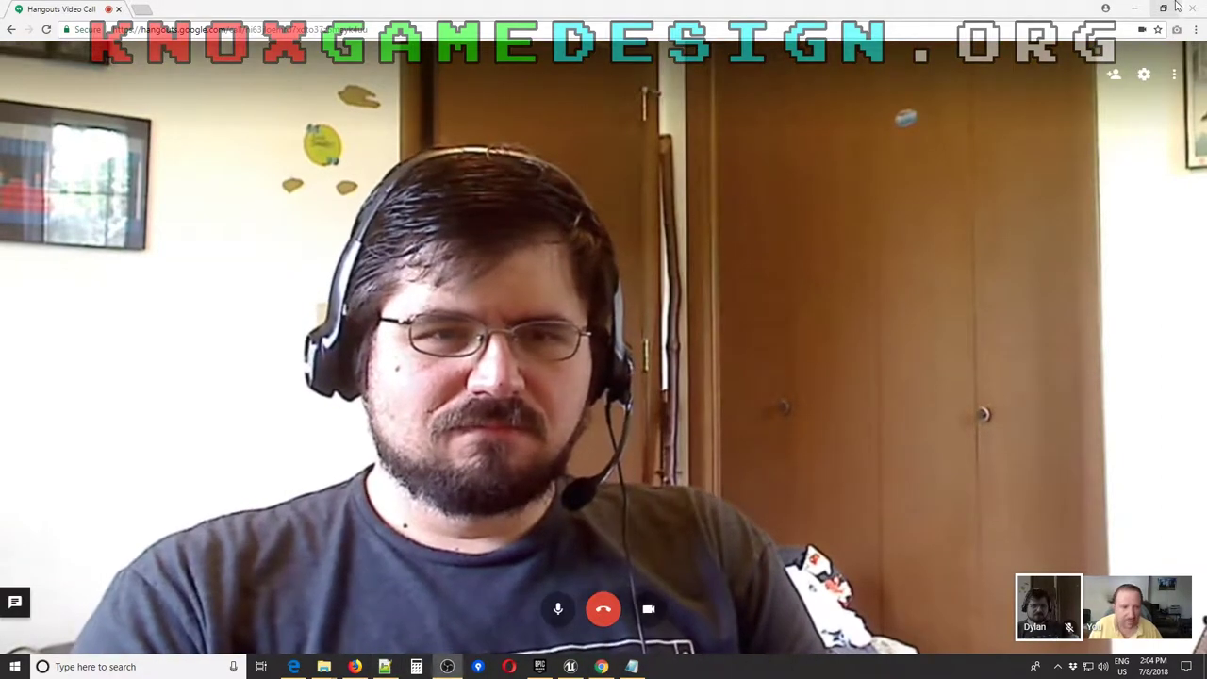
Share Your Entire Screen (Screen 1) with the Hangouts call and bring Firefox forward
click(1174, 74)
click(1141, 87)
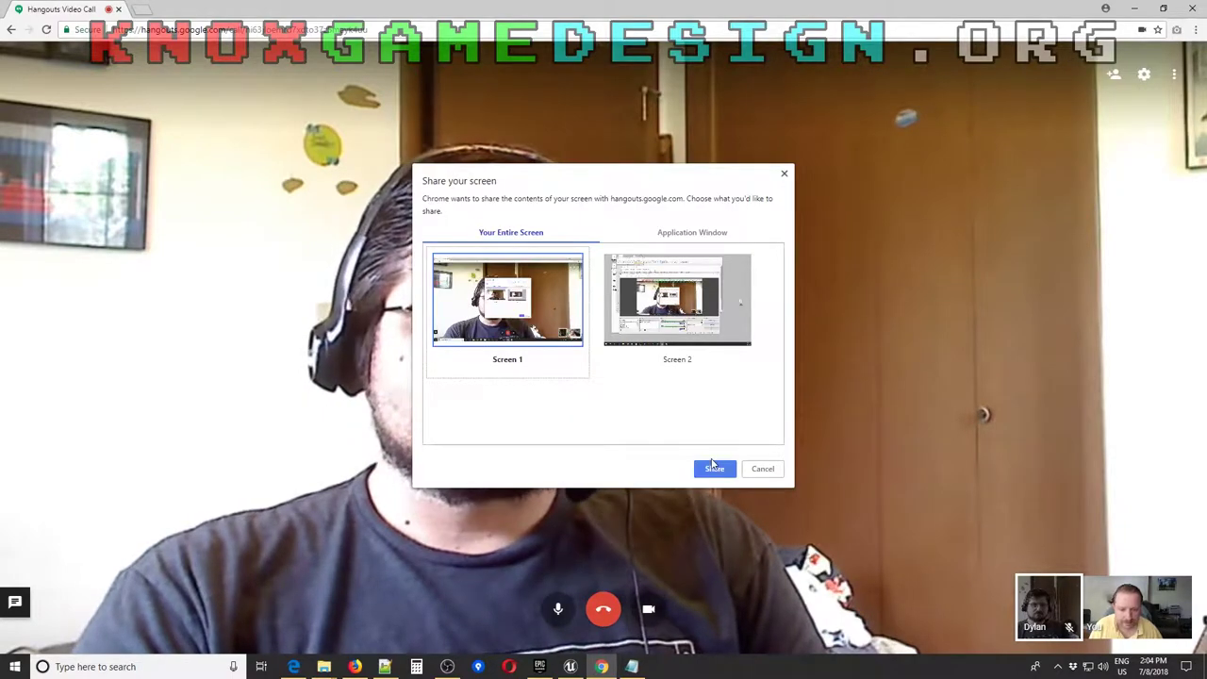
click(714, 466)
click(354, 666)
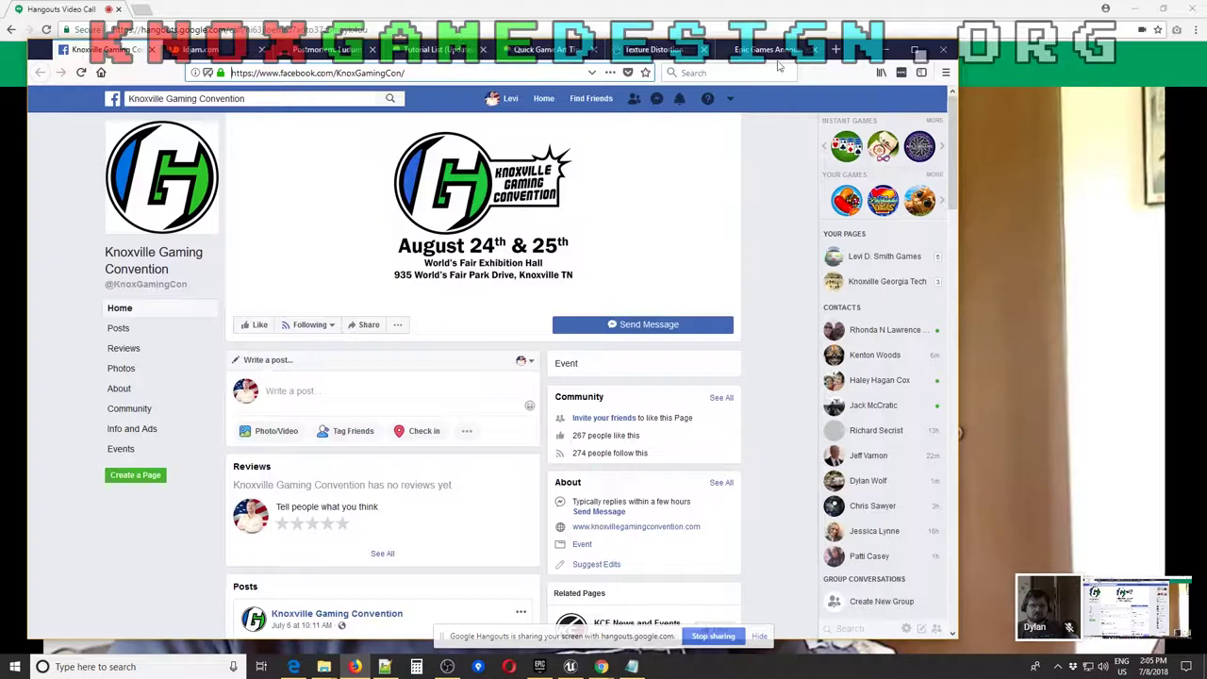
Switch Firefox from the Knoxville Gaming Convention page to the ldjam.com tab
click(473, 179)
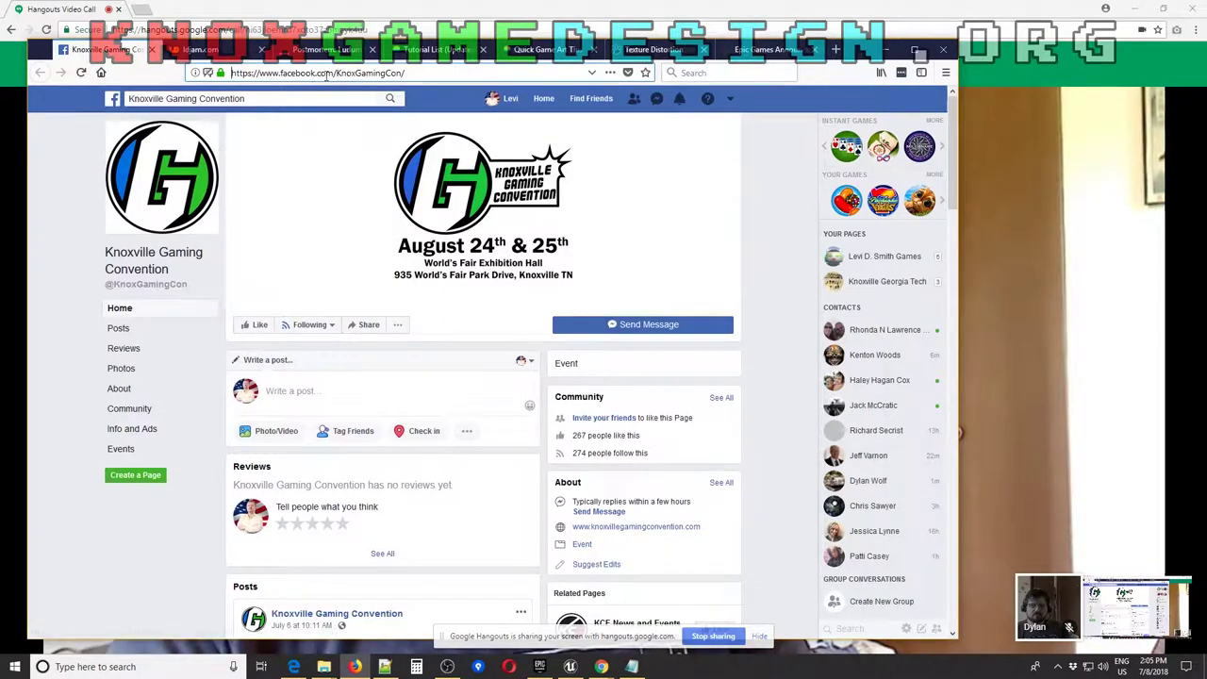
click(222, 49)
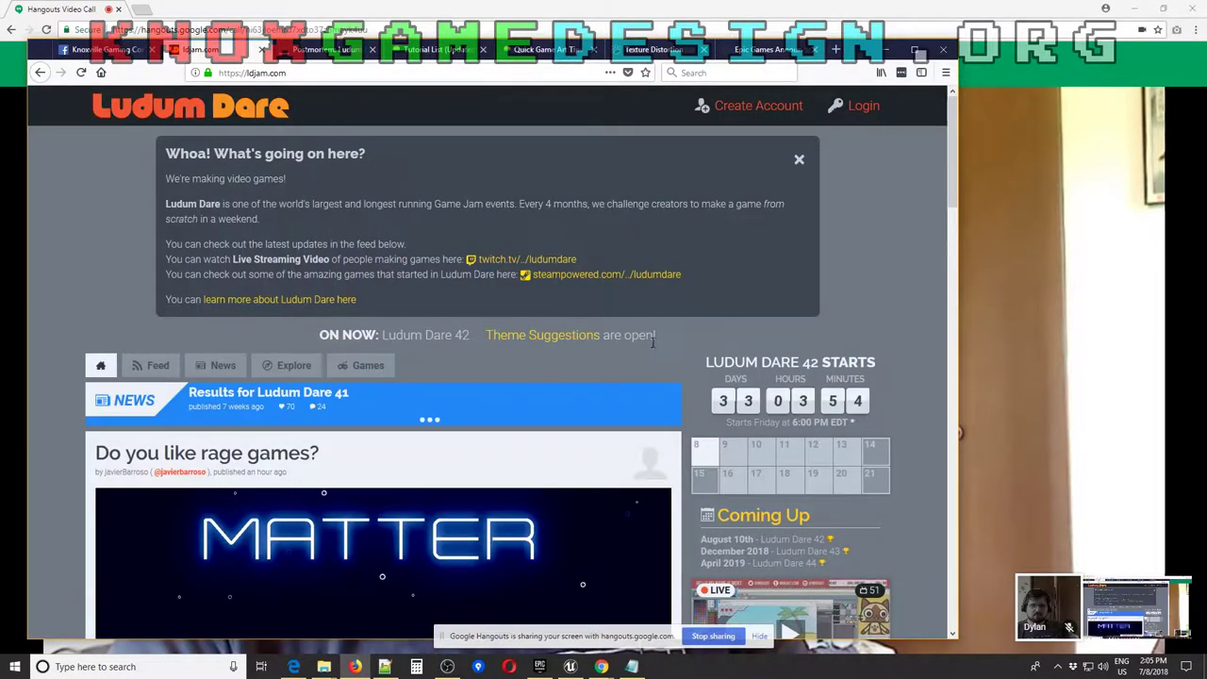
Reposition and resize the Firefox window, then move to the Postmortem: Ludum Dare 40 tab
scroll(709, 399, down, 3)
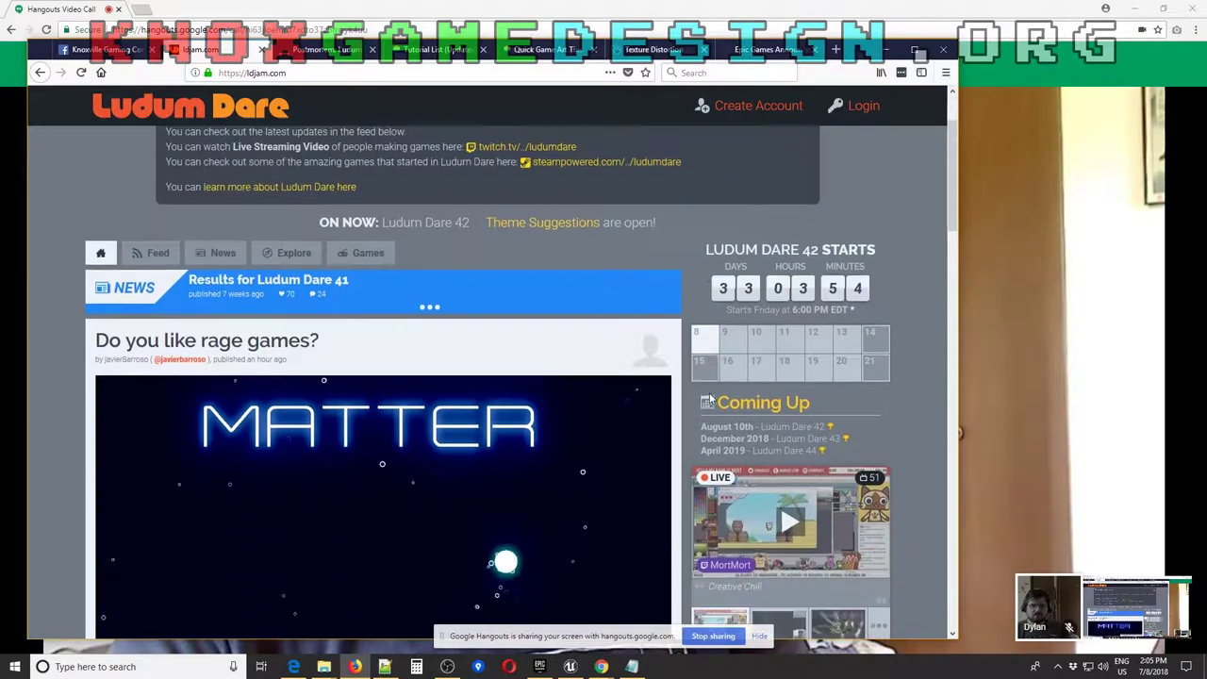
scroll(751, 386, up, 3)
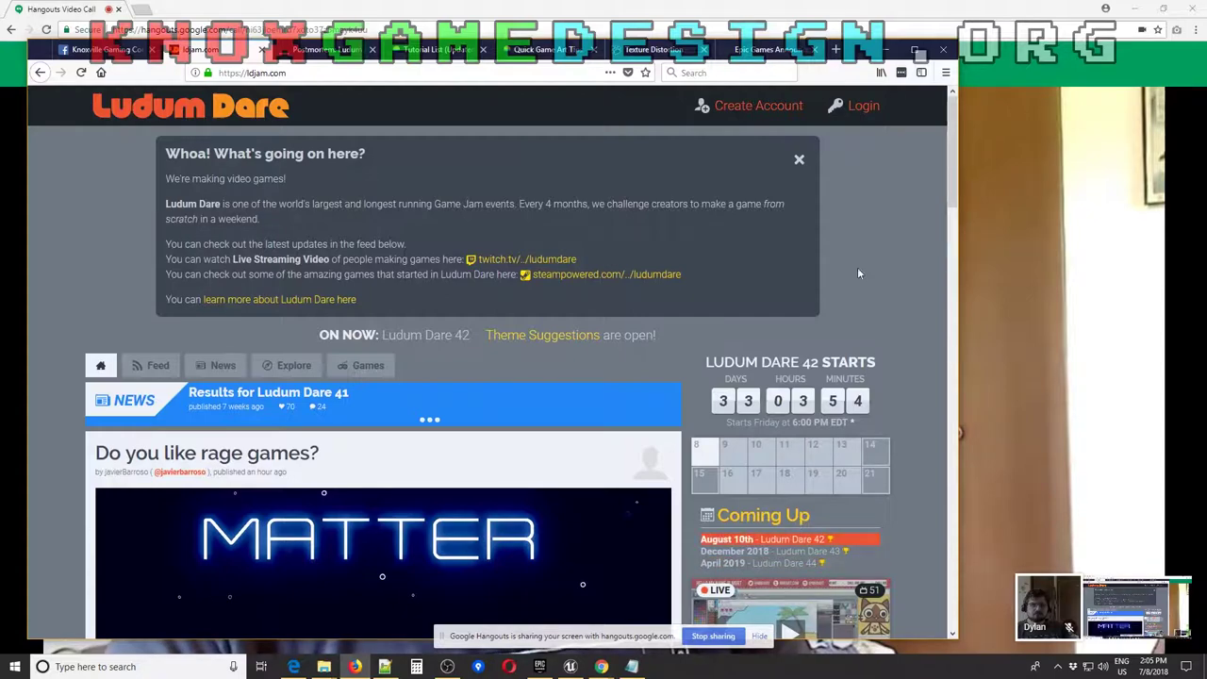
drag(851, 52, 990, 46)
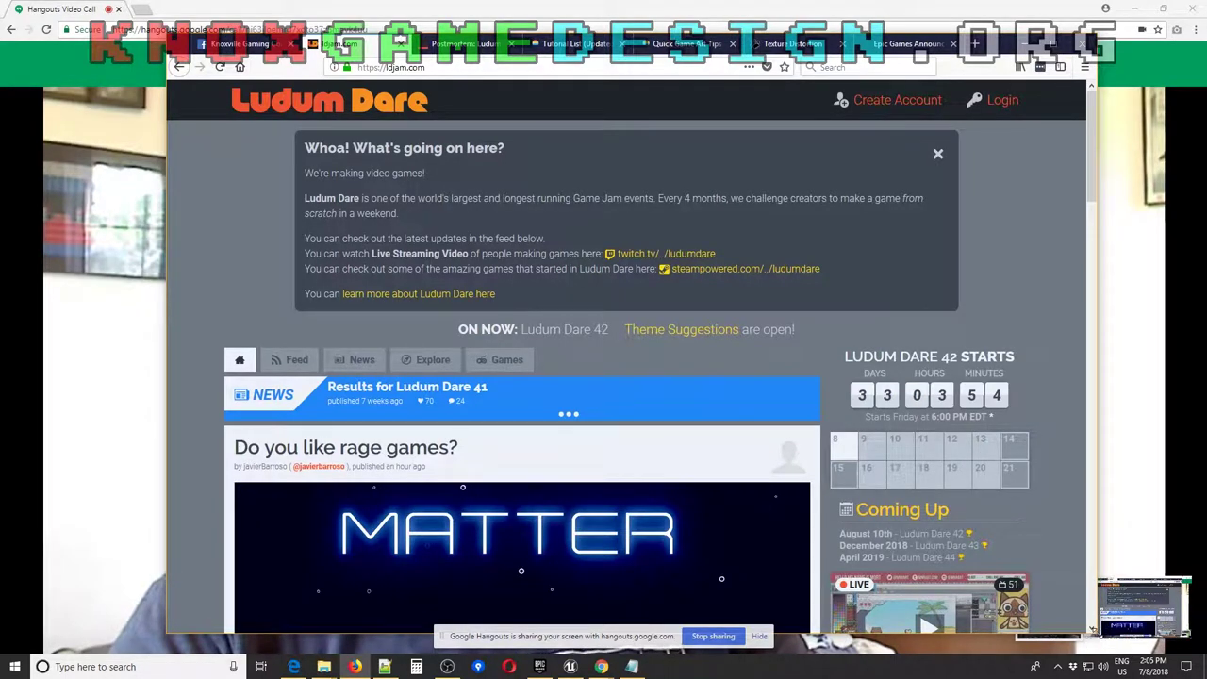
drag(813, 624, 795, 622)
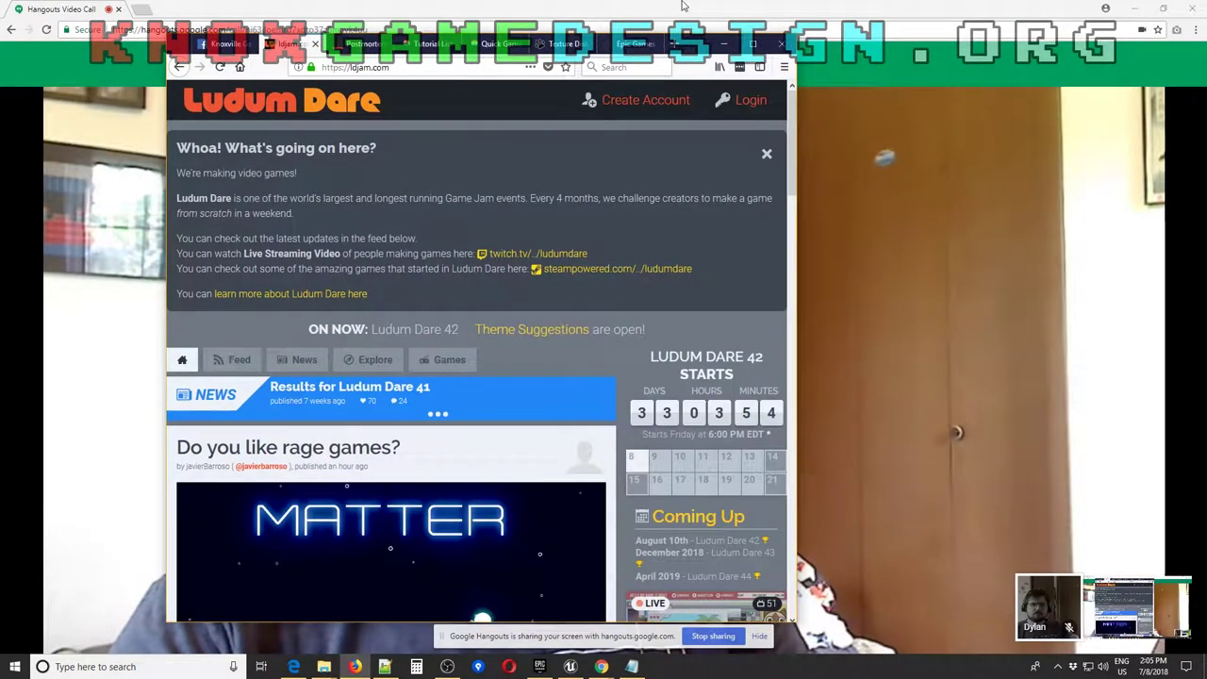
drag(696, 51, 1078, 50)
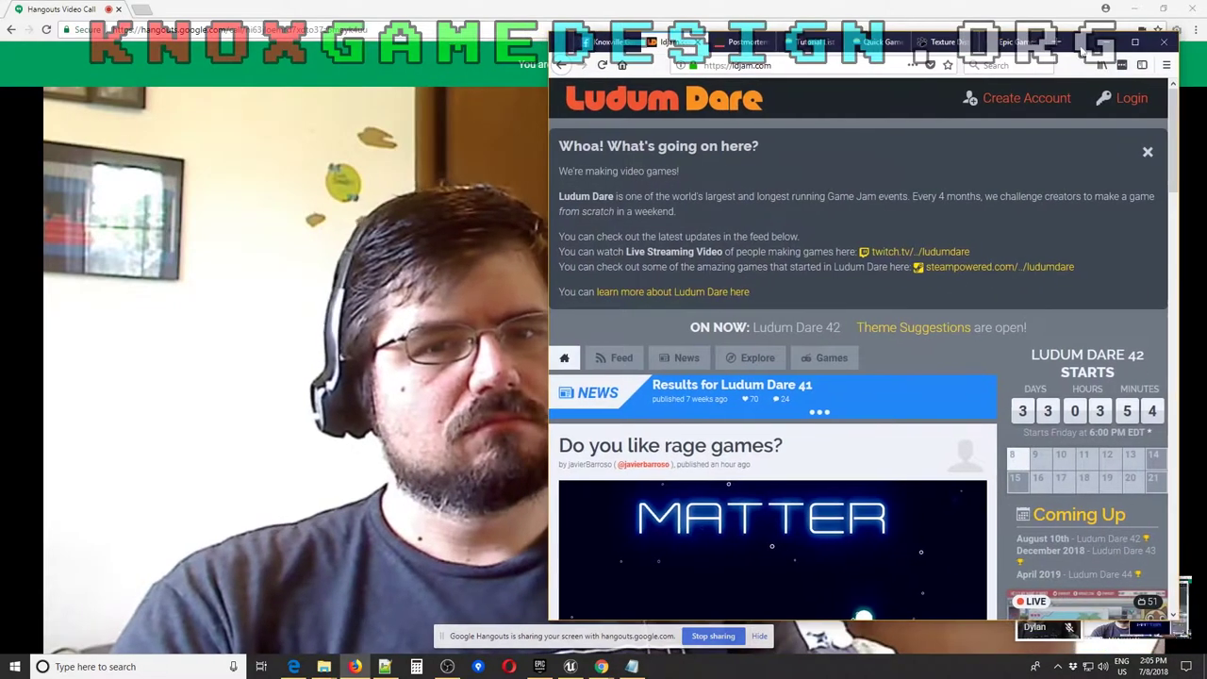
scroll(1080, 344, down, 4)
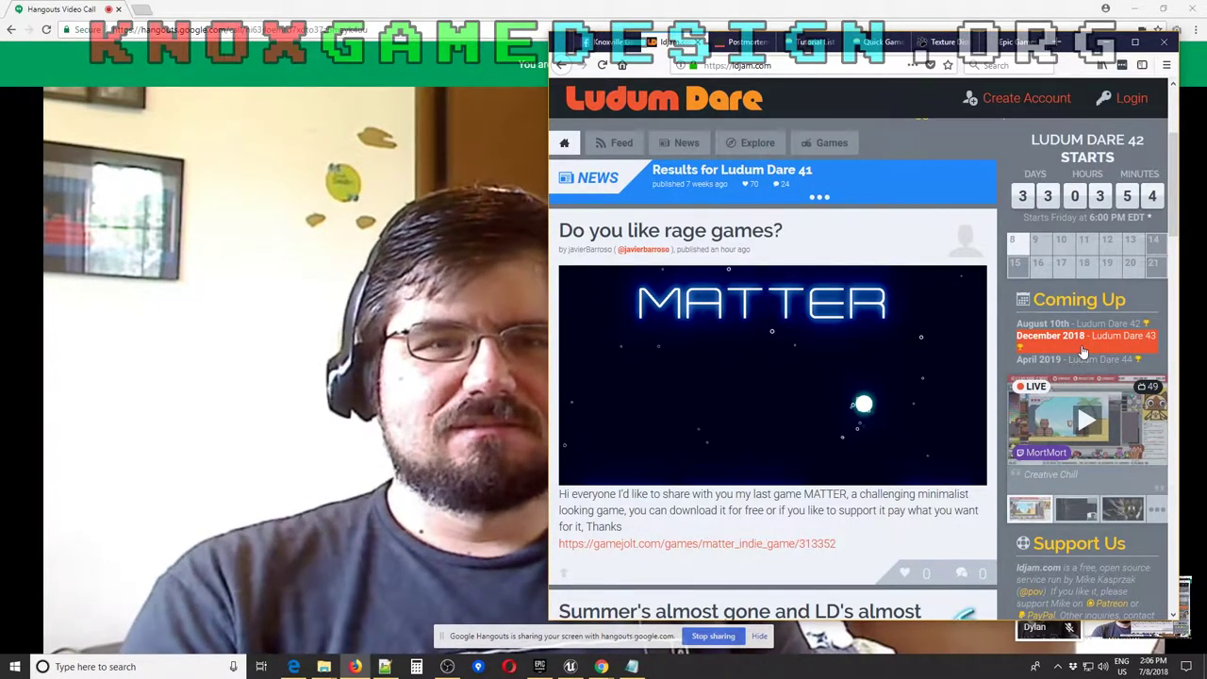
drag(548, 620, 598, 631)
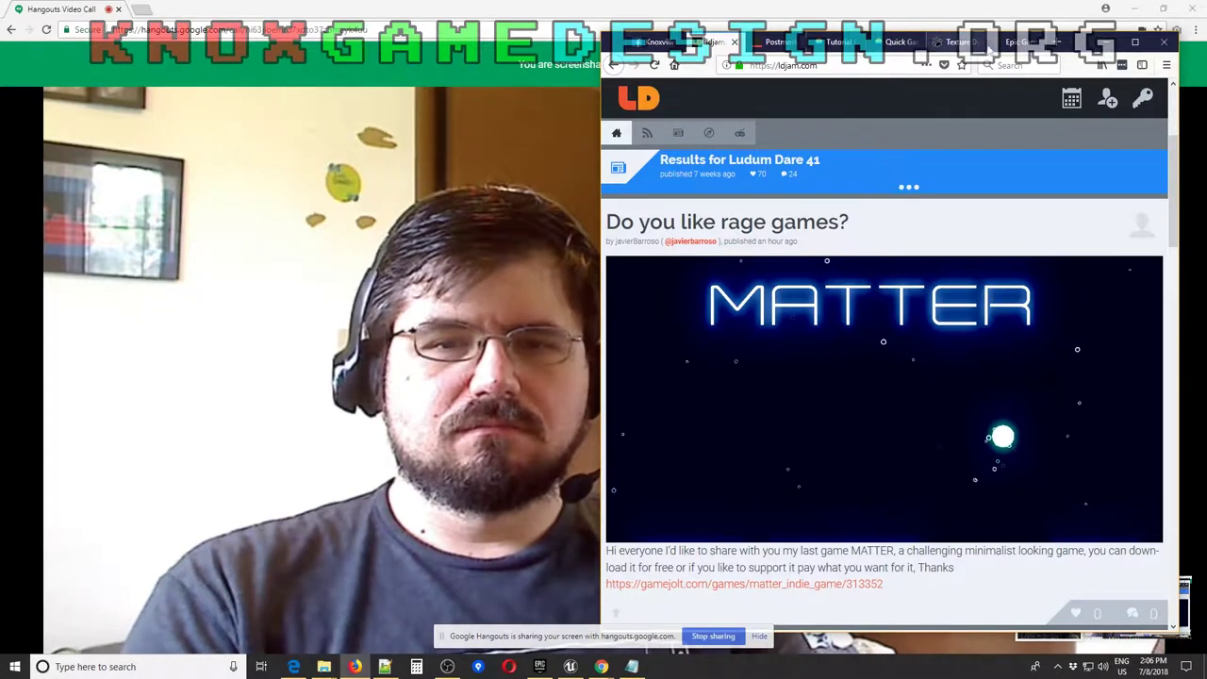
drag(883, 37, 412, 58)
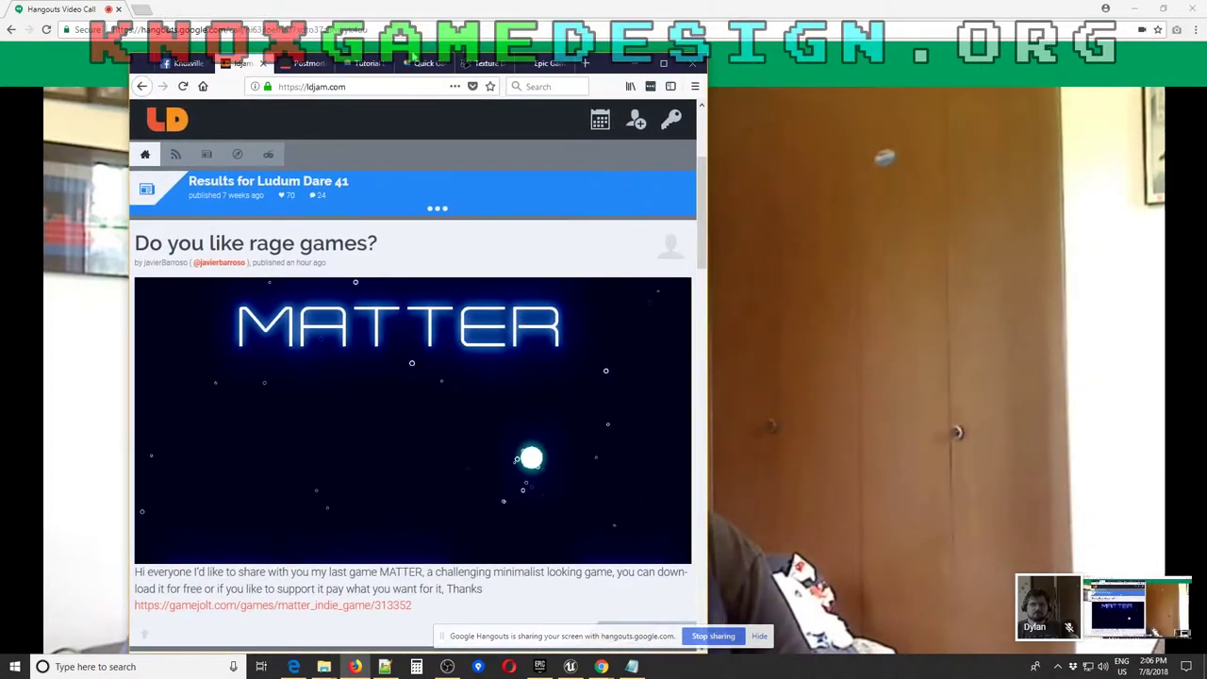
key(ctrl+Tab)
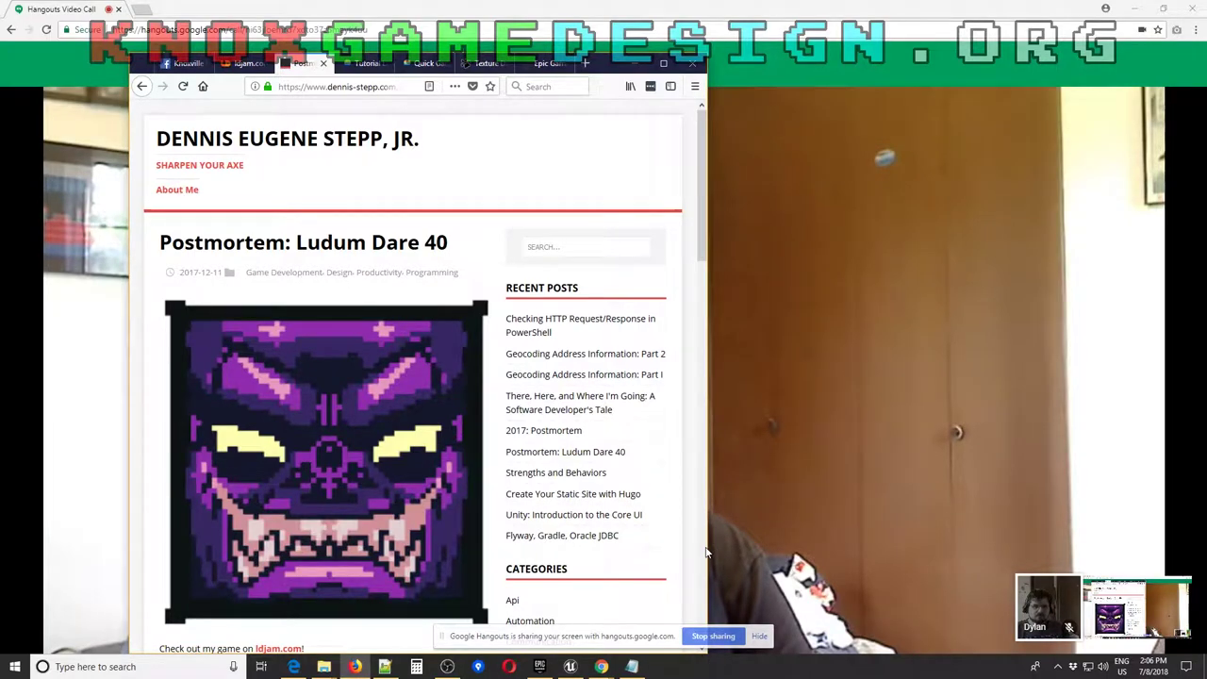
Widen the Firefox window and dock it on the right half beside the call video
drag(708, 551, 1094, 552)
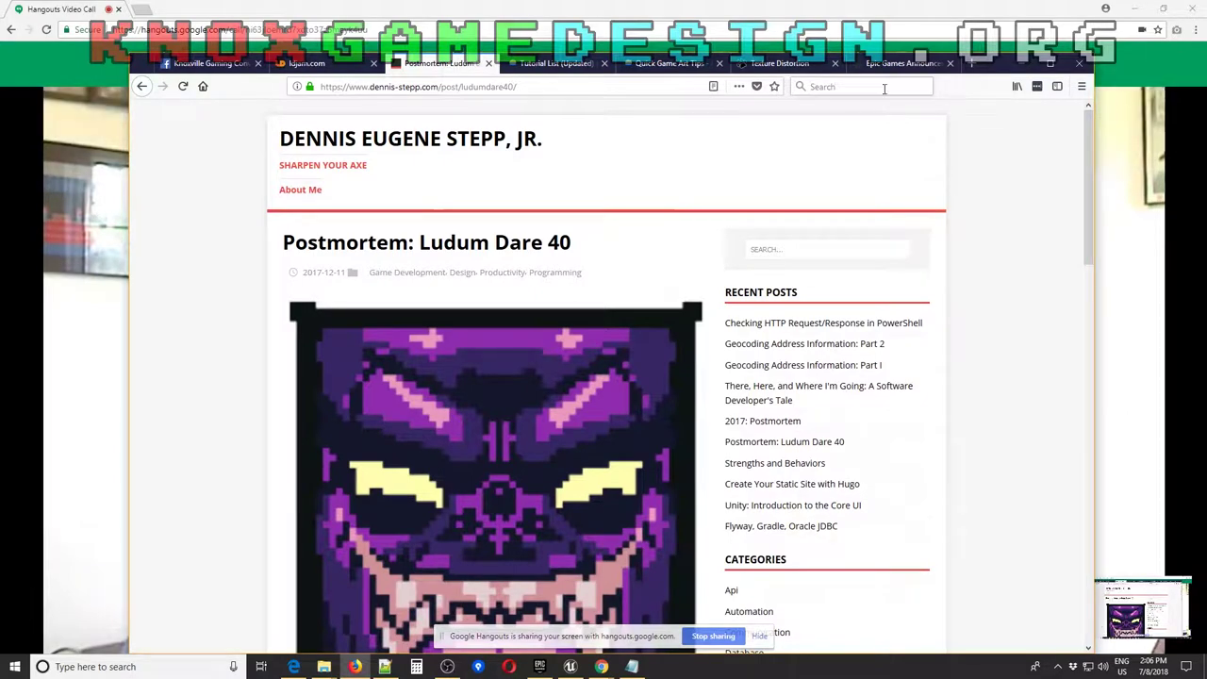
drag(1009, 60, 885, 19)
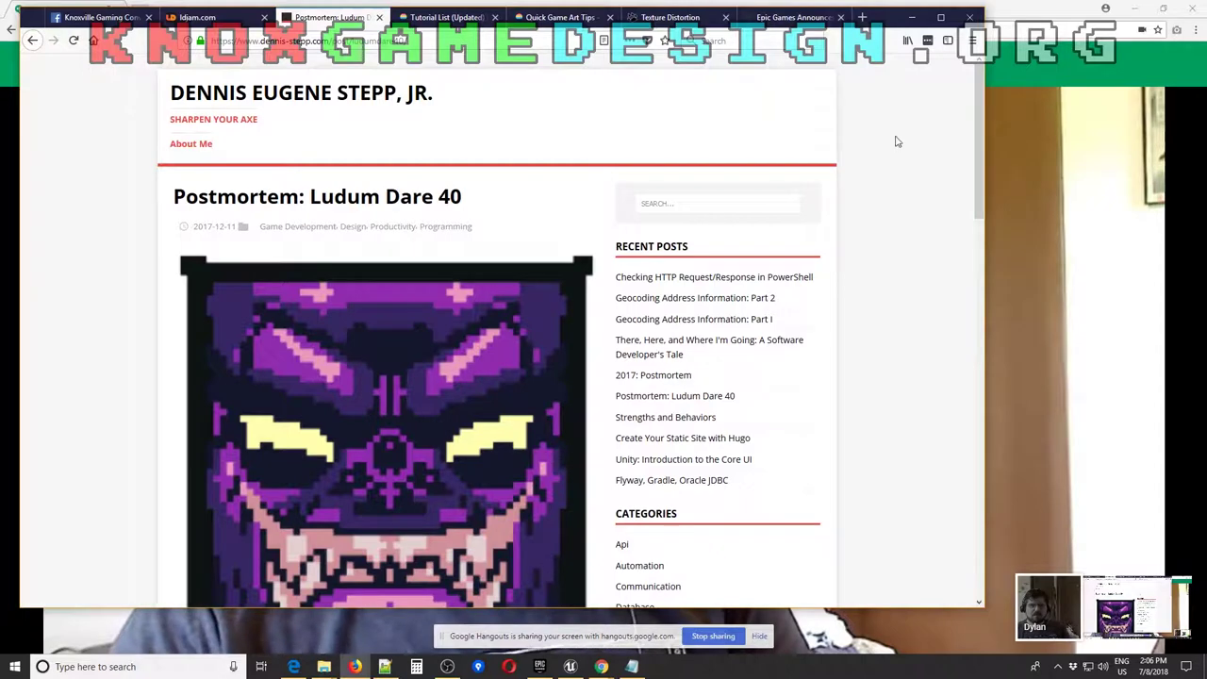
mouse_move(889, 21)
mouse_down()
mouse_move(929, 28)
mouse_move(898, 28)
mouse_up()
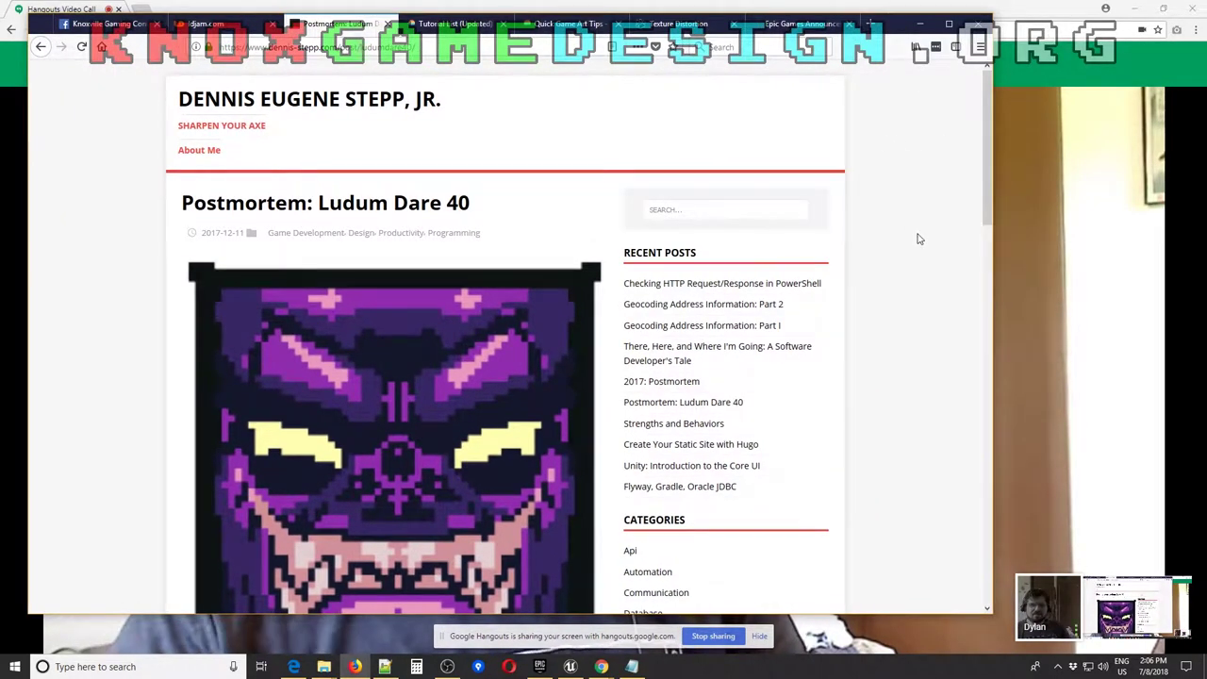
click(919, 23)
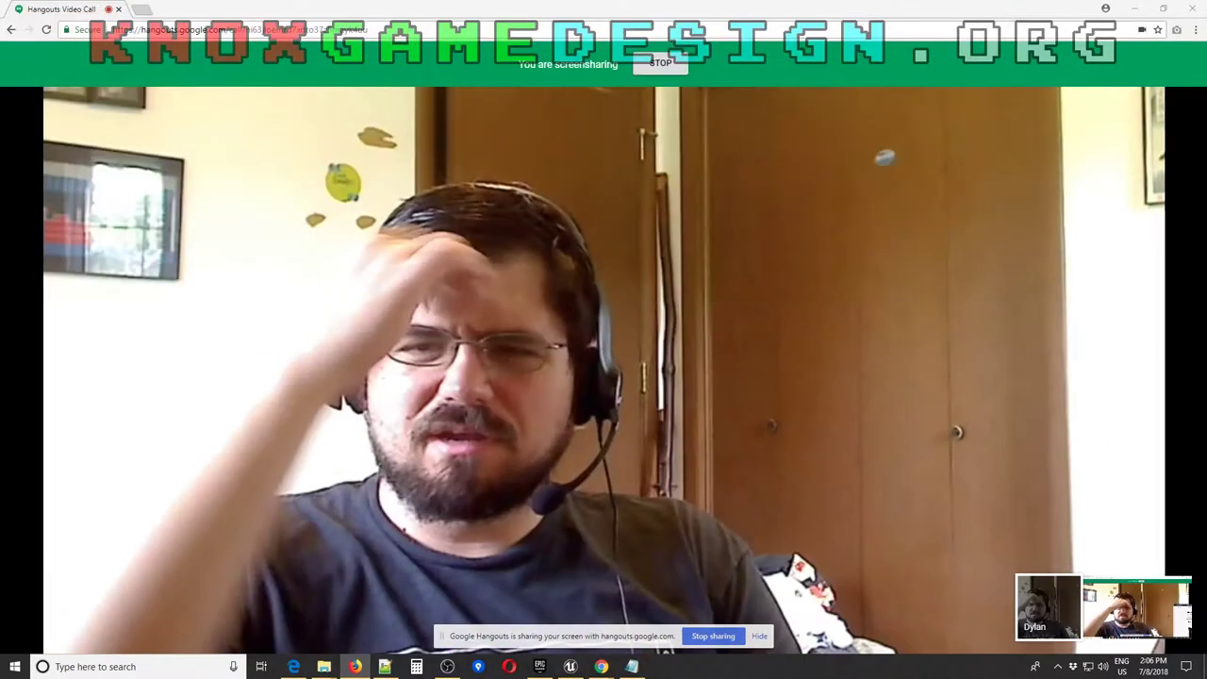
drag(1206, 46, 697, 53)
mouse_move(922, 58)
mouse_down()
mouse_move(816, 53)
mouse_move(944, 52)
mouse_up()
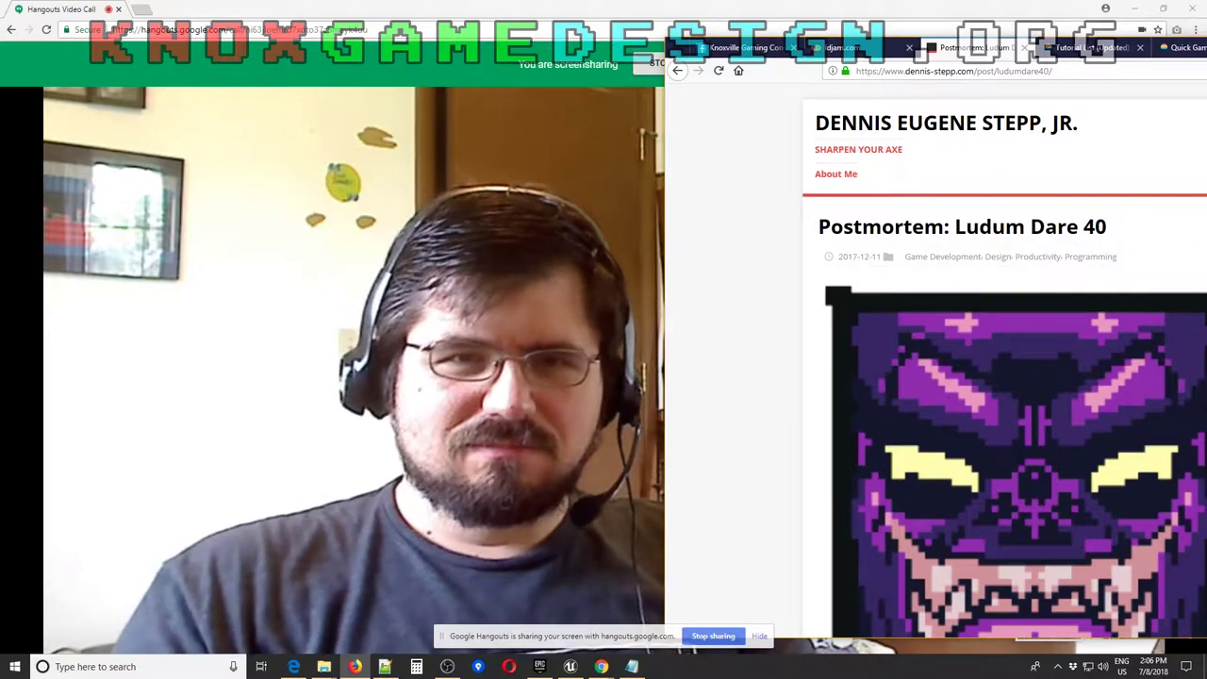
Shift the blog window slightly left and scroll through the Ludum Dare 40 postmortem and Recent Posts
scroll(1004, 358, down, 2)
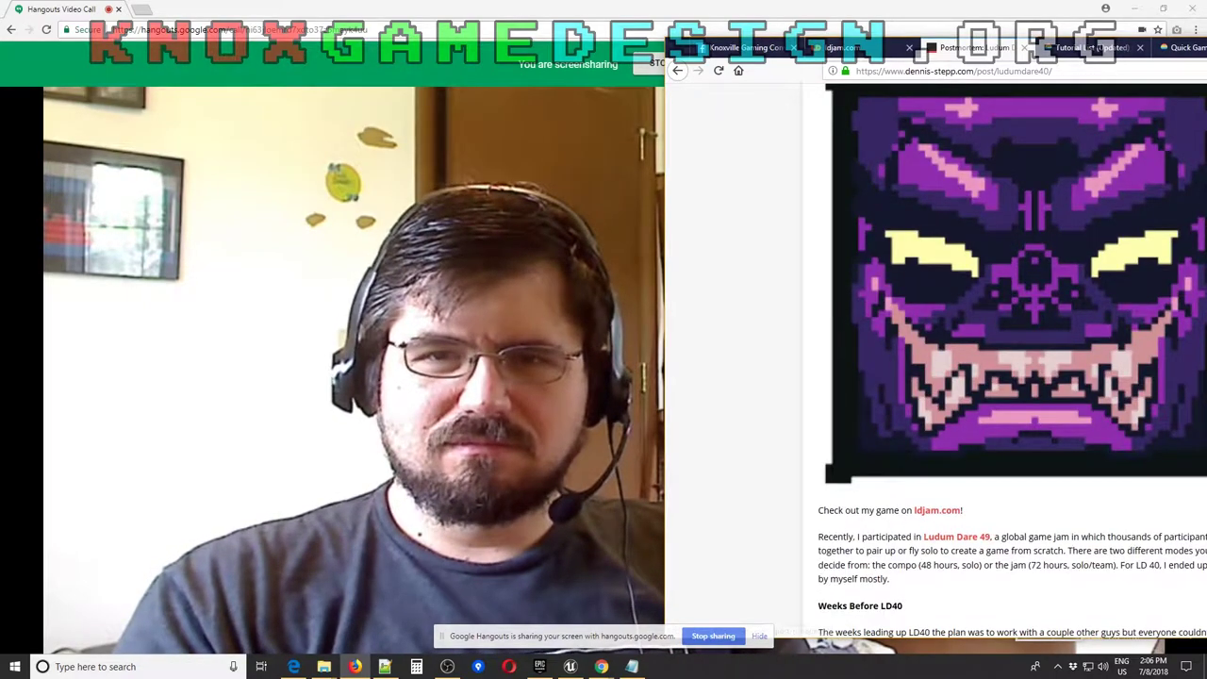
scroll(821, 526, down, 2)
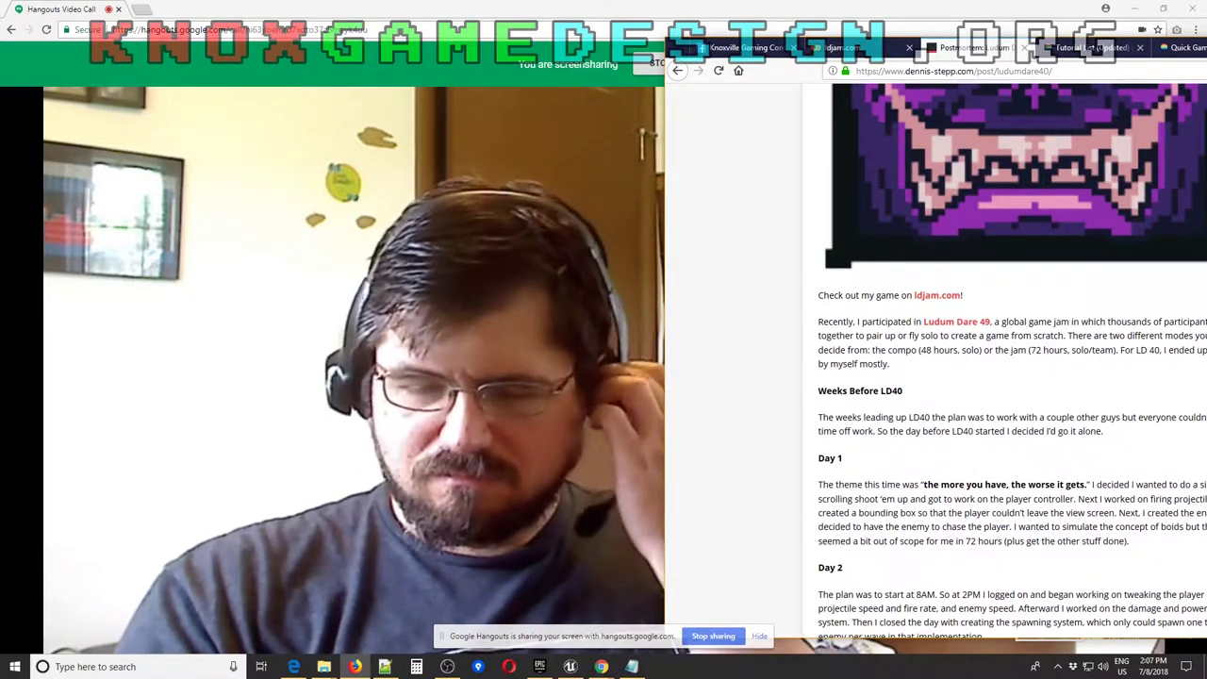
drag(944, 49, 858, 66)
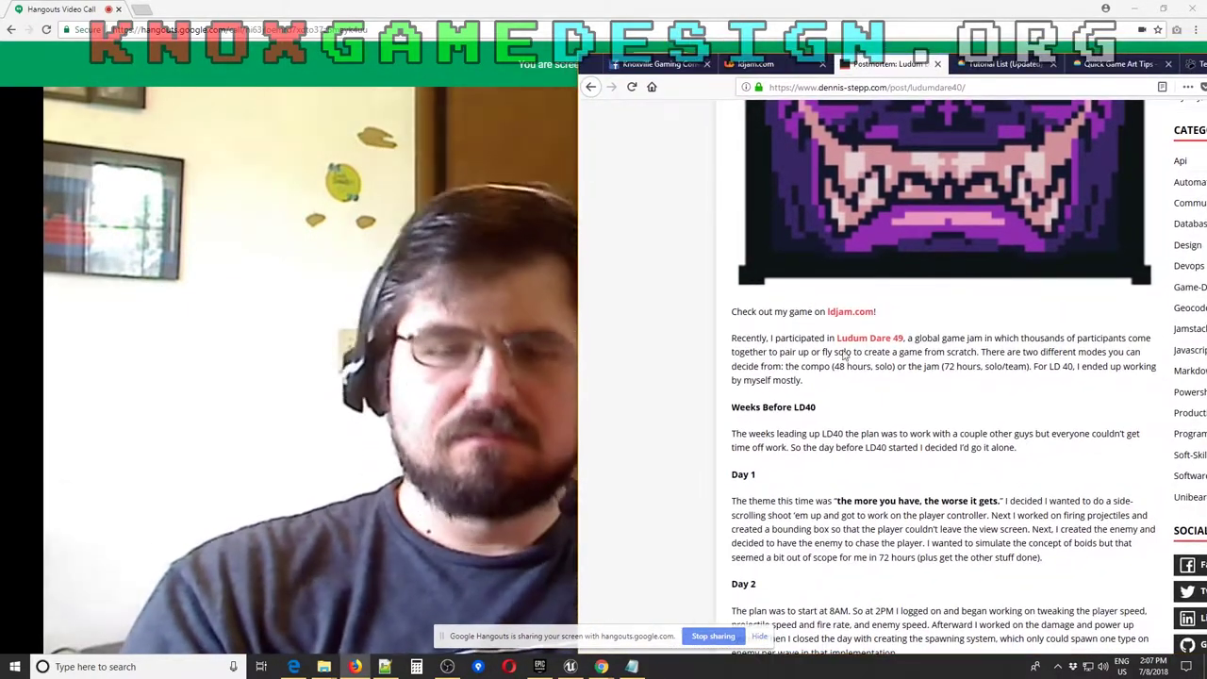
scroll(835, 379, up, 4)
scroll(835, 379, up, 1)
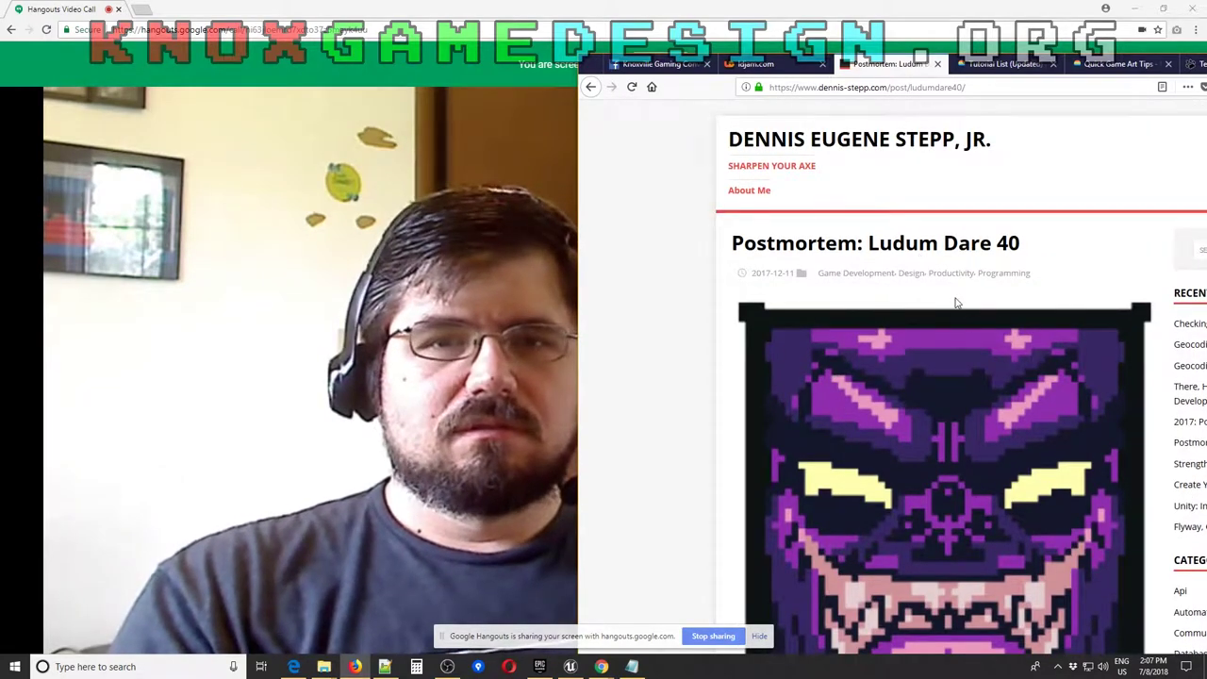
scroll(955, 303, down, 6)
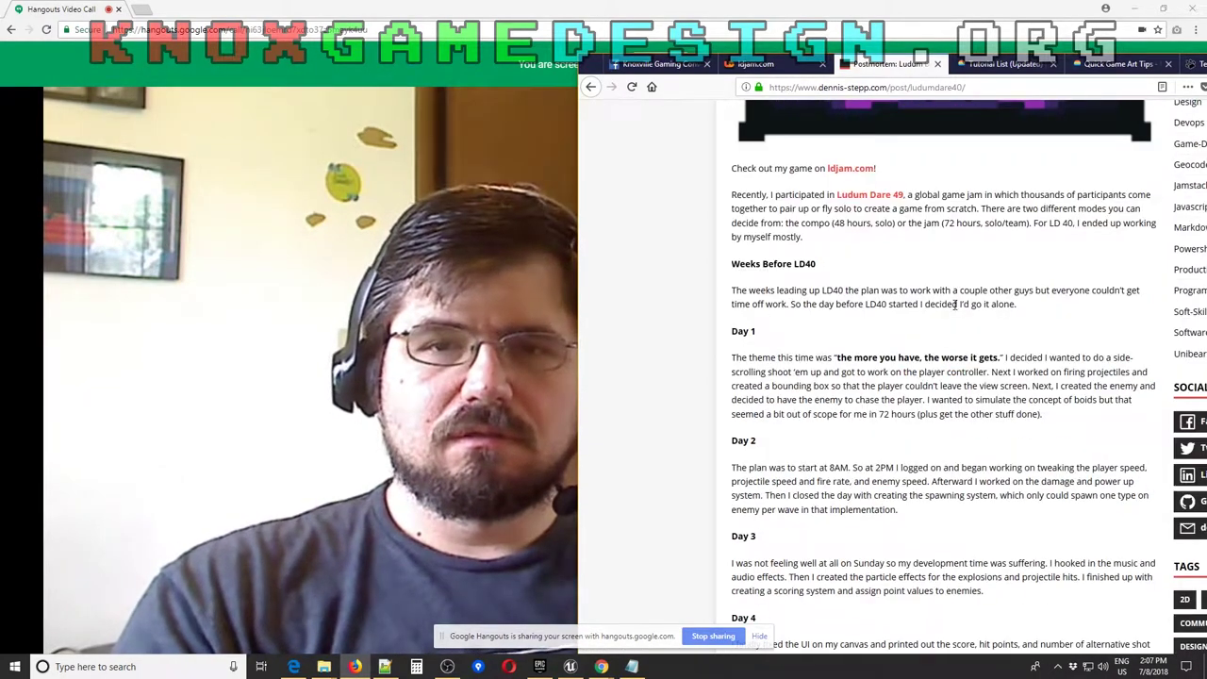
scroll(955, 303, down, 5)
scroll(943, 338, down, 1)
scroll(876, 339, up, 1)
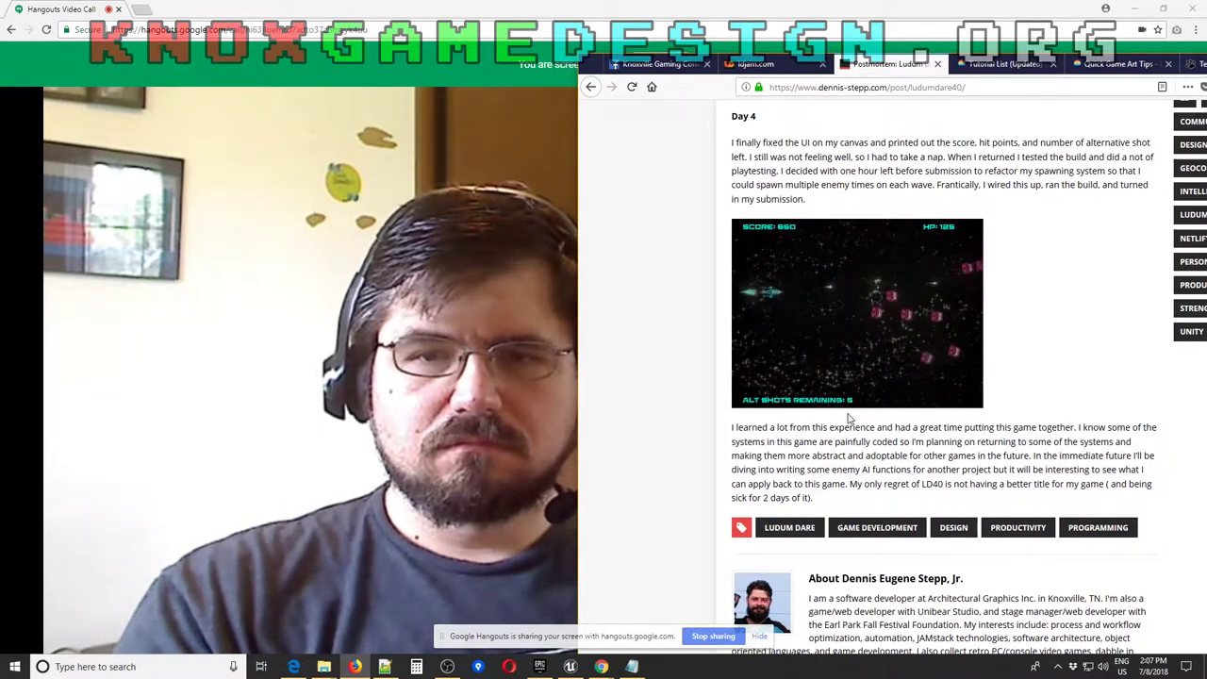
scroll(670, 422, down, 3)
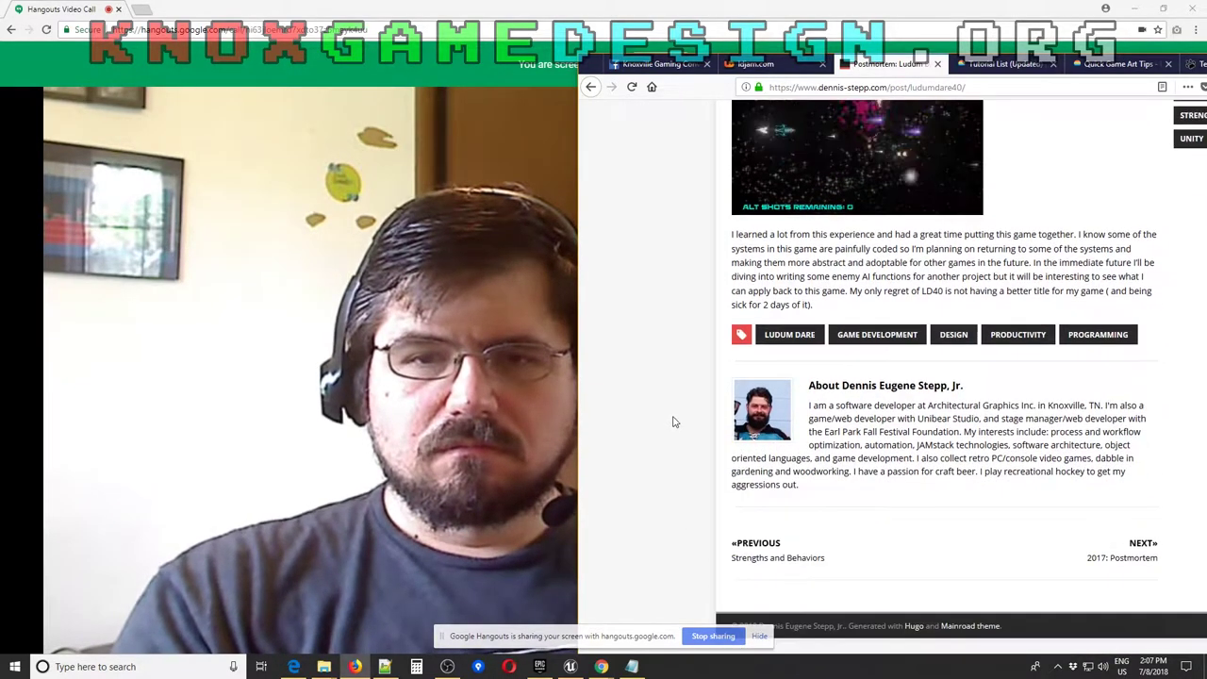
scroll(707, 423, up, 2)
scroll(708, 422, down, 3)
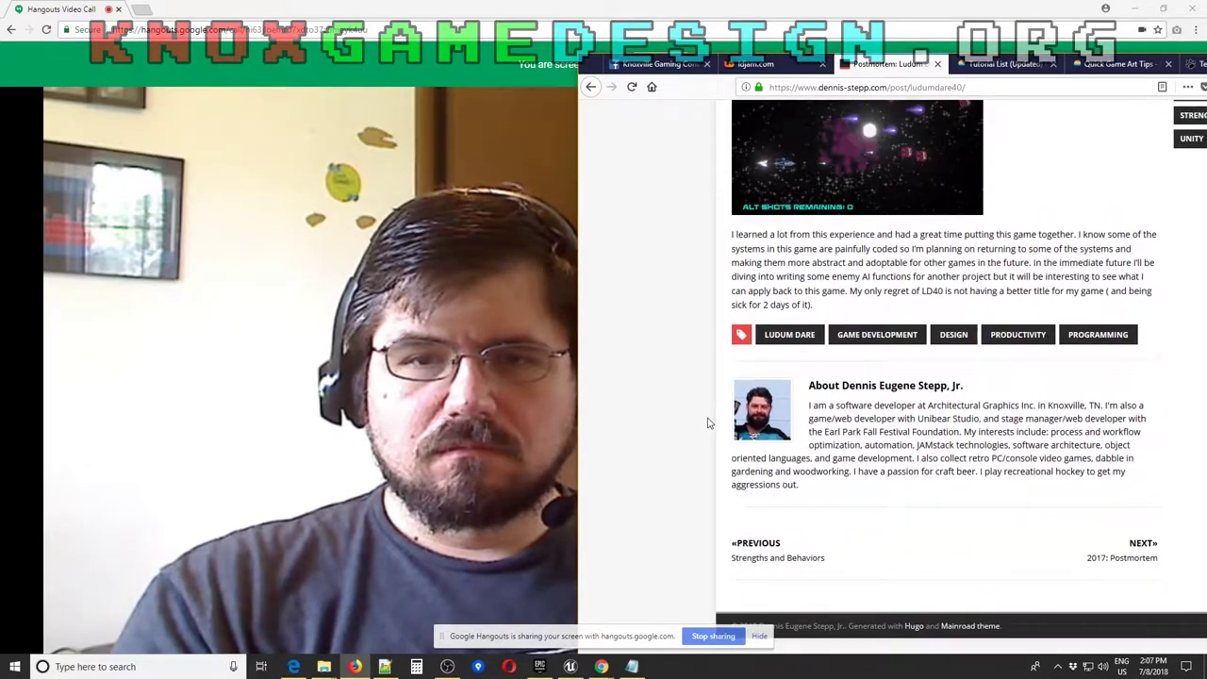
scroll(797, 456, up, 3)
scroll(797, 453, up, 6)
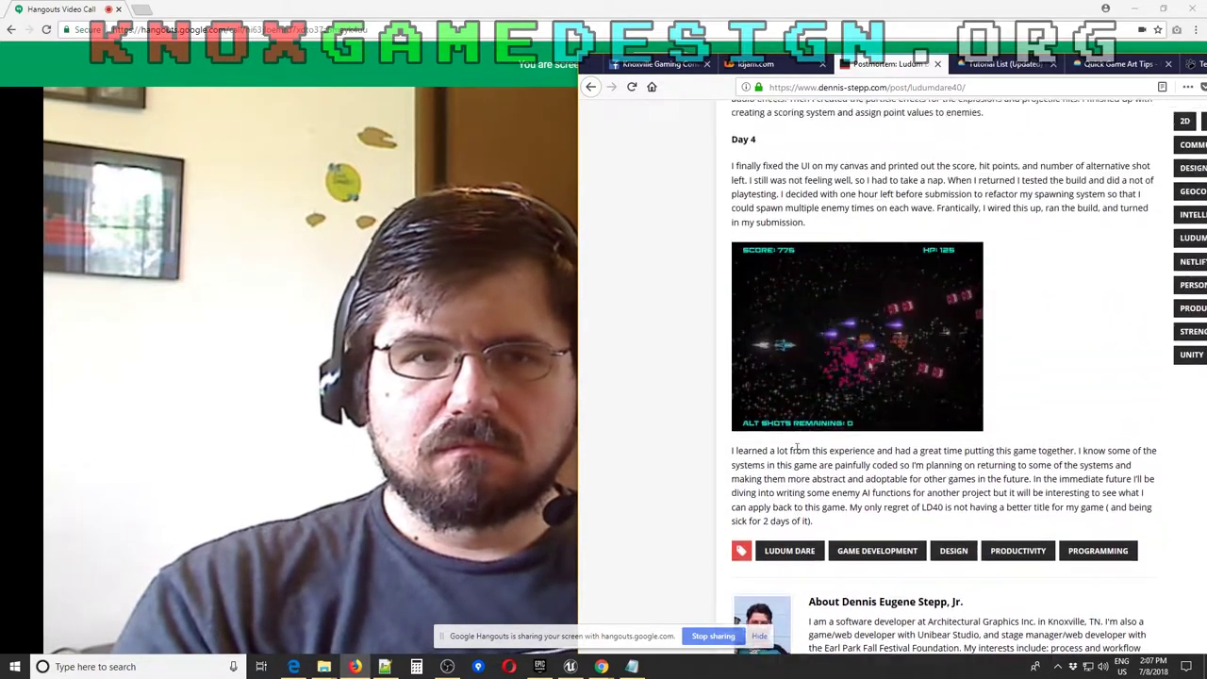
scroll(796, 449, up, 3)
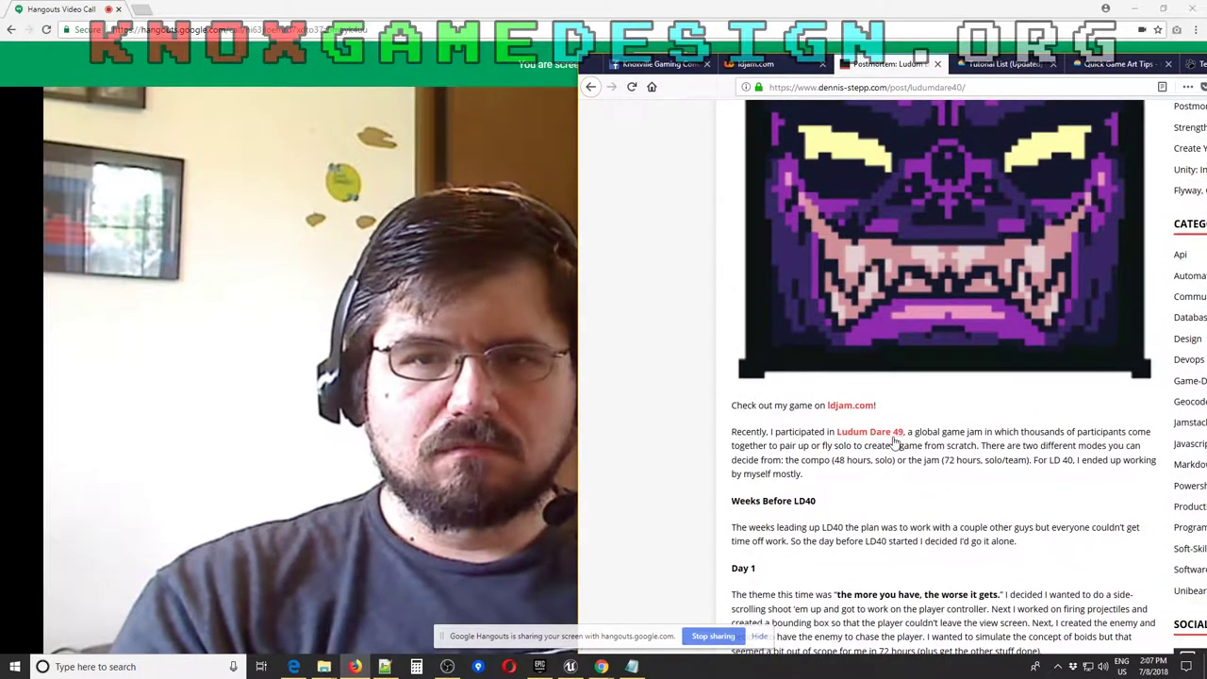
scroll(892, 444, up, 1)
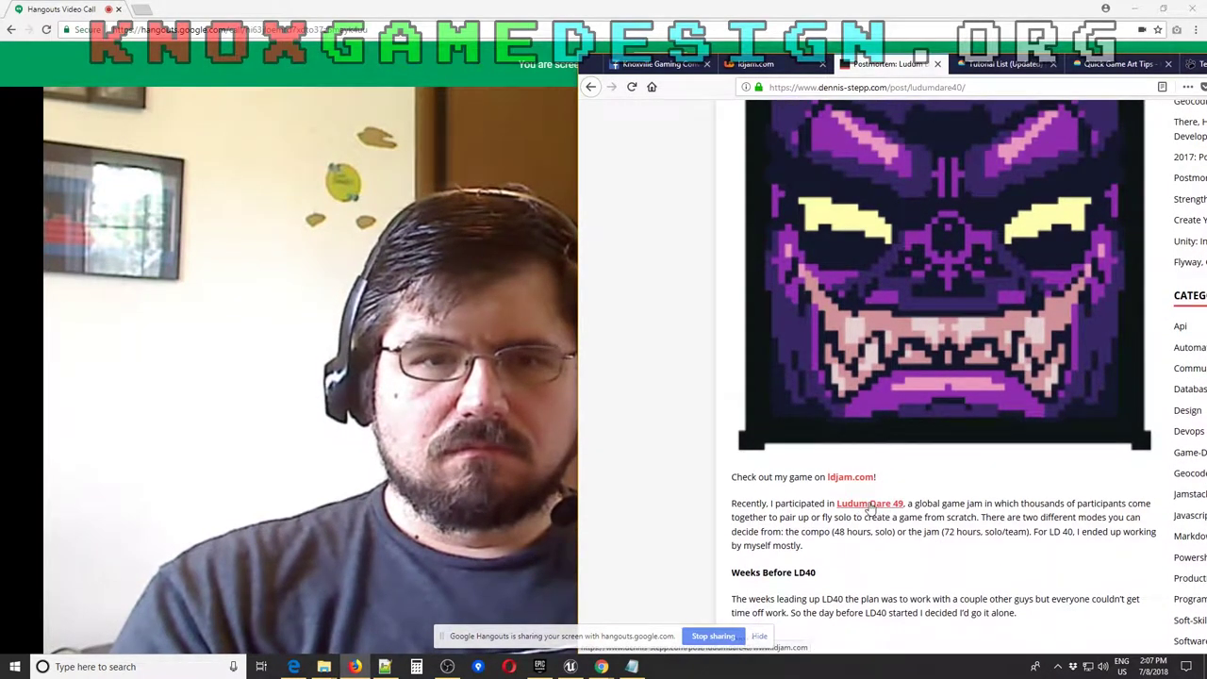
scroll(961, 376, up, 3)
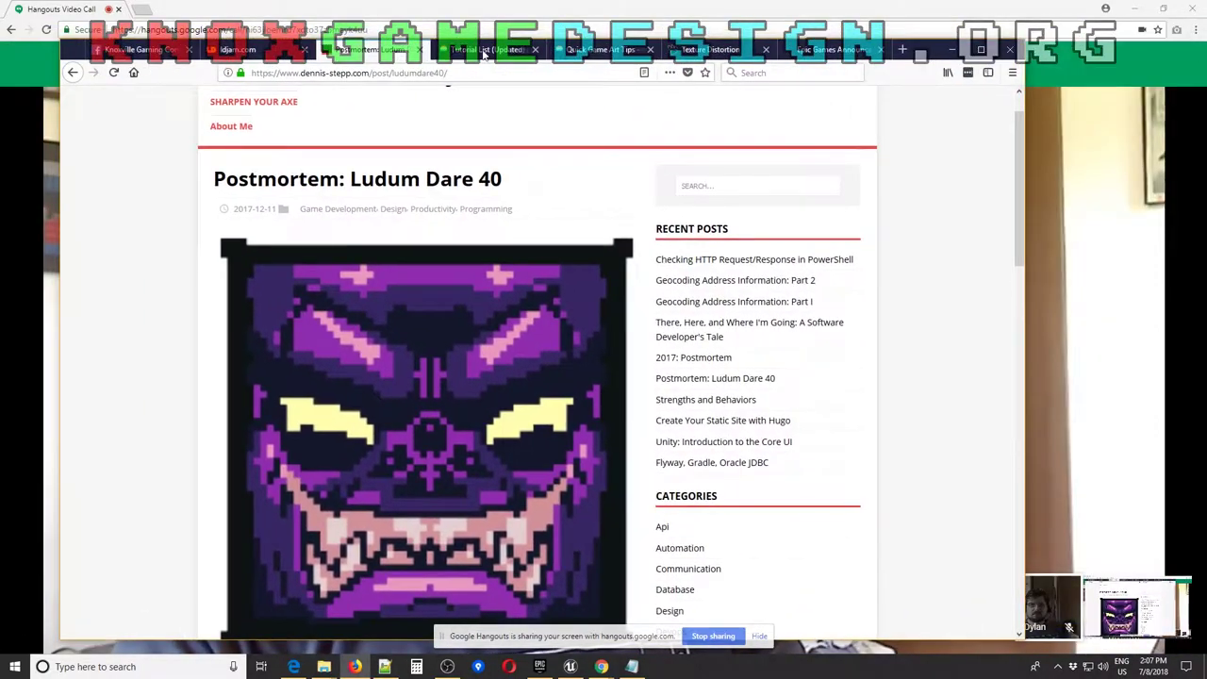
Skim the Patreon Tutorial List (Updated), then view the Quick Game Art Tips - Unity Liquid Shader post
click(484, 52)
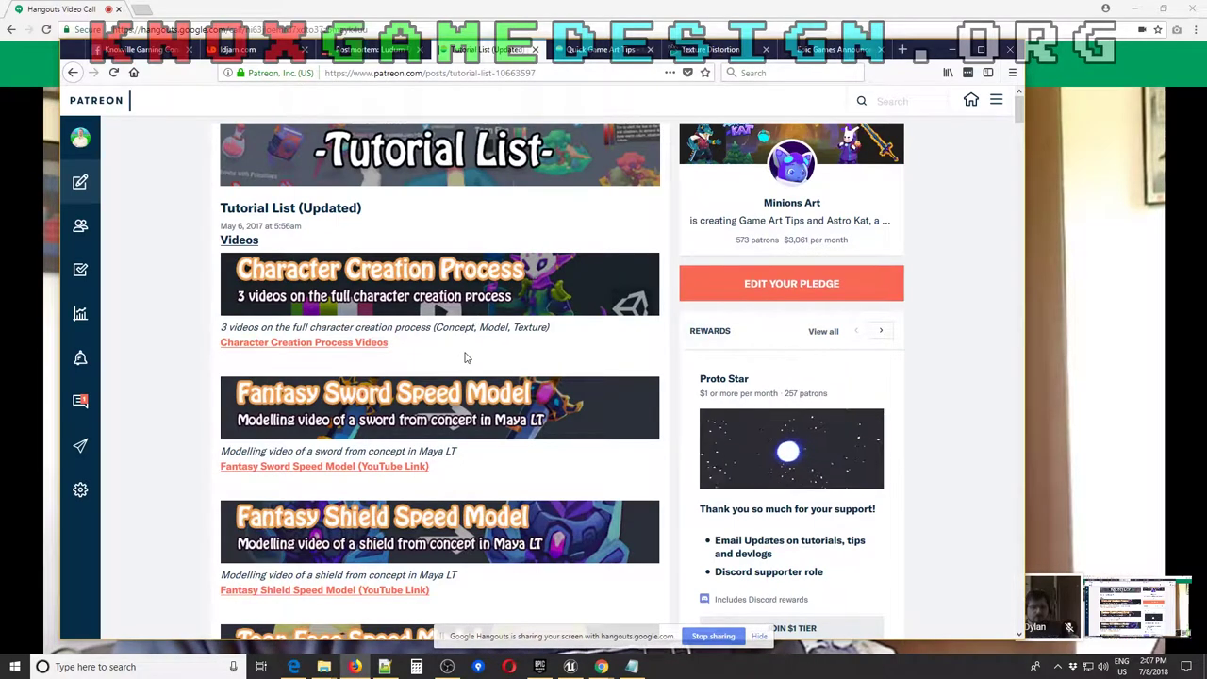
scroll(451, 356, down, 3)
scroll(451, 356, up, 3)
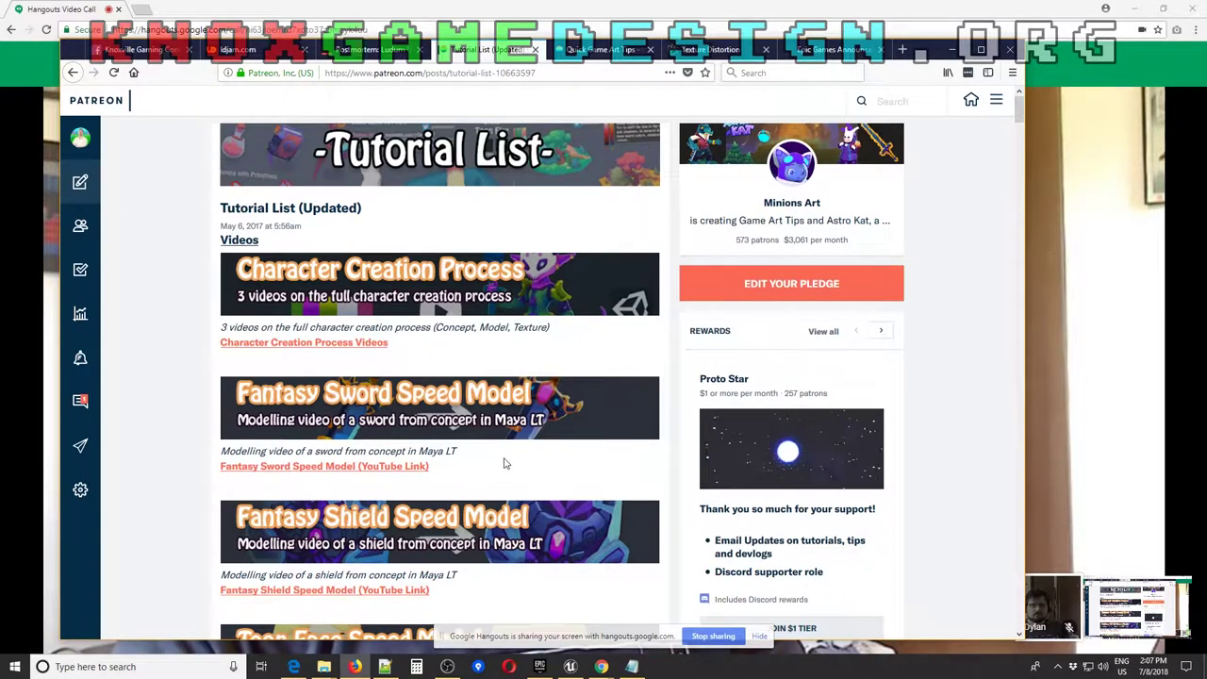
scroll(476, 441, down, 8)
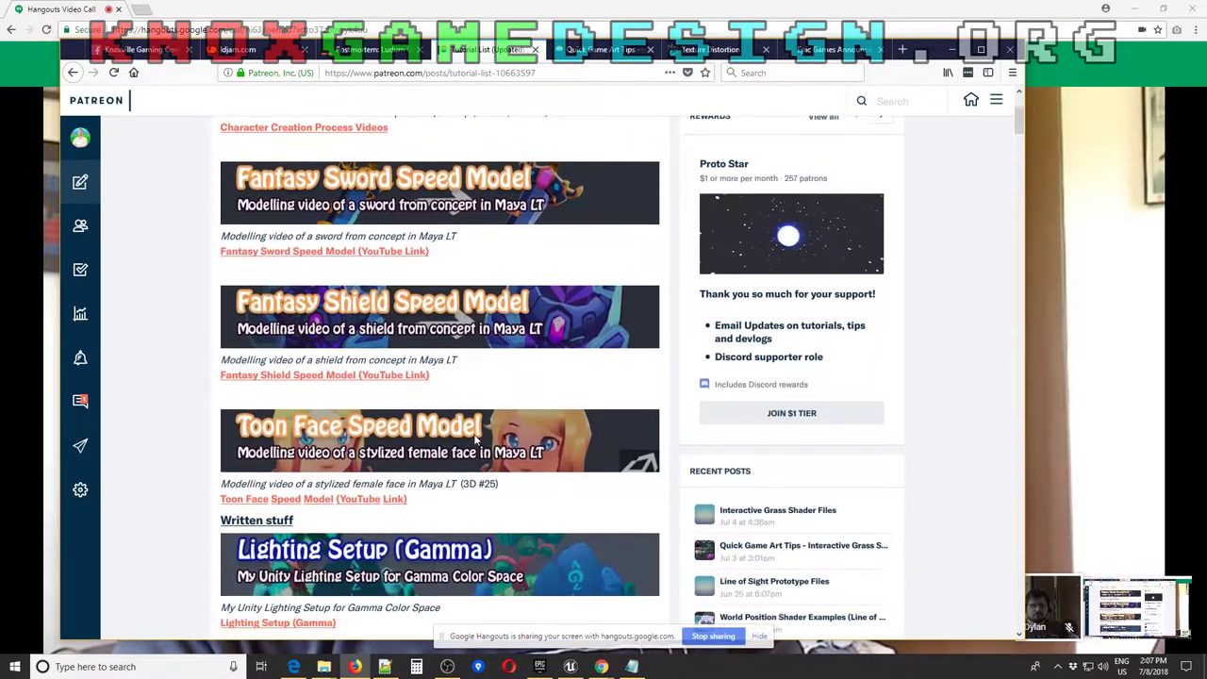
scroll(476, 441, down, 9)
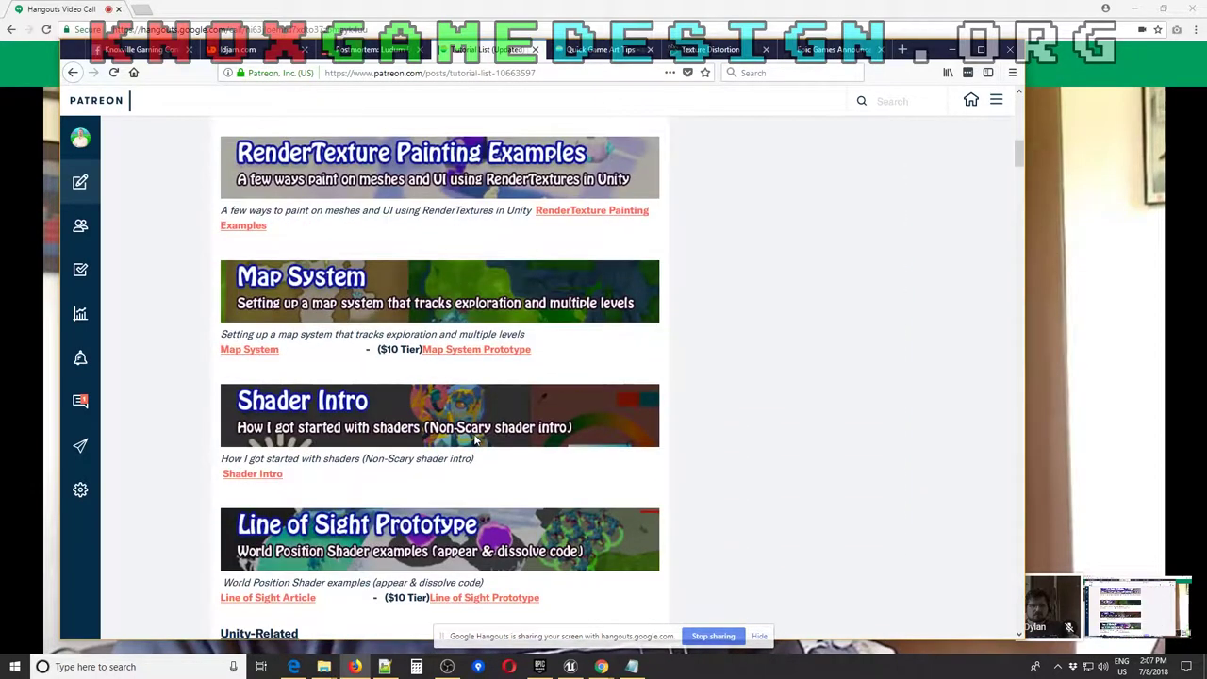
scroll(603, 486, down, 3)
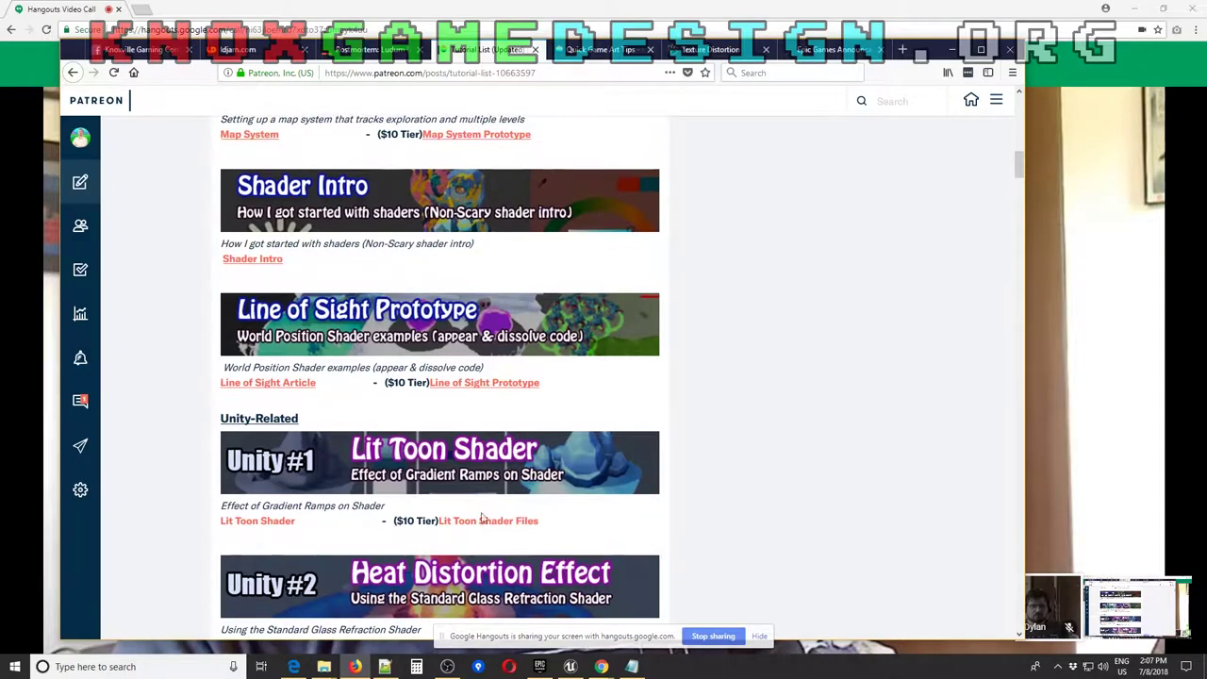
scroll(443, 519, down, 7)
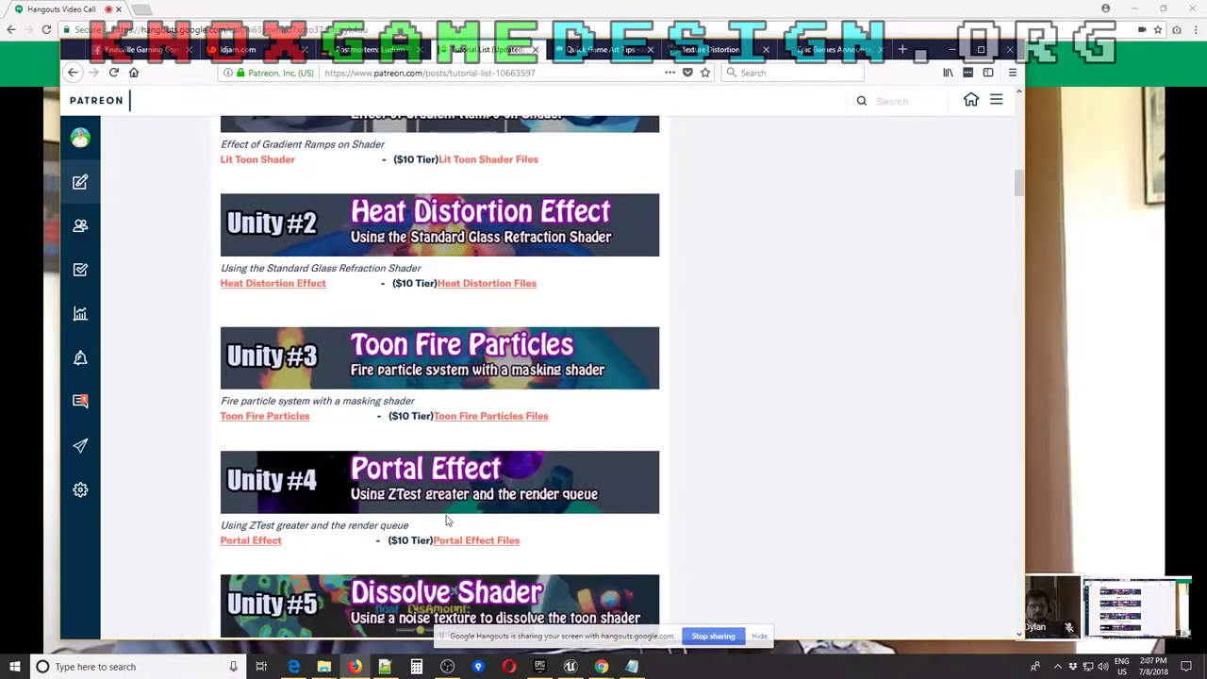
scroll(448, 520, up, 20)
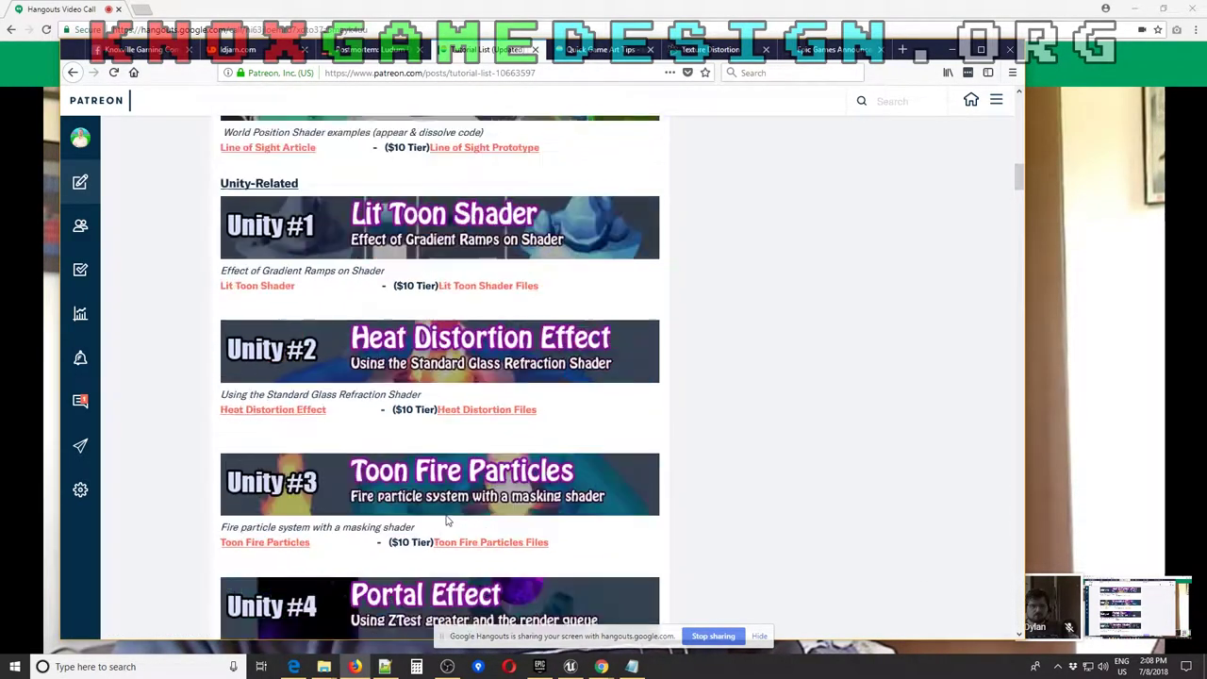
scroll(450, 519, up, 2)
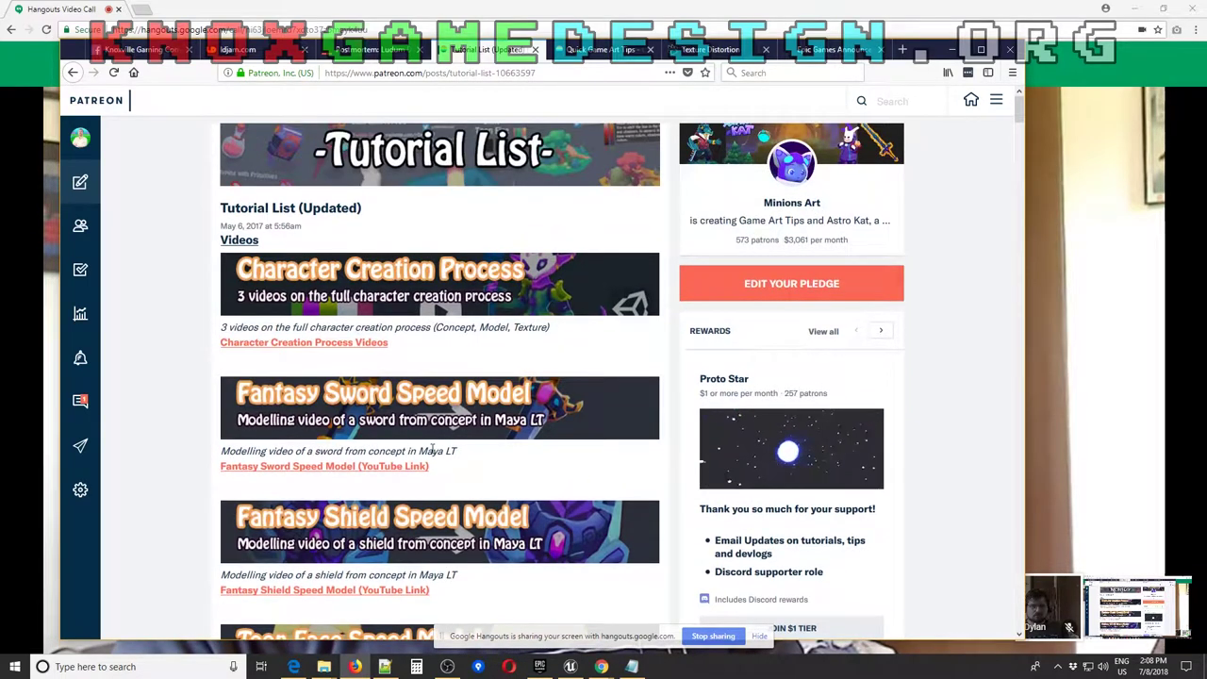
click(588, 57)
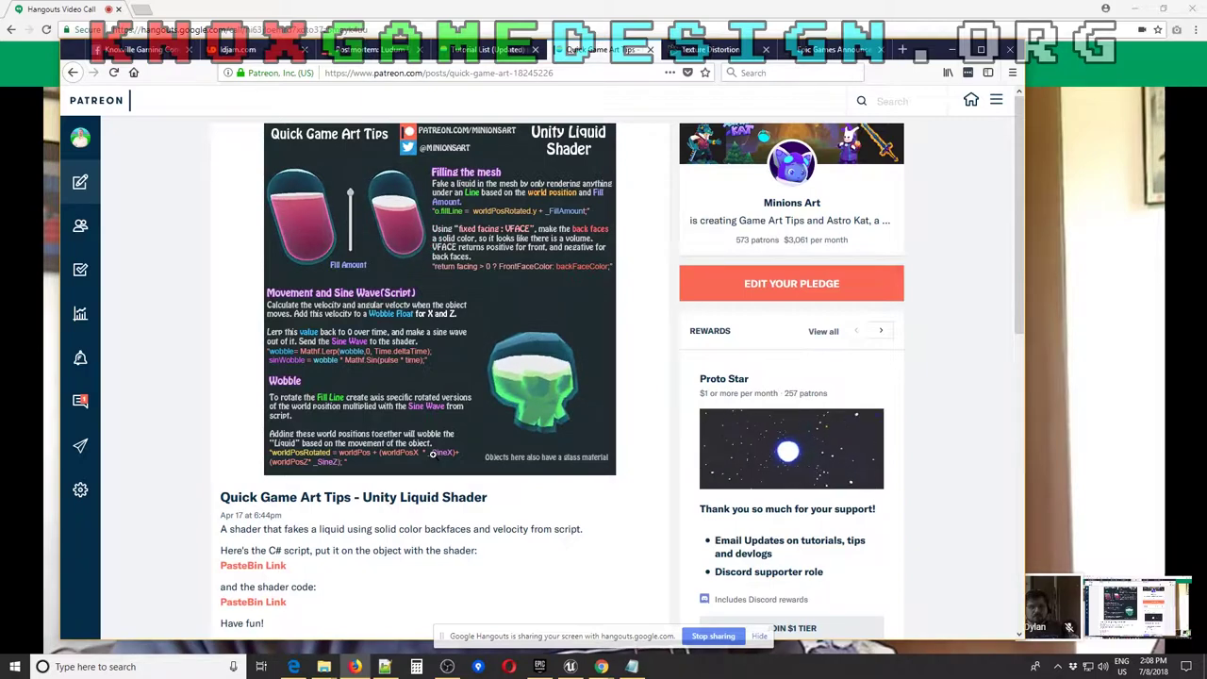
Open the Catlike Coding Texture Distortion tutorial and scroll down from Seamless Looping
scroll(432, 453, down, 6)
scroll(432, 454, up, 6)
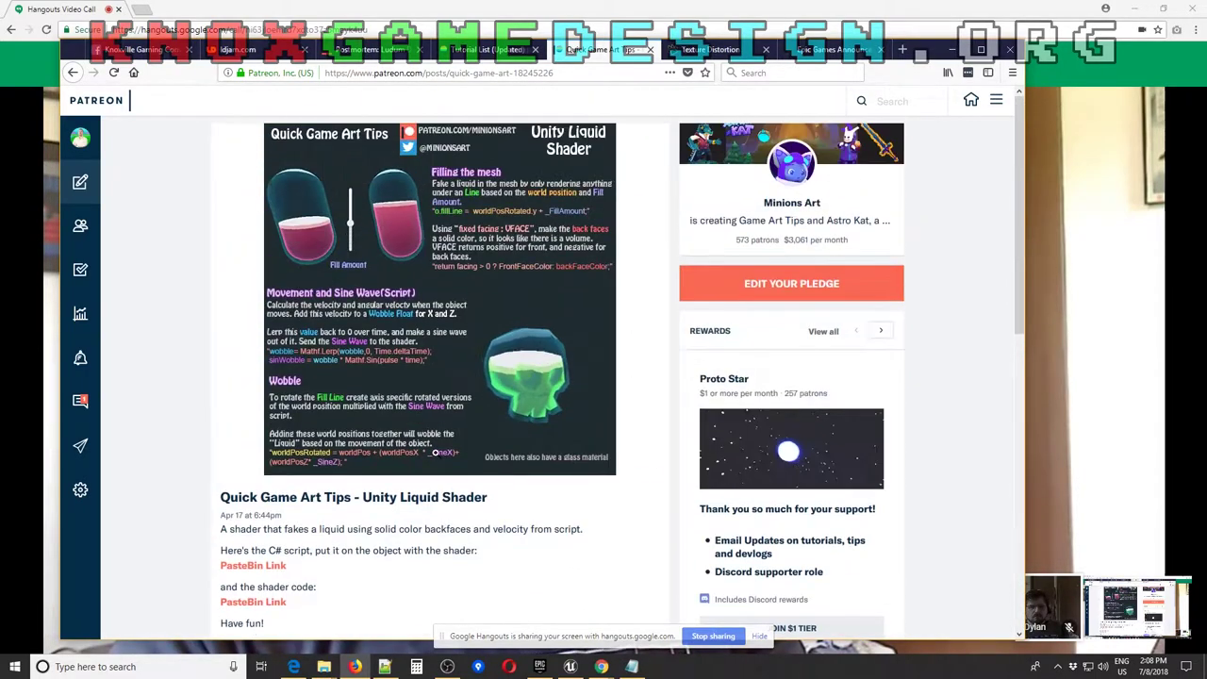
click(671, 49)
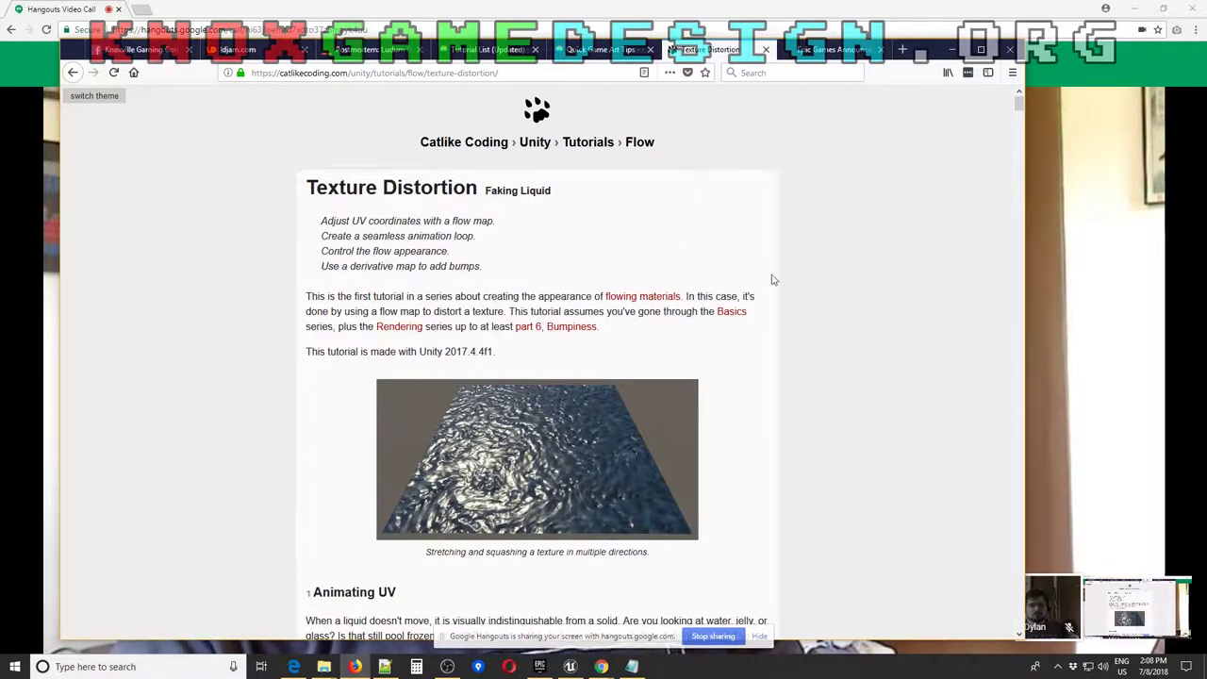
scroll(406, 212, down, 2)
scroll(342, 170, up, 2)
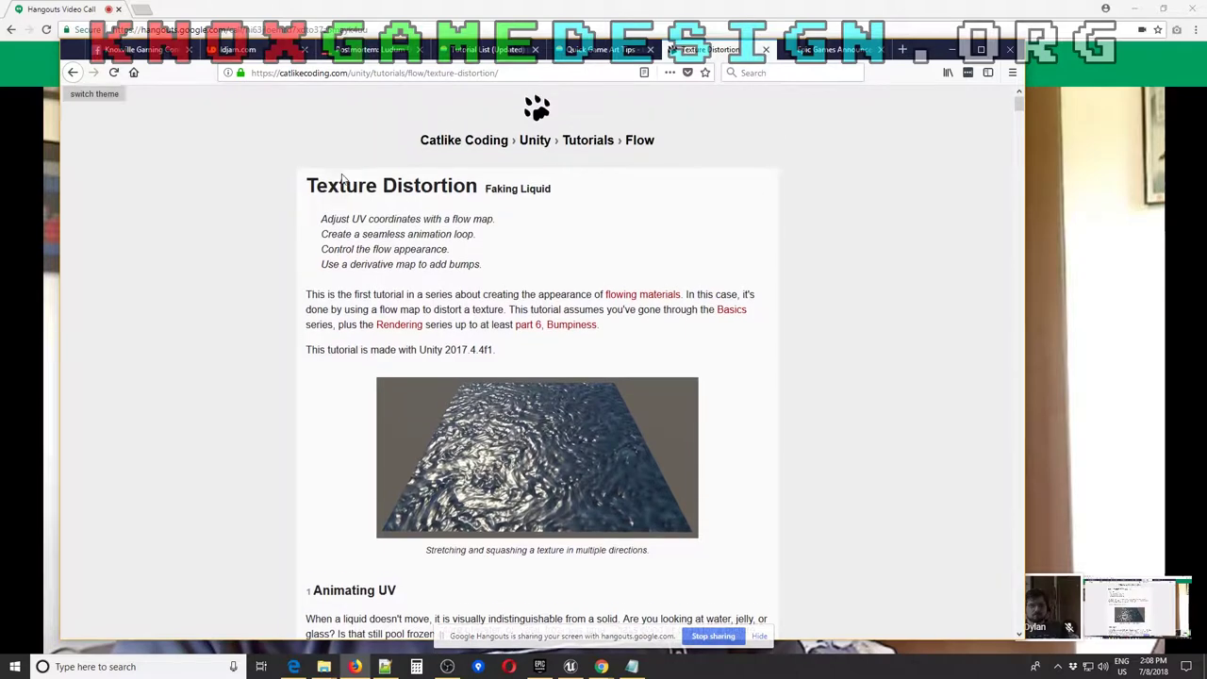
scroll(685, 160, down, 3)
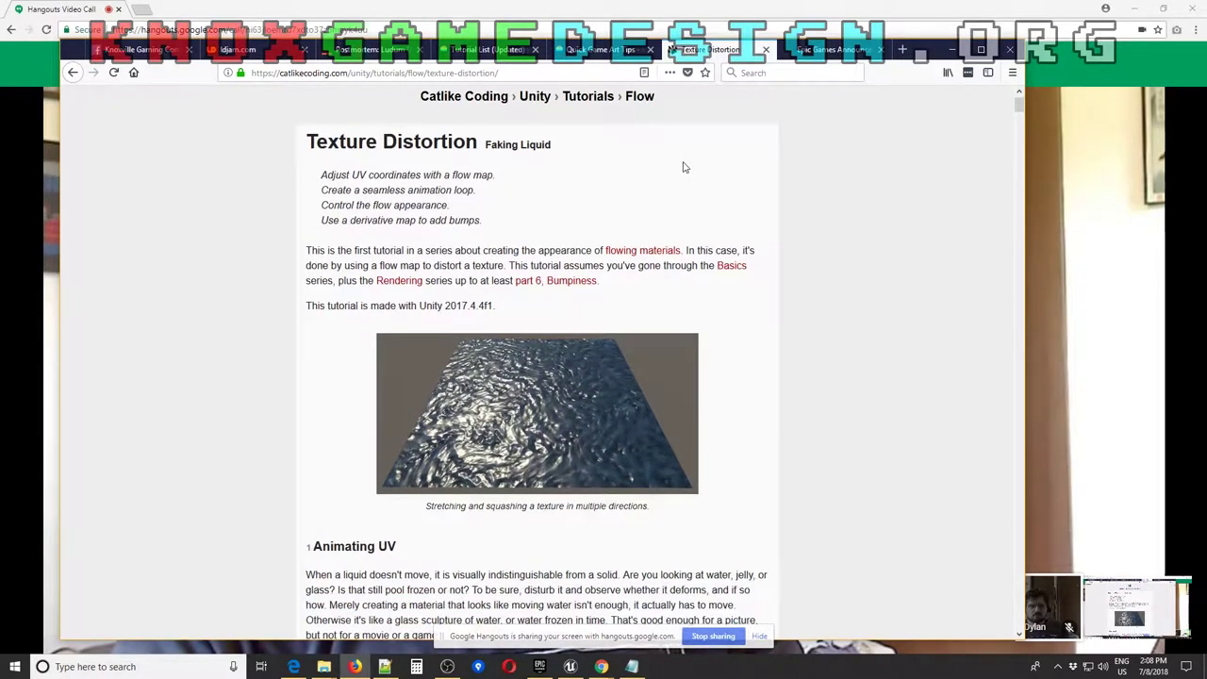
scroll(686, 166, down, 15)
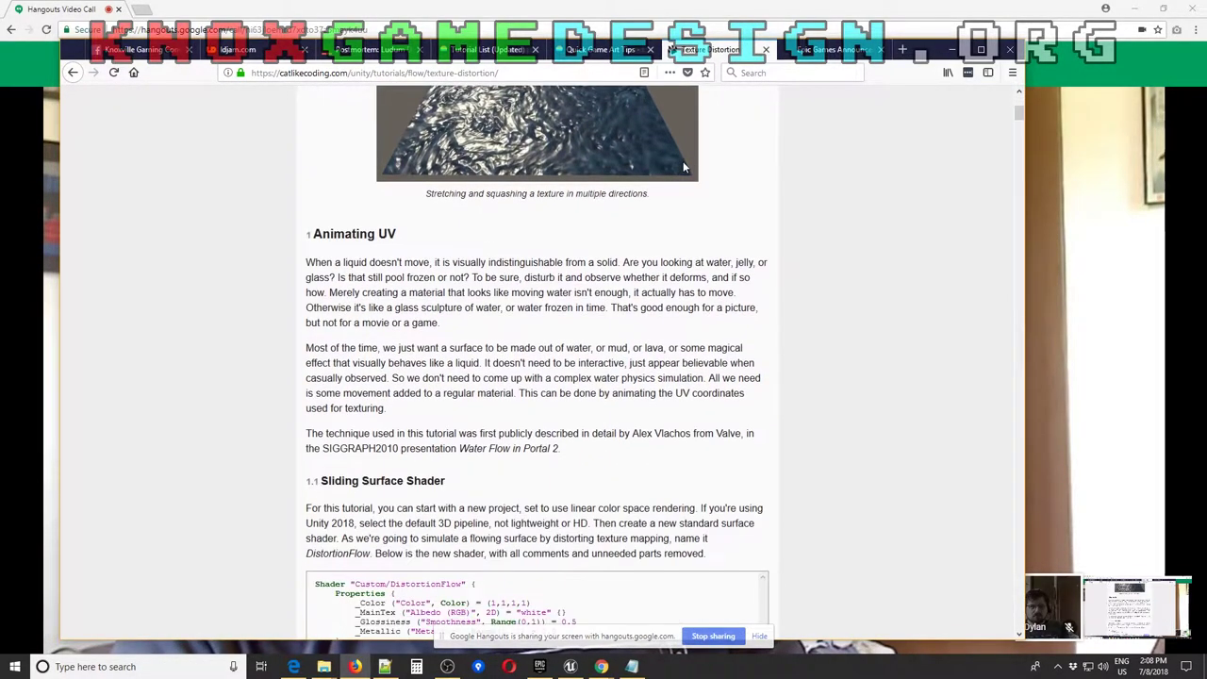
scroll(685, 165, down, 10)
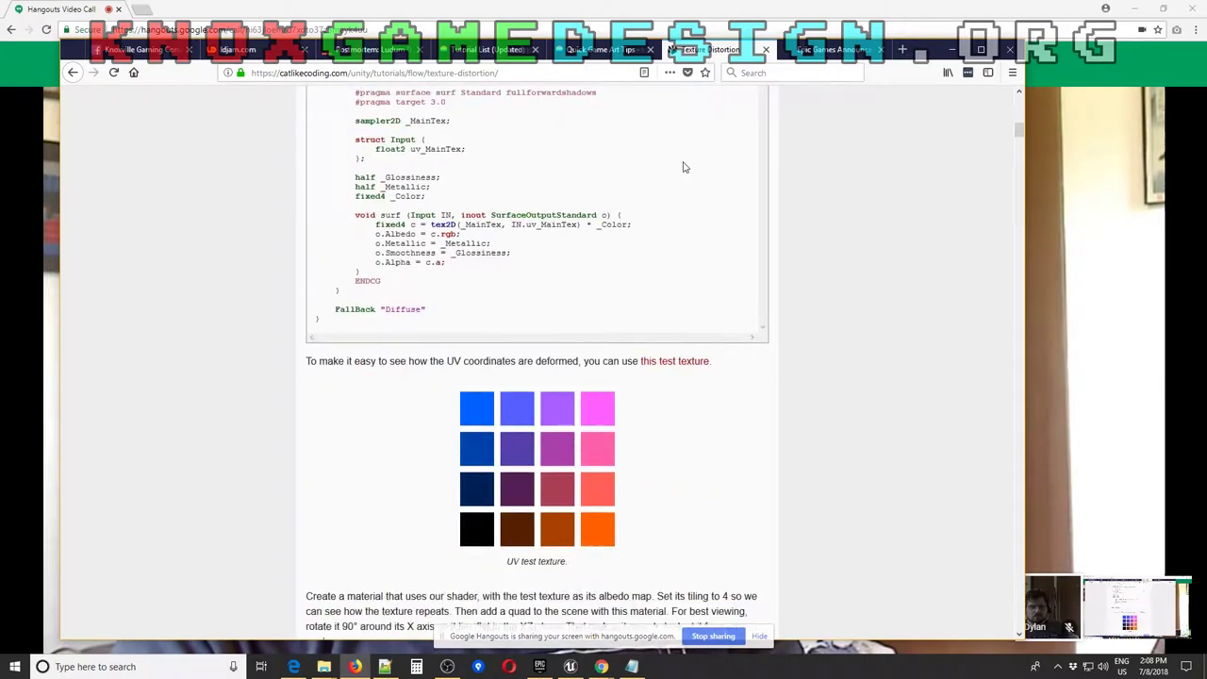
scroll(685, 167, down, 11)
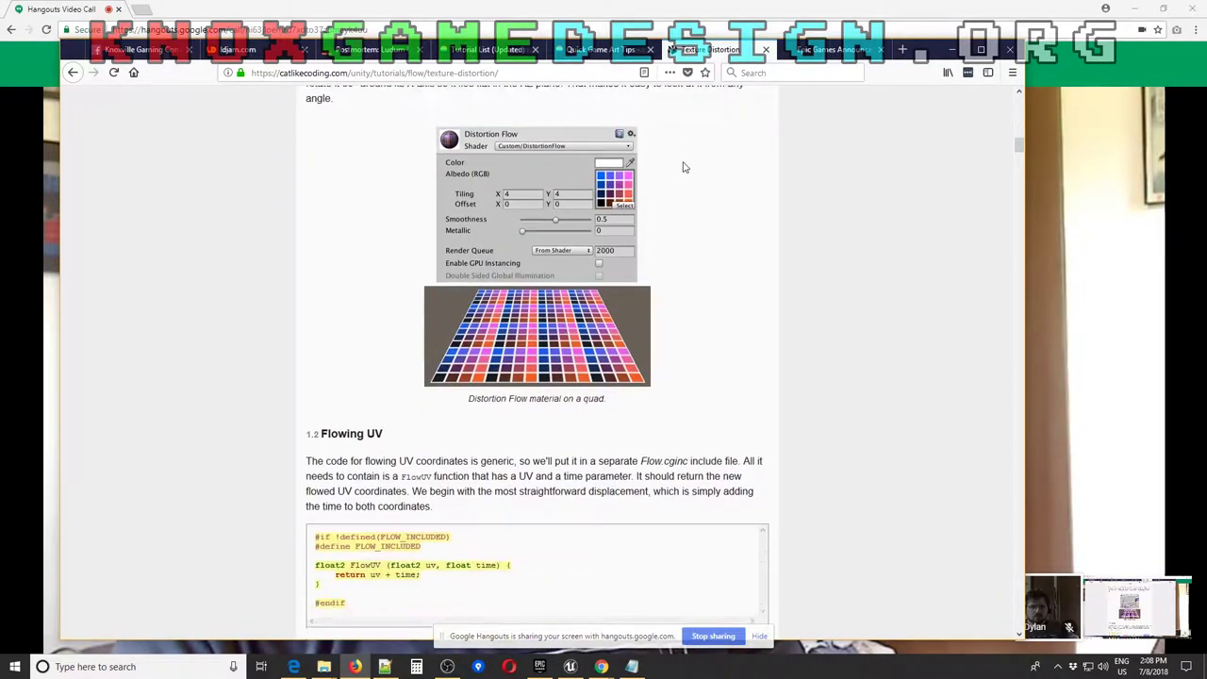
scroll(686, 166, down, 8)
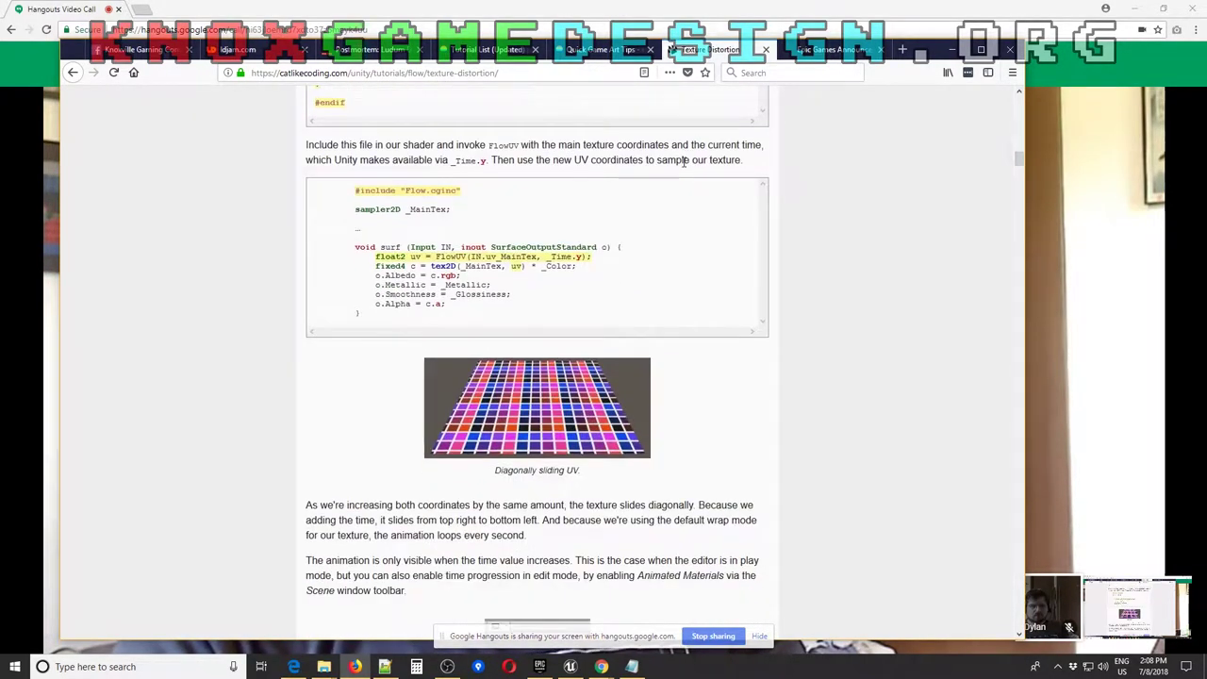
scroll(686, 167, down, 3)
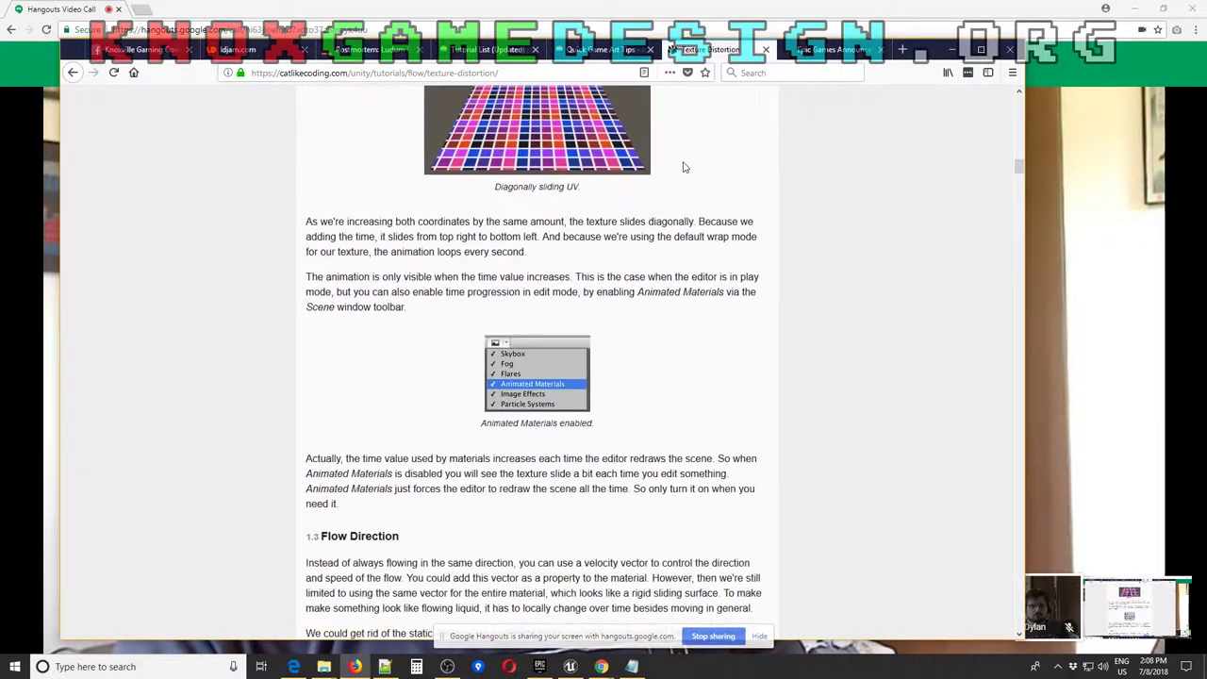
scroll(685, 167, down, 6)
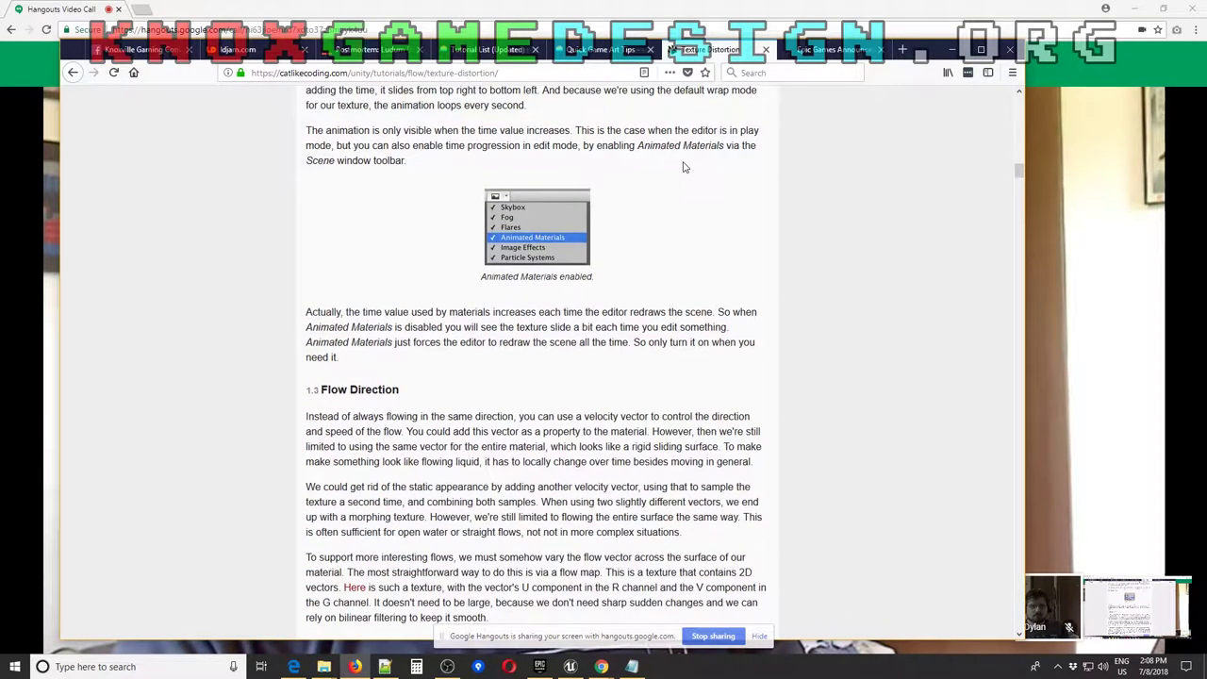
scroll(685, 167, down, 14)
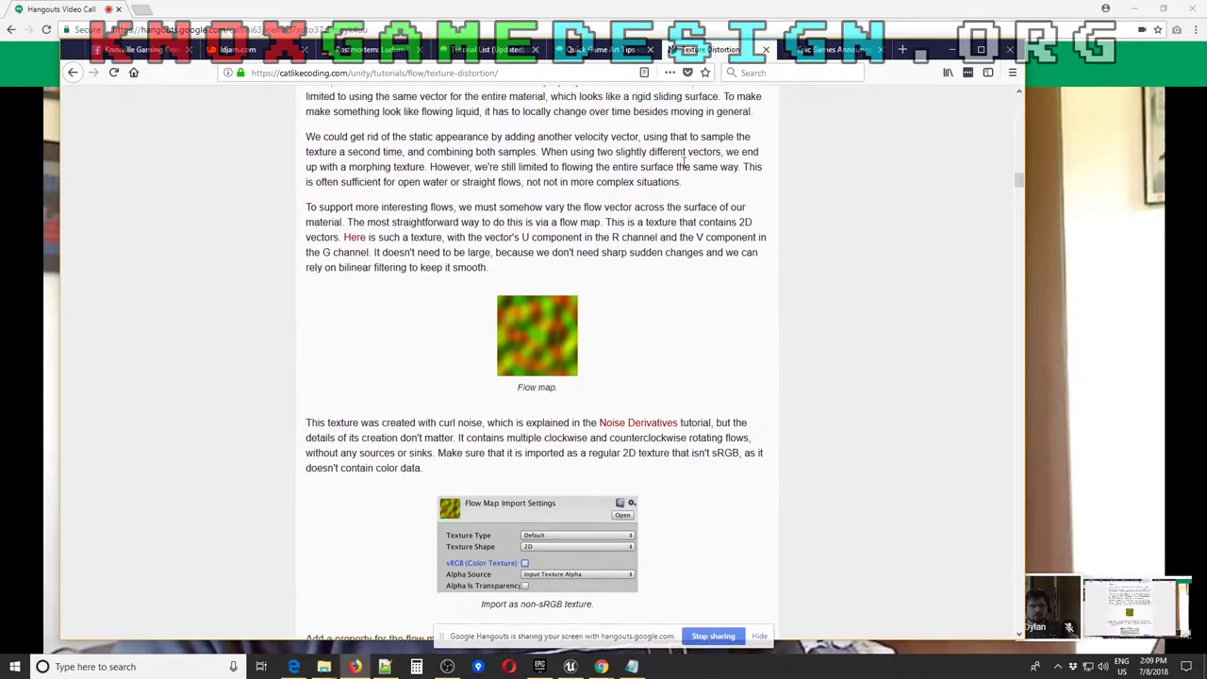
scroll(686, 167, down, 12)
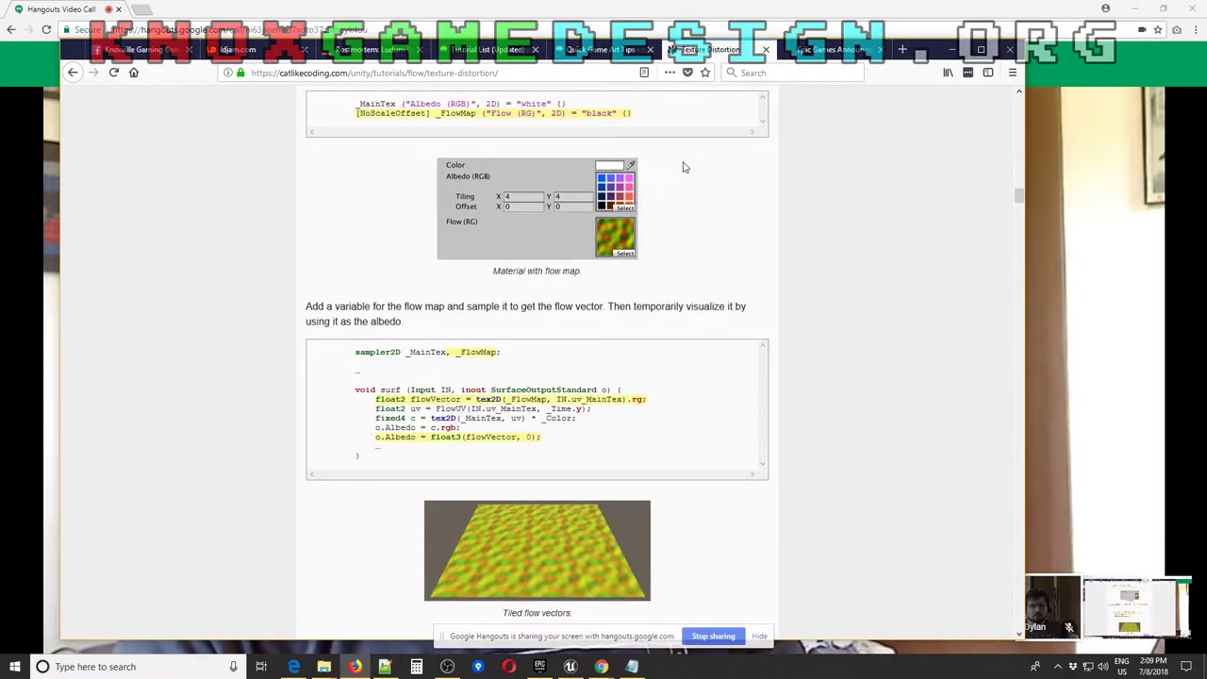
scroll(686, 167, down, 6)
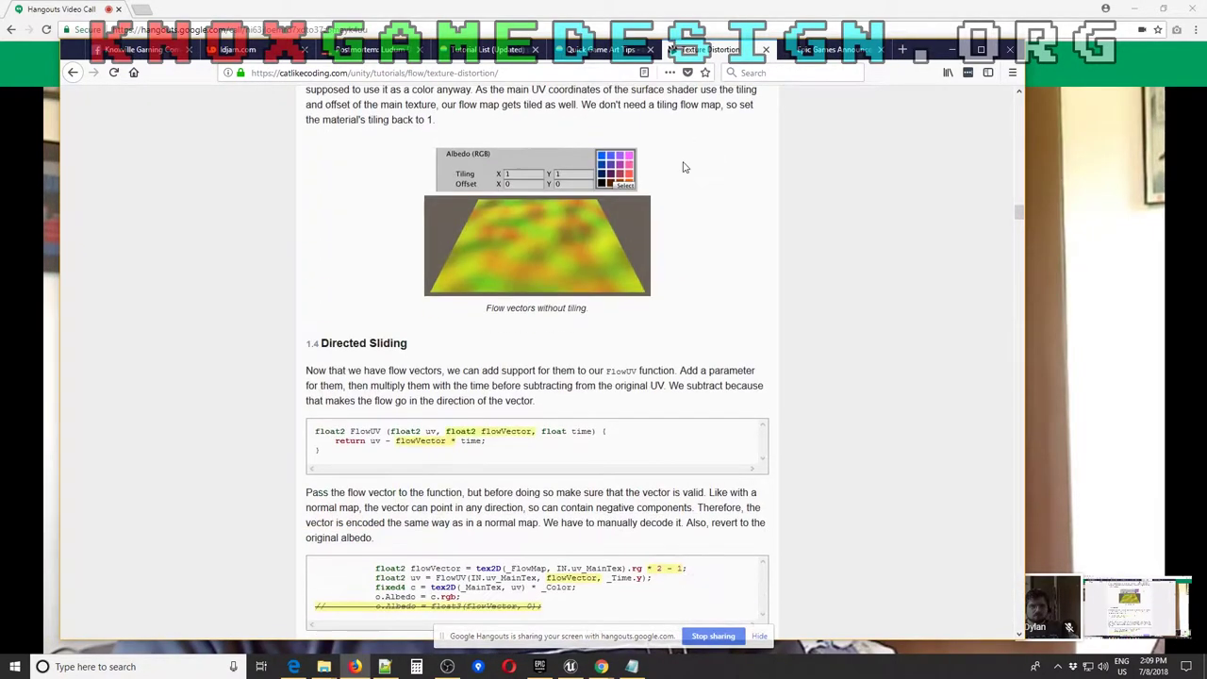
Keep reading the tutorial down to Animation Speed, then go to the Unreal Dev Grants article
scroll(685, 167, up, 7)
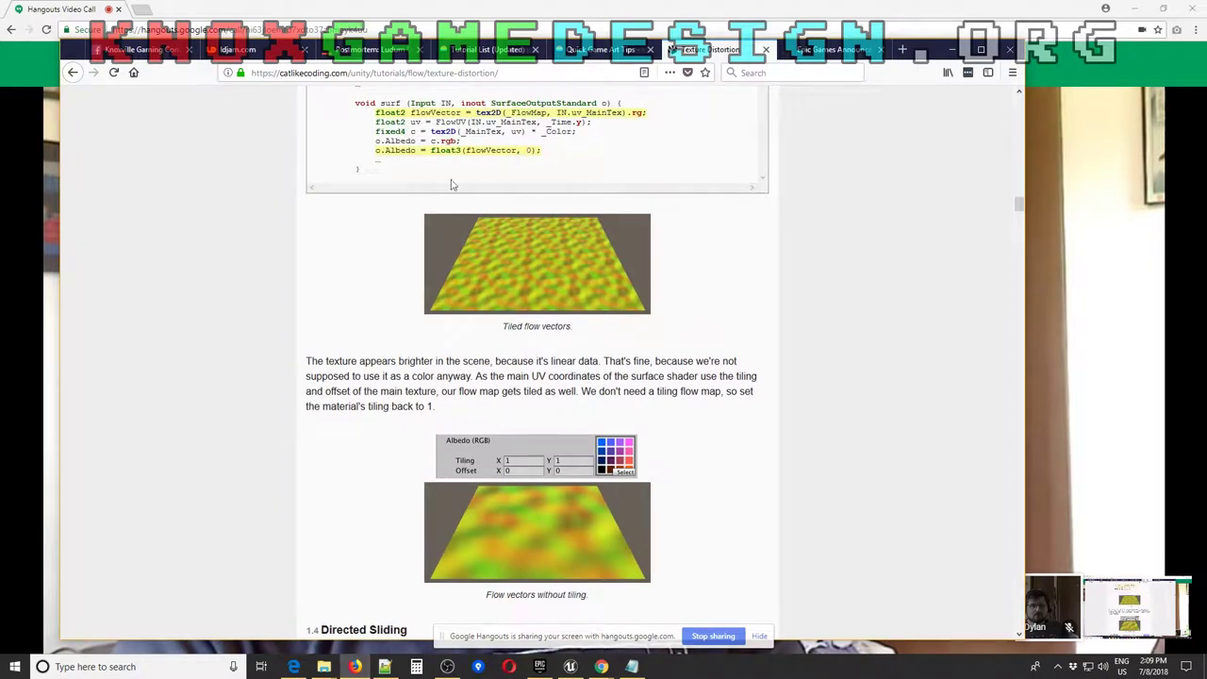
scroll(450, 184, up, 4)
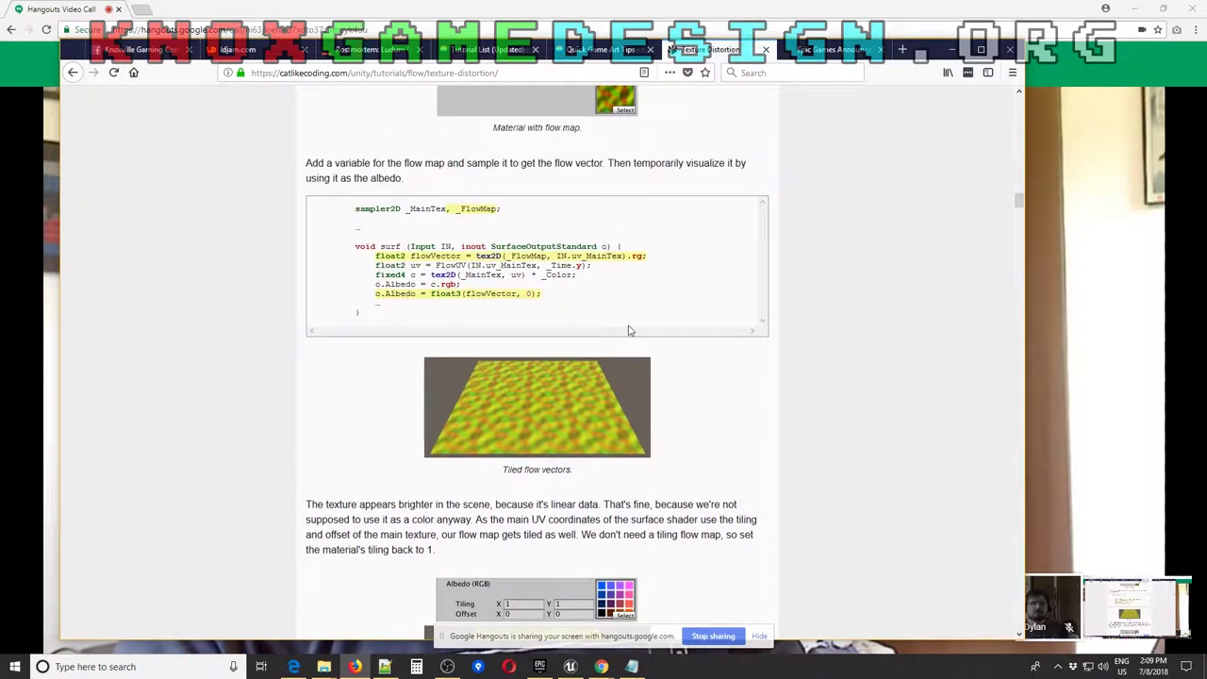
scroll(484, 293, down, 5)
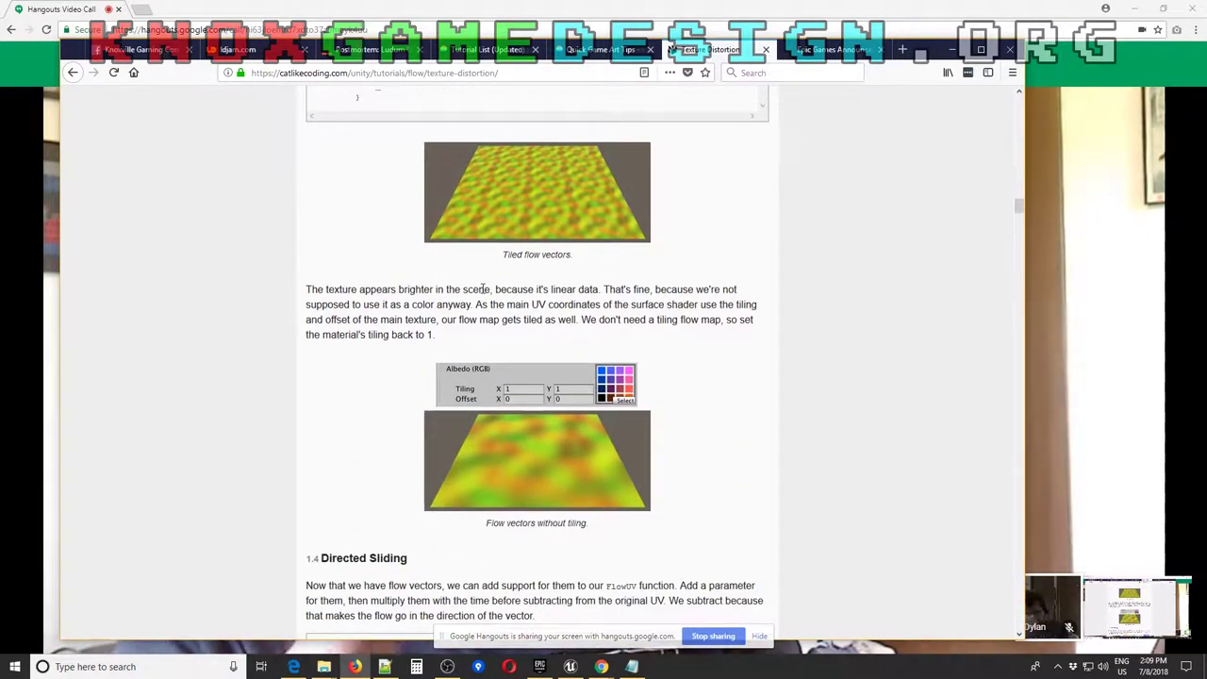
scroll(482, 291, up, 6)
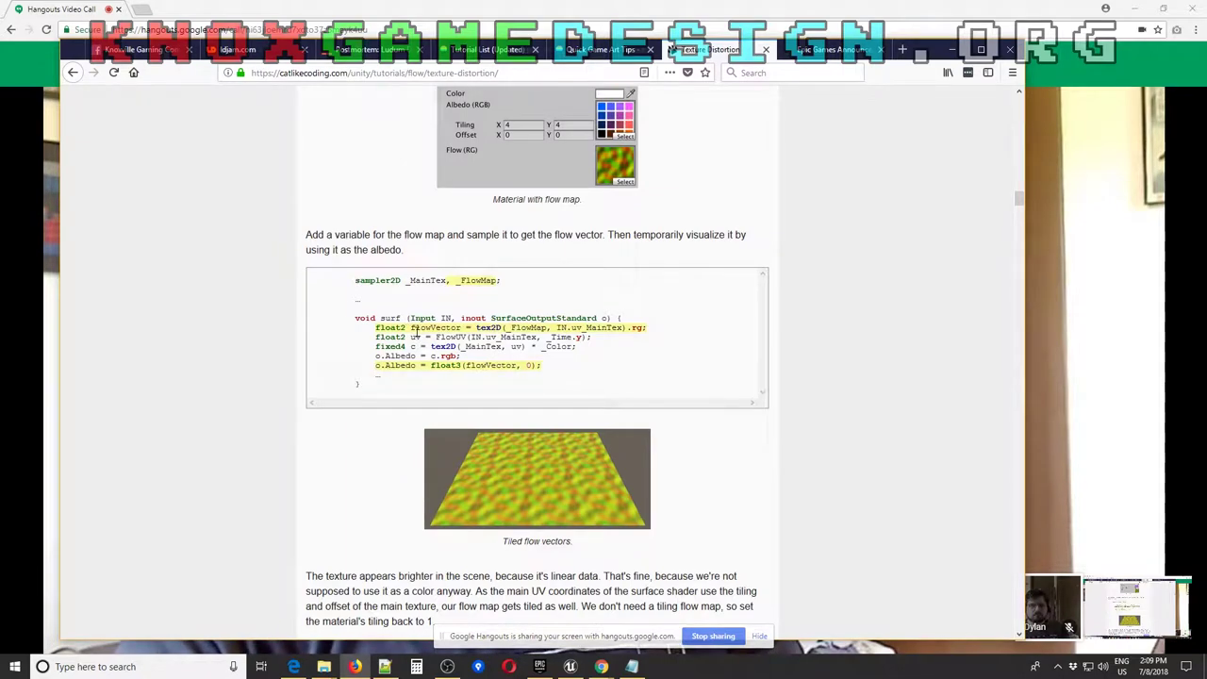
scroll(433, 311, down, 13)
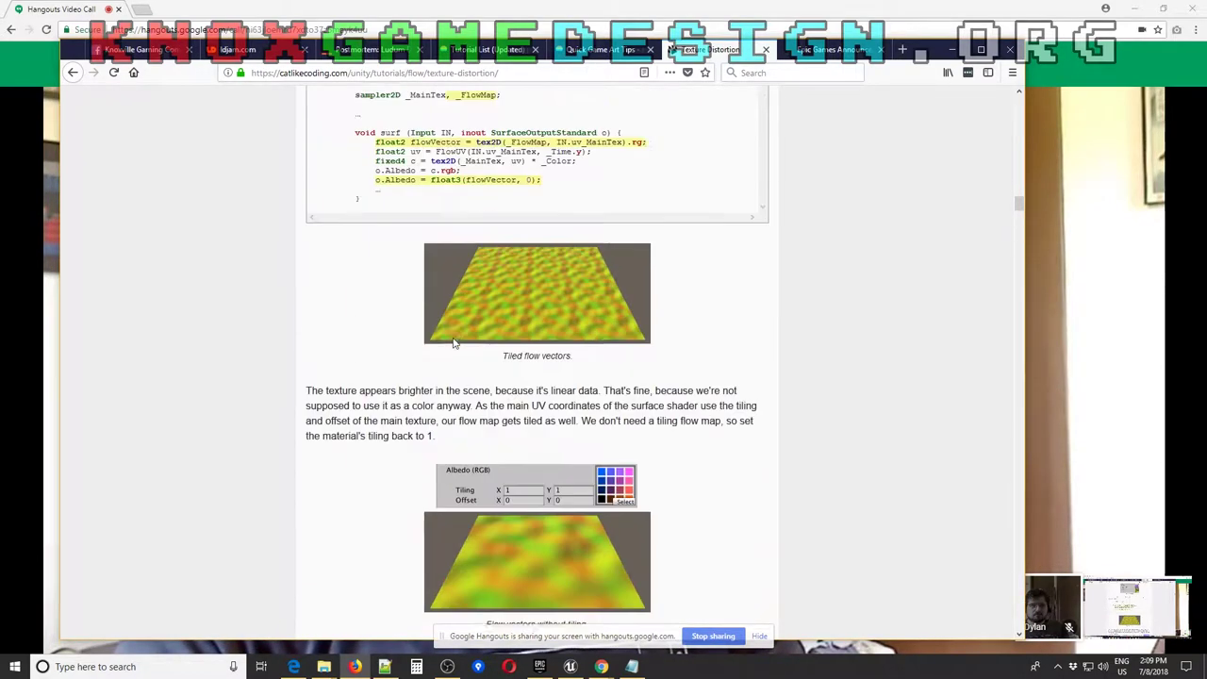
scroll(452, 343, down, 4)
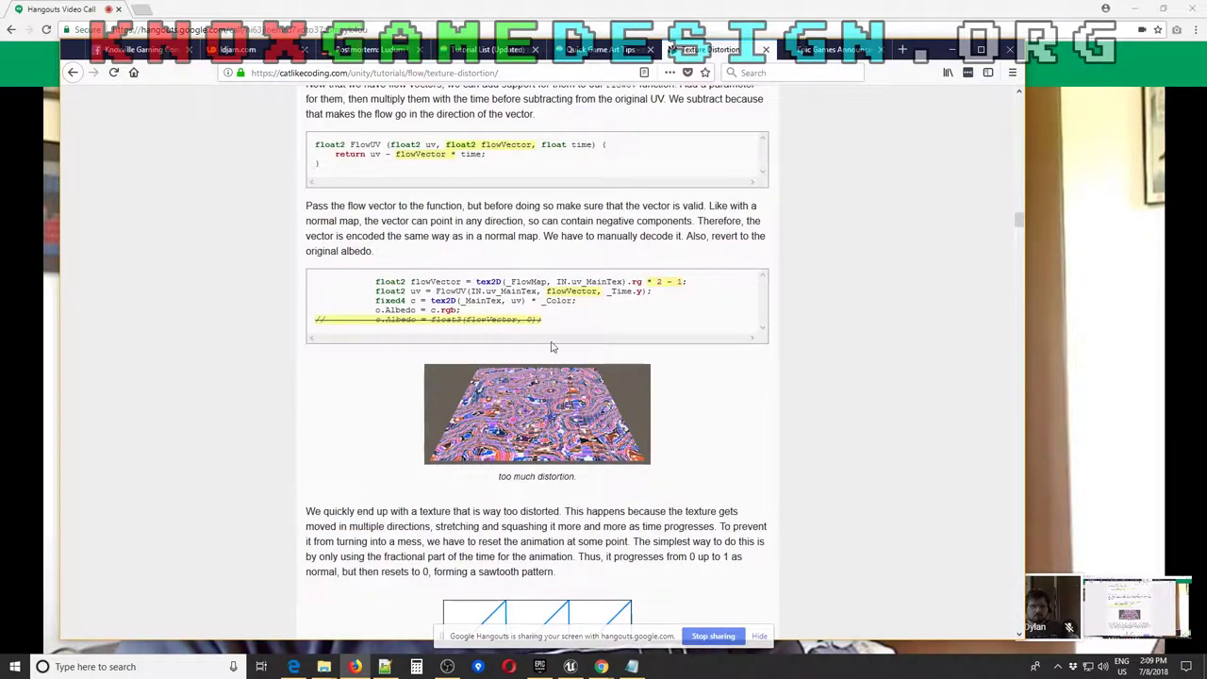
scroll(542, 331, up, 4)
scroll(543, 332, down, 3)
scroll(542, 331, down, 12)
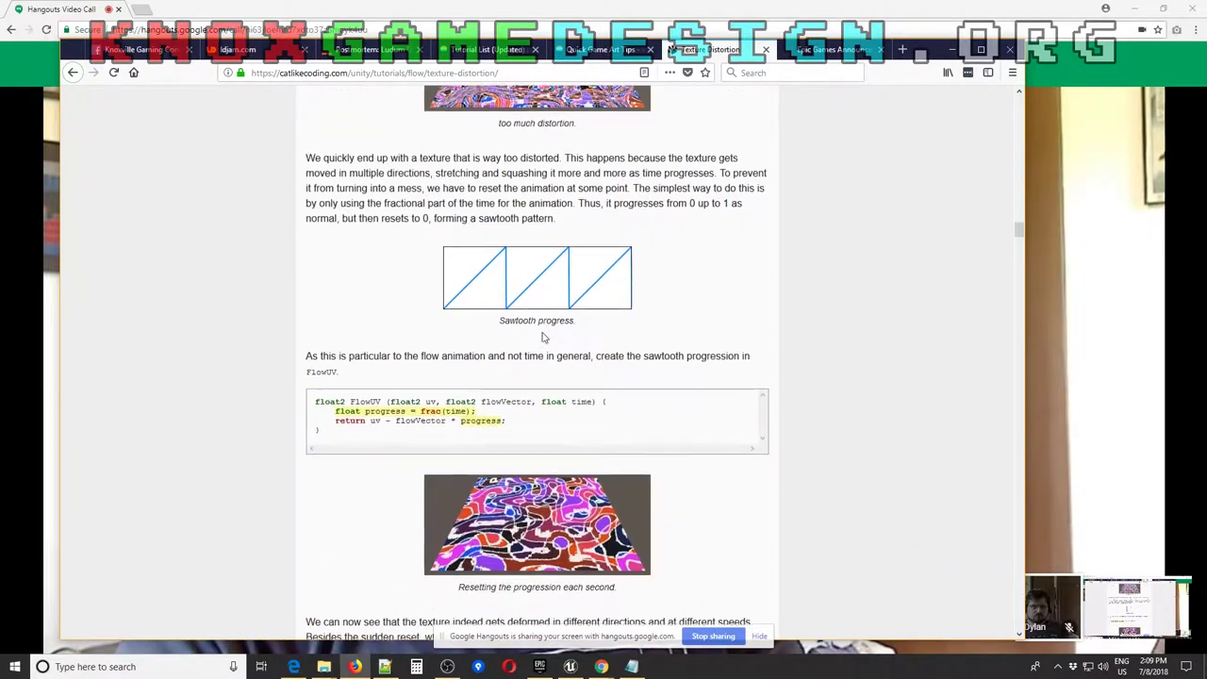
scroll(503, 327, down, 3)
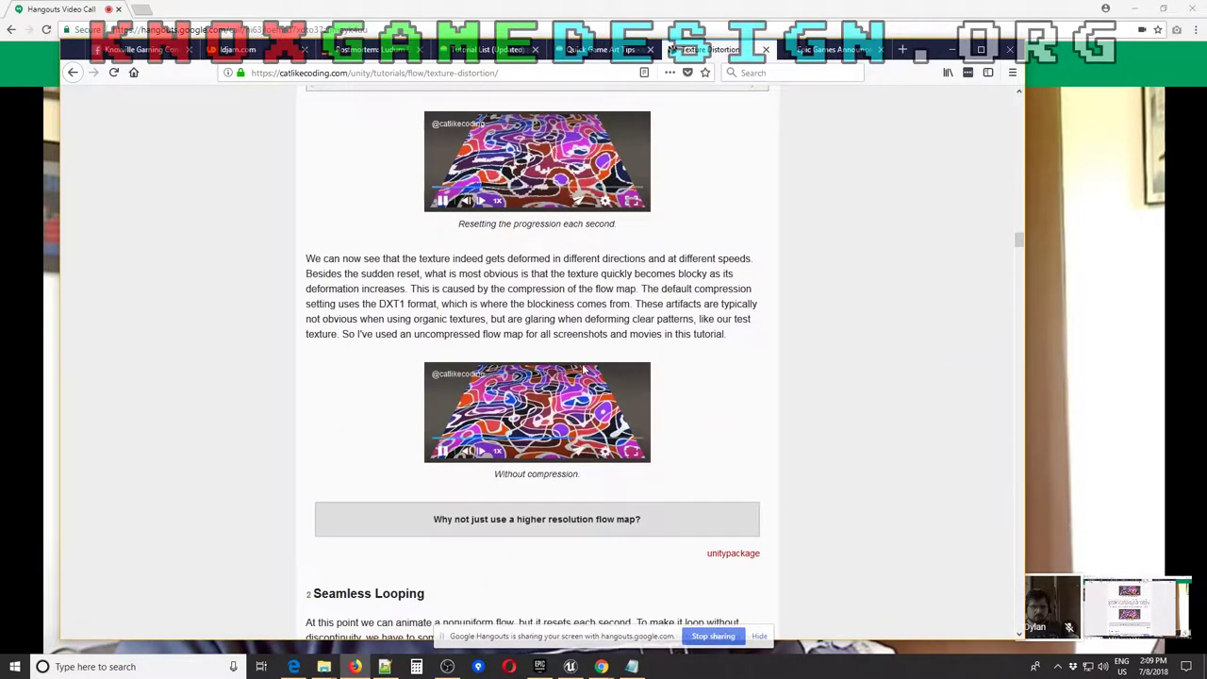
scroll(320, 318, down, 18)
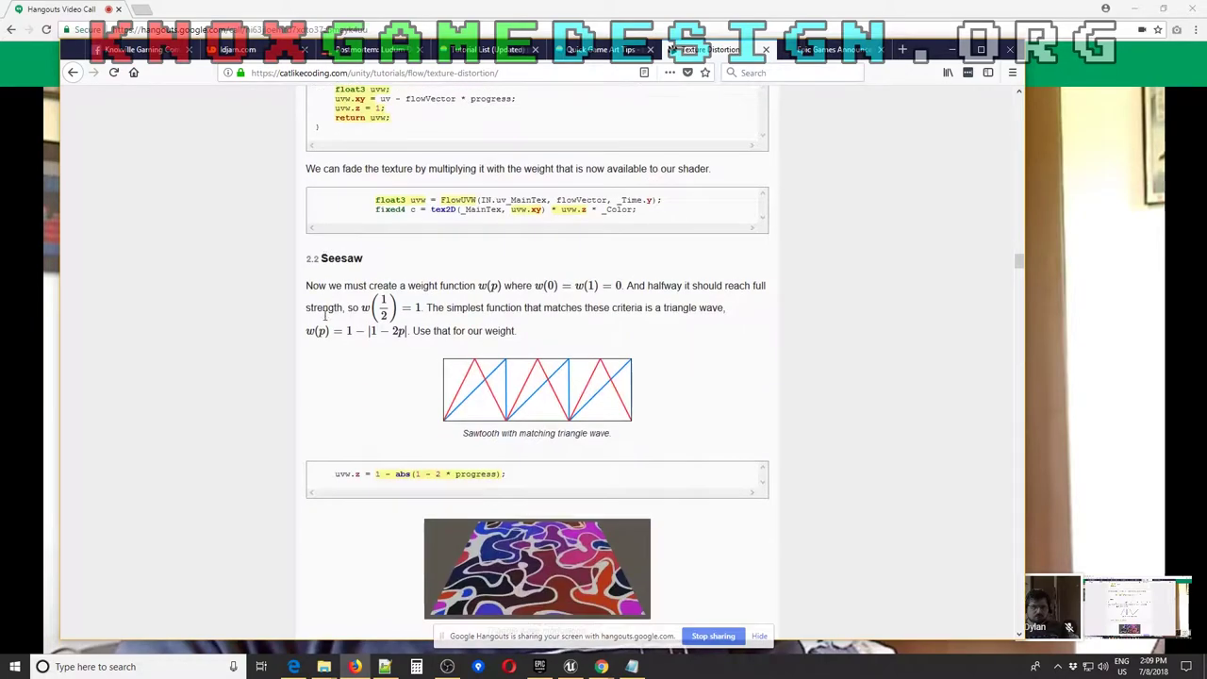
scroll(323, 321, up, 18)
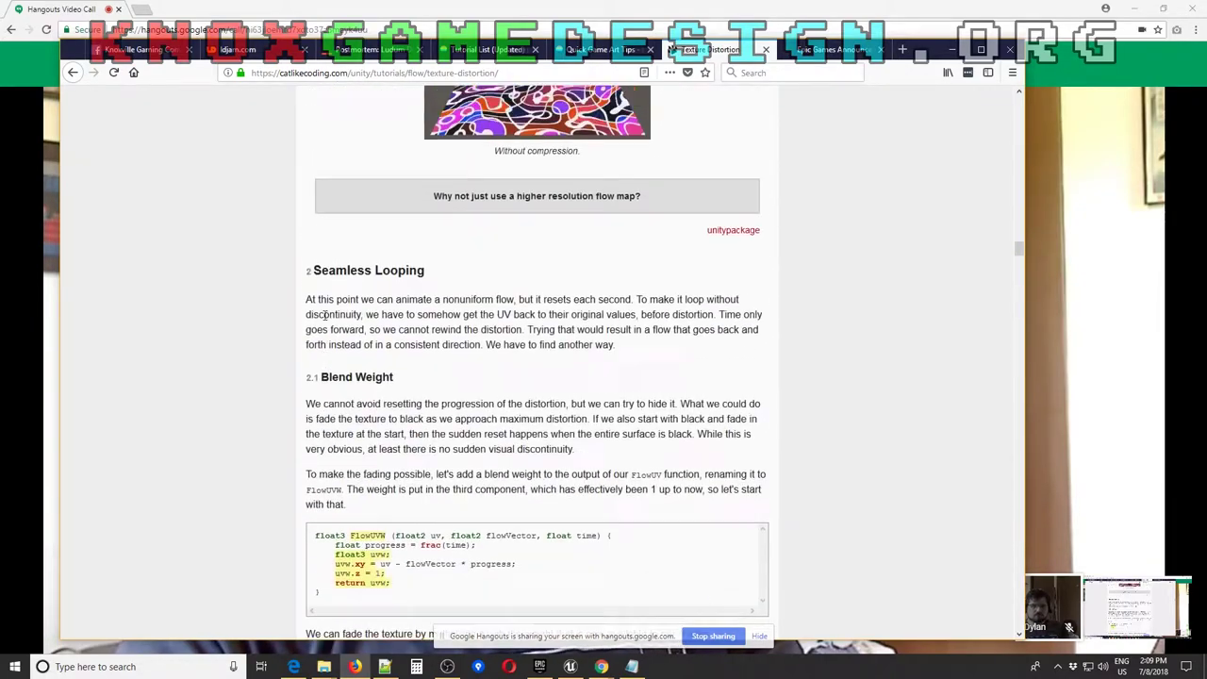
scroll(324, 320, down, 20)
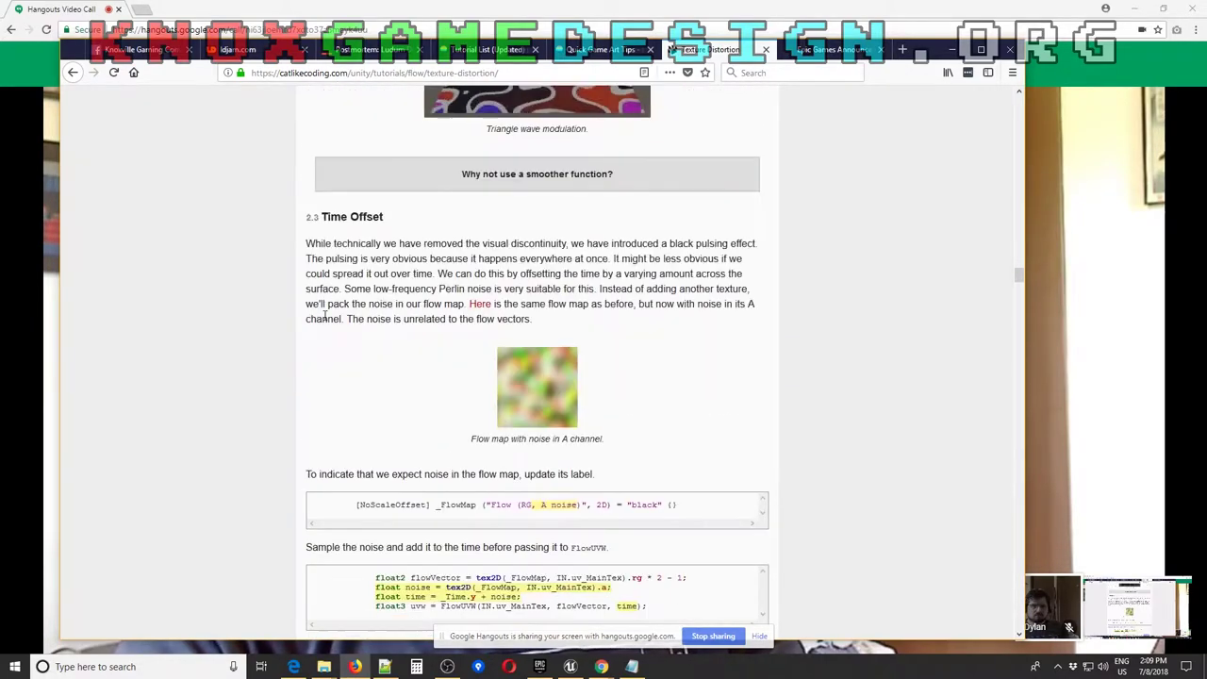
scroll(324, 315, down, 20)
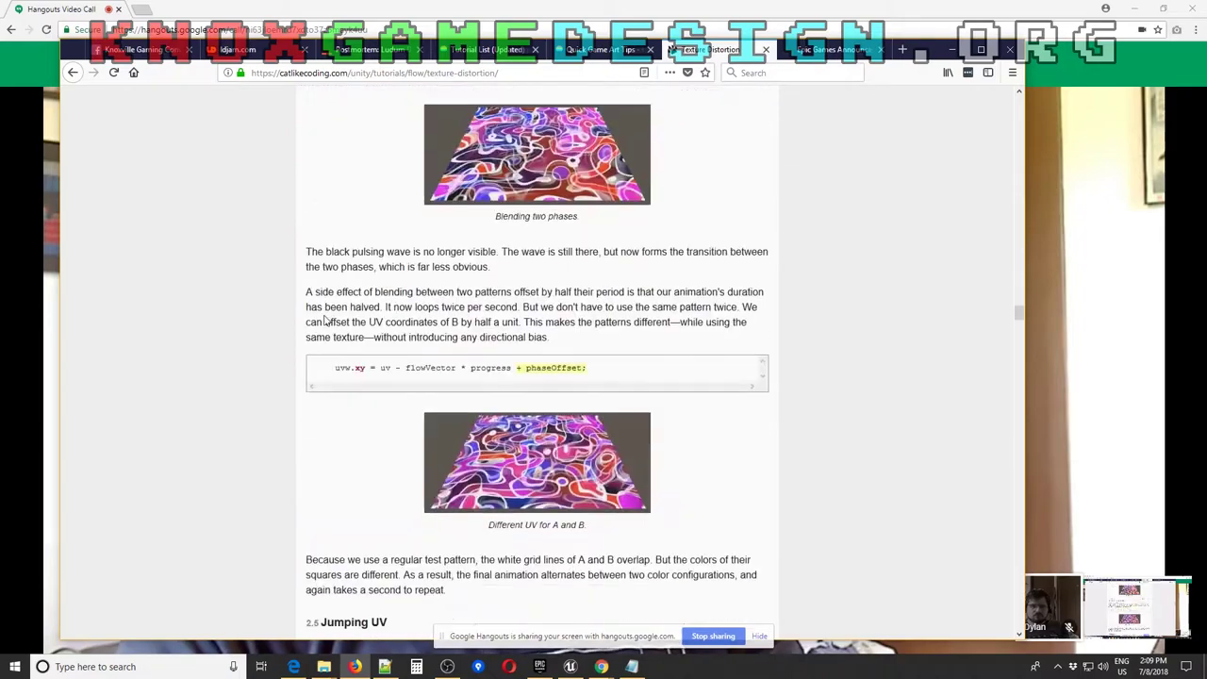
scroll(325, 317, down, 20)
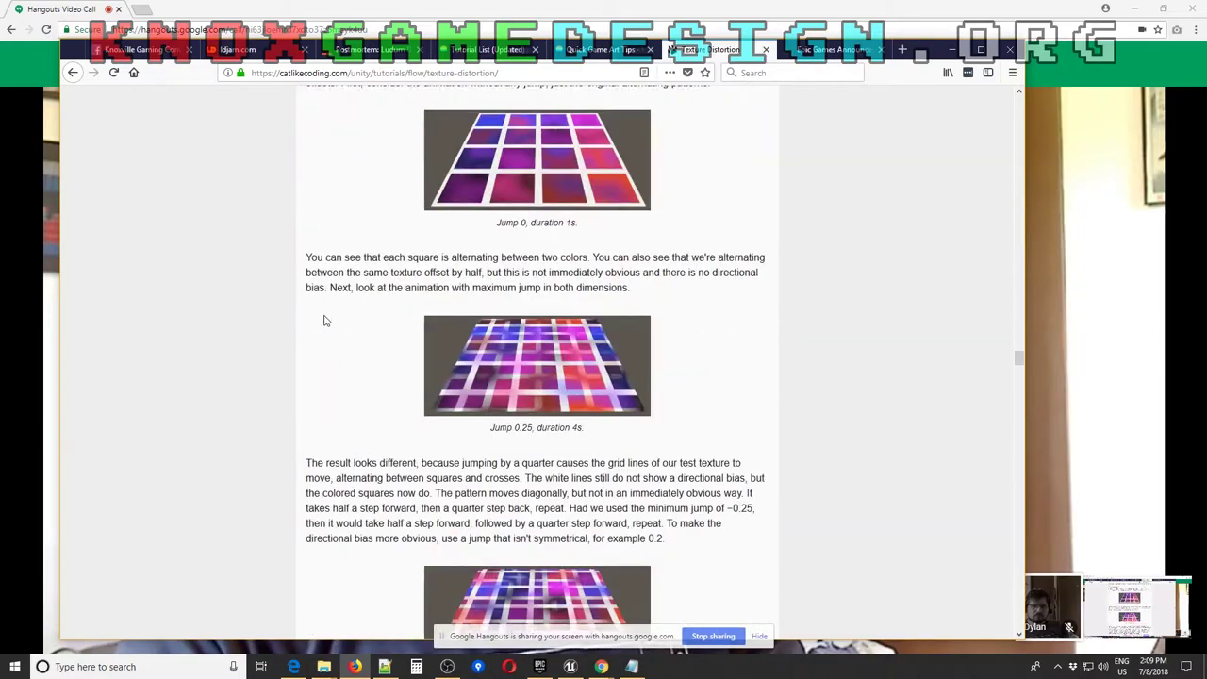
scroll(324, 317, down, 20)
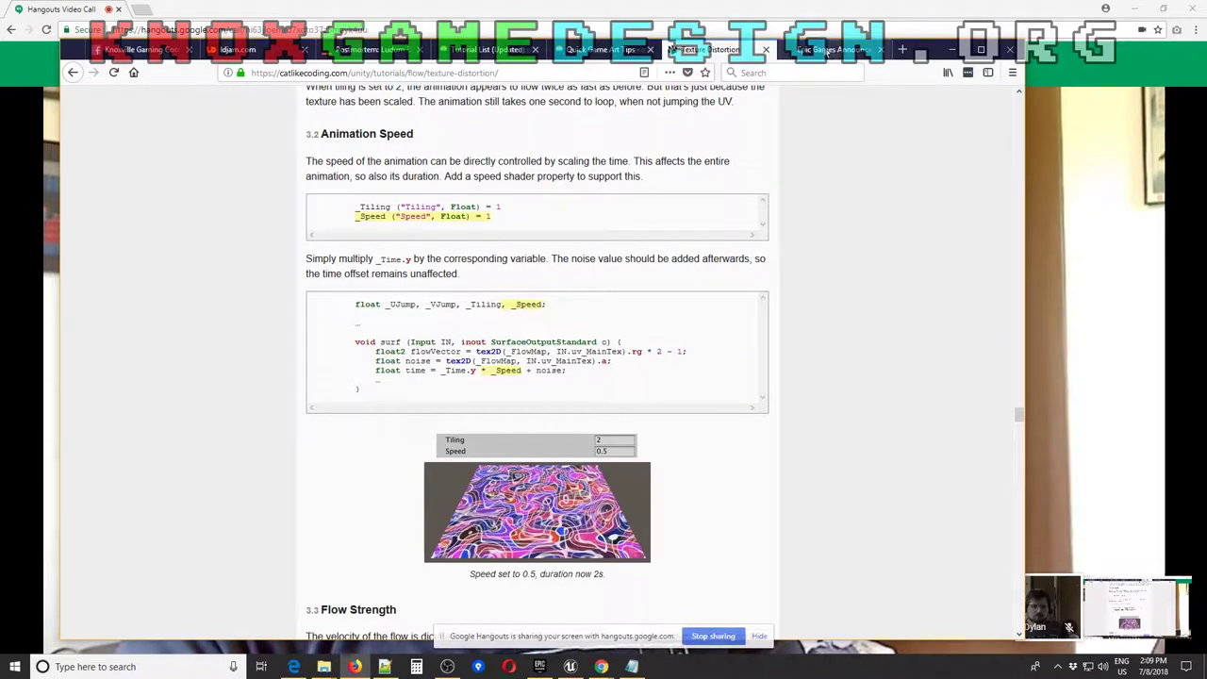
click(821, 51)
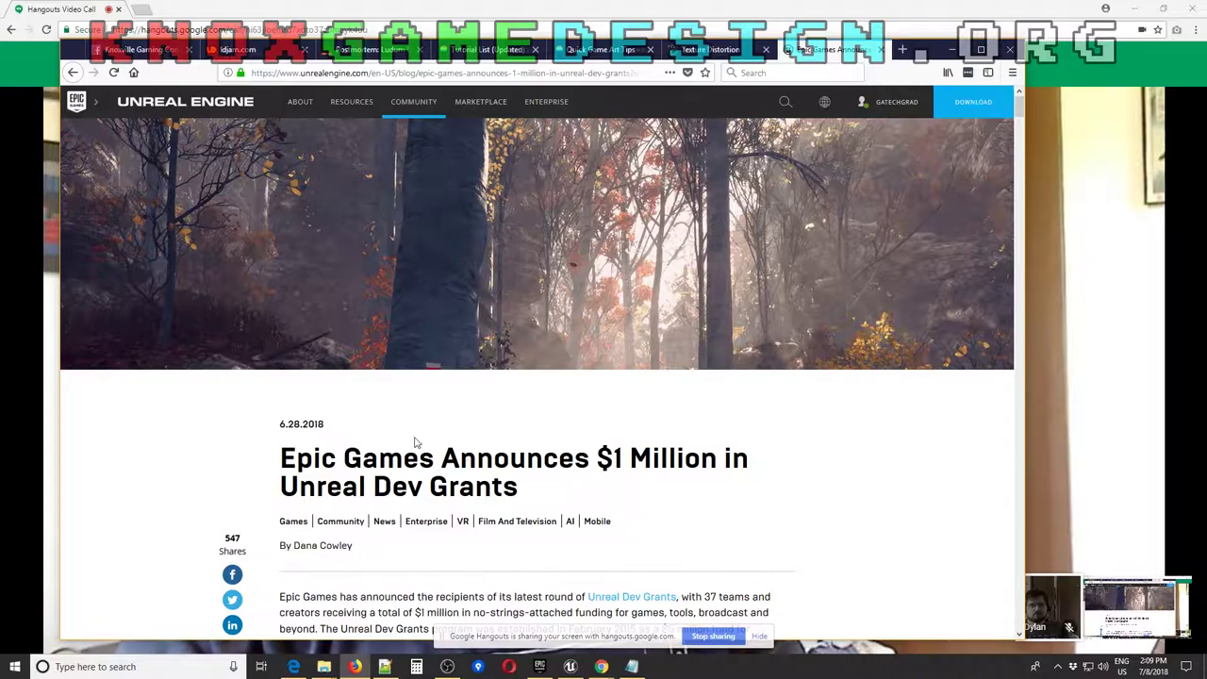
Scroll down through the Unreal Dev Grants recipient list to the end of the article
scroll(684, 471, down, 2)
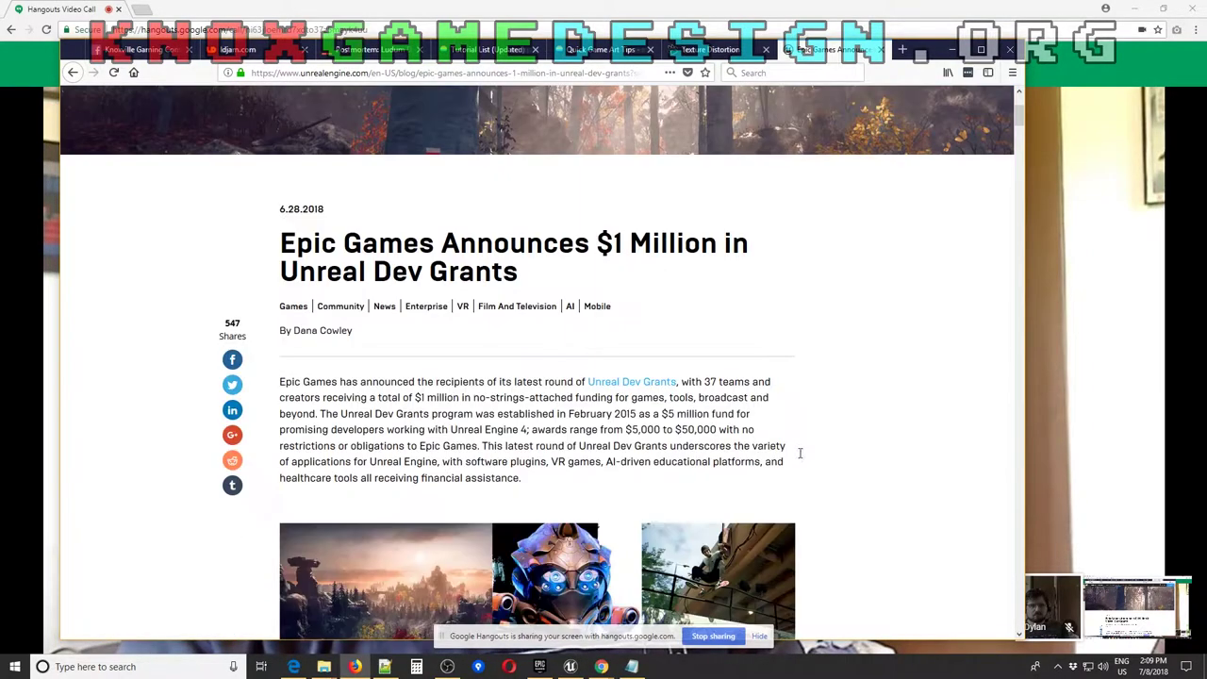
scroll(903, 411, down, 2)
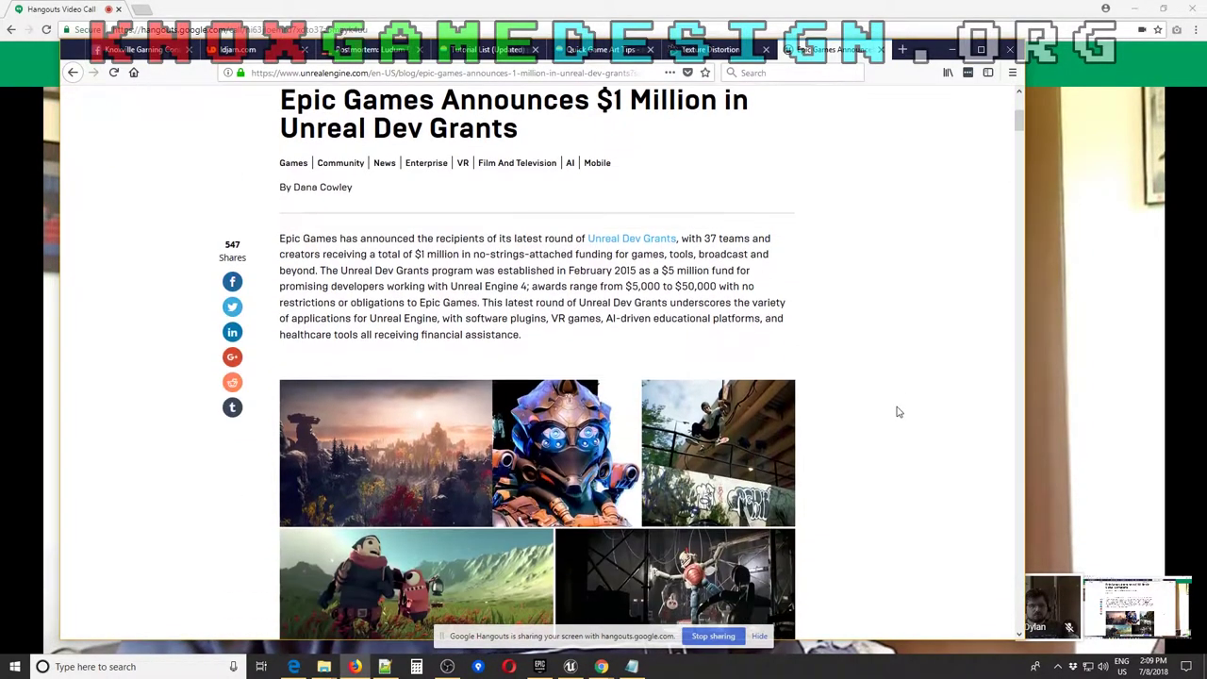
scroll(899, 411, down, 1)
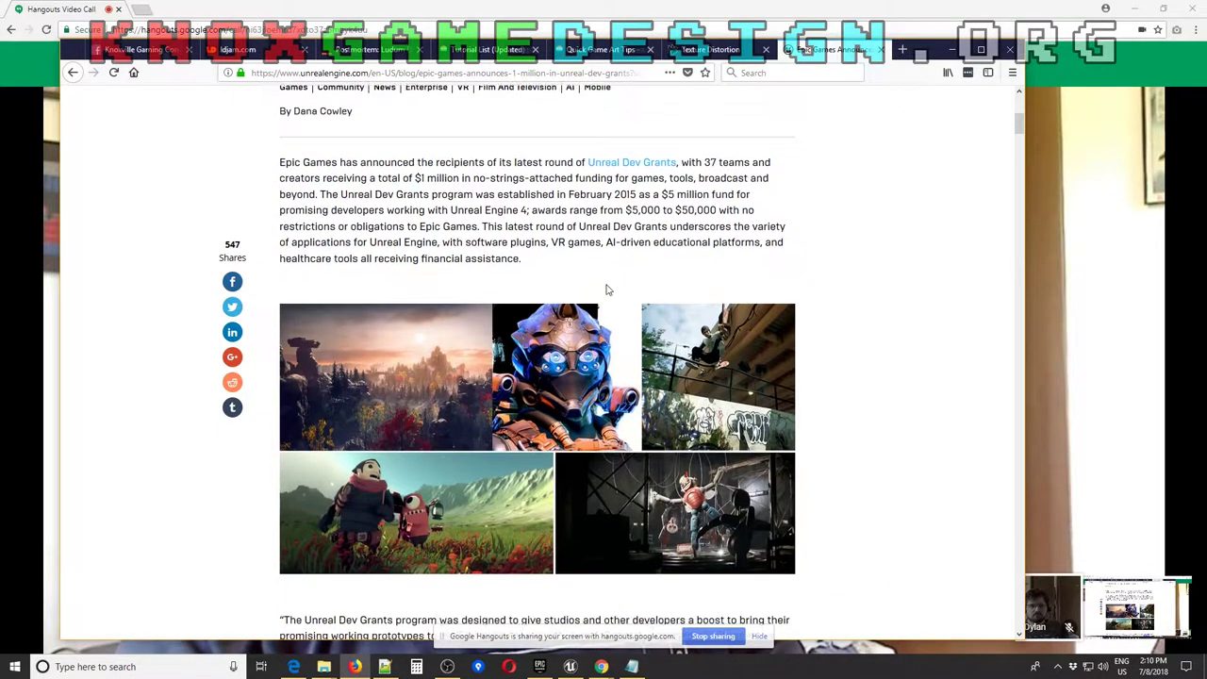
scroll(606, 289, down, 10)
scroll(609, 288, down, 9)
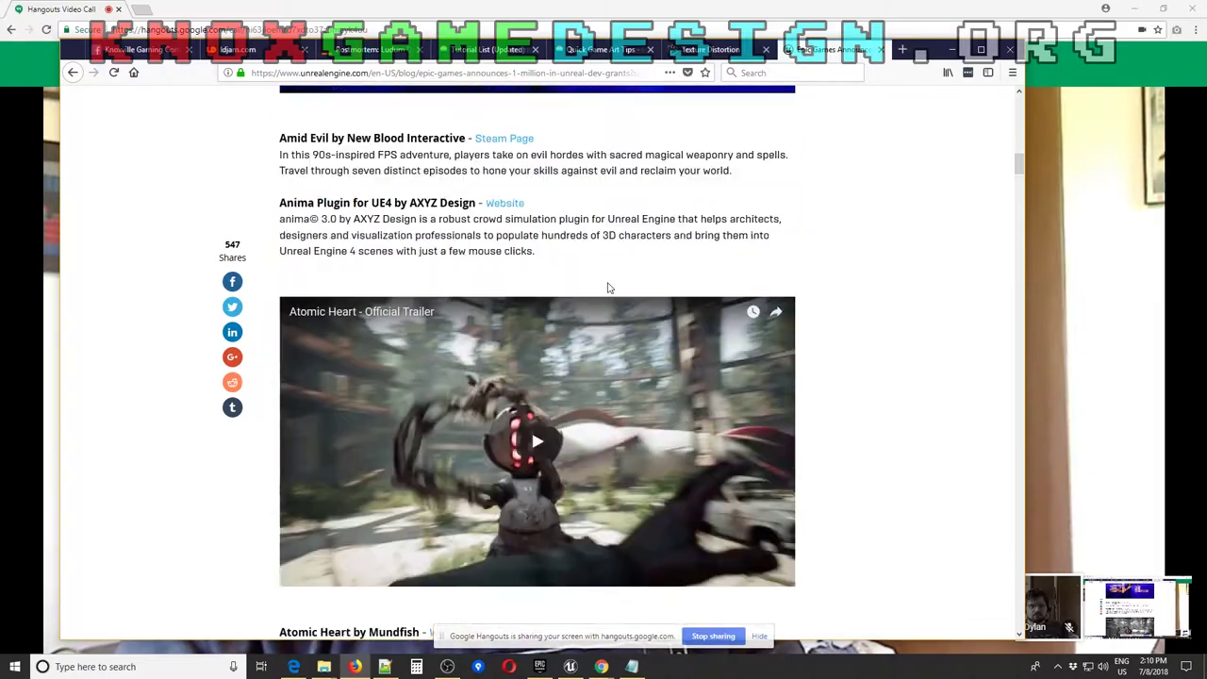
scroll(609, 288, down, 10)
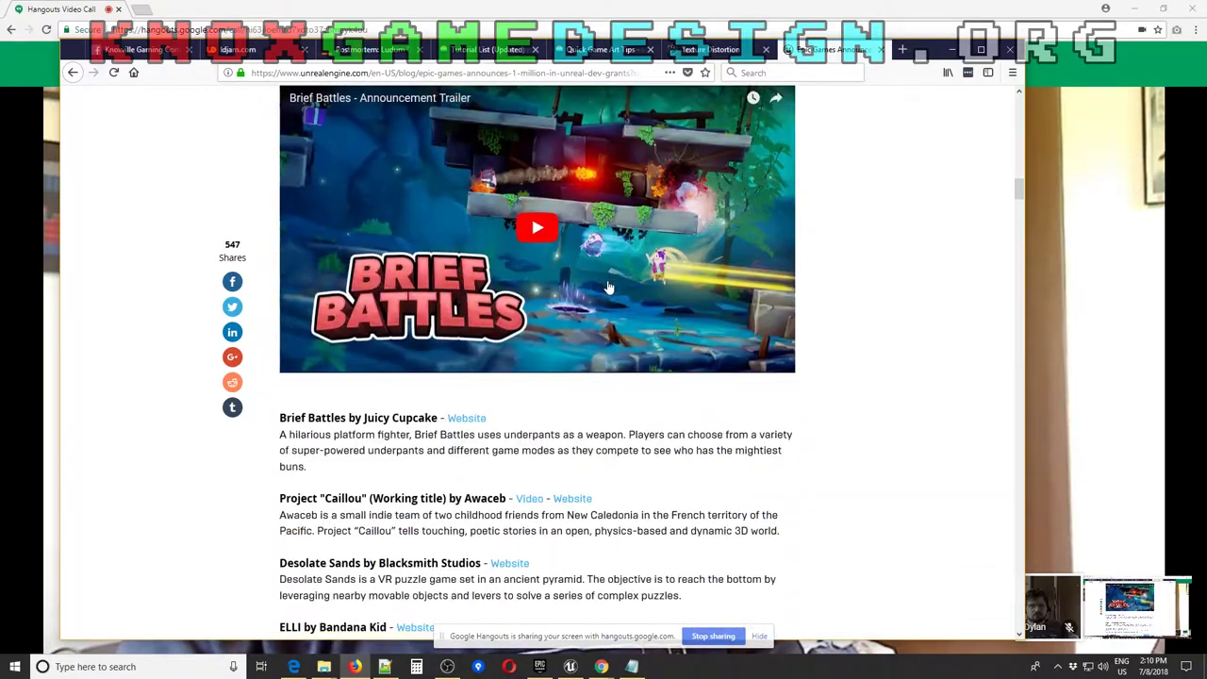
scroll(608, 287, down, 5)
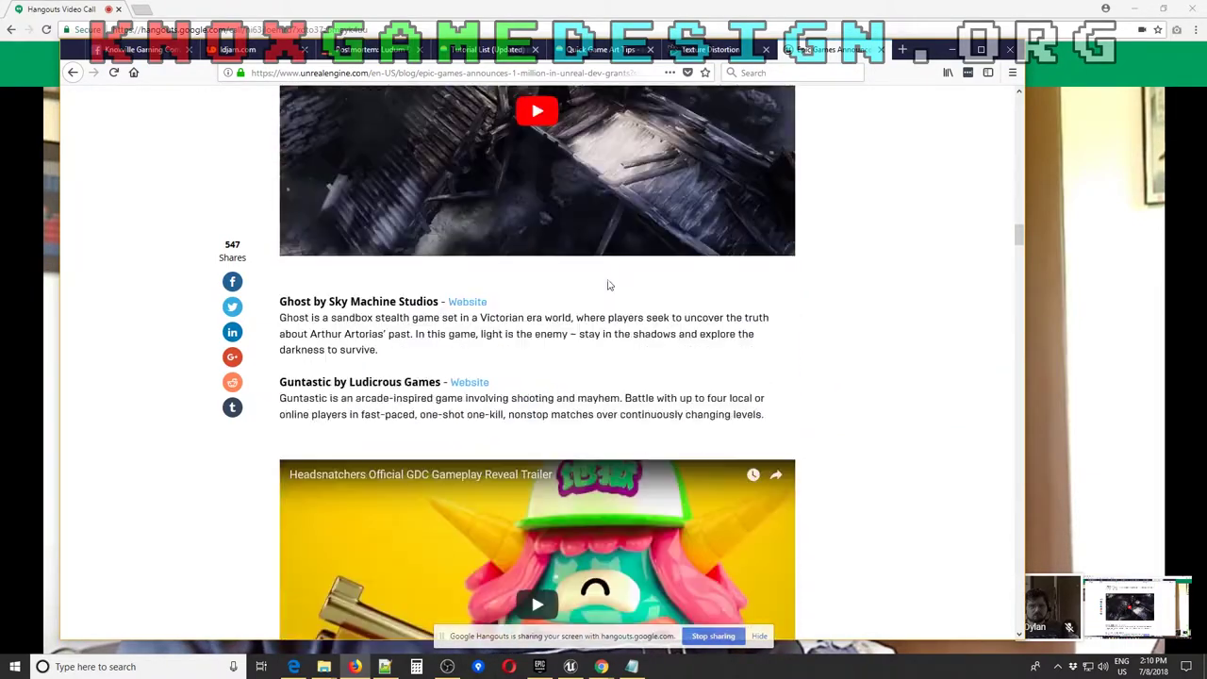
scroll(608, 287, down, 10)
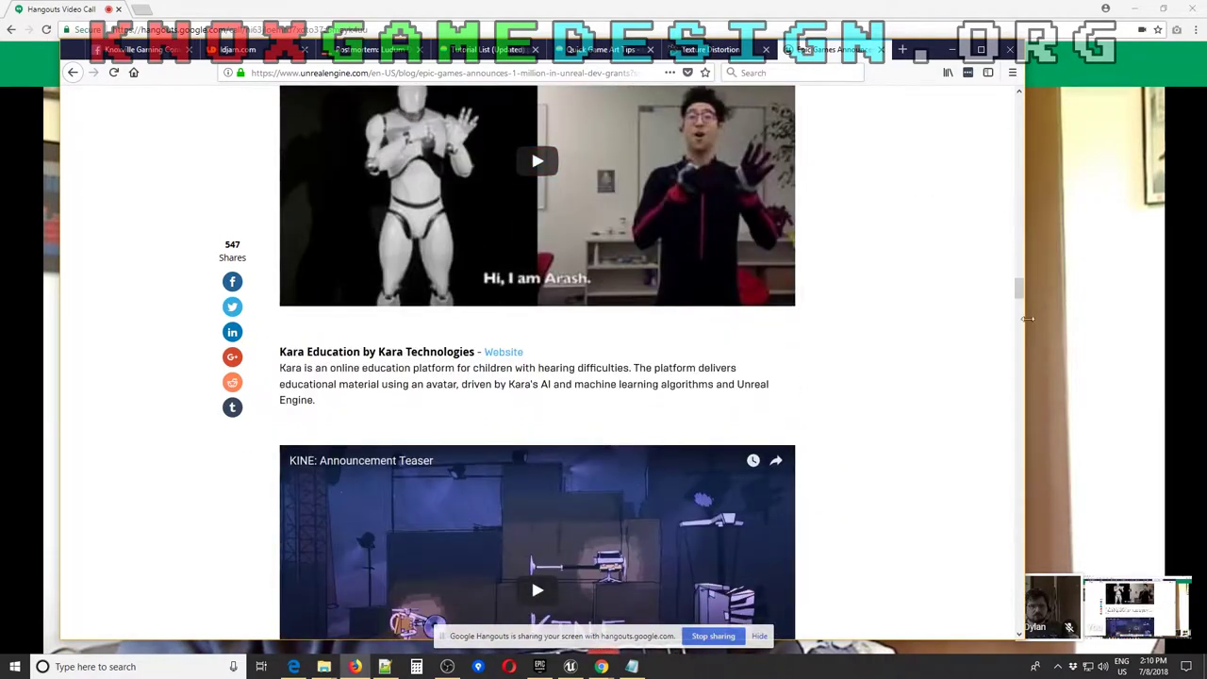
drag(1019, 283, 1020, 630)
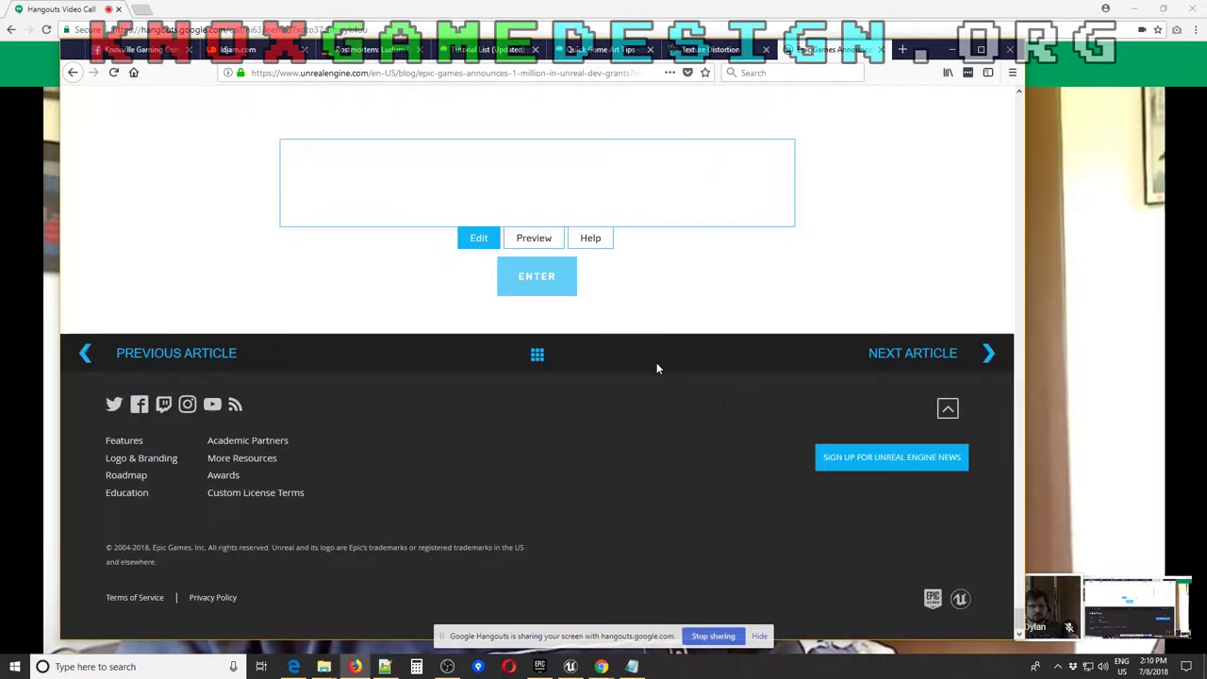
Scroll back up to the top of the article and return to the Hangouts call
scroll(659, 367, up, 12)
scroll(661, 366, up, 8)
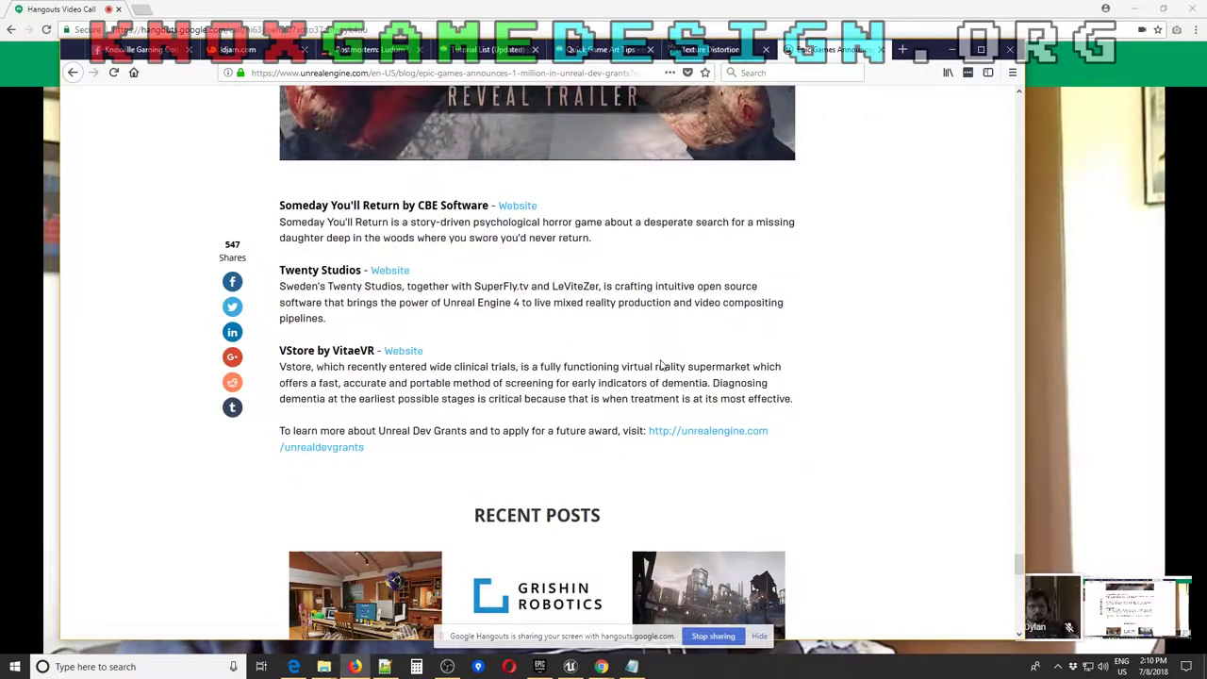
scroll(661, 366, up, 4)
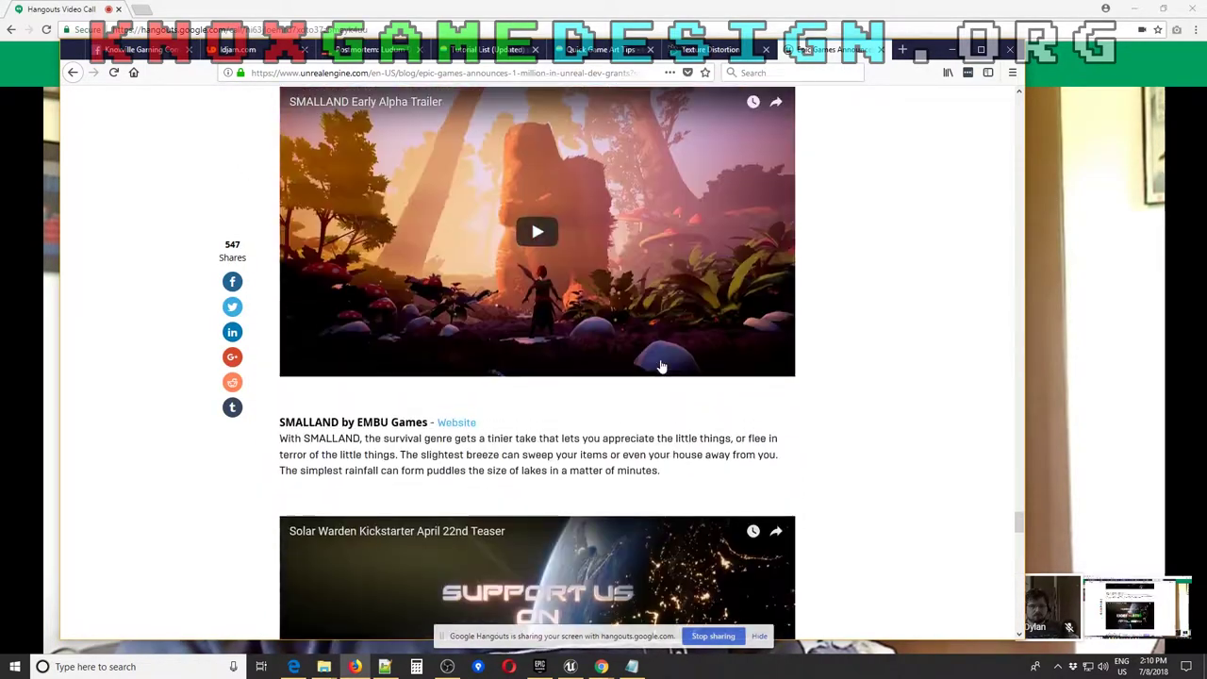
scroll(655, 364, up, 6)
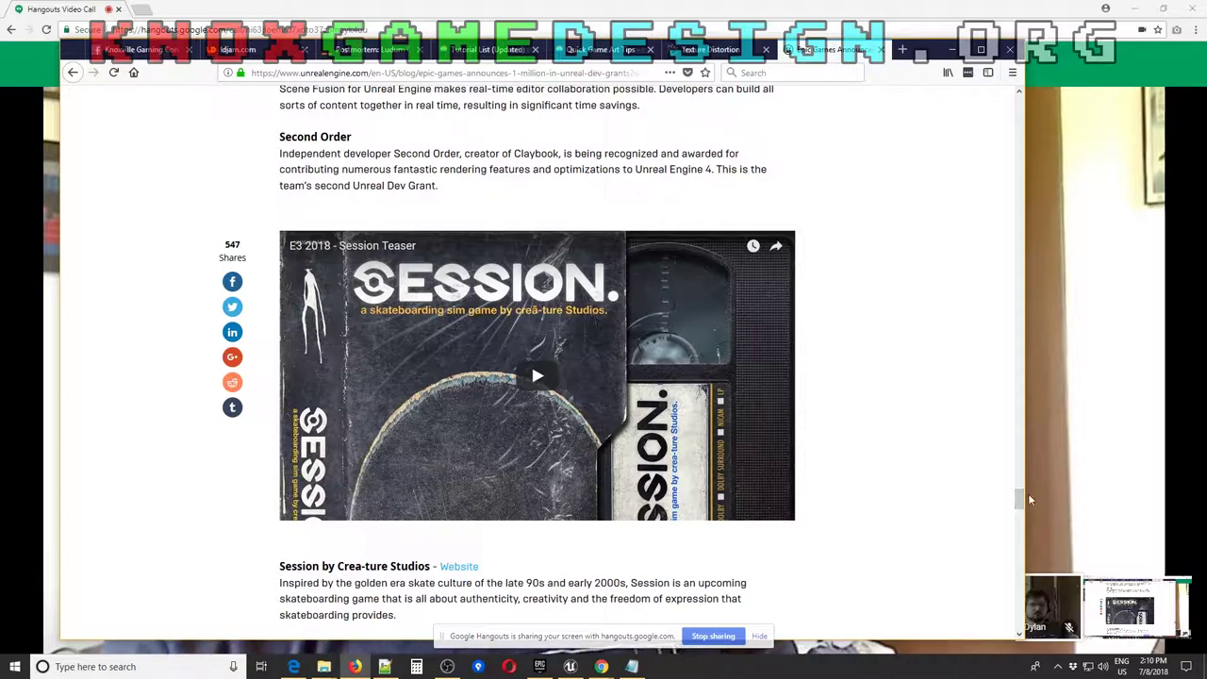
drag(1018, 502, 1019, 162)
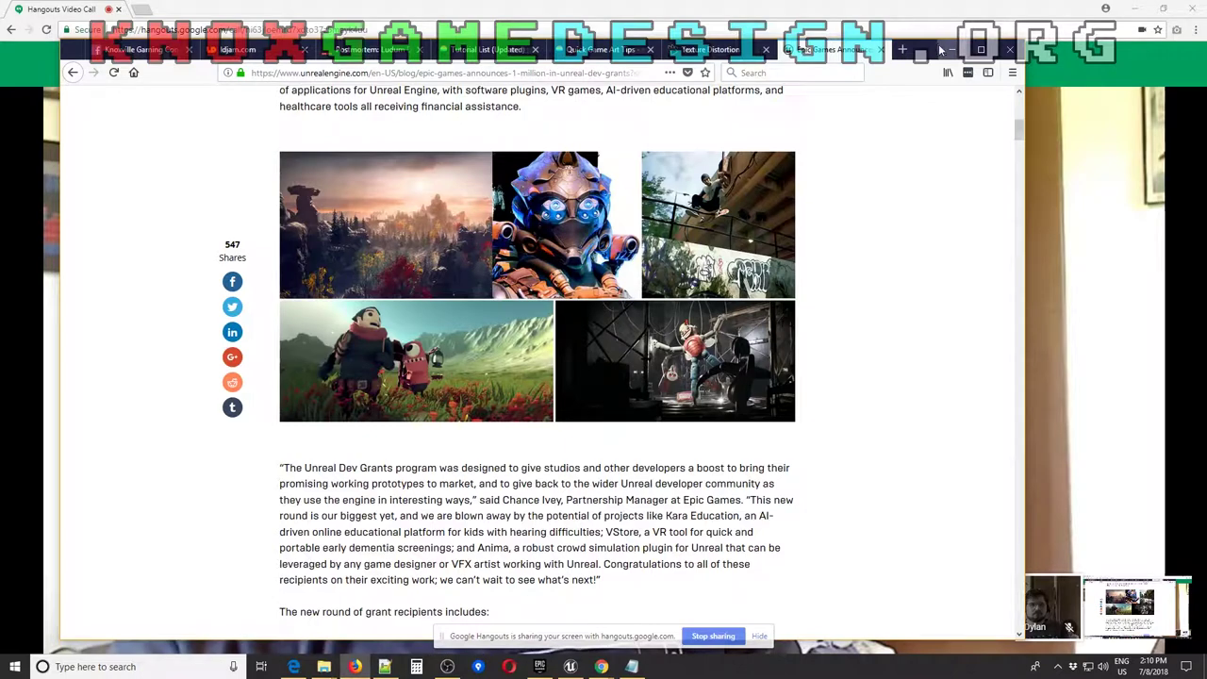
key(alt+Tab)
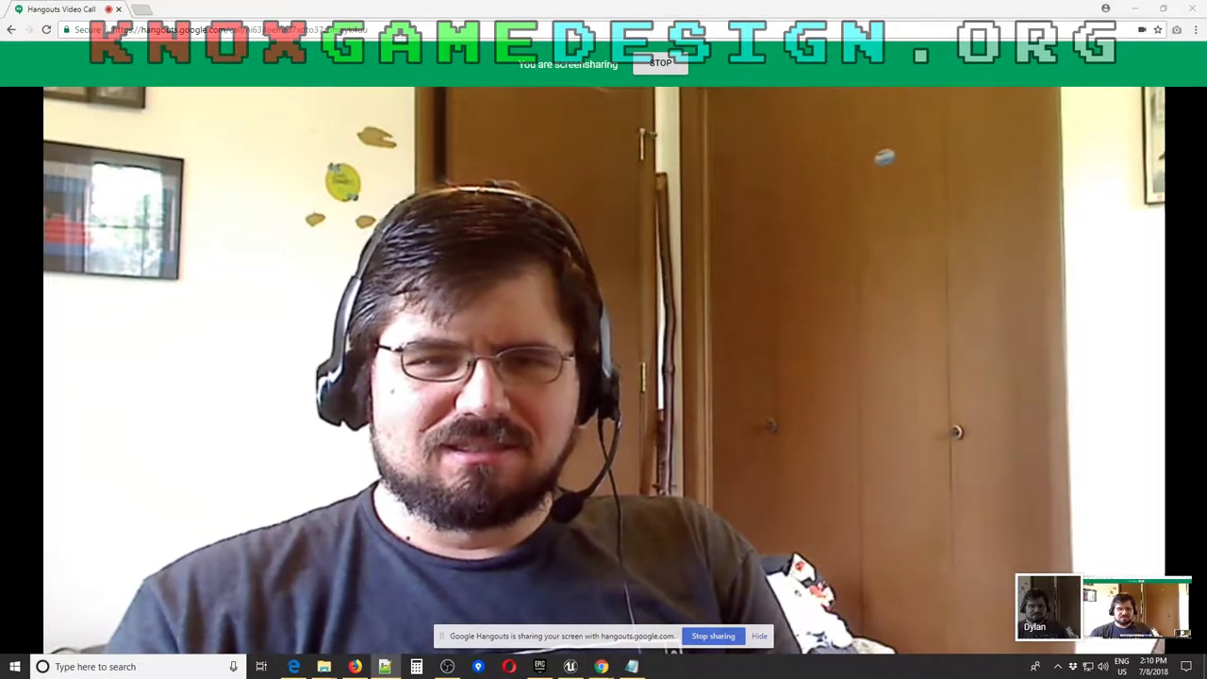
Bring the Epic Games Launcher's Unreal Engine community page (version 4.19.2) forward
mouse_move(638, 627)
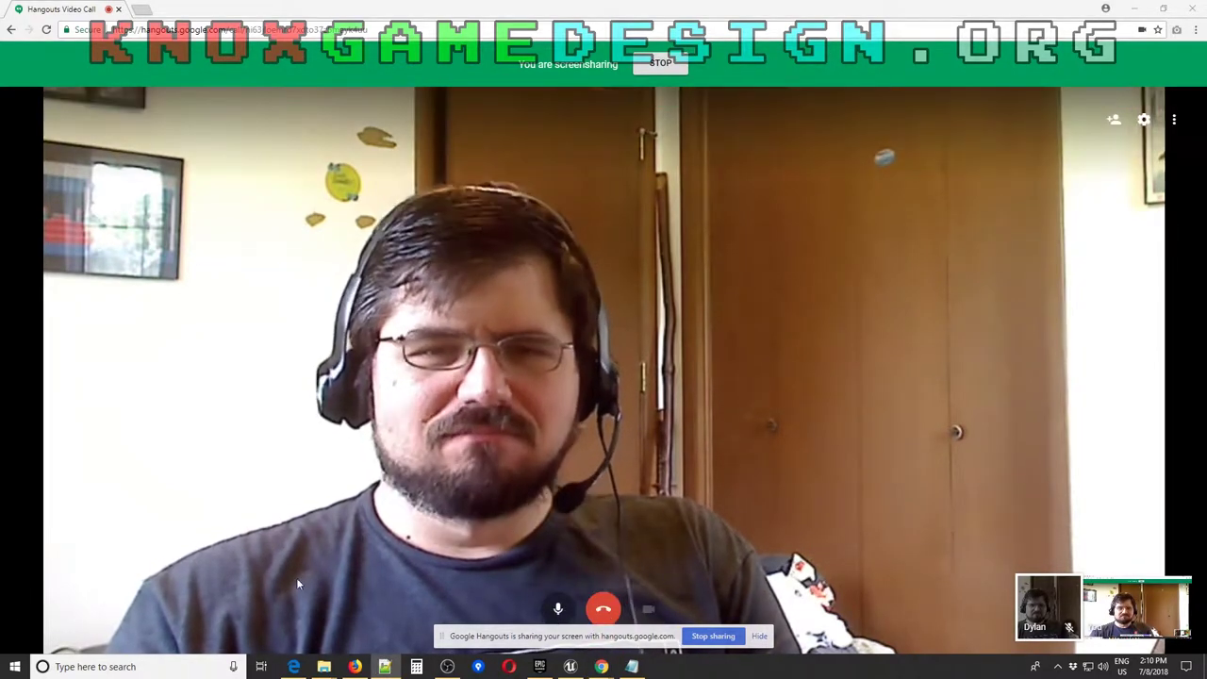
click(540, 666)
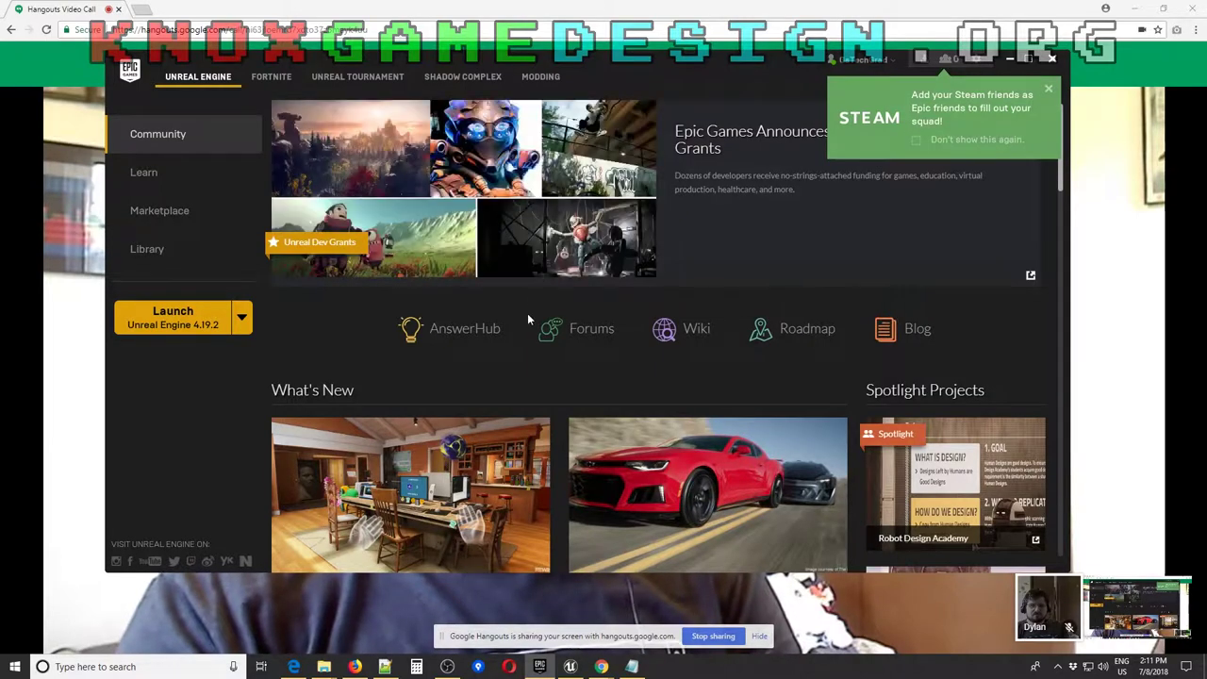
Nudge the launcher window left and switch to the Unreal Editor showing rcextreme_level01
drag(648, 64, 582, 64)
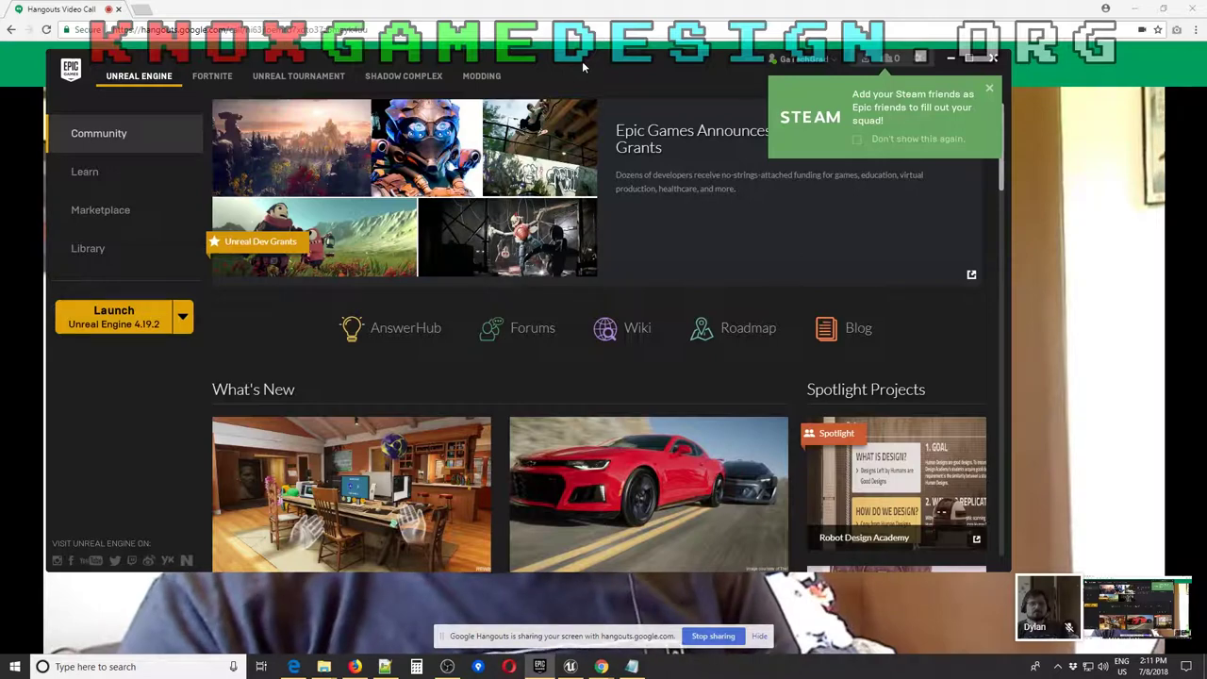
click(570, 667)
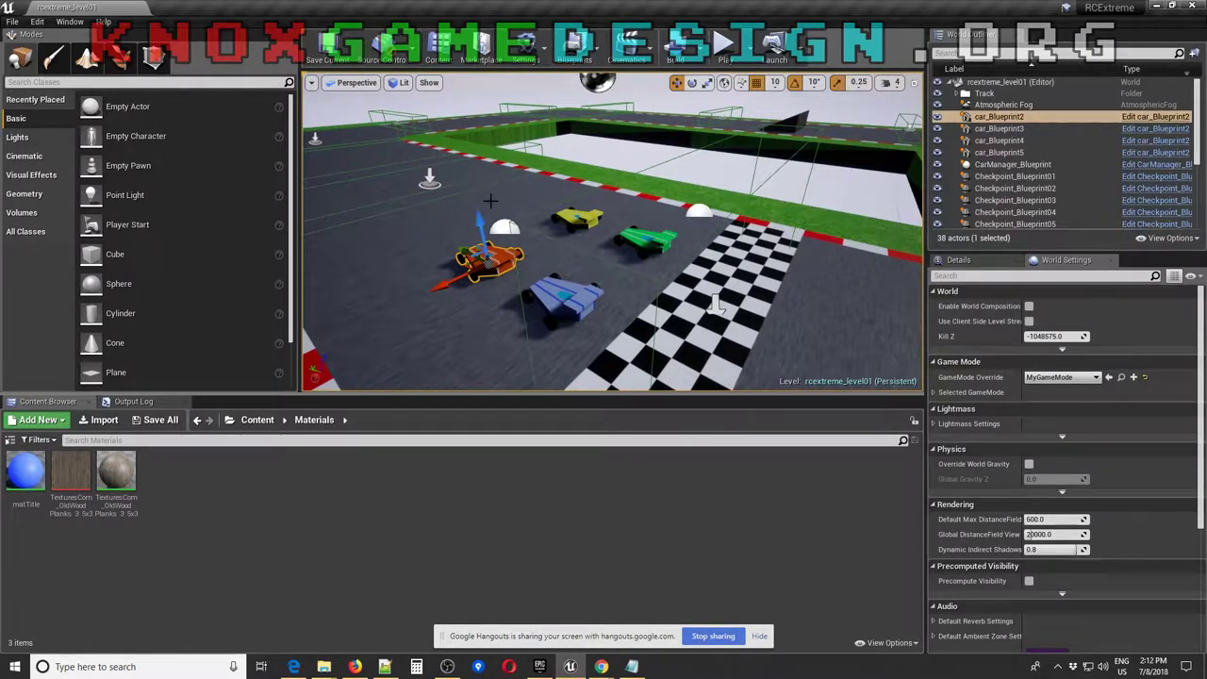
Fly the camera around the whole track, ending behind the start line facing the cars
right_drag(490, 199, 491, 205)
right_drag(620, 259, 621, 260)
right_drag(615, 327, 615, 327)
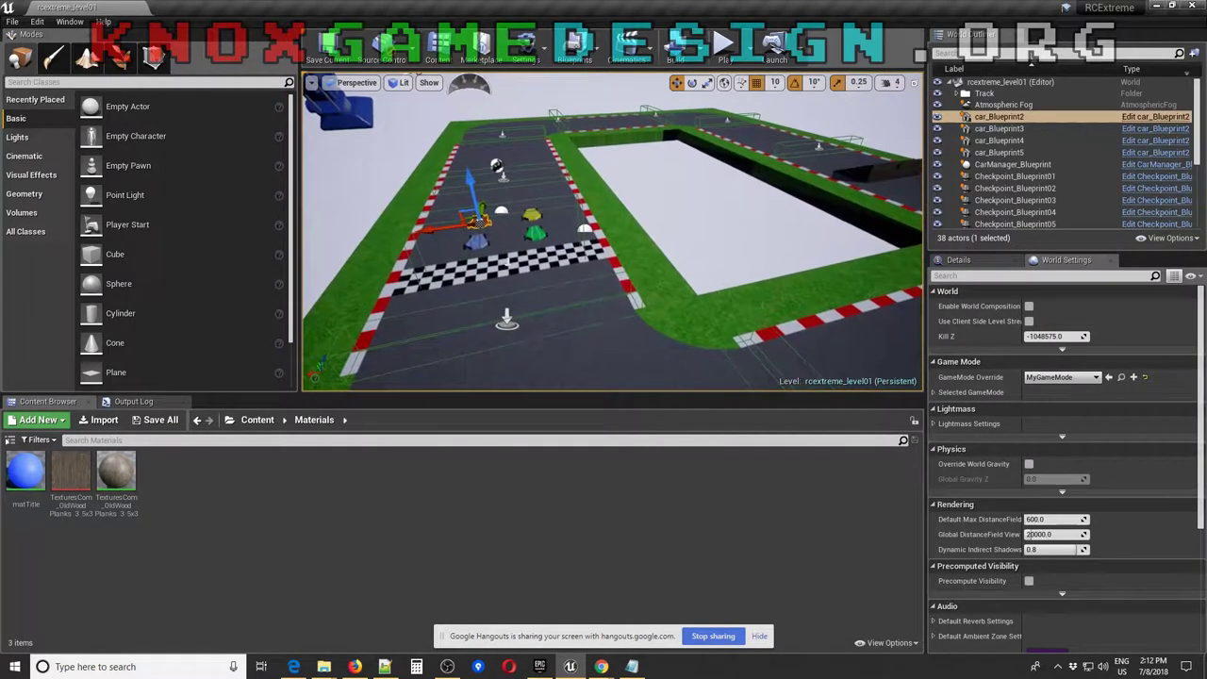
Run a Play In Editor test race of rcextreme_level01, then stop it with Esc
click(723, 53)
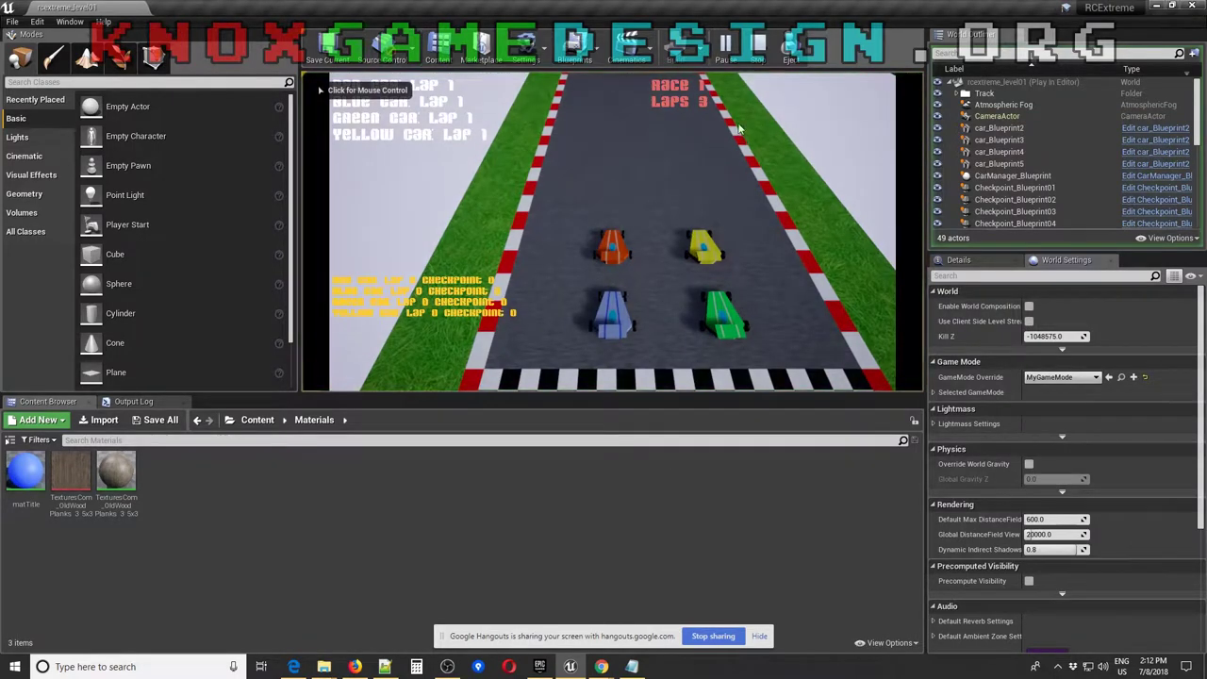
click(646, 229)
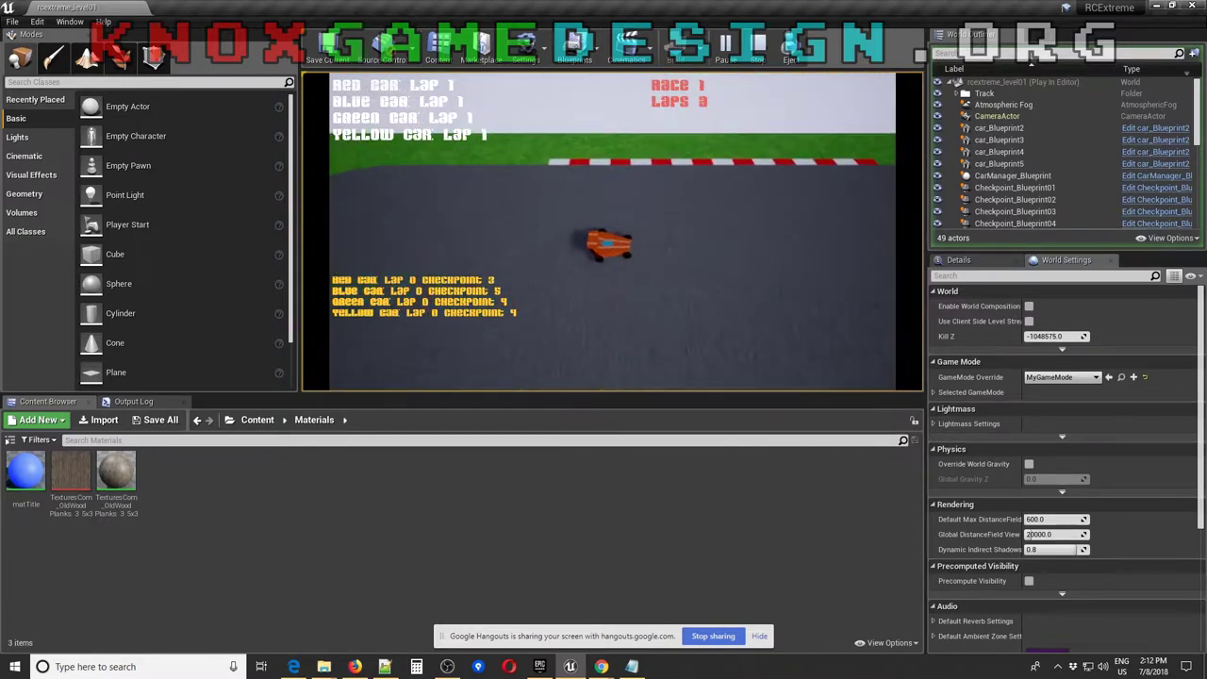
key(Escape)
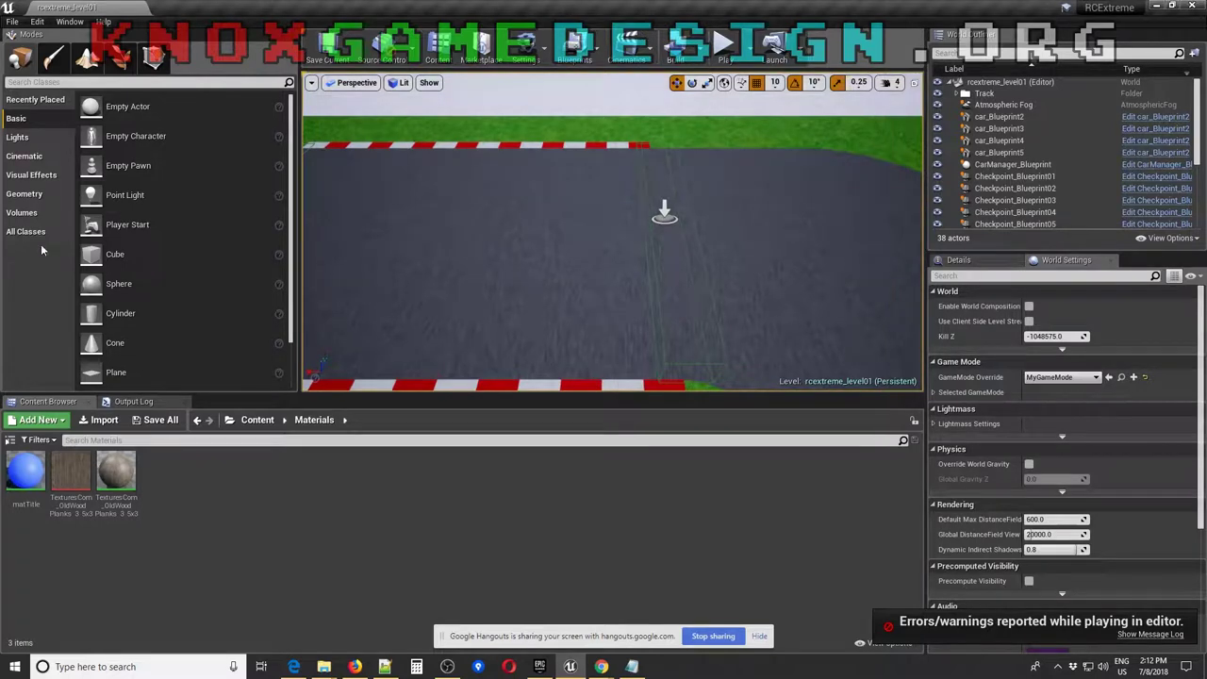
click(12, 21)
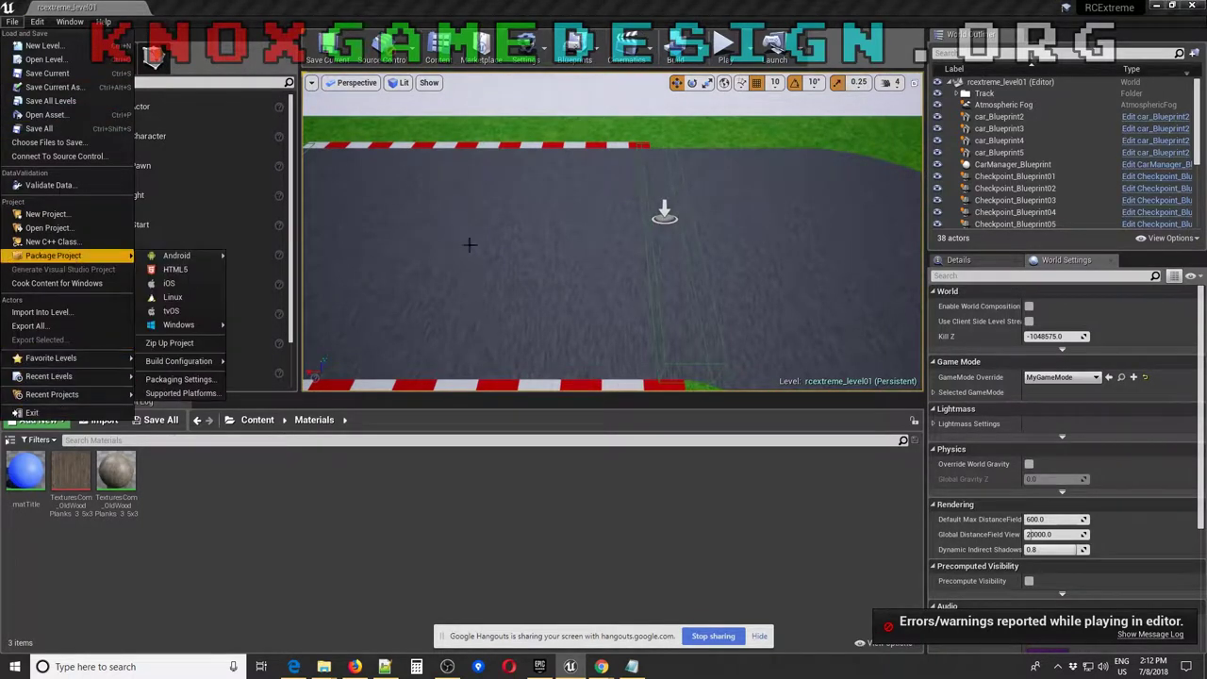
Inspect the road_straight4, road_straight2 and corner road pieces, then clear the selection
click(436, 236)
alt+drag(582, 221, 610, 280)
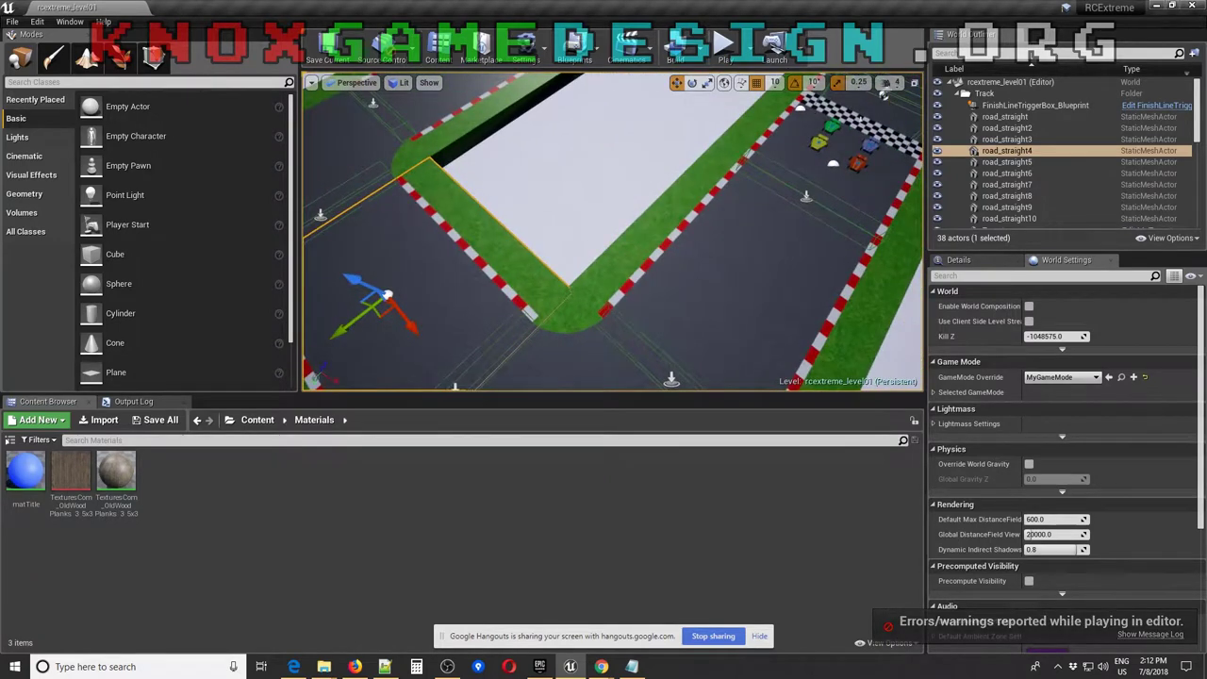
click(610, 281)
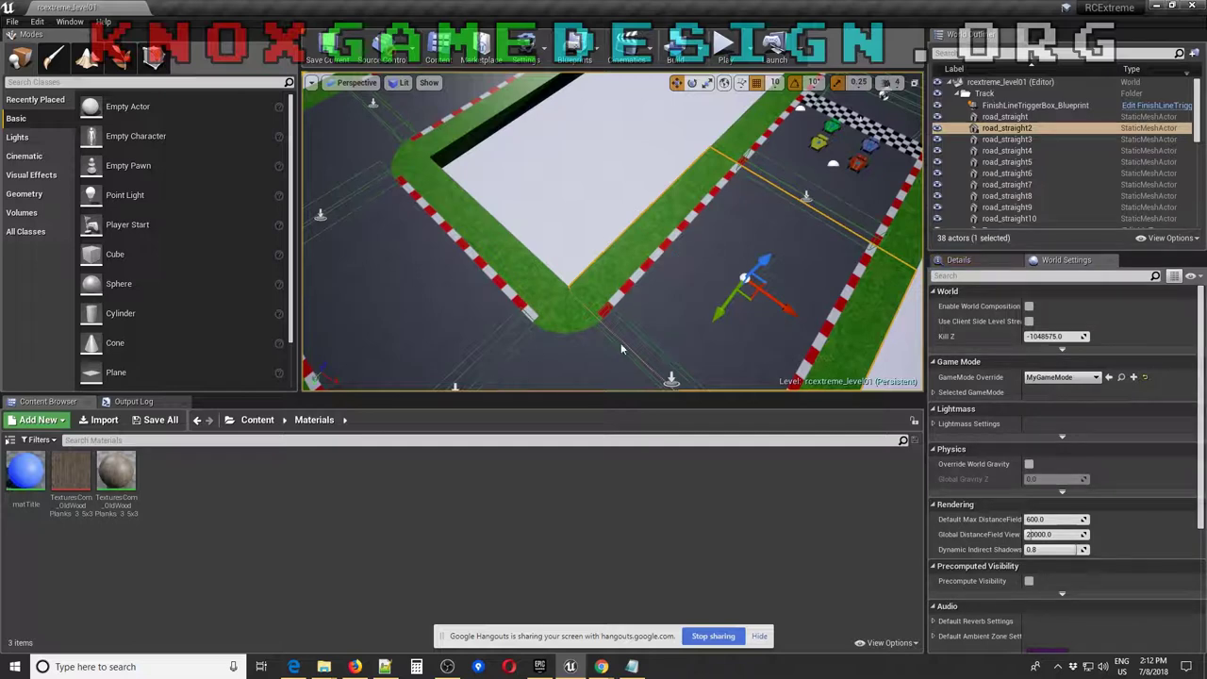
click(519, 370)
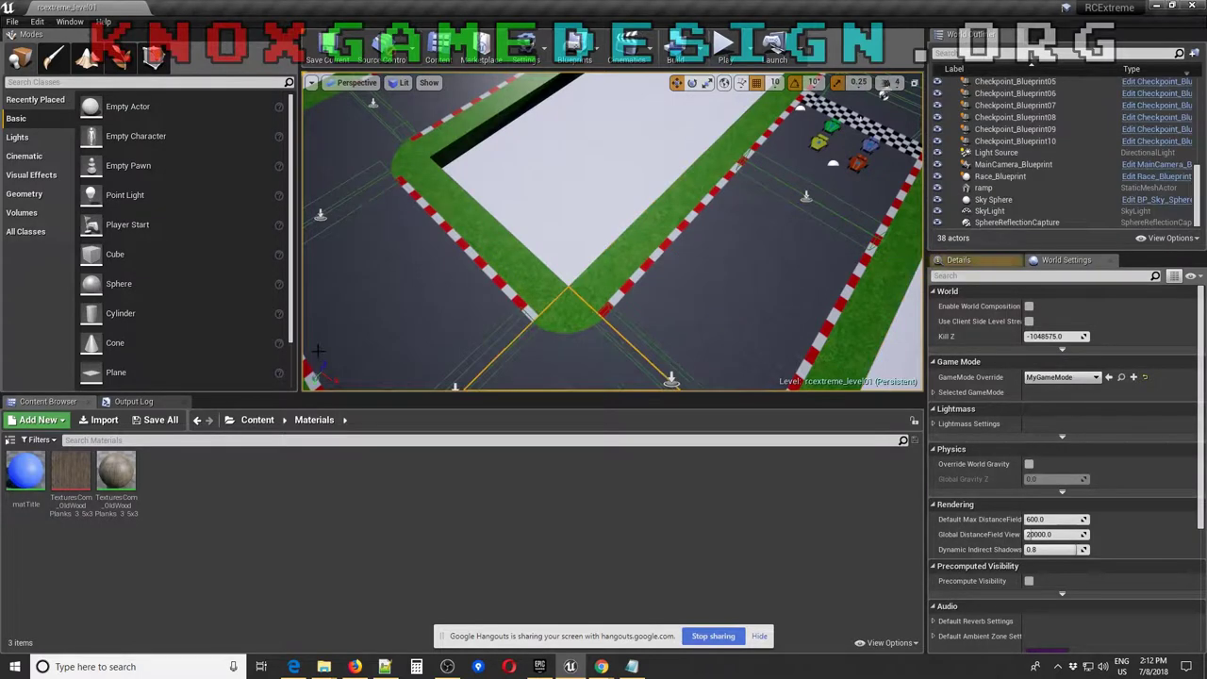
key(Escape)
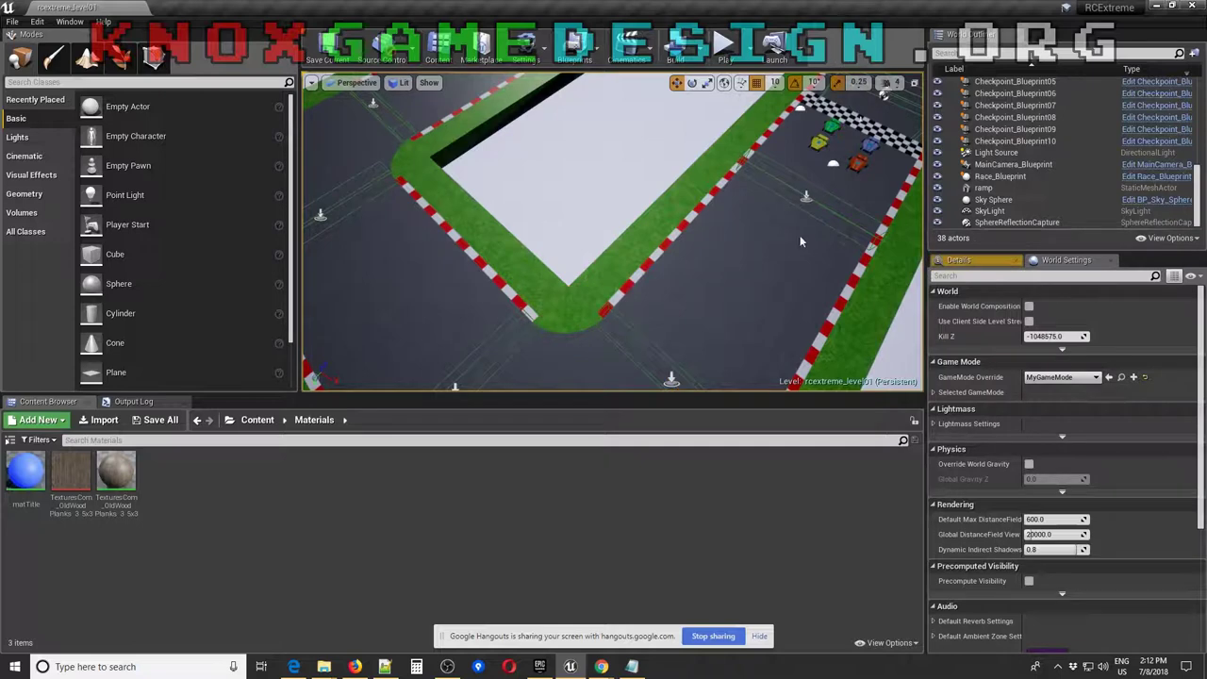
Select Checkpoint_Blueprint09, then fly back to the start grid and select the orange car
right_drag(884, 94, 883, 94)
click(1014, 129)
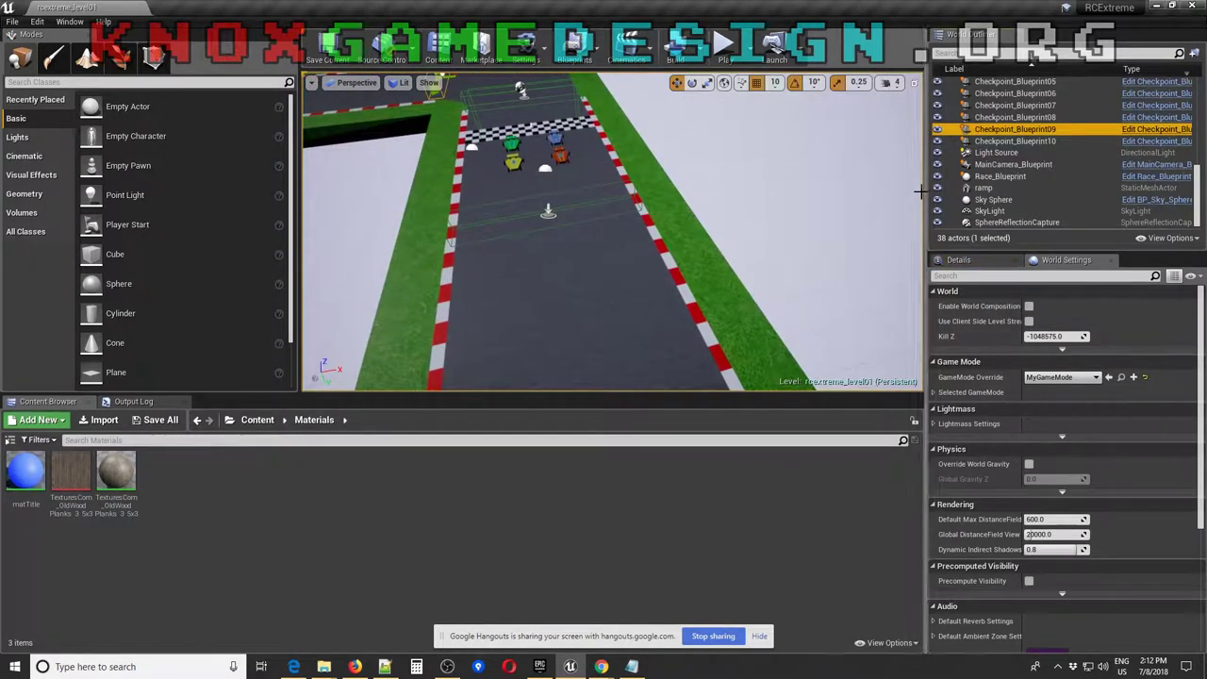
right_drag(499, 248, 465, 252)
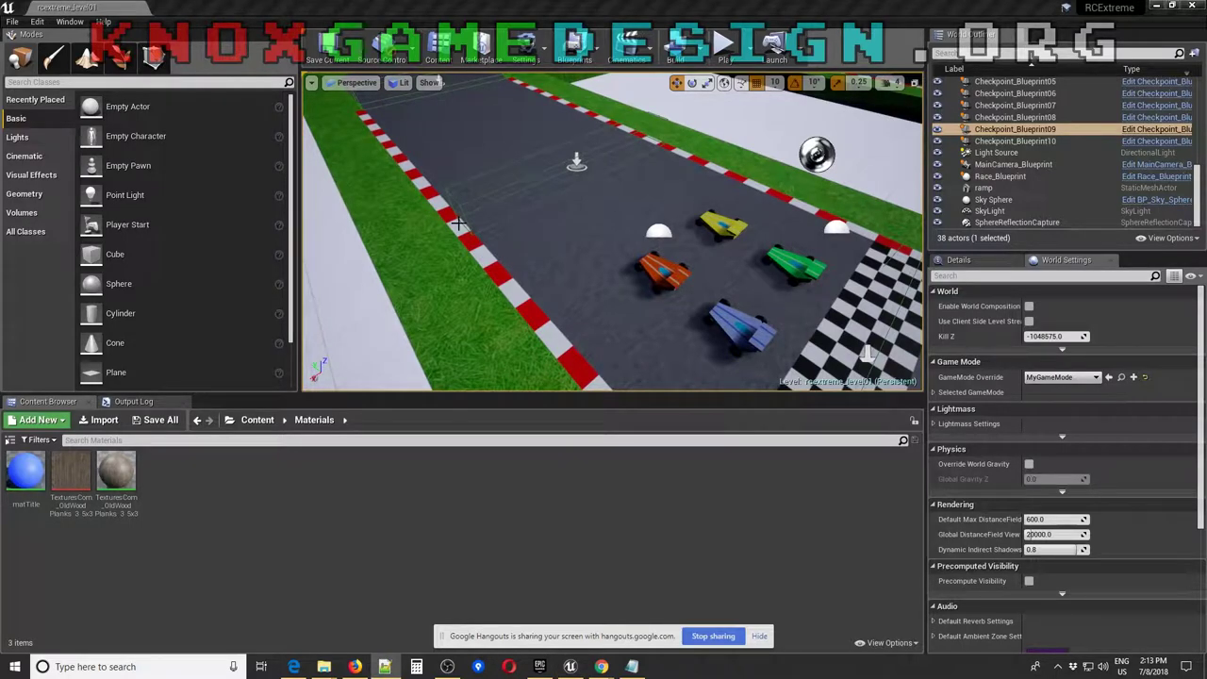
right_drag(602, 259, 602, 258)
right_drag(678, 269, 688, 300)
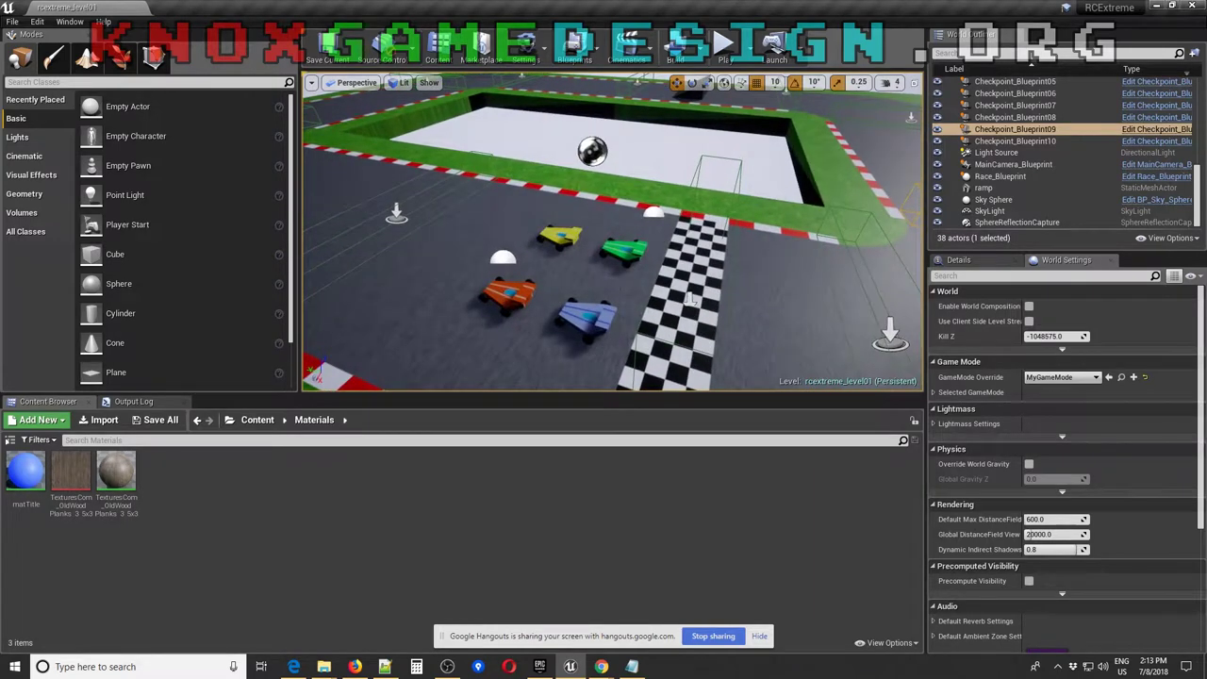
click(508, 291)
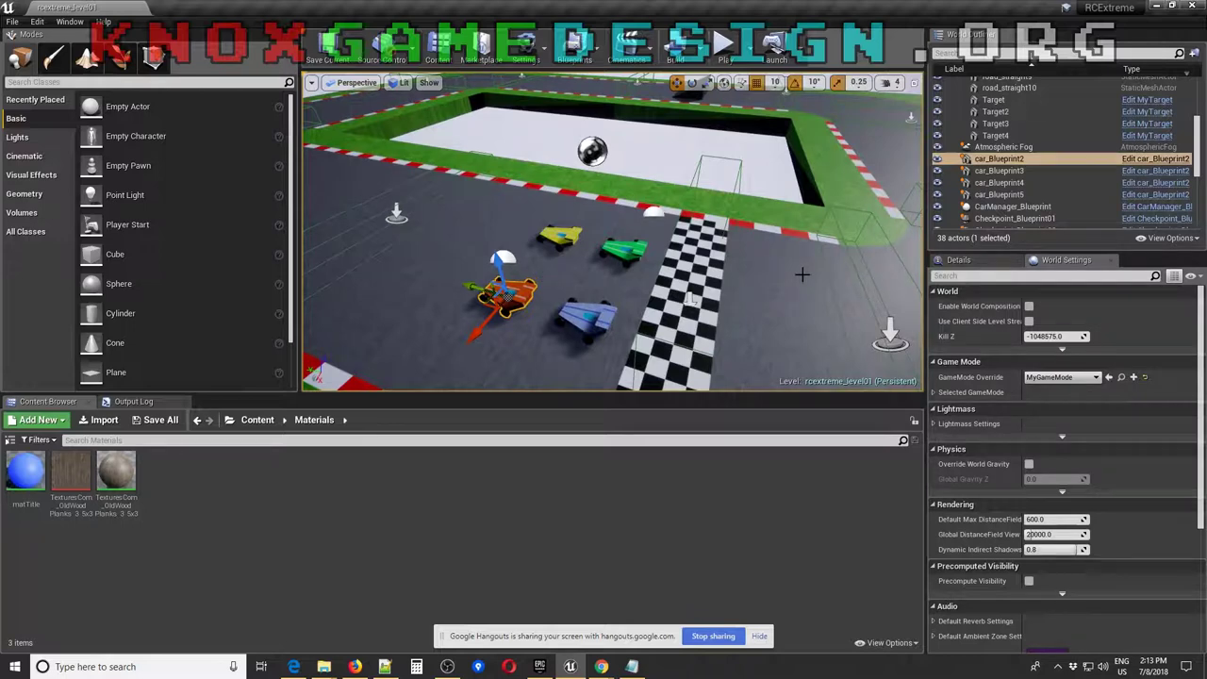
Show car_Blueprint2's Details: location 100, 130, 0, car mesh and texture_car_orange_Mat material
click(968, 263)
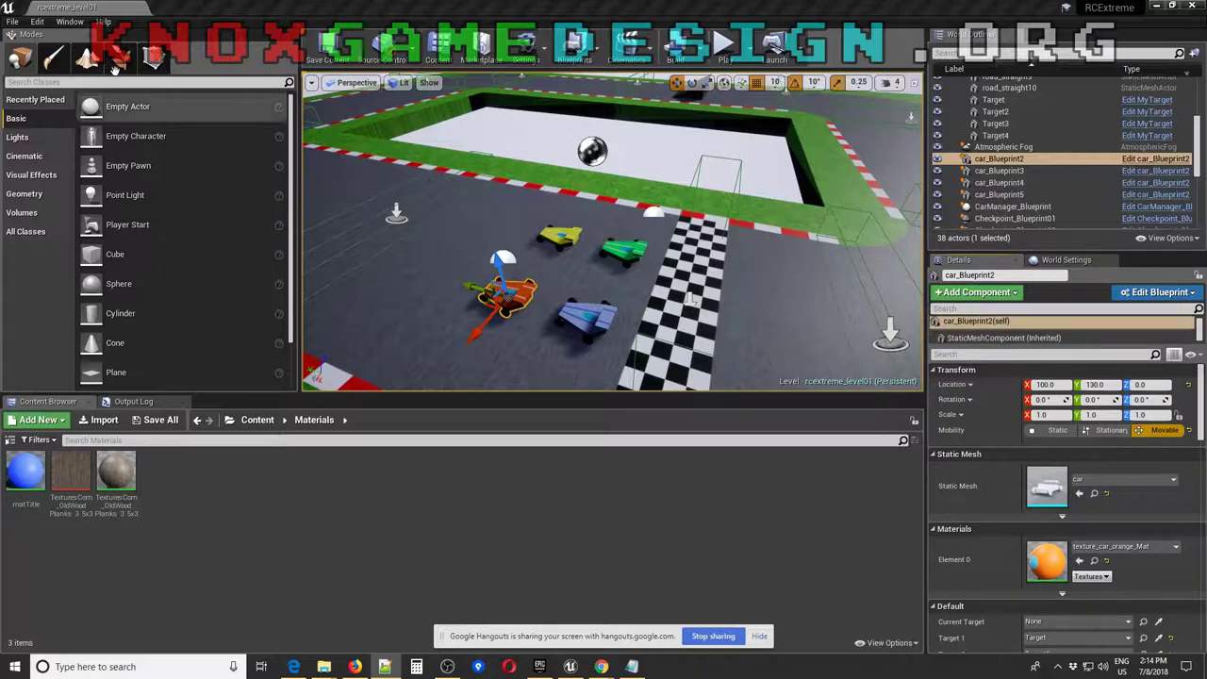
click(13, 22)
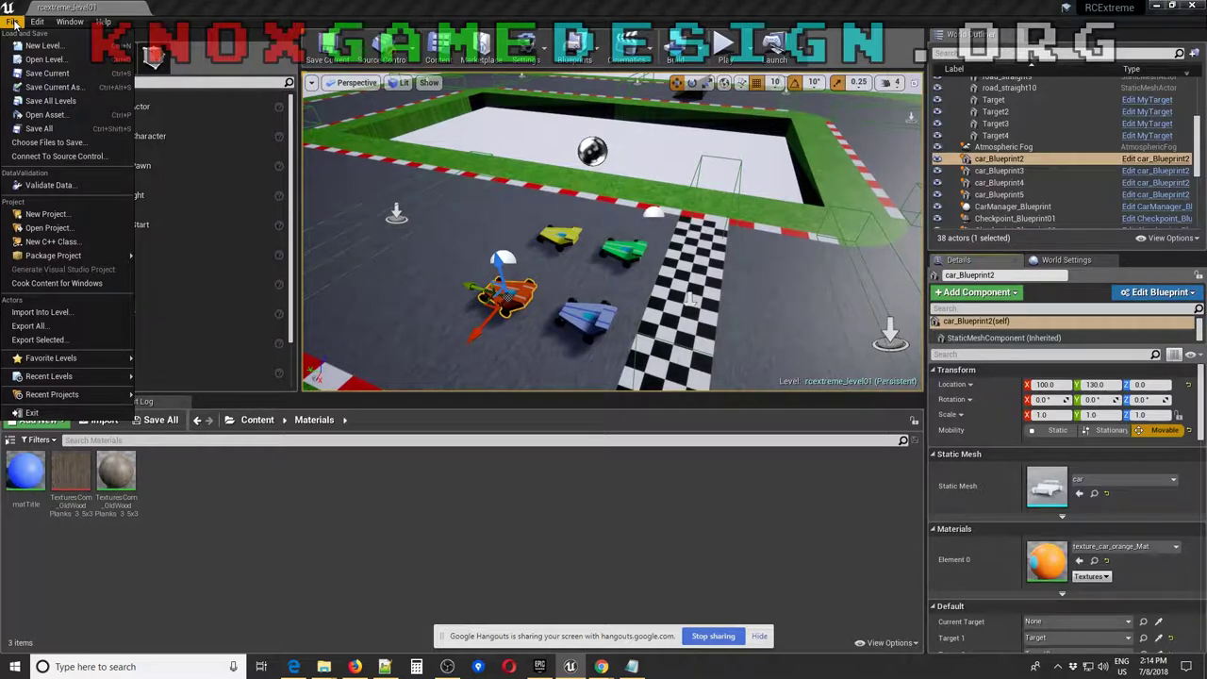
Browse the project's levels, including title and test_level, in Open Level without opening any
click(41, 60)
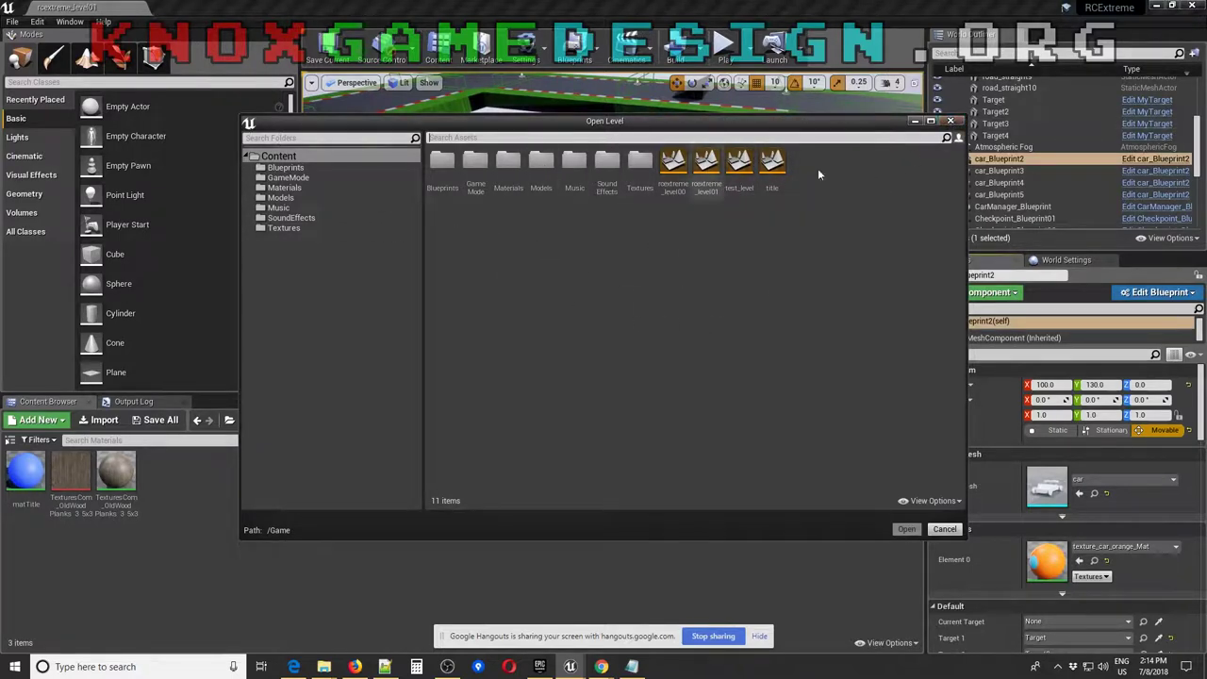
click(951, 121)
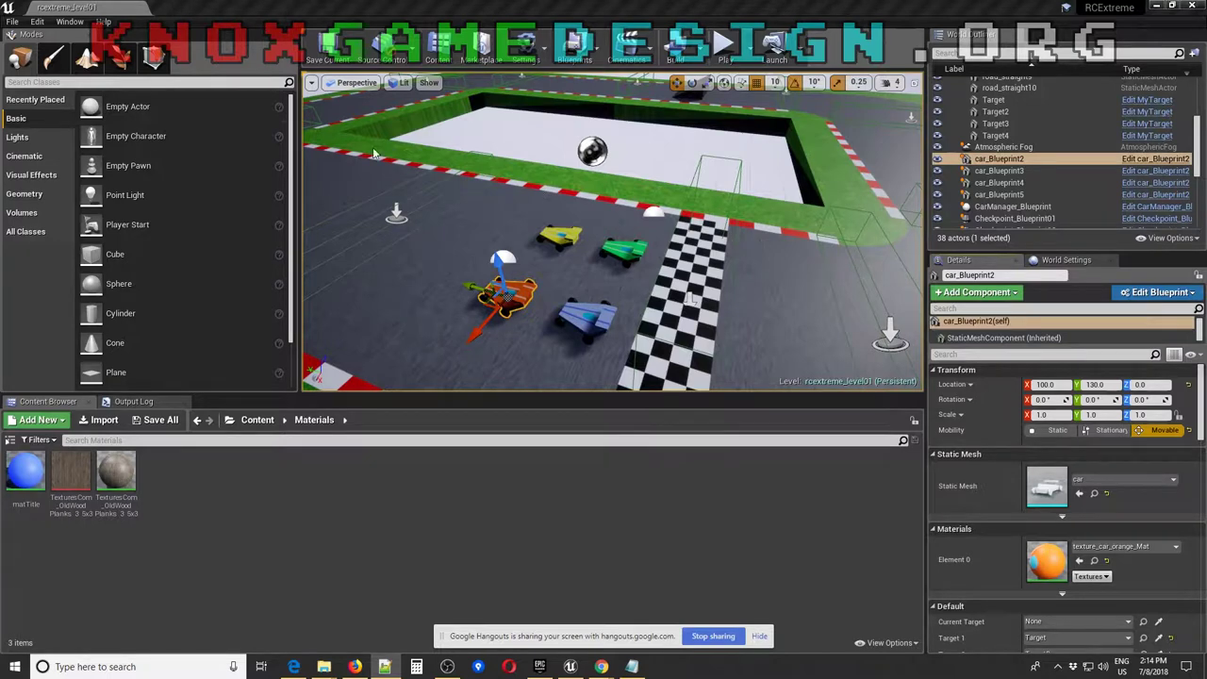
click(36, 20)
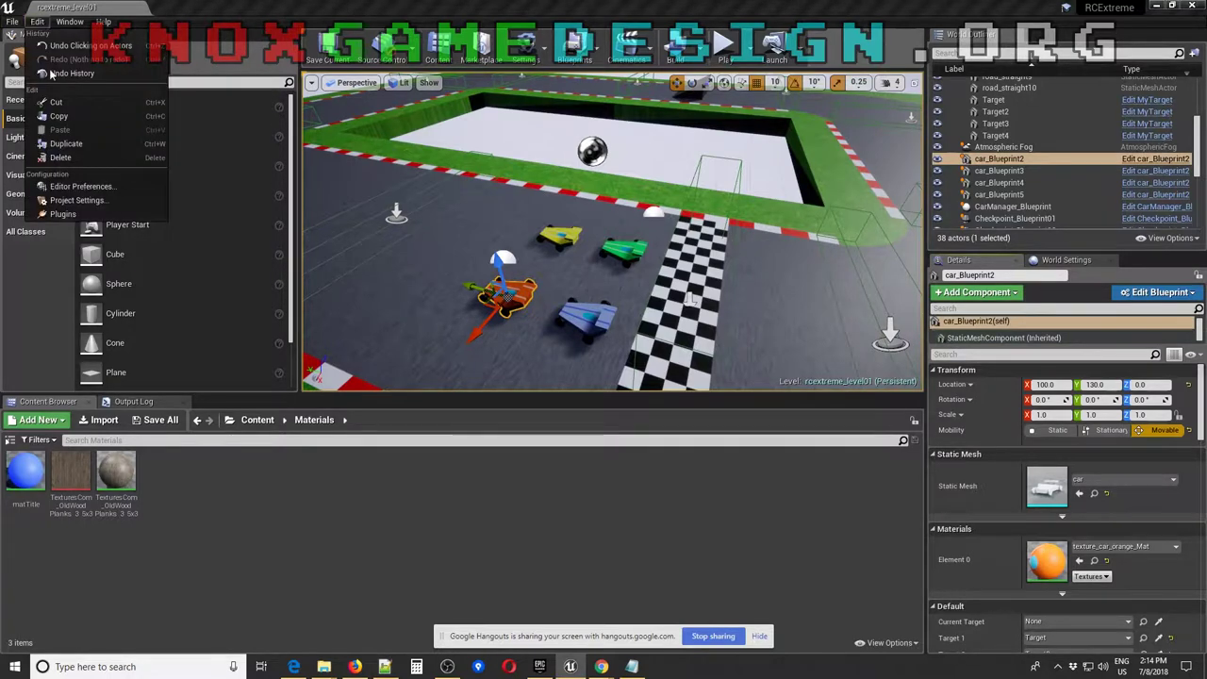
click(66, 200)
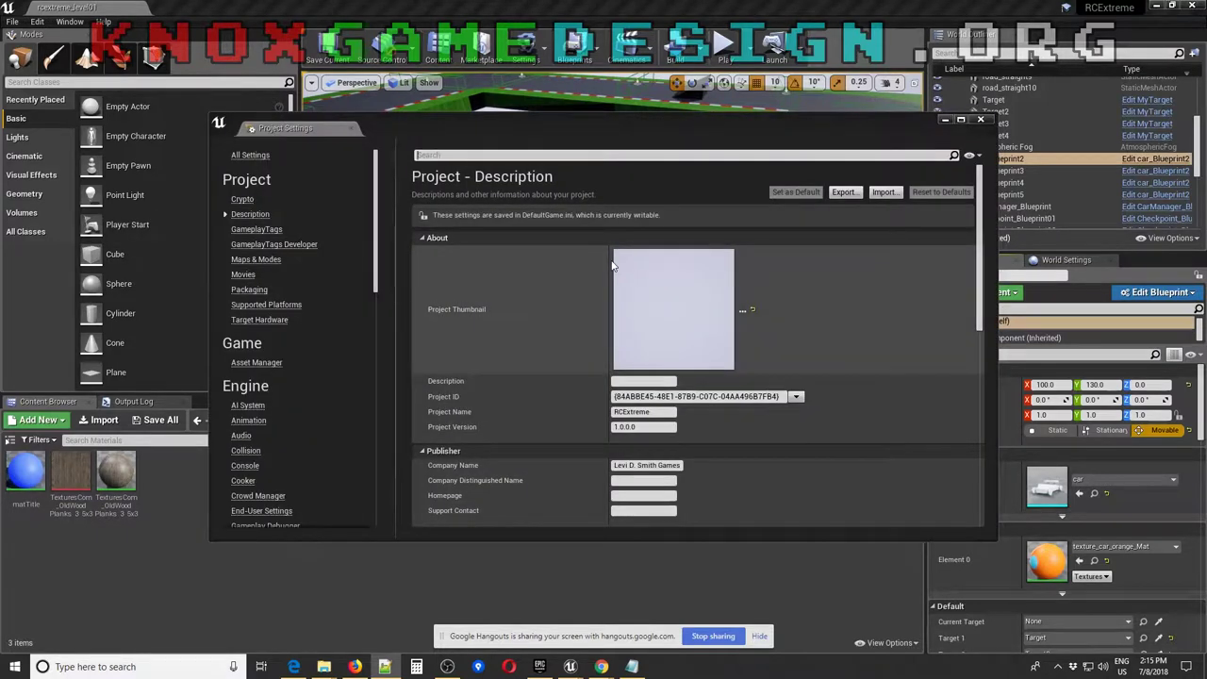
click(981, 120)
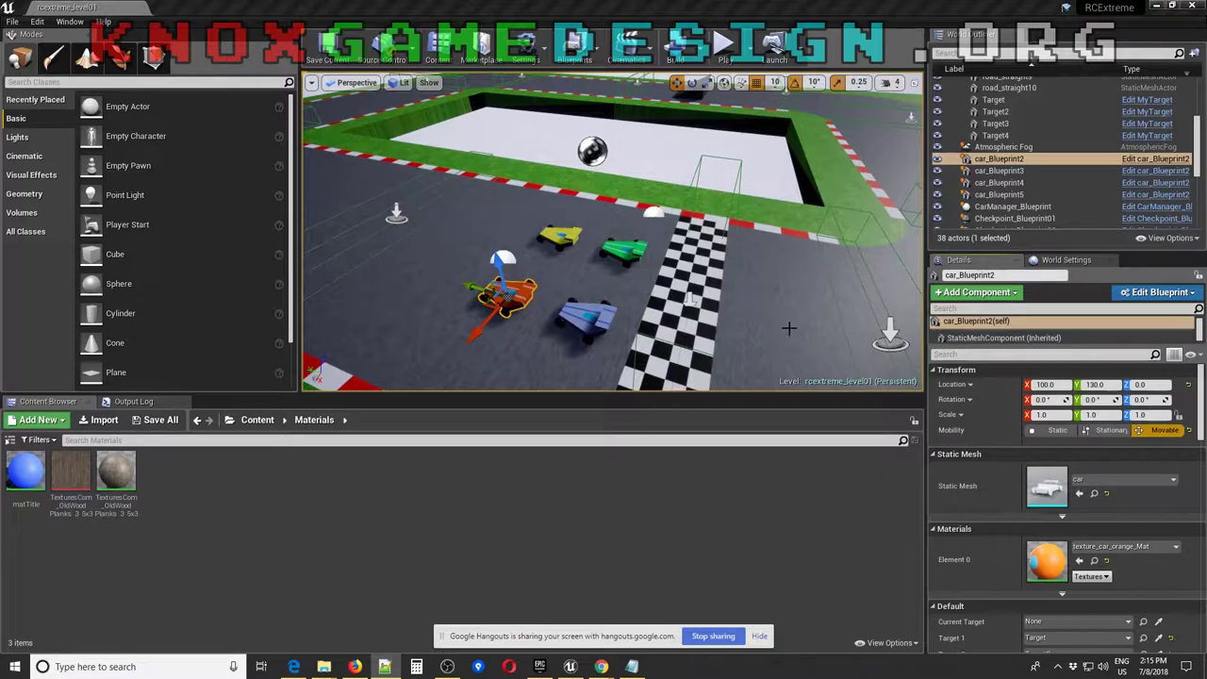
Select the blue, green and orange cars on the start grid, framing the orange car_Blueprint2
drag(777, 305, 755, 372)
right_drag(755, 372, 651, 326)
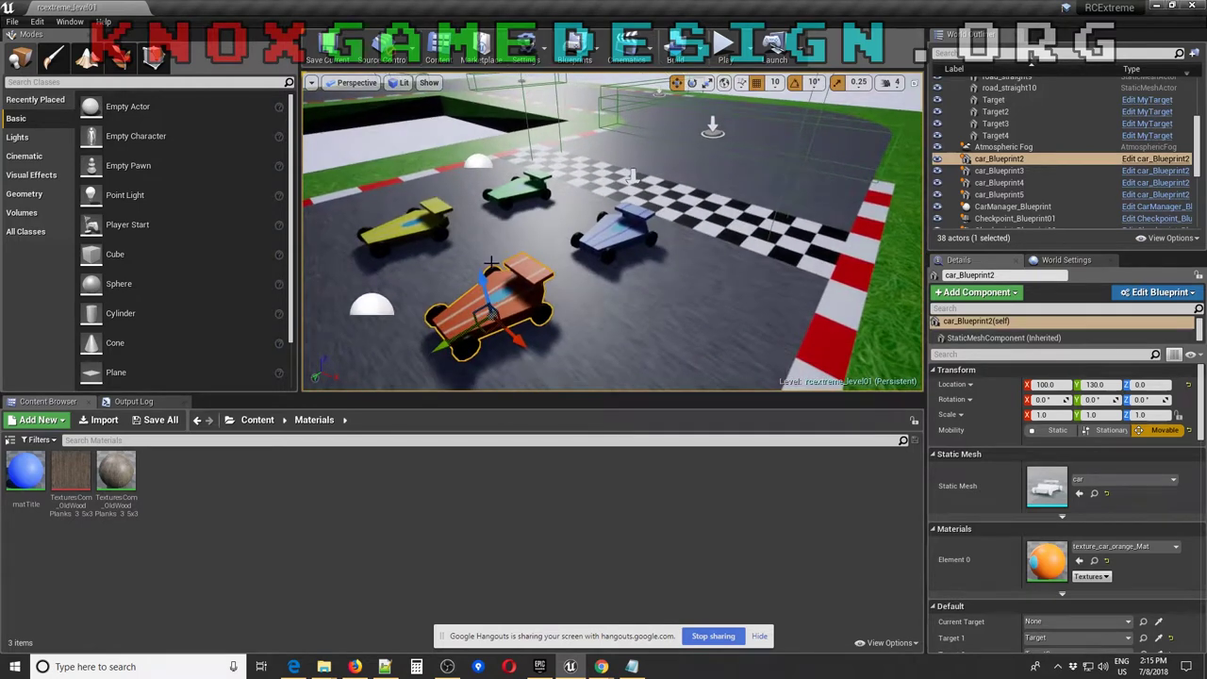
click(609, 234)
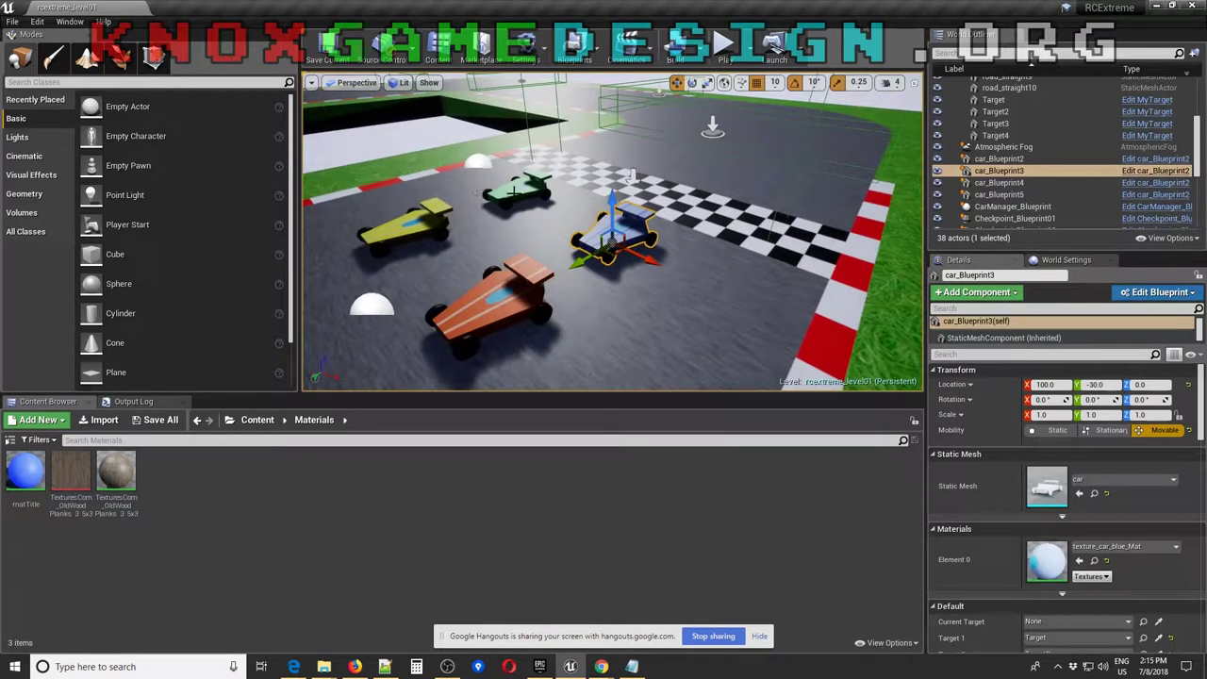
click(514, 192)
click(505, 302)
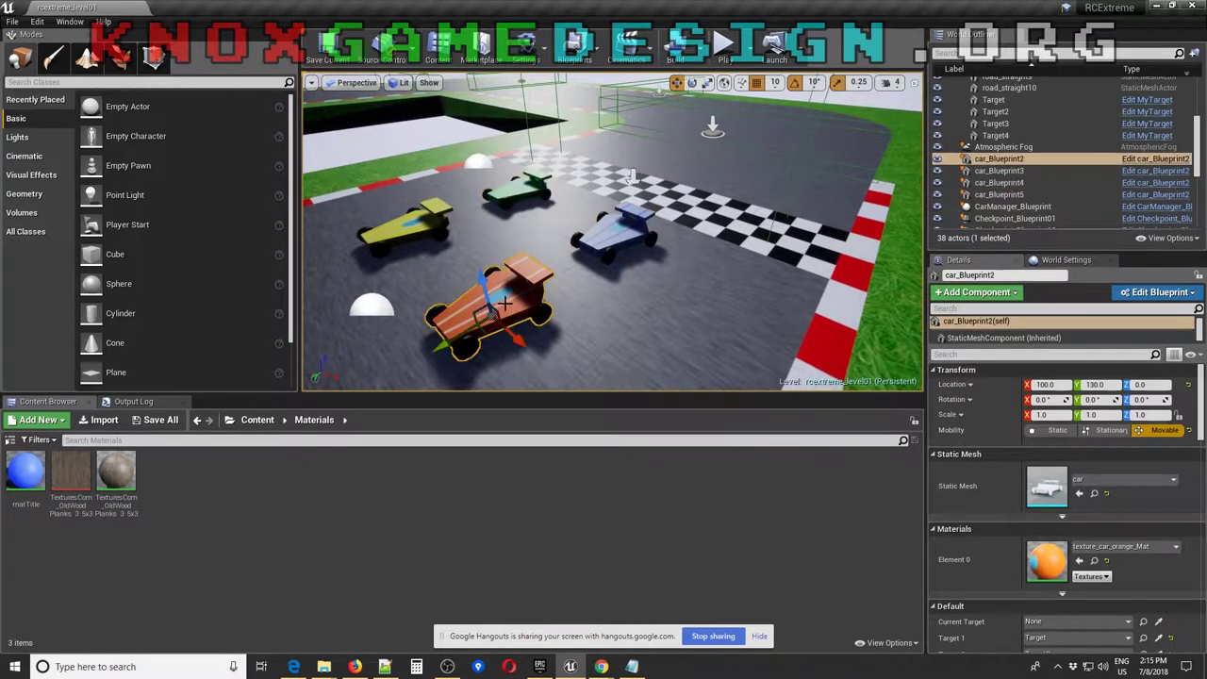
right_drag(632, 175, 603, 236)
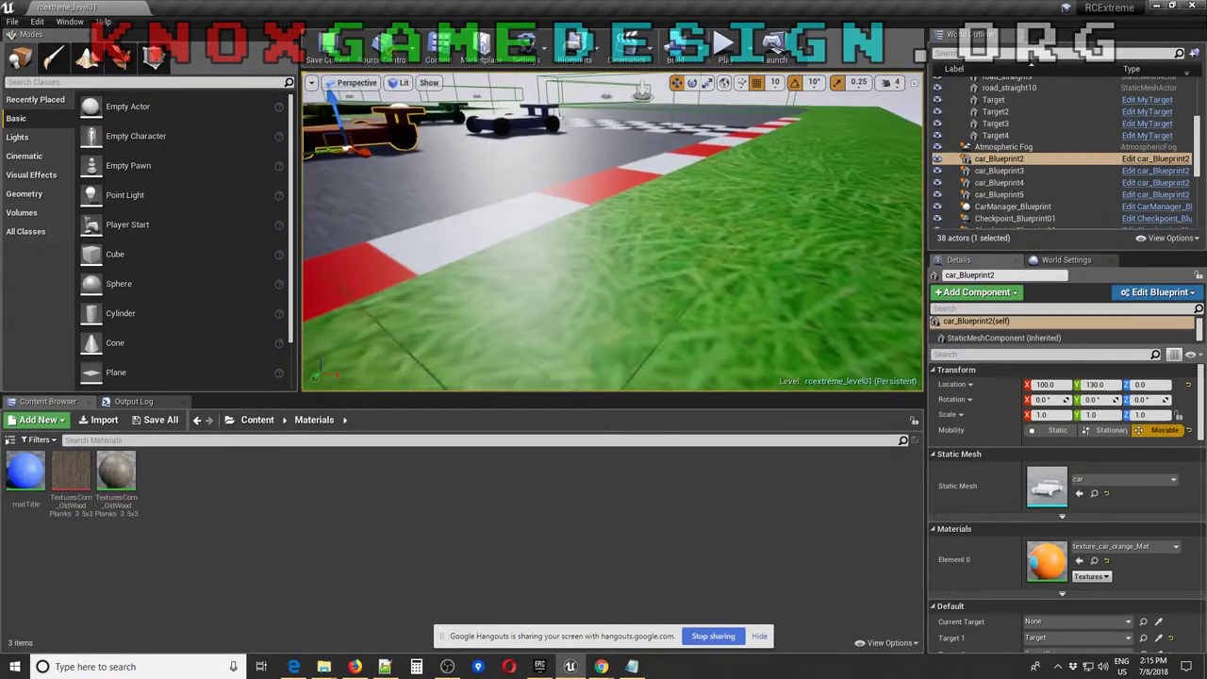
key(f)
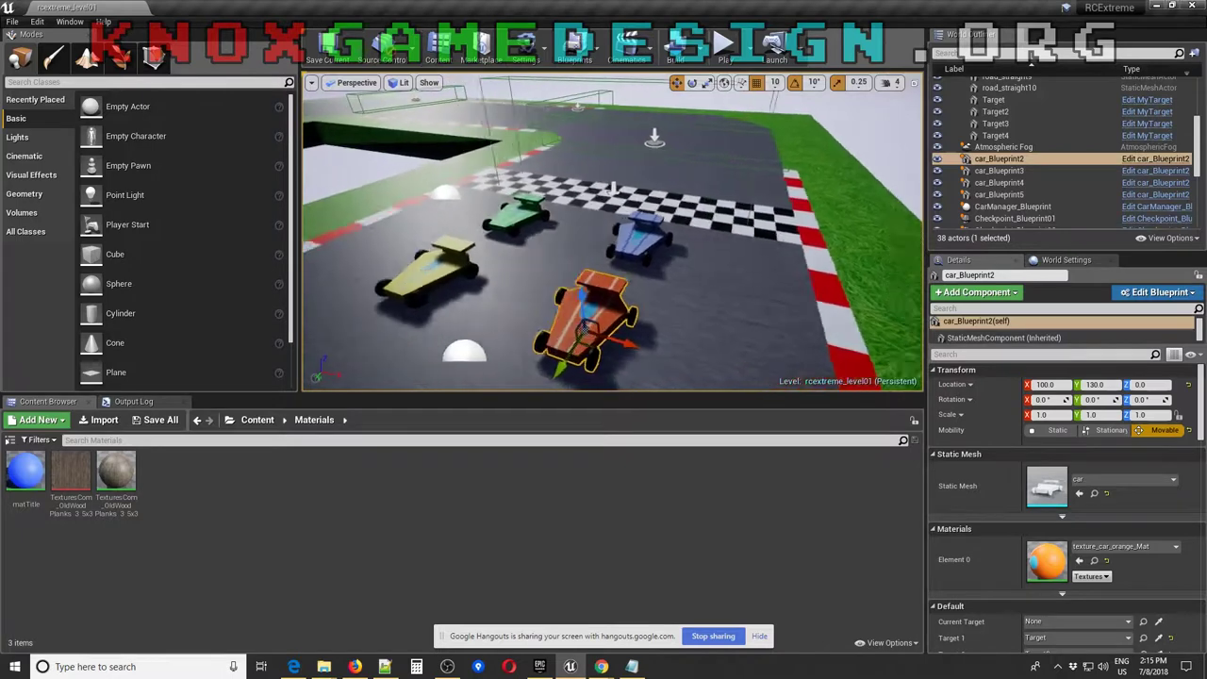
Check the orange car's Location X value while viewing the cars from other angles
click(1048, 385)
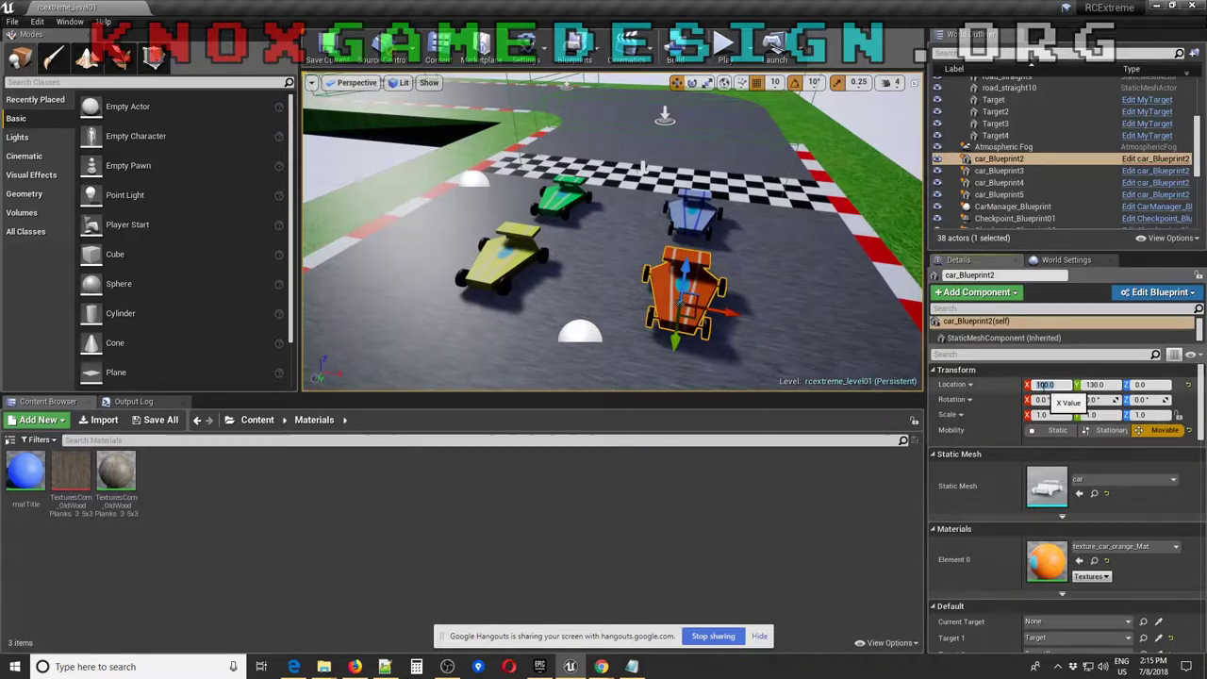
click(1038, 384)
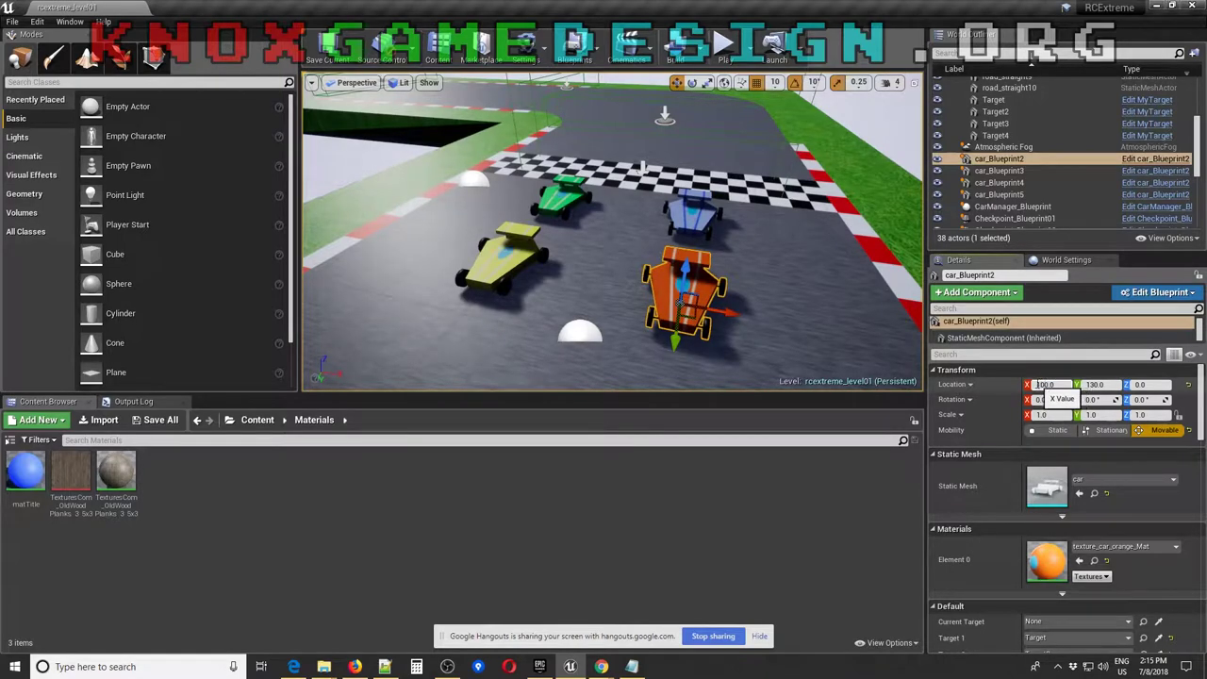
right_drag(613, 236, 678, 217)
right_drag(567, 244, 567, 244)
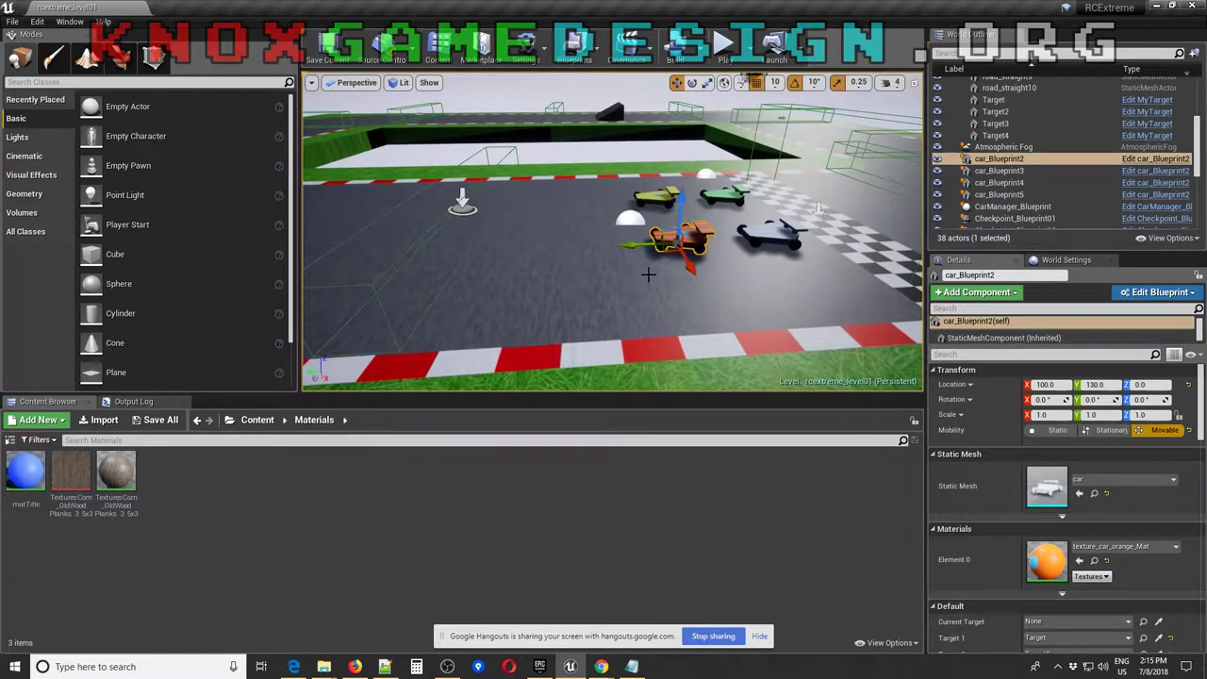
click(1046, 384)
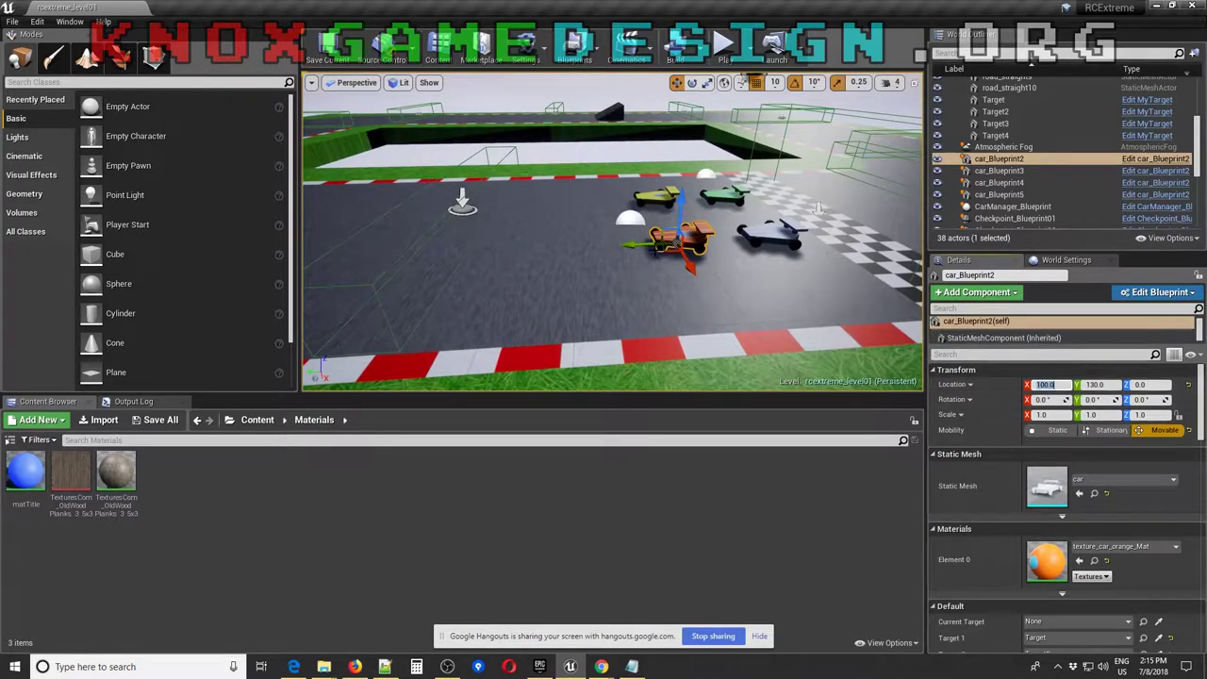
Swing the view over the track and select the MainCamera_Blueprint actor
alt+drag(623, 245, 495, 228)
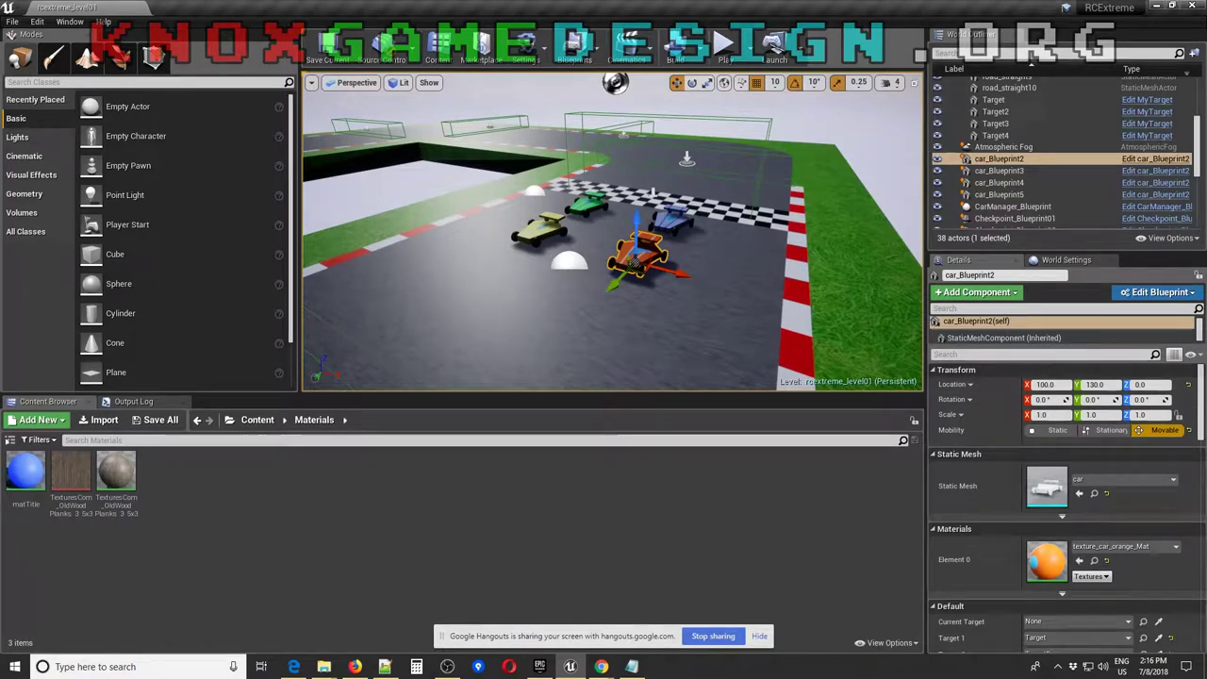
right_drag(596, 157, 792, 160)
right_drag(652, 172, 652, 172)
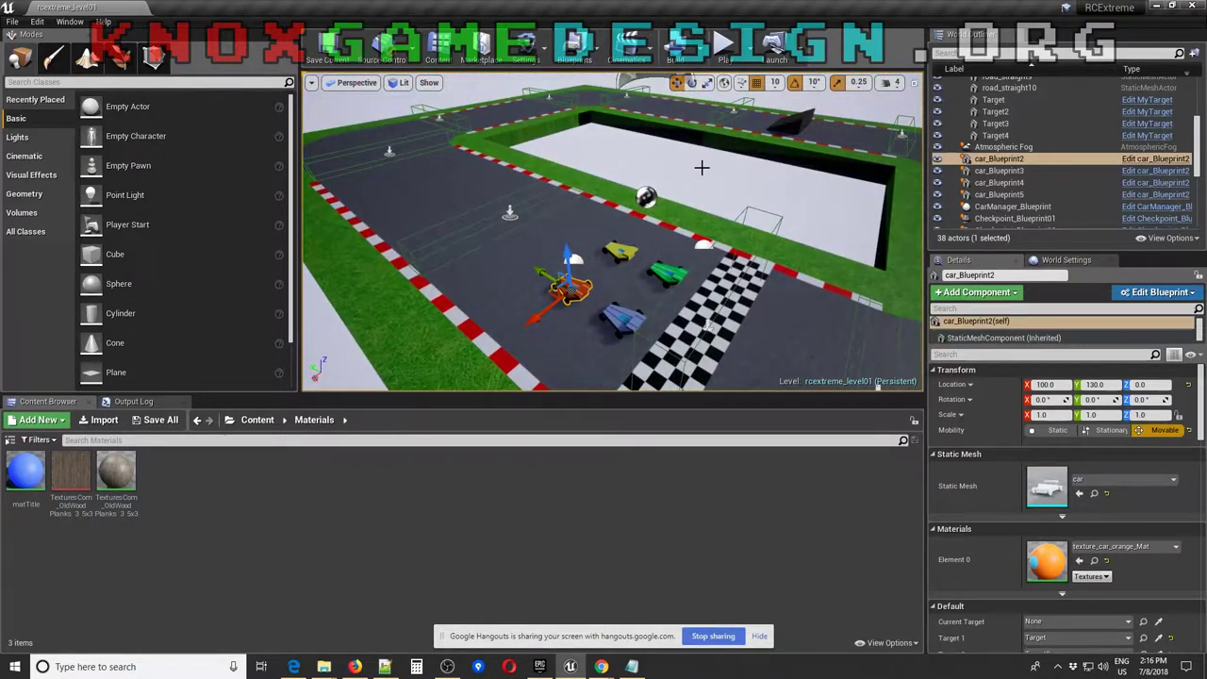
right_drag(746, 191, 746, 191)
click(495, 143)
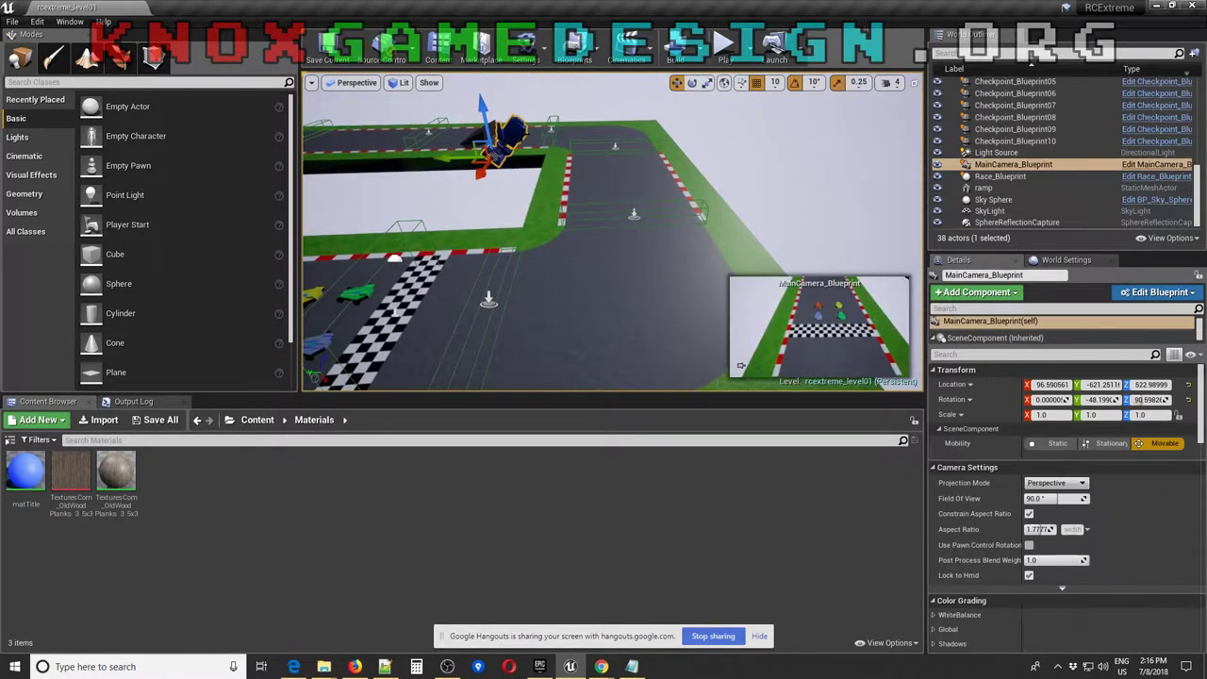
Focus MainCamera_Blueprint, zoom out to see it above the circuit, and open its blueprint
key(f)
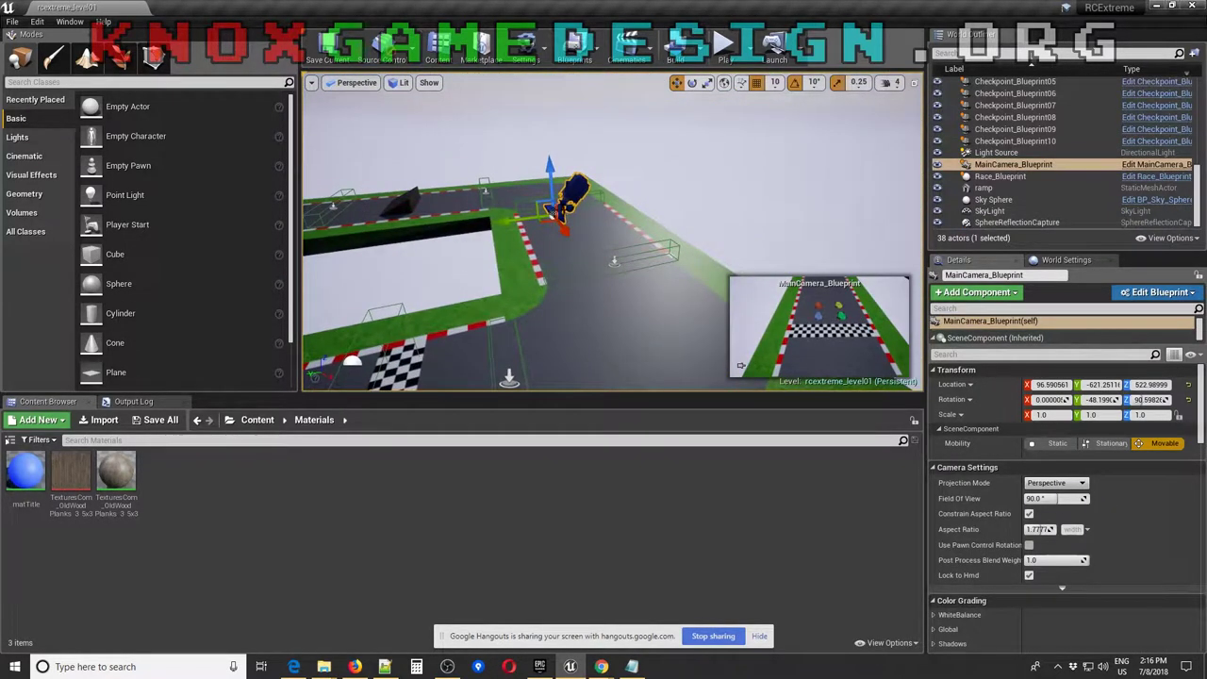
scroll(613, 231, down, 5)
scroll(613, 231, up, 3)
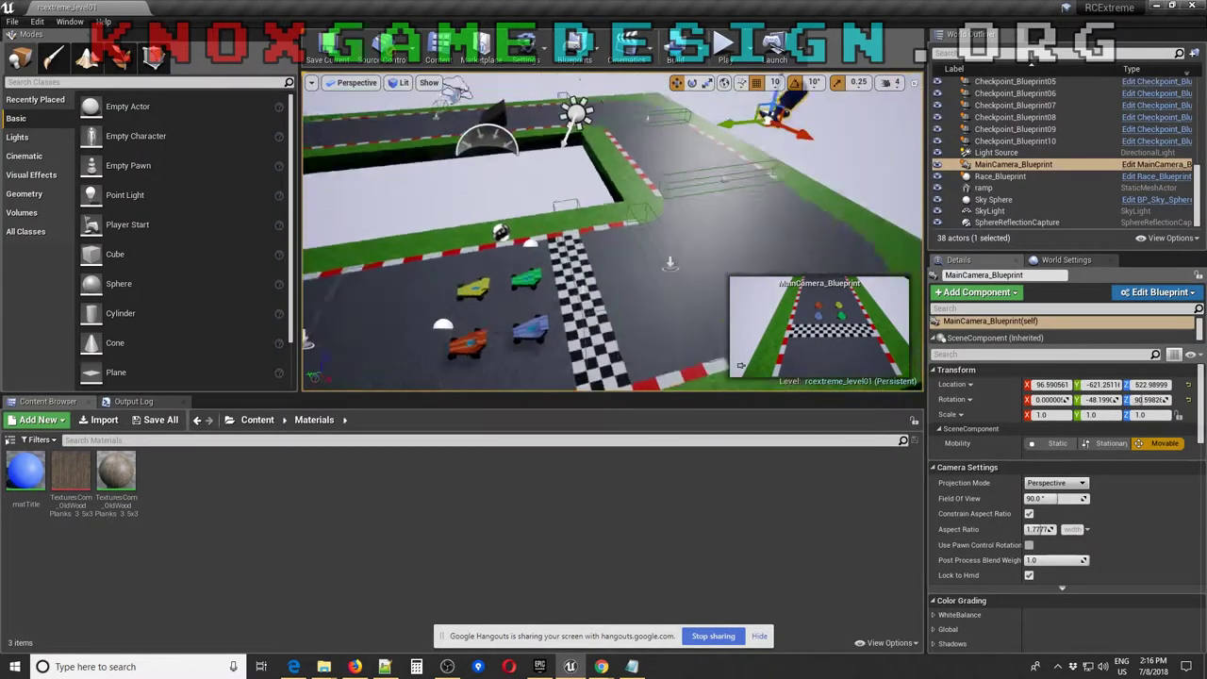
scroll(613, 231, down, 3)
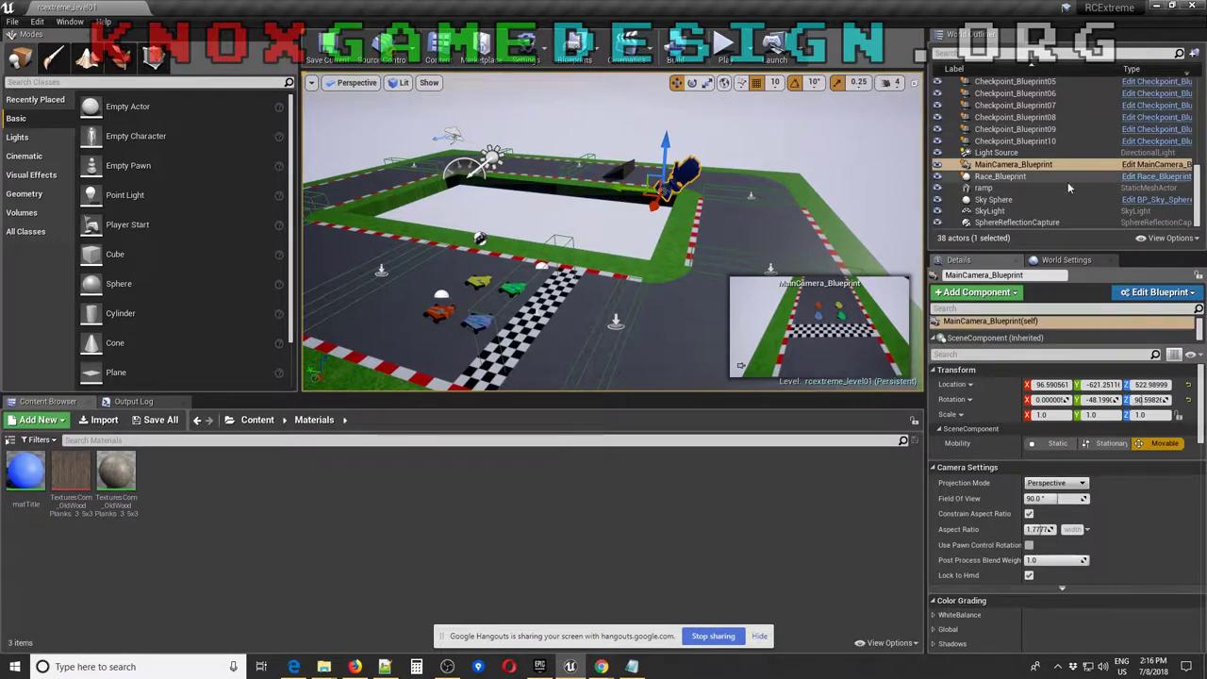
click(1139, 166)
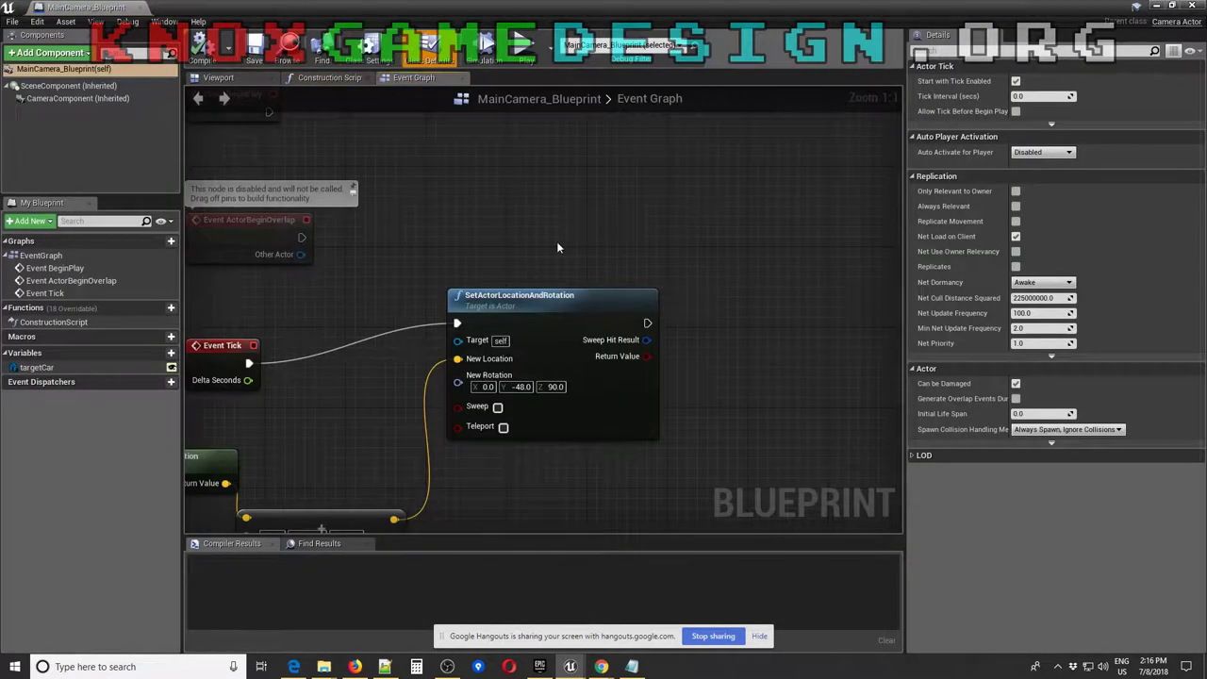
Pan through MainCamera_Blueprint's Event Graph nodes, then return to the level's Blueprints list
right_drag(526, 229, 740, 144)
right_drag(513, 370, 501, 264)
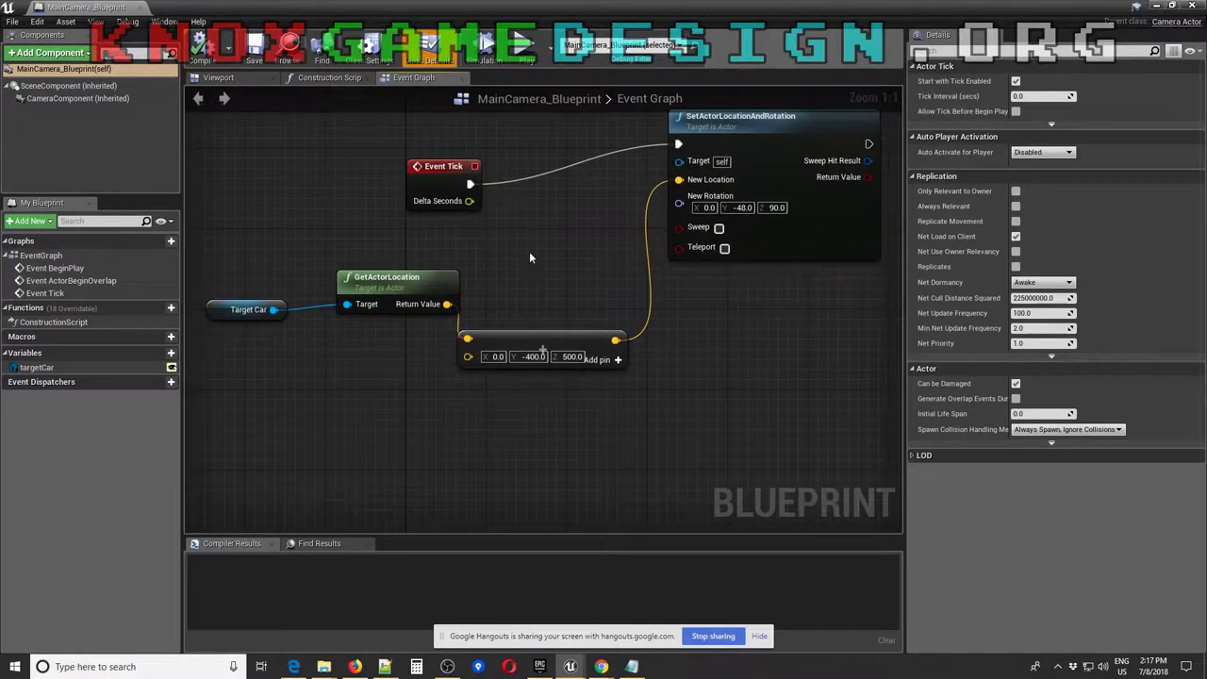
right_drag(313, 147, 358, 250)
right_drag(596, 348, 532, 296)
right_drag(289, 215, 303, 264)
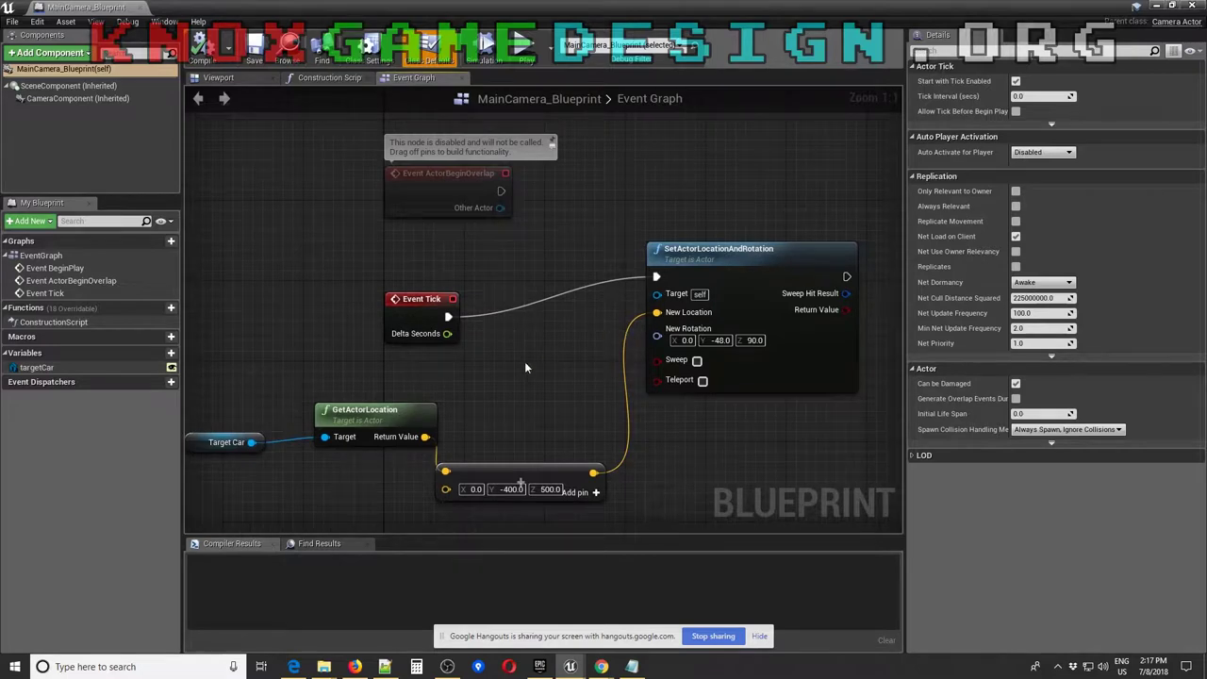
right_drag(502, 411, 550, 344)
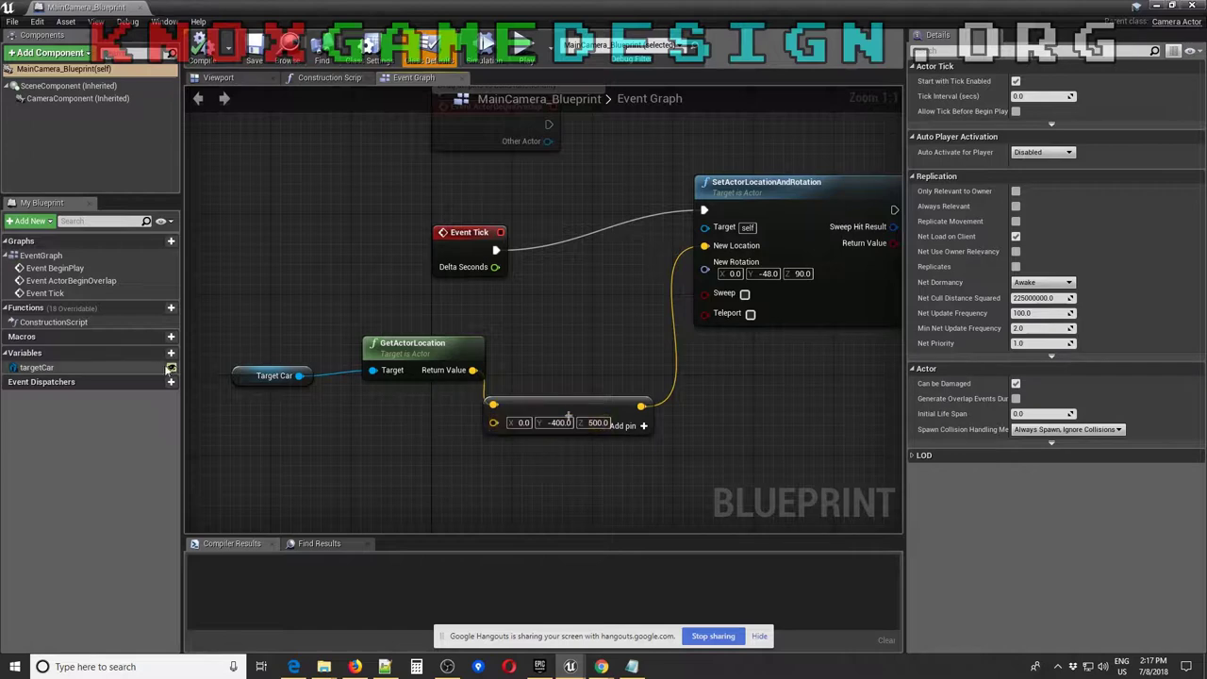
click(1193, 4)
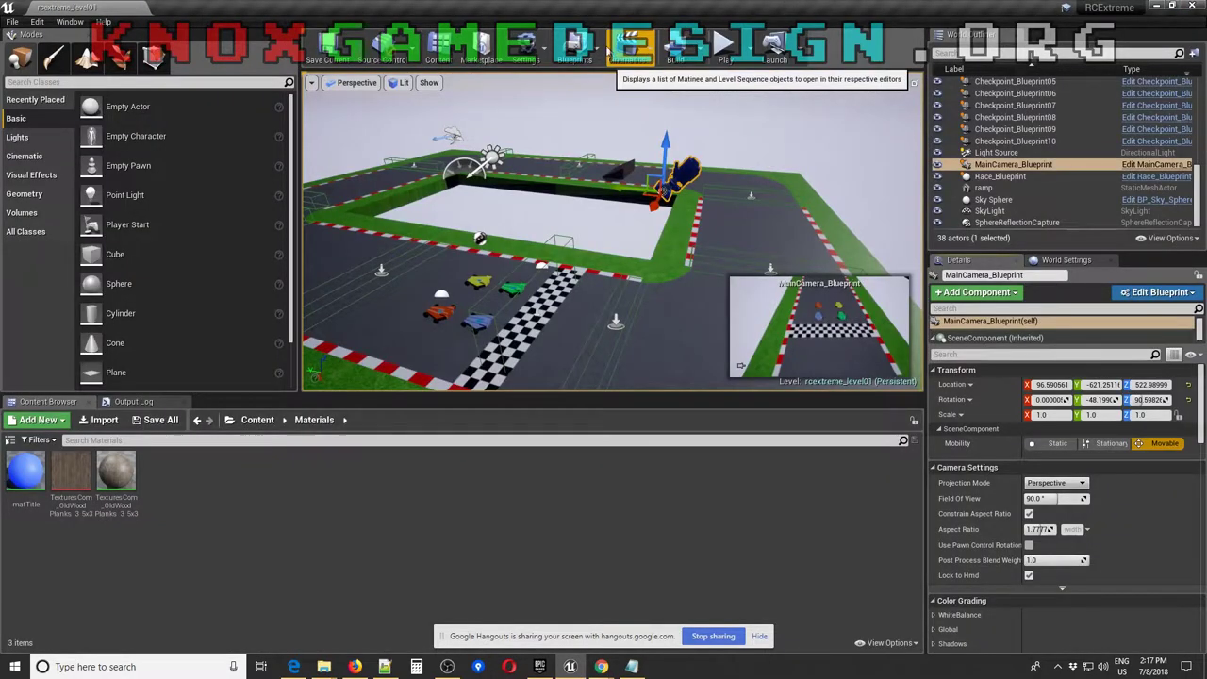
click(596, 56)
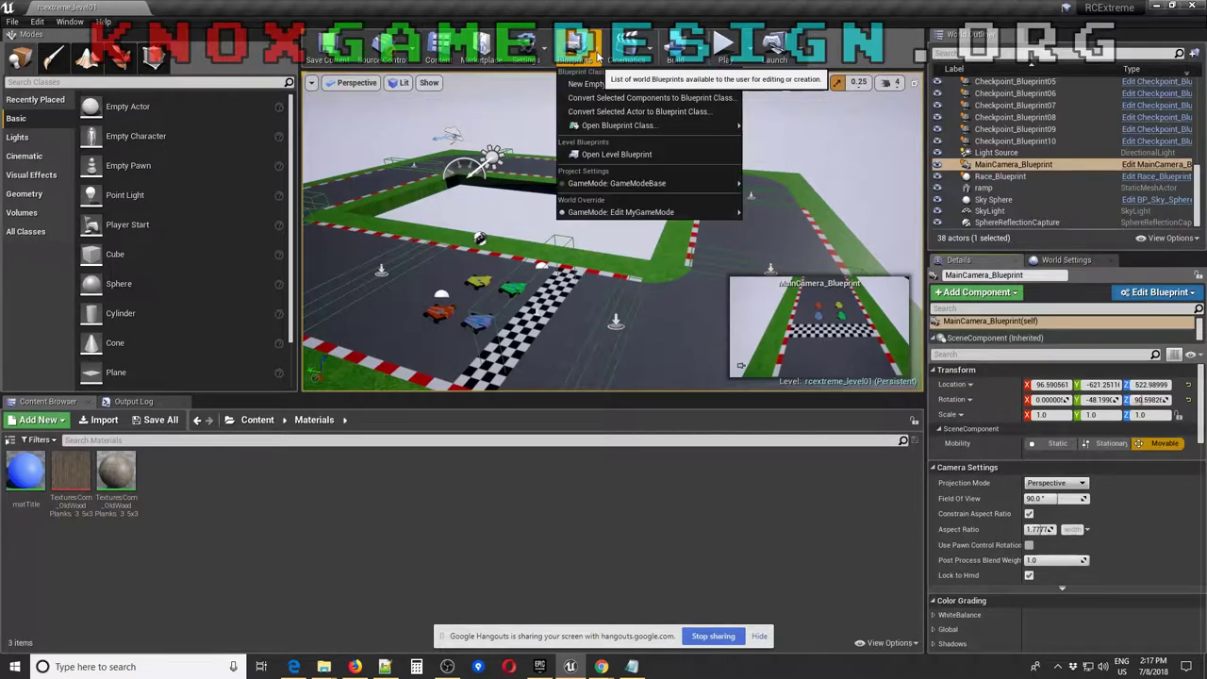
Open the Level Blueprint and center the Event BeginPlay and Set View Target with Blend nodes
click(618, 156)
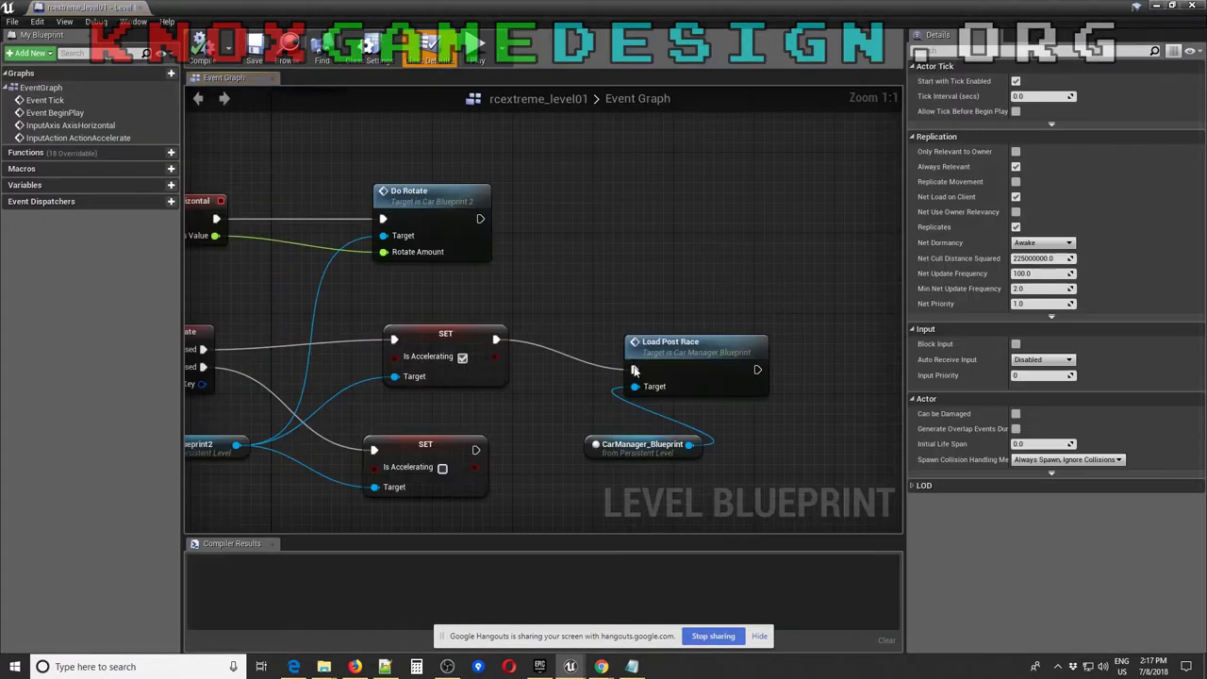
right_drag(521, 265, 746, 206)
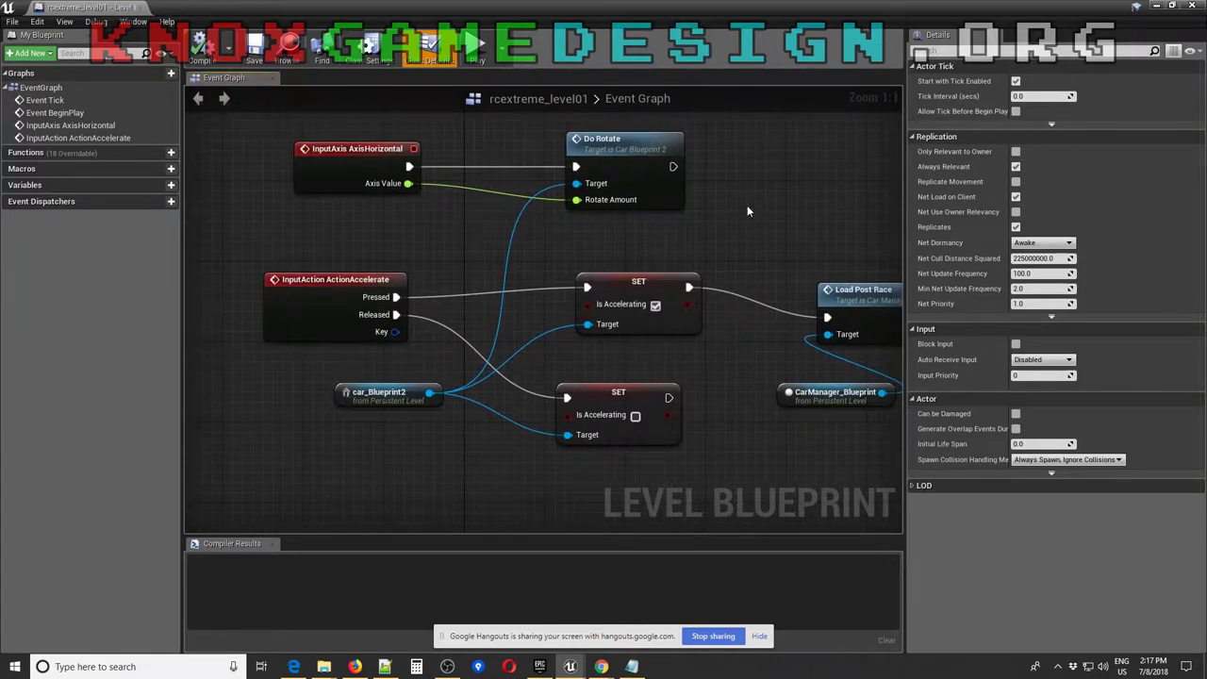
right_drag(748, 159, 684, 385)
right_drag(687, 198, 776, 474)
right_drag(486, 218, 577, 158)
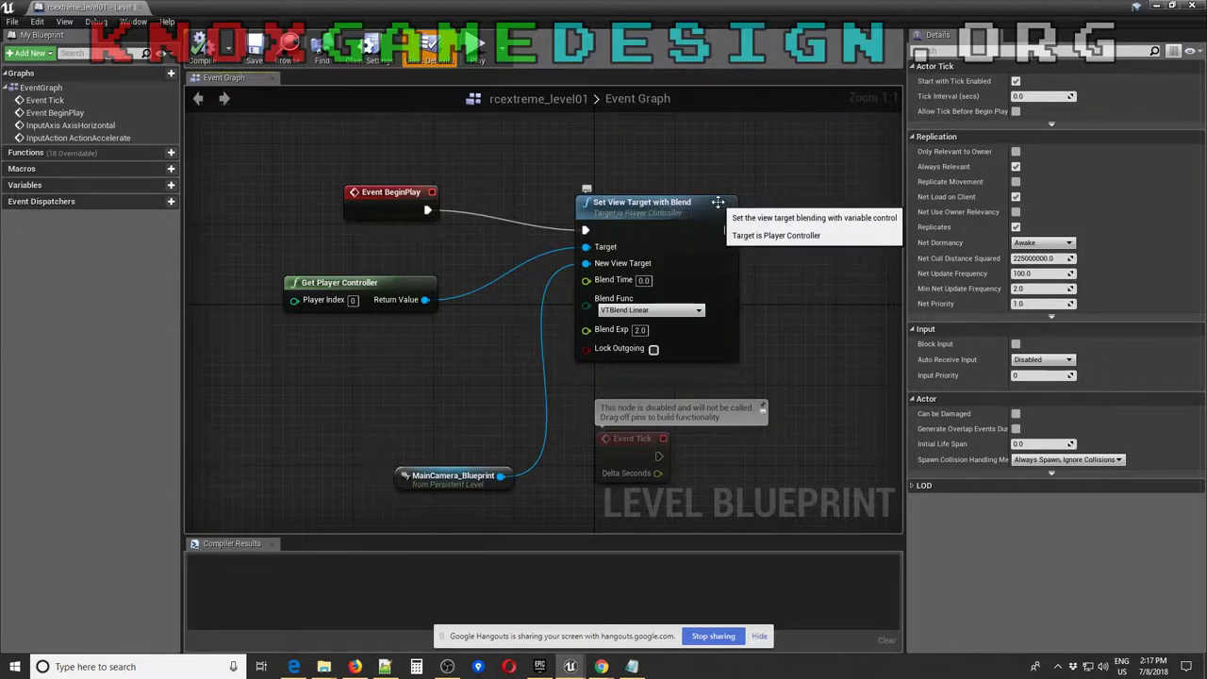
Move the Get Player Controller and MainCamera_Blueprint nodes, then select MainCamera_Blueprint in the level
mouse_move(374, 298)
mouse_down()
mouse_move(354, 276)
mouse_move(364, 296)
mouse_up()
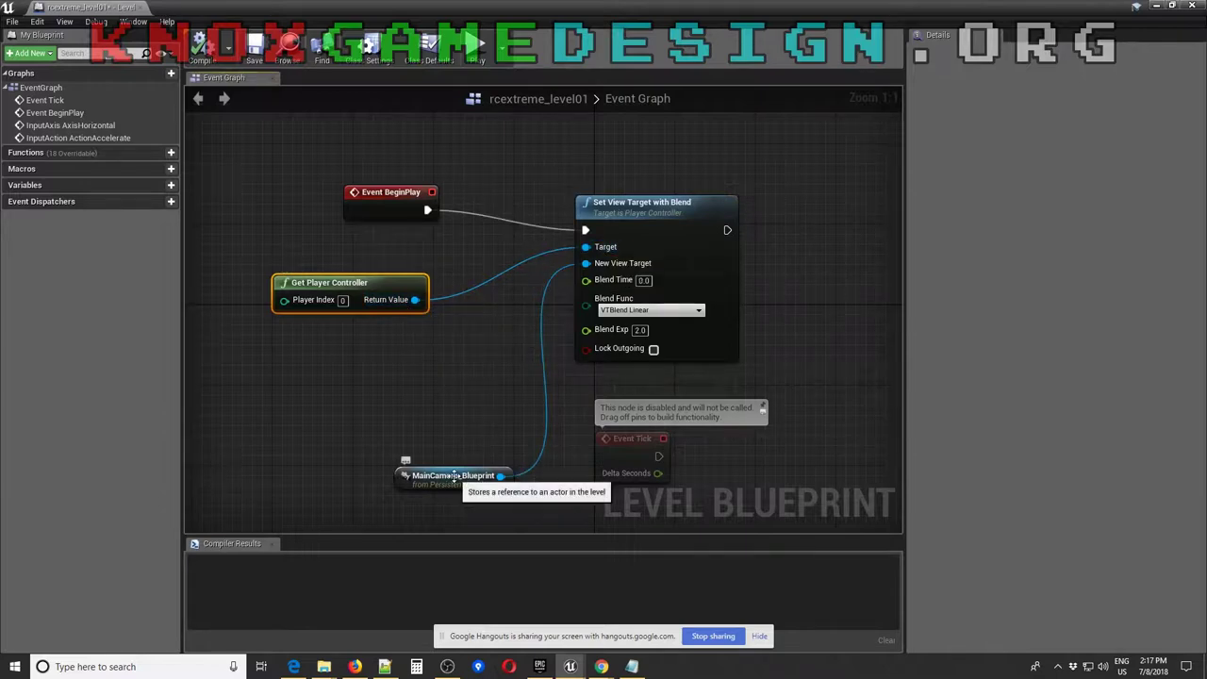
drag(454, 476, 407, 426)
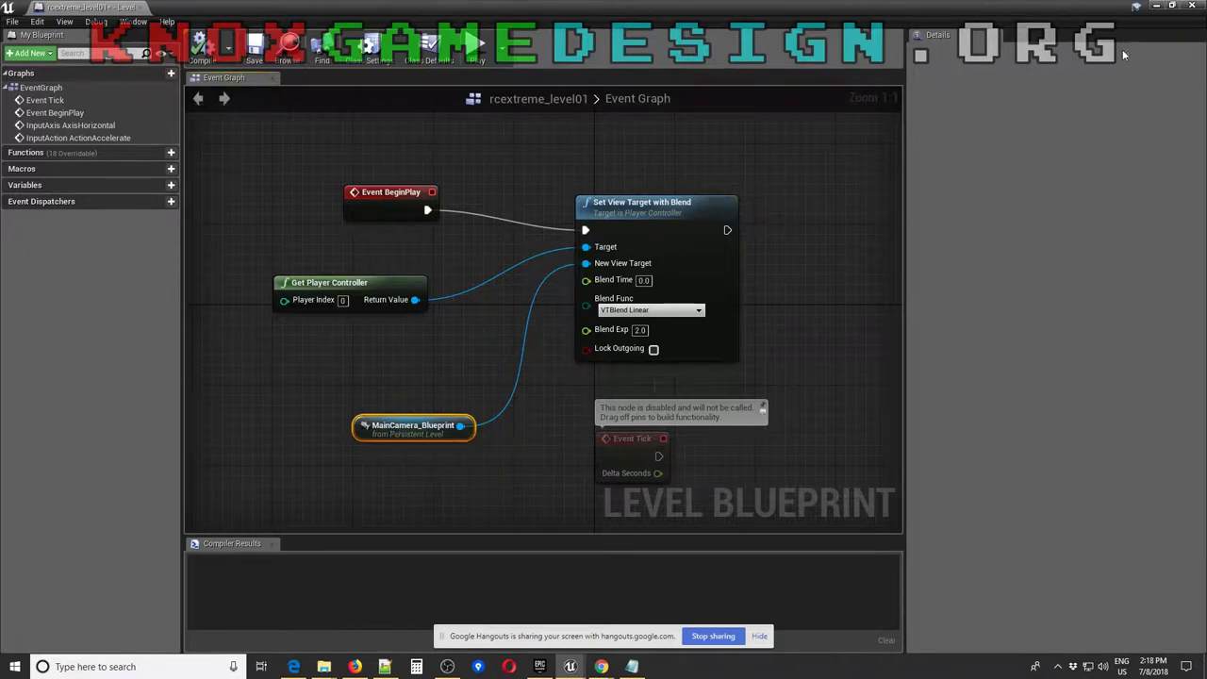
click(1171, 5)
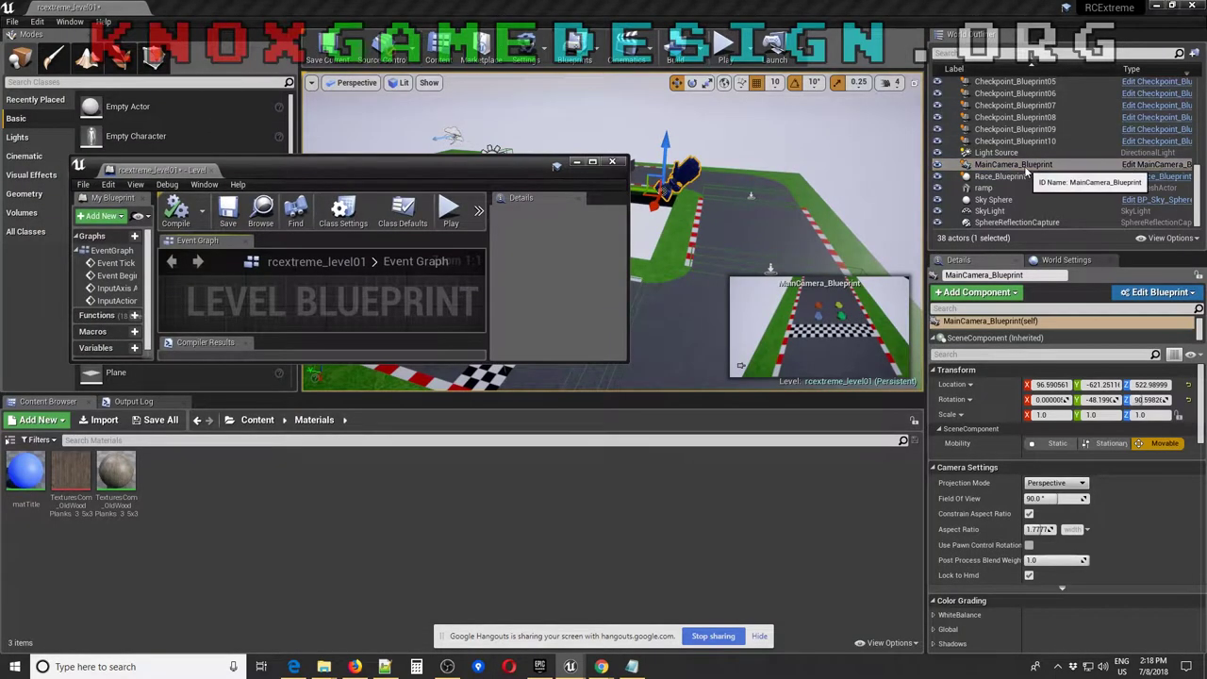
click(1014, 165)
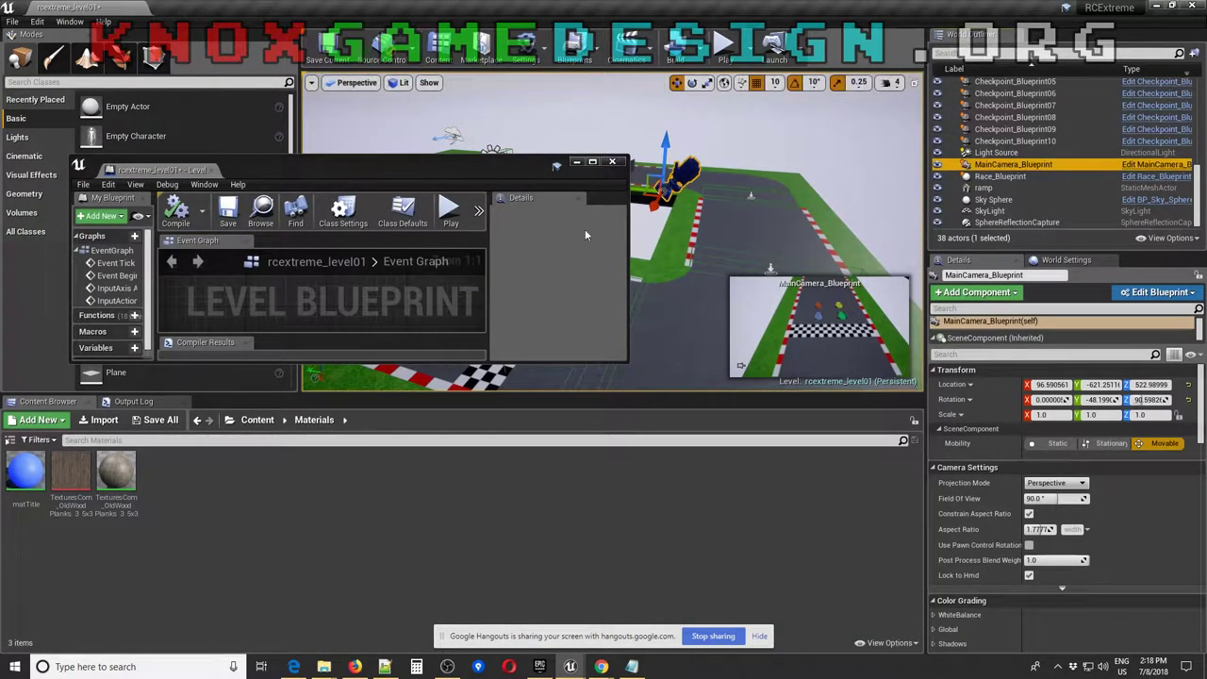
click(592, 162)
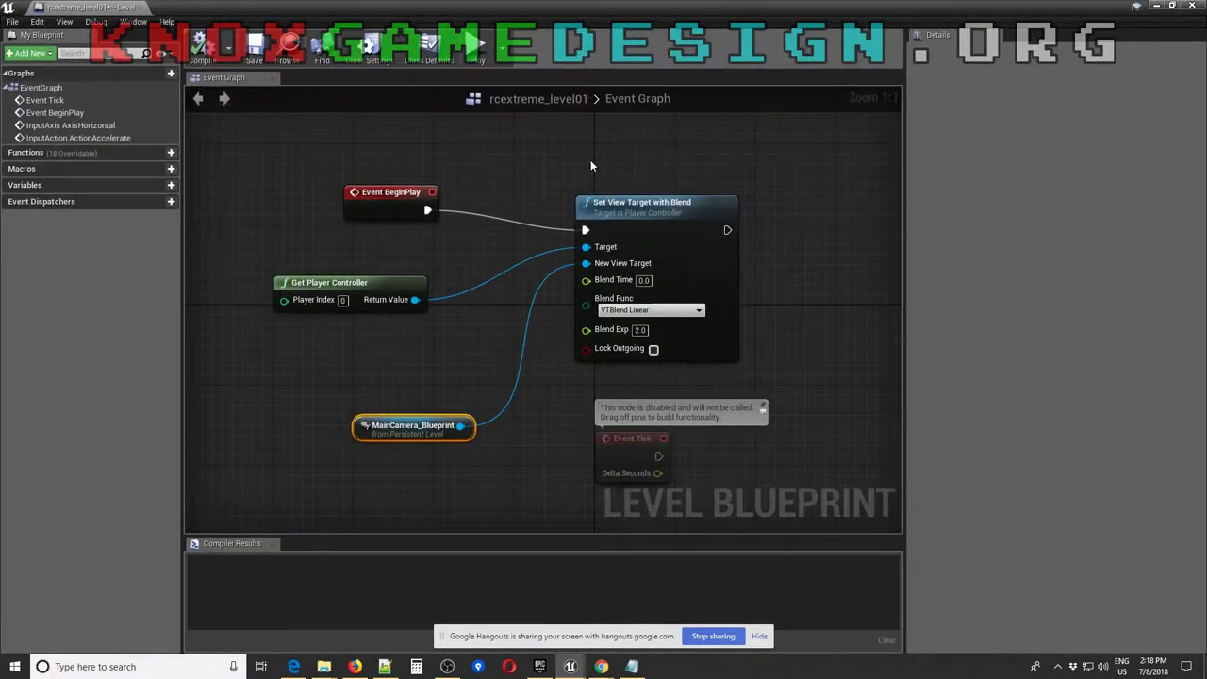
Add a MainCamera_Blueprint reference and connect it to New View Target
right_click(353, 355)
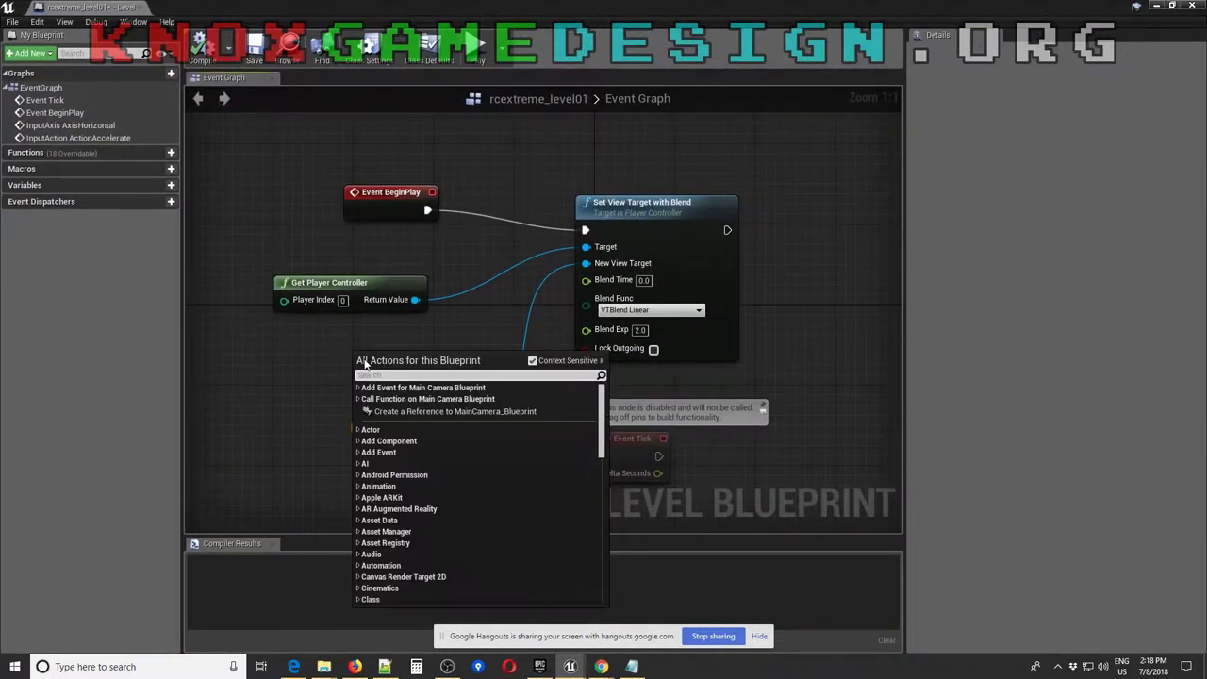
click(400, 411)
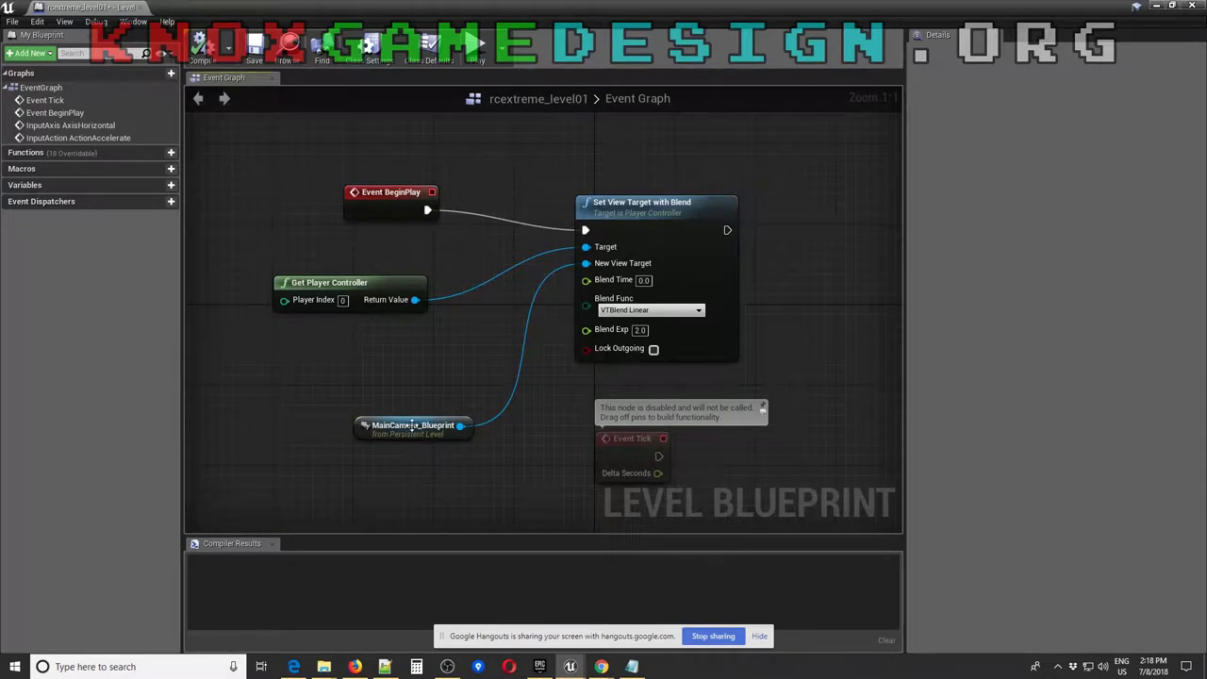
drag(460, 425, 587, 265)
Close the Level Blueprint, switch apps briefly, then scroll through the World Outliner list
click(1193, 7)
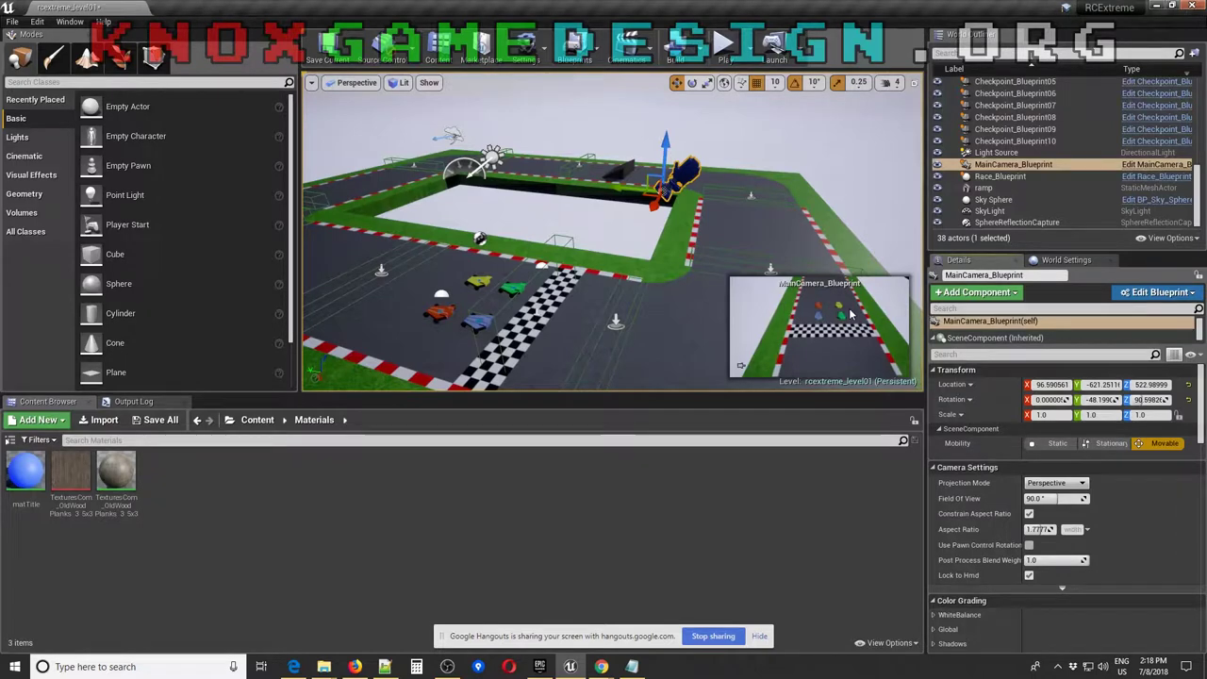
key(alt+Tab)
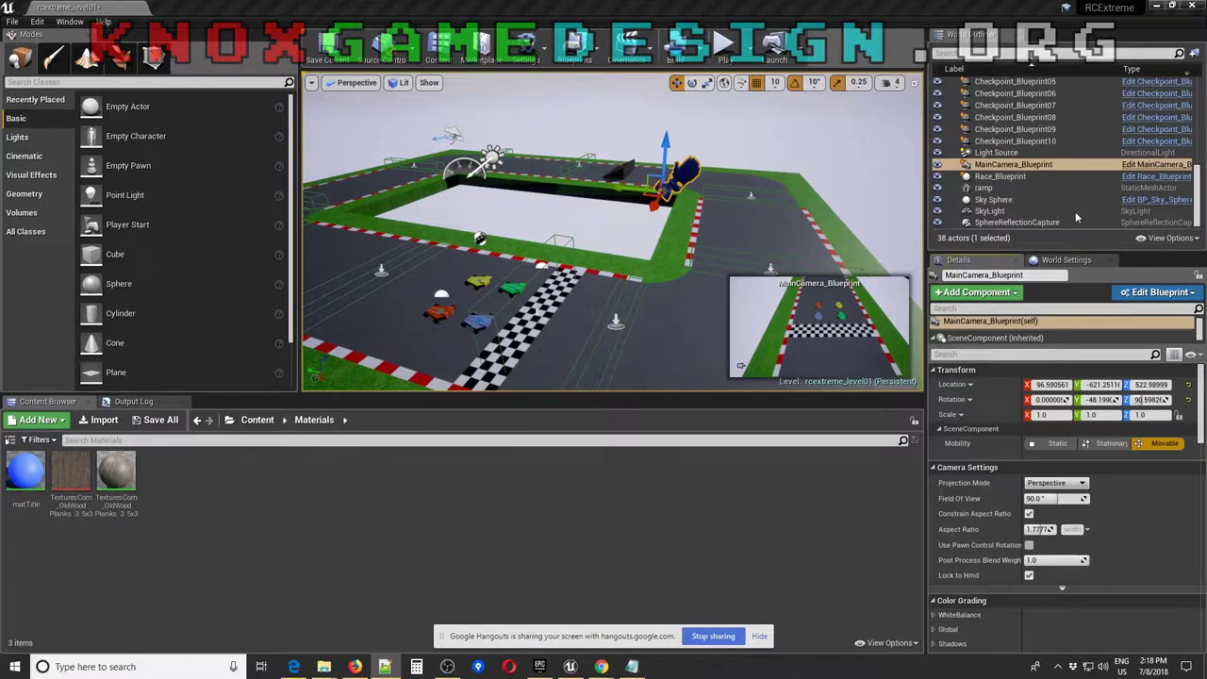
drag(1195, 200, 1195, 80)
scroll(1201, 109, up, 2)
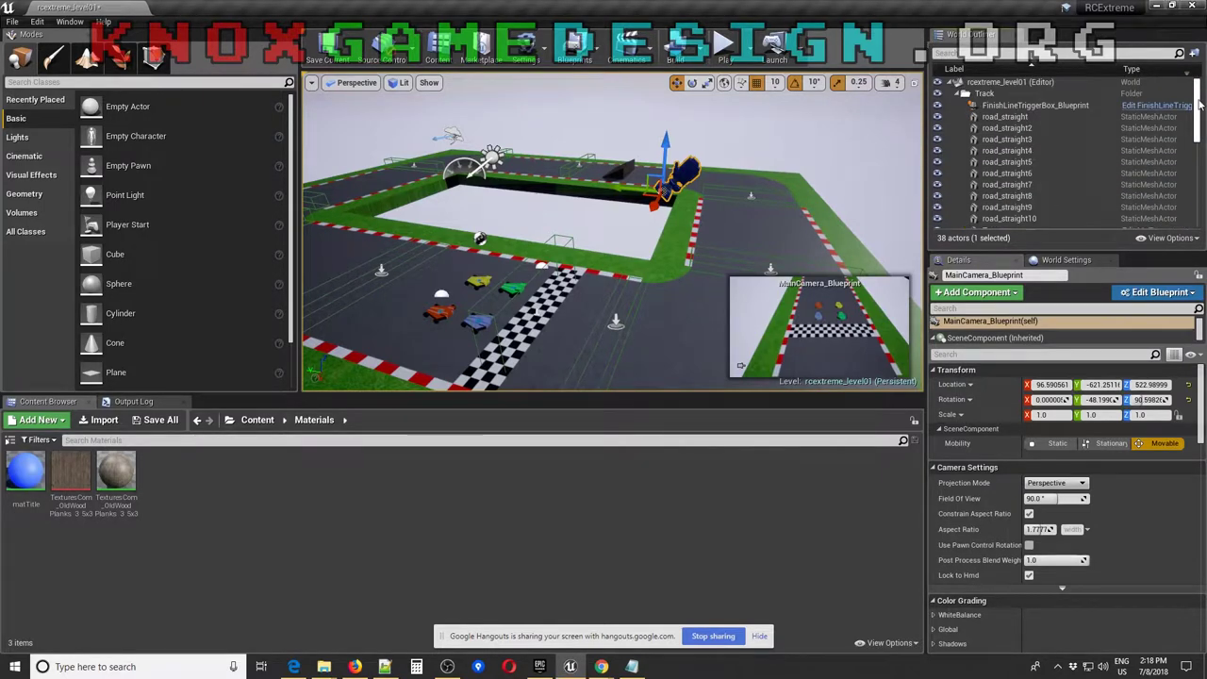
scroll(1024, 149, down, 4)
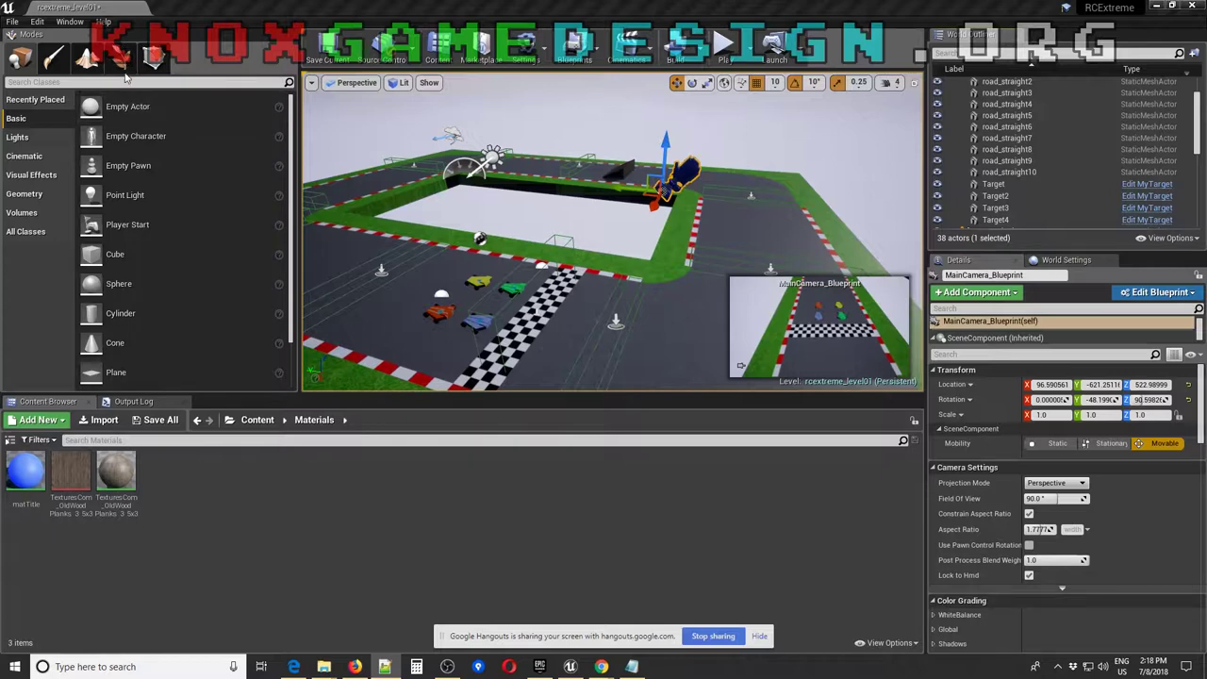
click(13, 22)
mouse_move(37, 22)
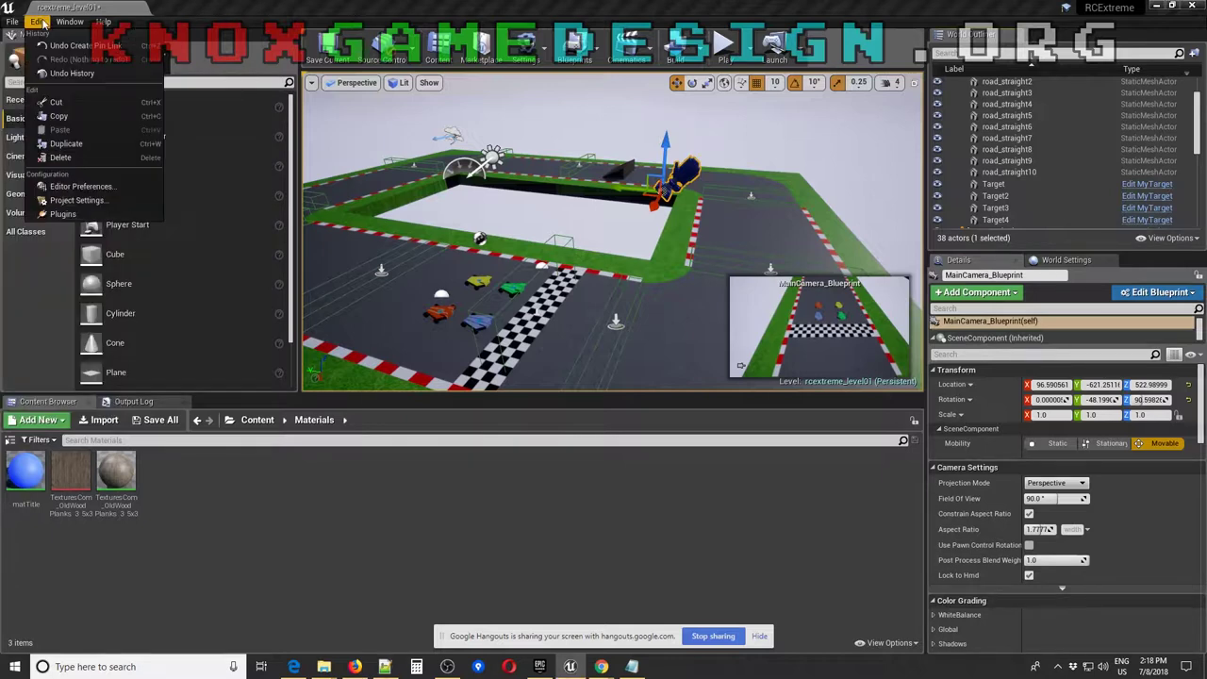
click(60, 201)
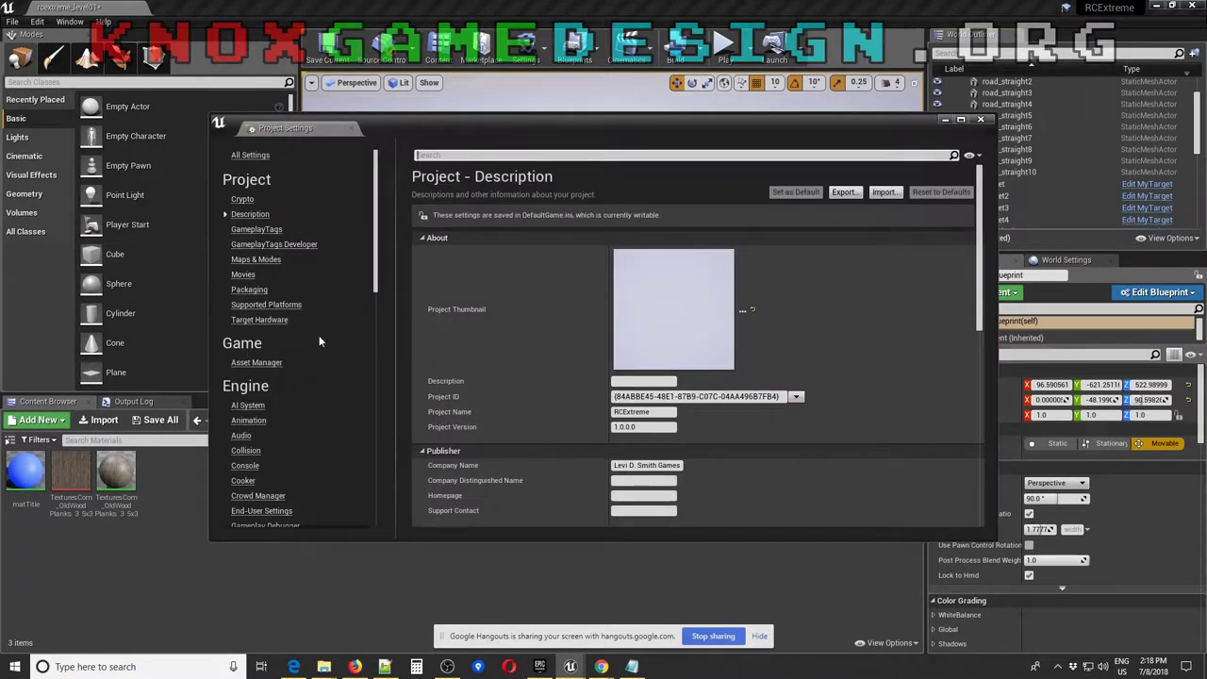
scroll(305, 360, down, 5)
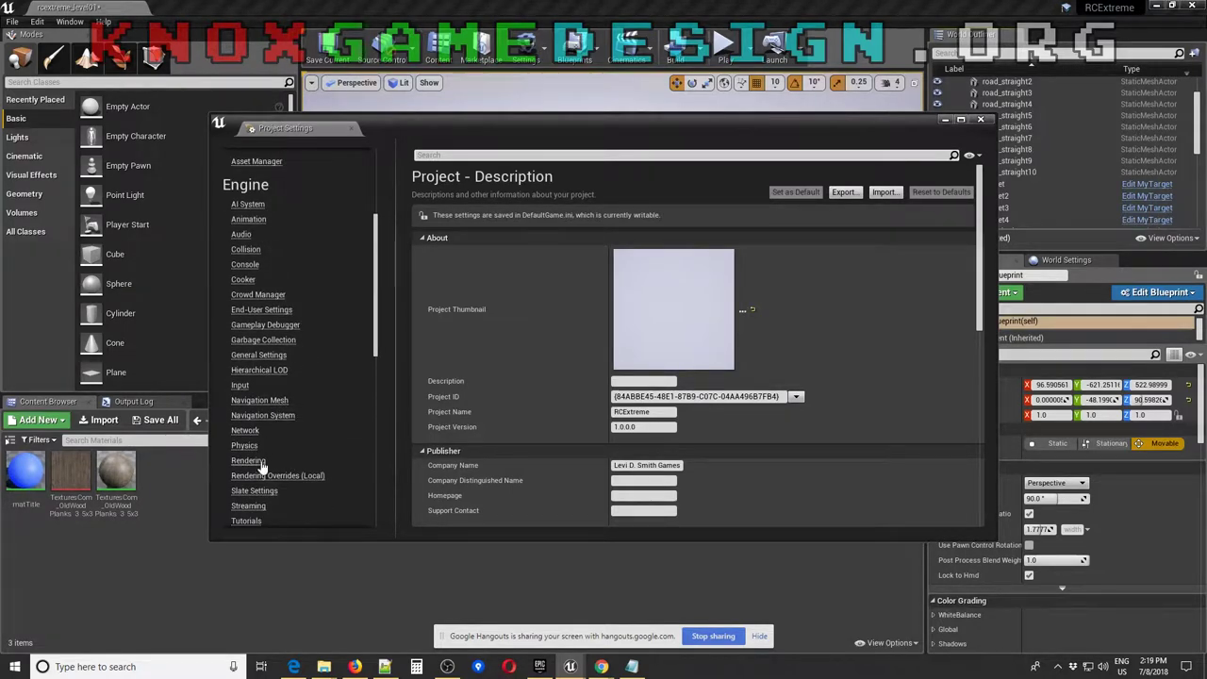
scroll(257, 436, up, 5)
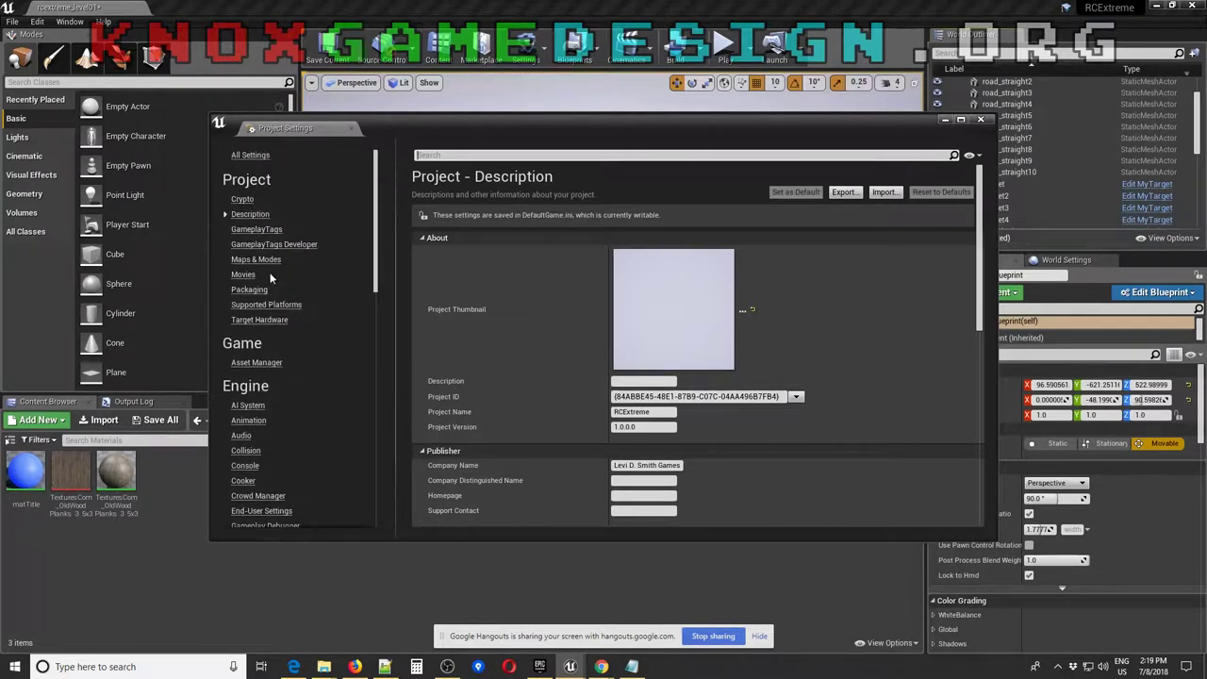
click(272, 268)
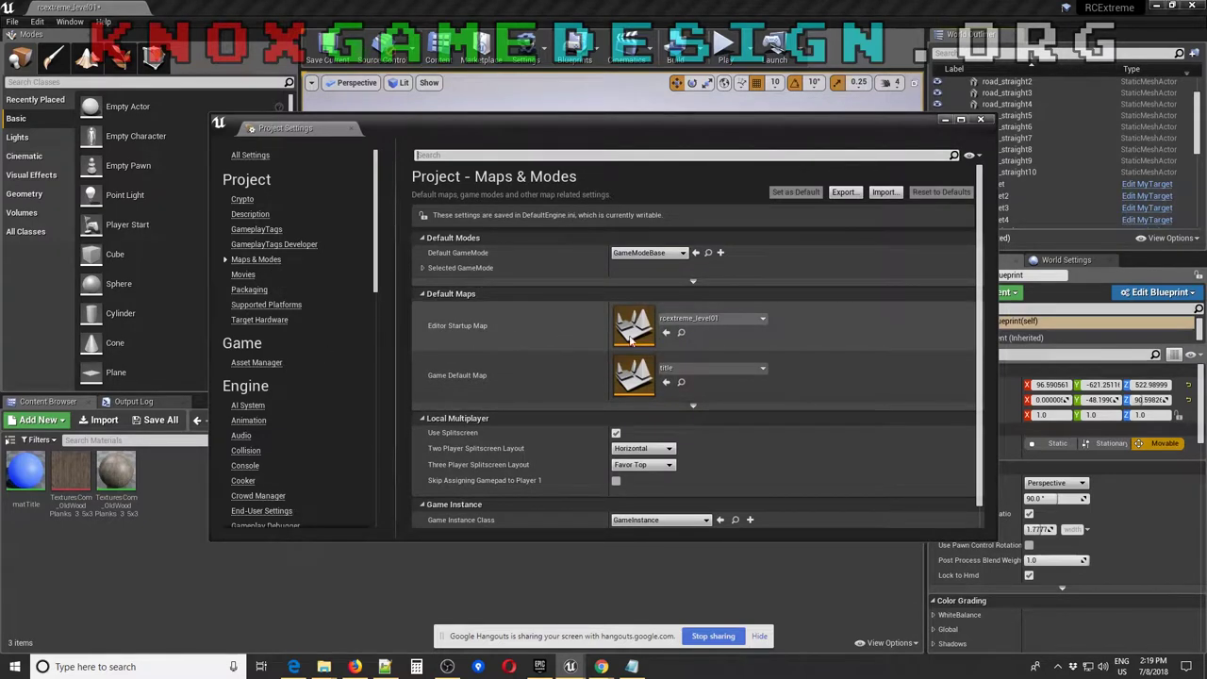
click(744, 320)
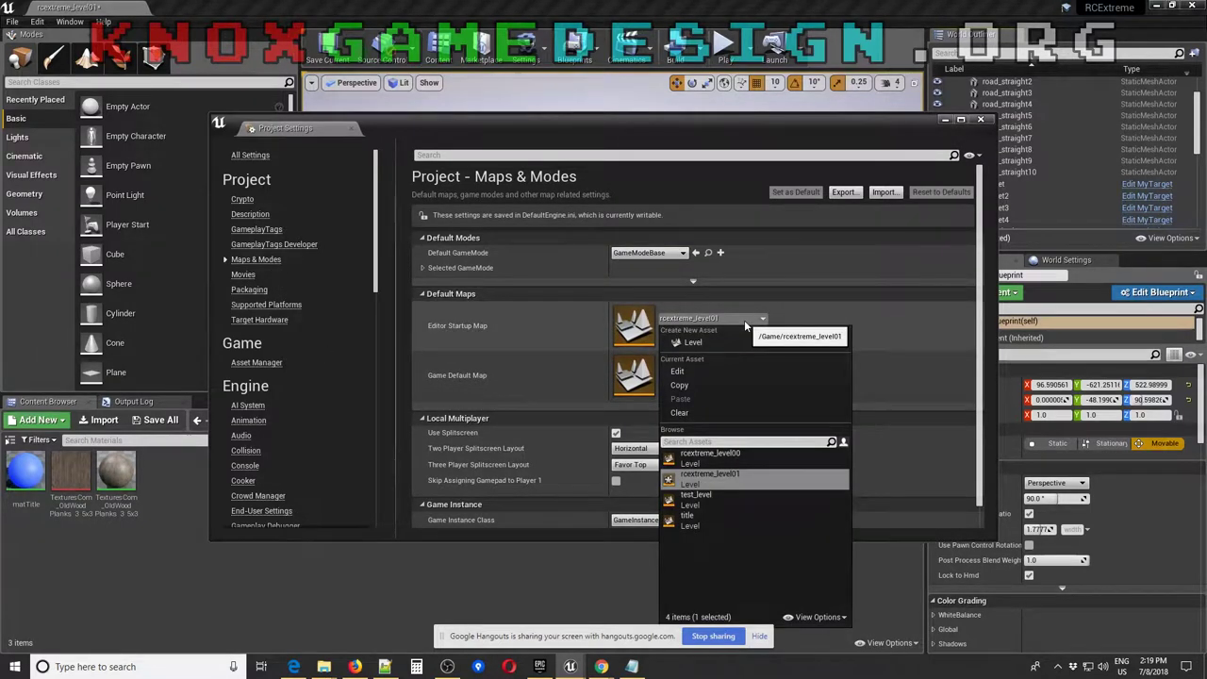
click(732, 318)
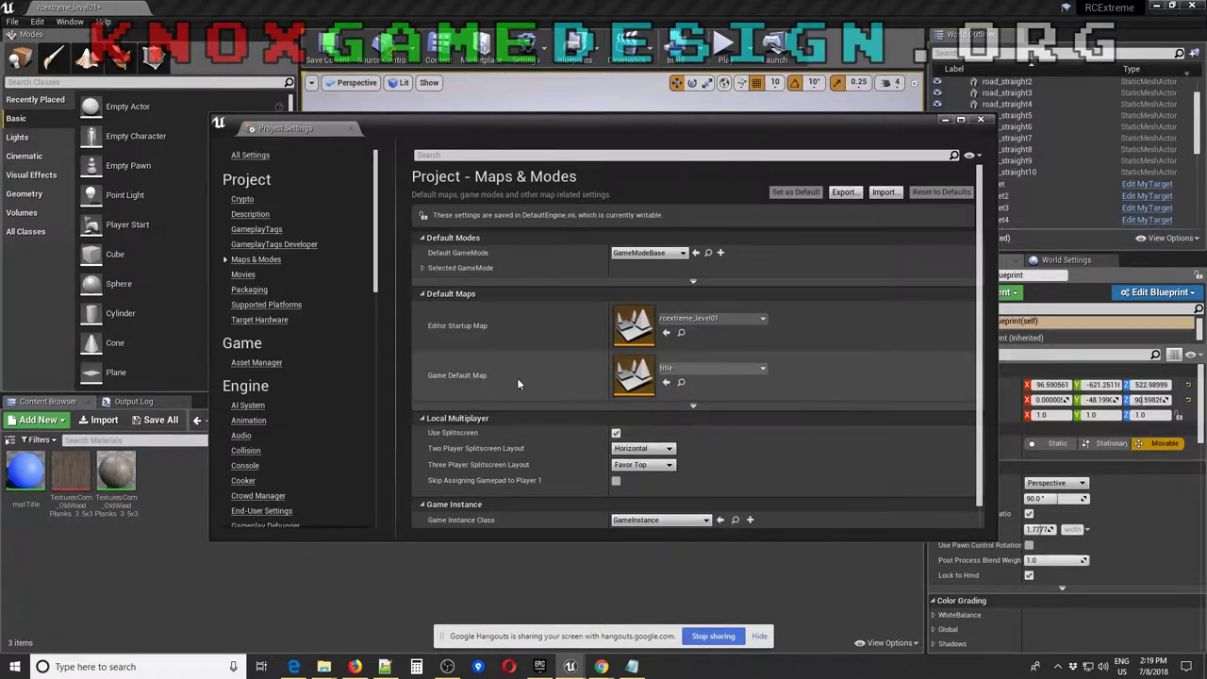
click(696, 375)
click(696, 375)
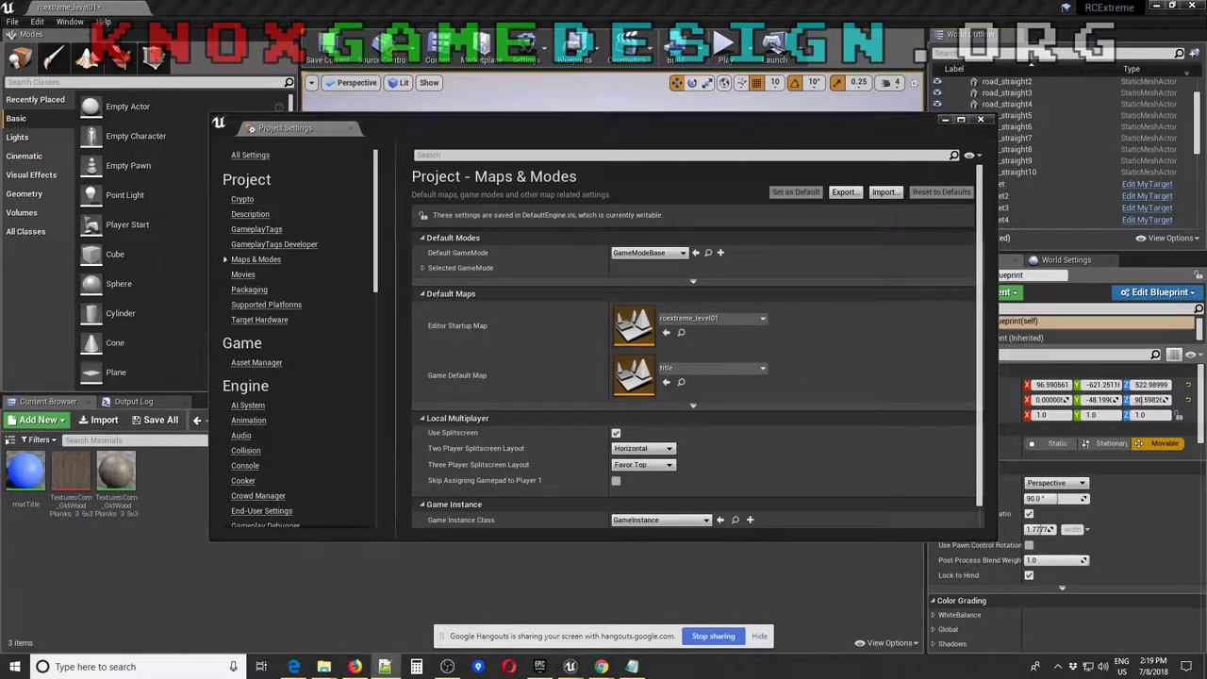
click(980, 120)
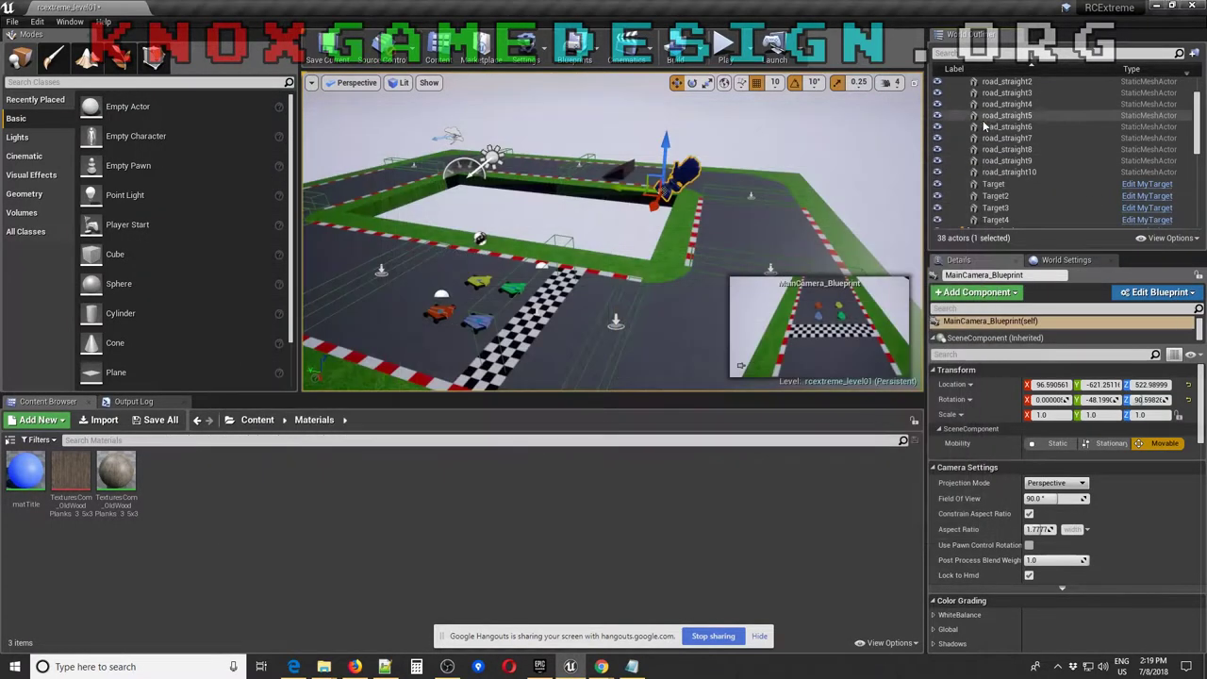
Open car_Blueprint2 and rewire Draw Text's Target to Get HUD's return value
scroll(1150, 181, down, 5)
scroll(1150, 180, up, 3)
click(1152, 162)
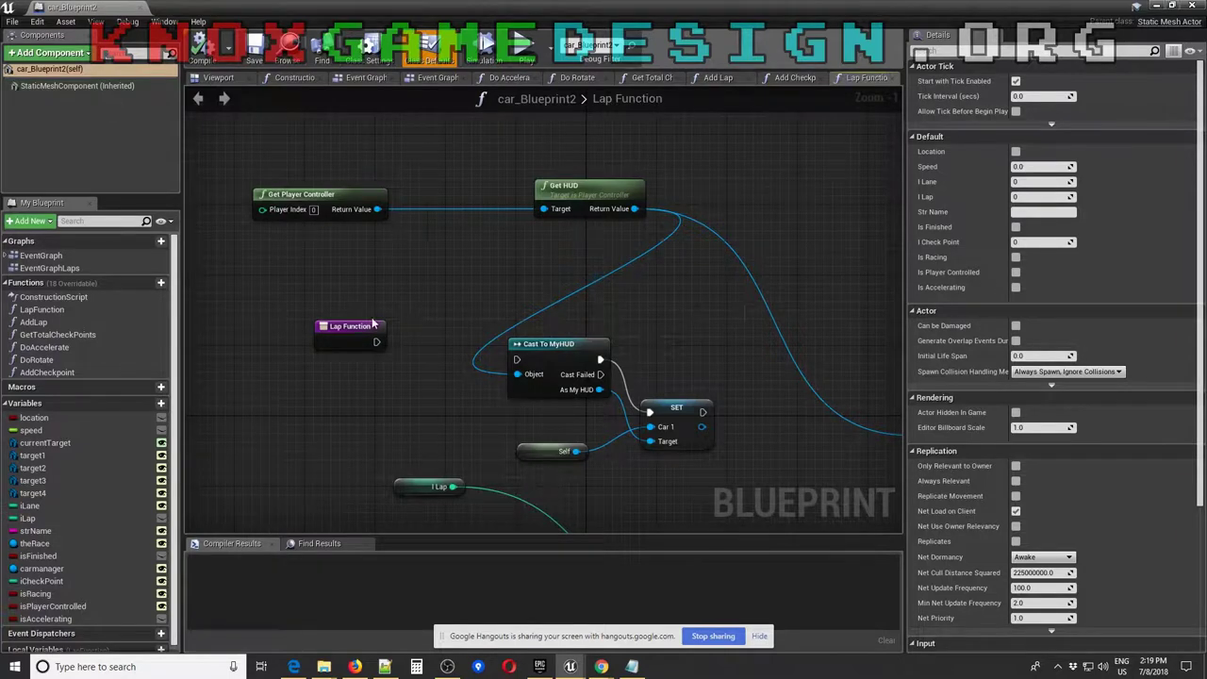
right_drag(782, 295, 575, 283)
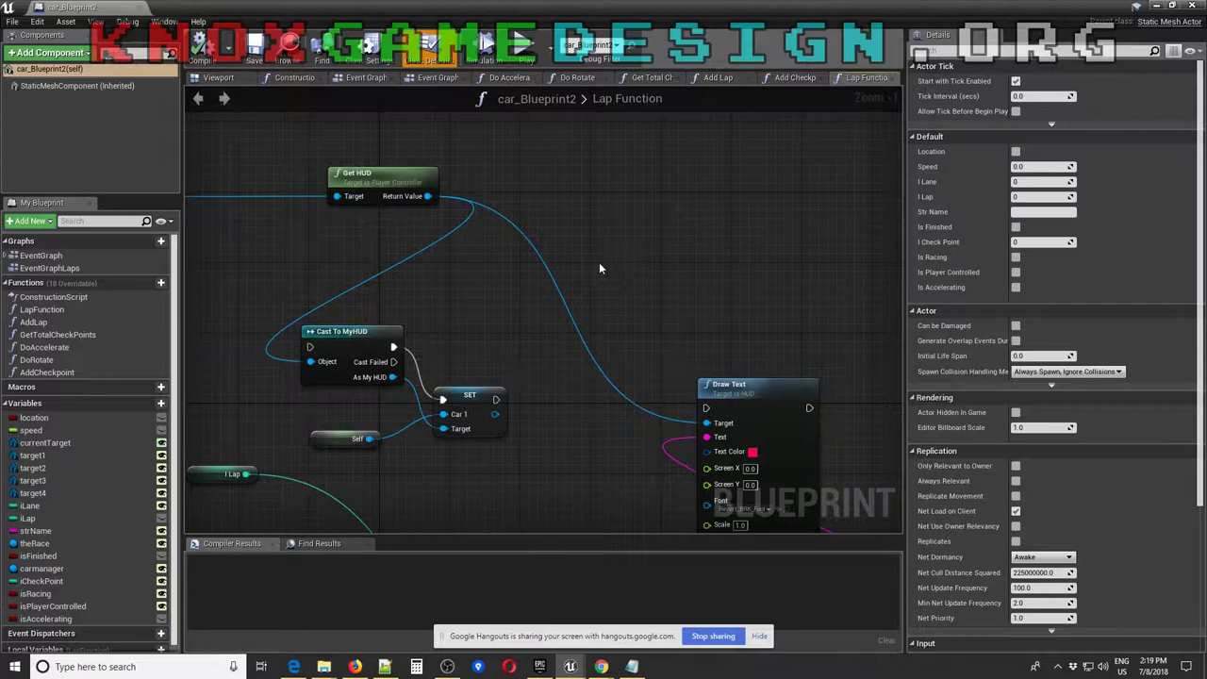
alt+click(552, 278)
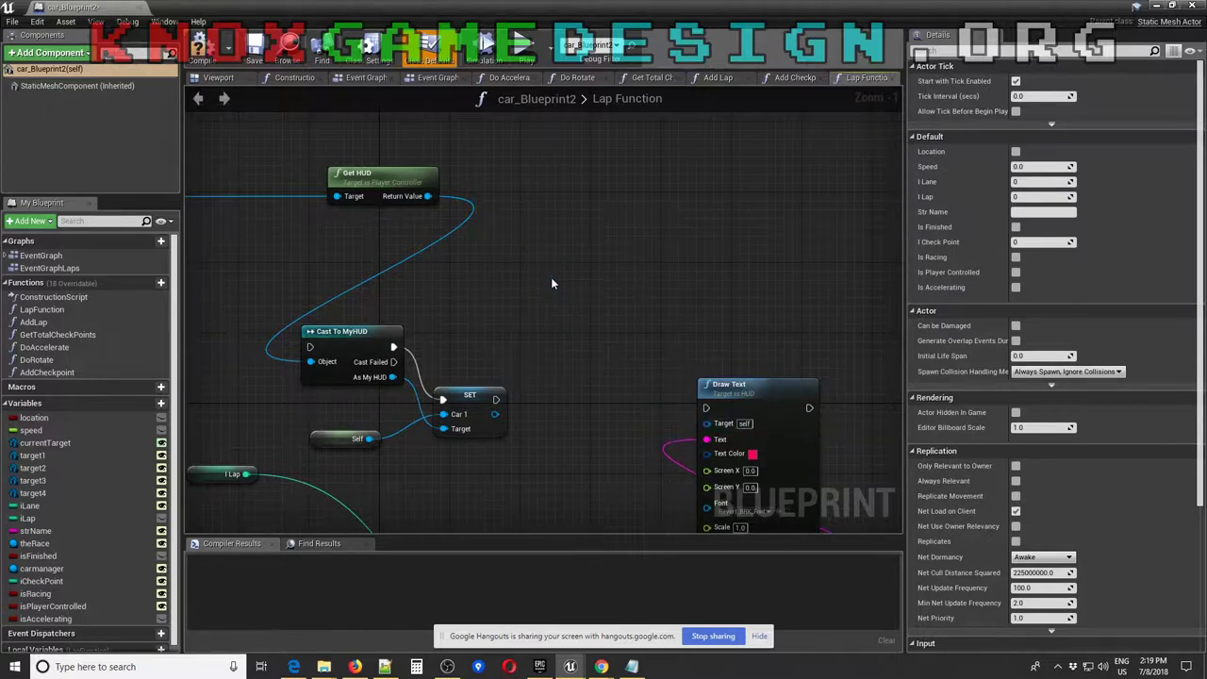
mouse_move(427, 196)
ctrl+mouse_down()
mouse_move(687, 377)
mouse_move(707, 424)
ctrl+mouse_up()
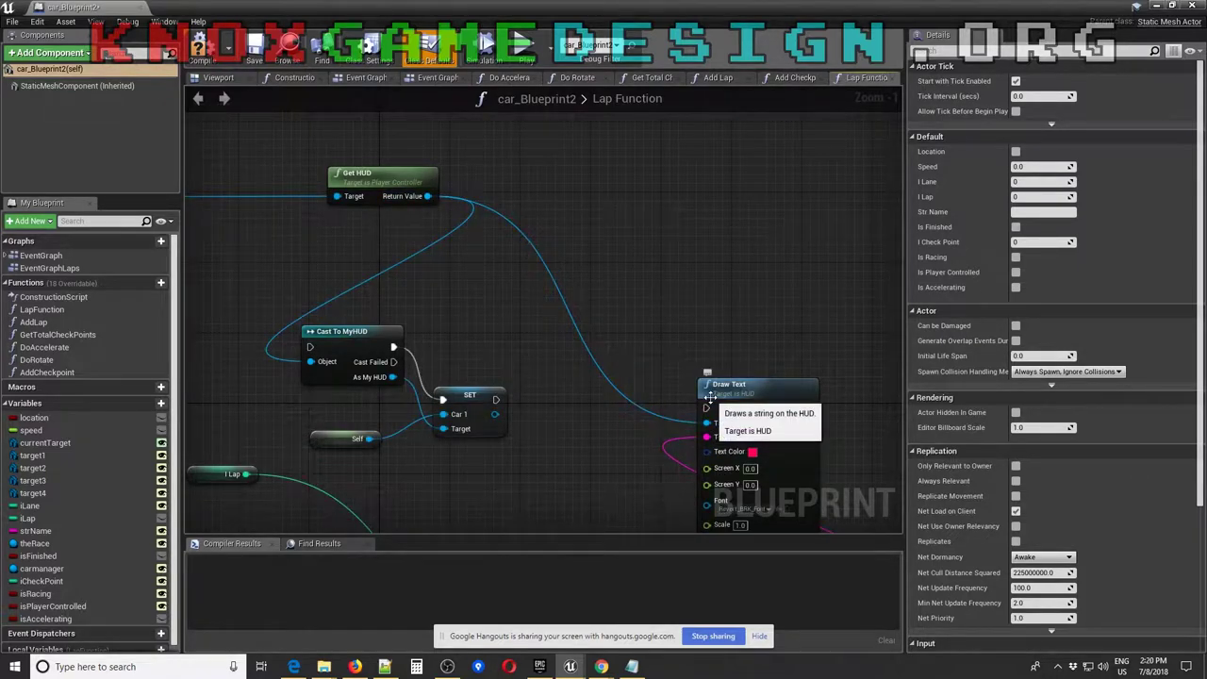
Save car_Blueprint2 and show the LapFunction graph's properties
click(260, 56)
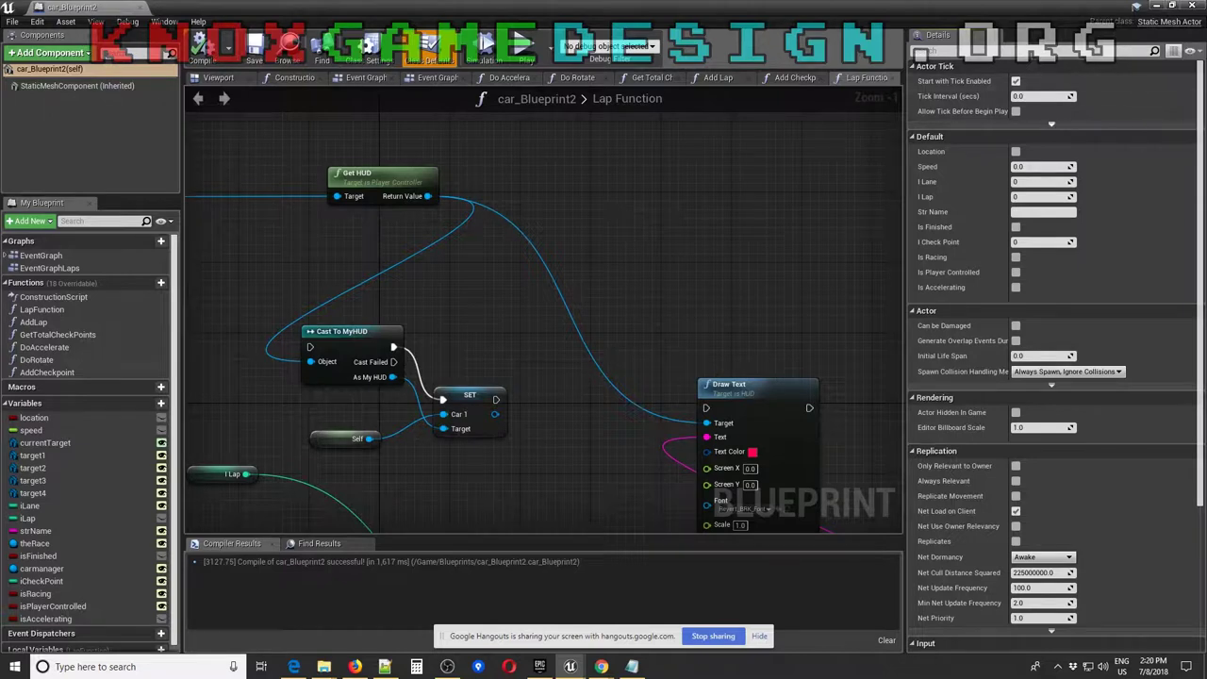
right_drag(446, 289, 547, 293)
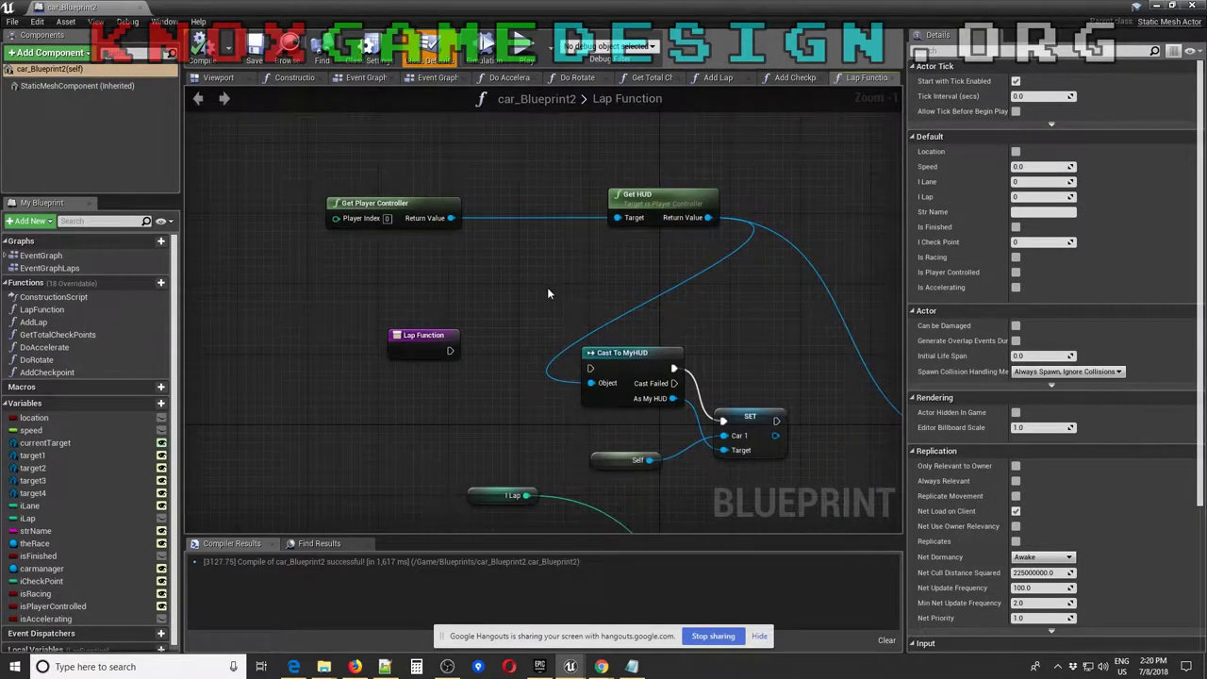
click(33, 310)
mouse_move(529, 272)
right_down()
mouse_move(409, 261)
mouse_move(515, 270)
mouse_move(679, 235)
mouse_move(622, 248)
right_up()
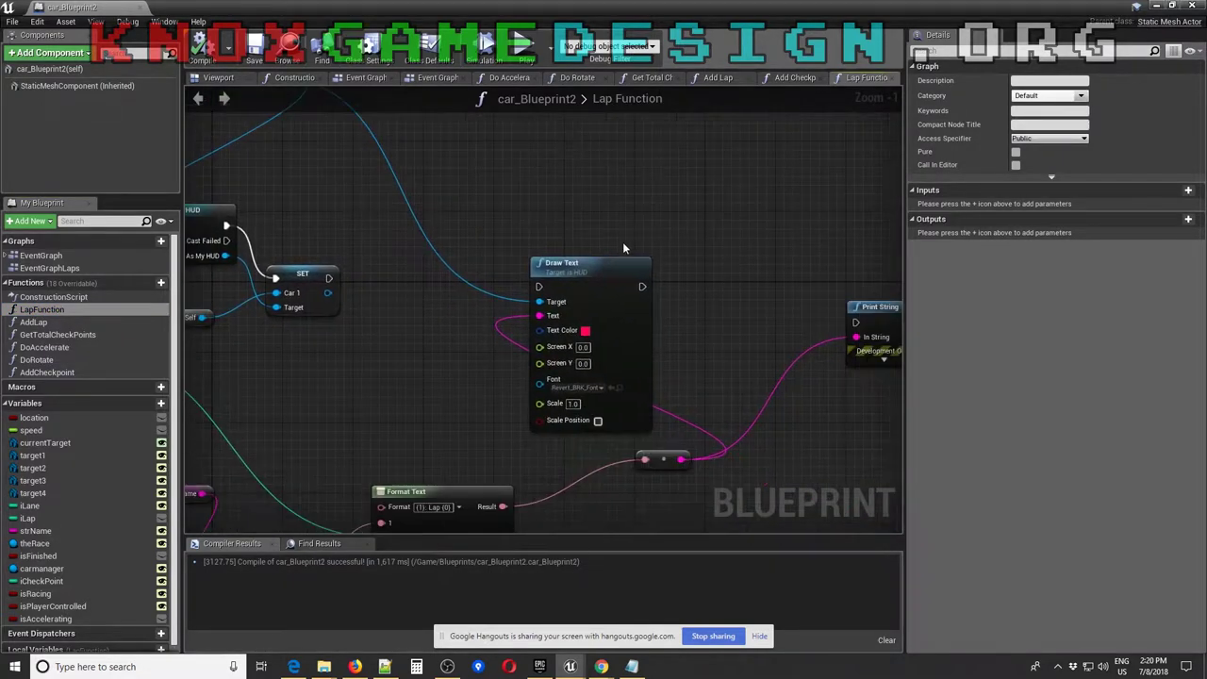
Inspect the AddLap and AddCheckpoint functions, including AddCheckpoint's iCheckpointNumber input
click(33, 322)
click(42, 371)
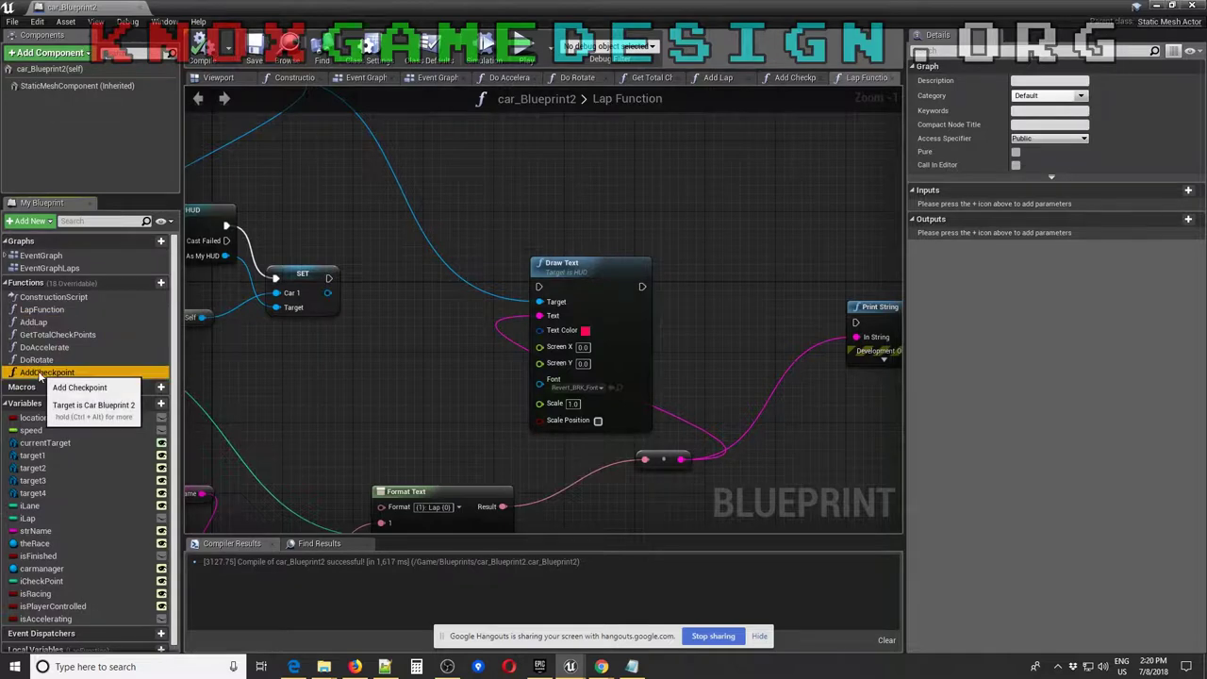
drag(613, 179, 654, 178)
right_click(654, 178)
drag(750, 174, 690, 228)
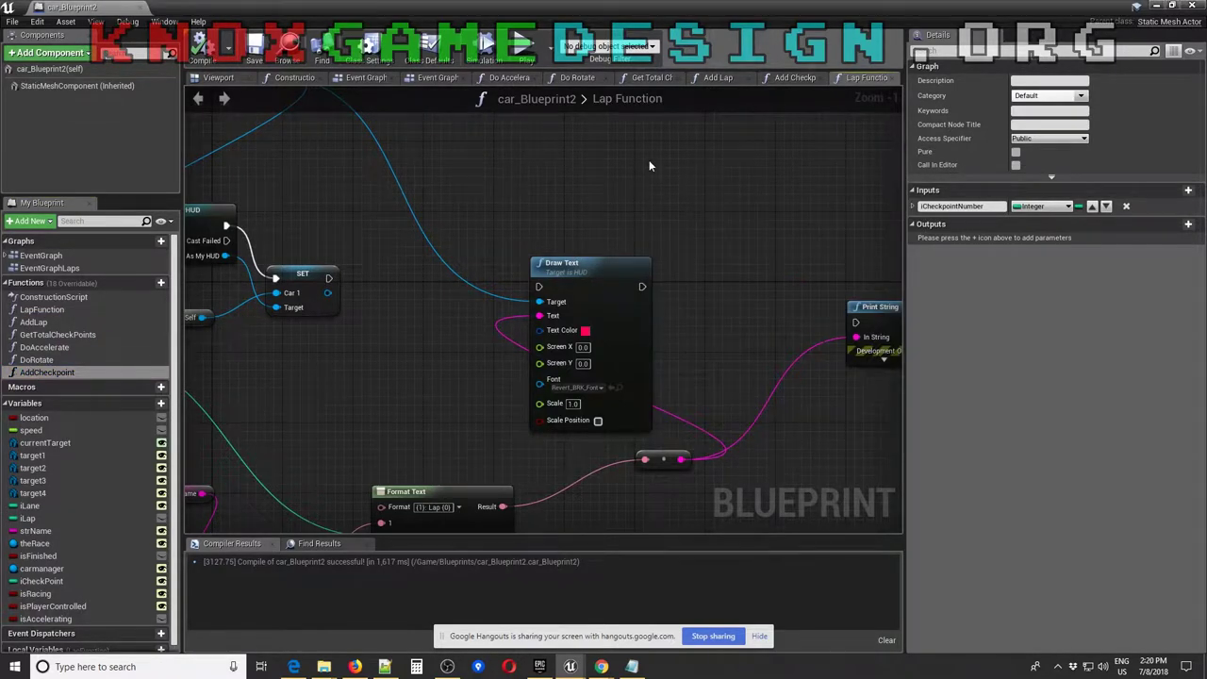
Add a Branch node to the Lap Function graph, then delete it and save
right_click(649, 165)
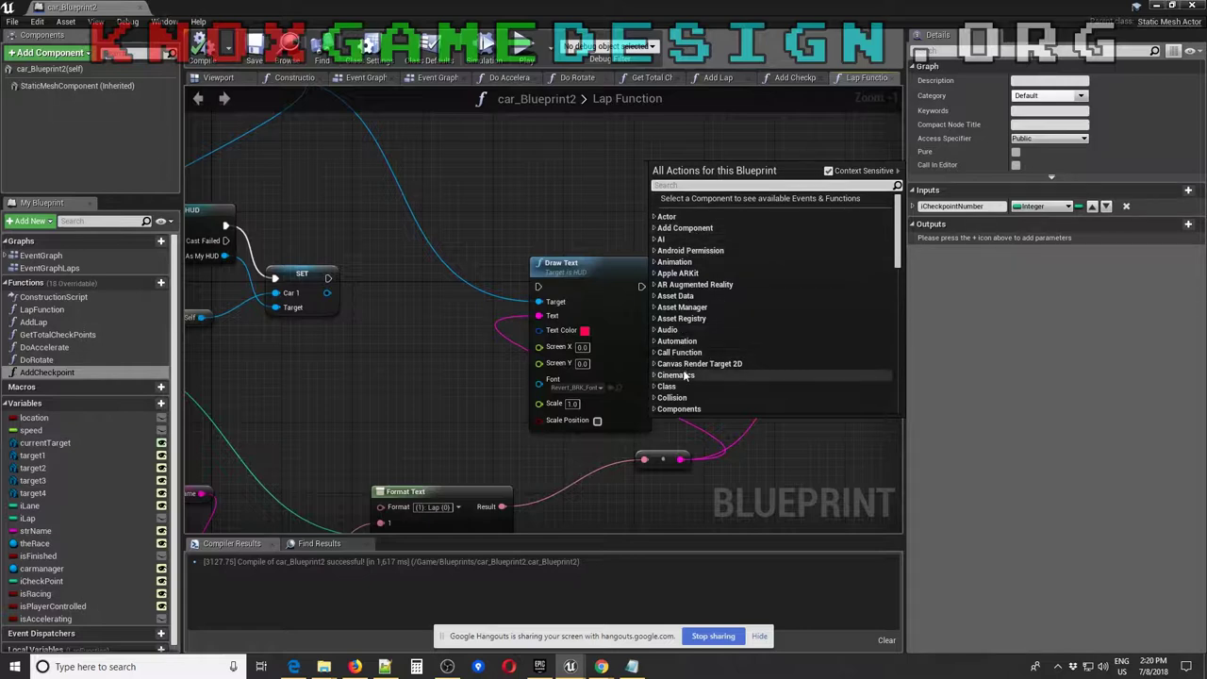
click(666, 186)
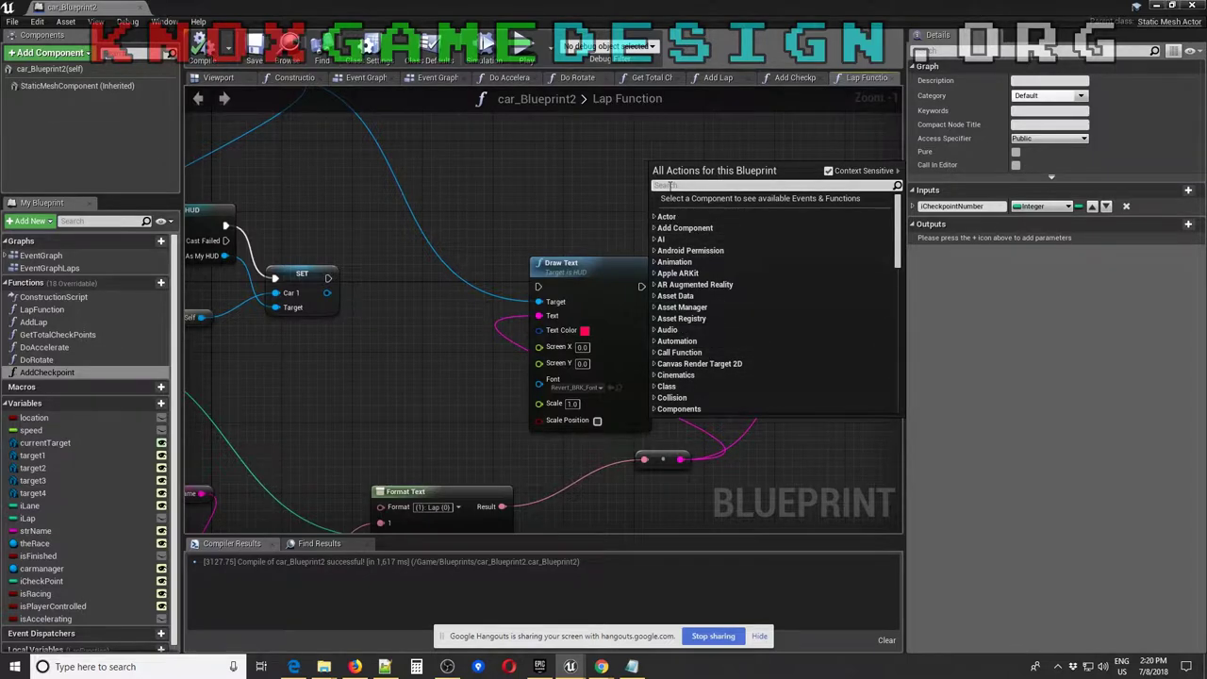
text(branch)
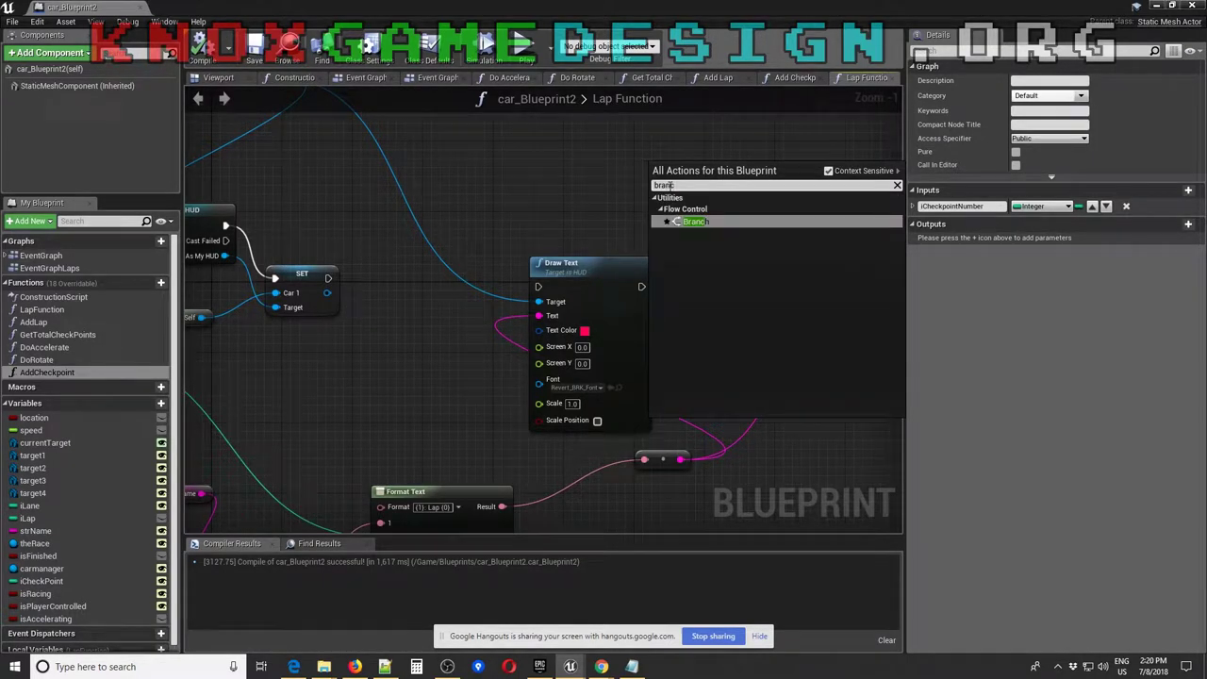
click(686, 221)
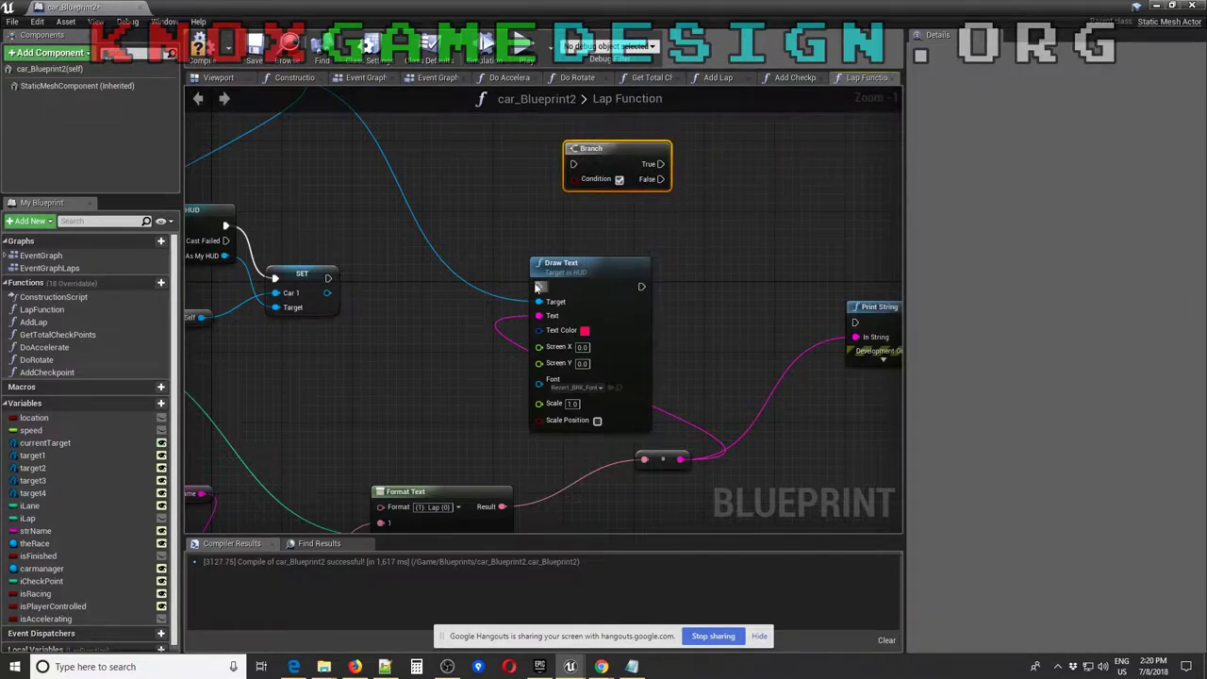
right_drag(488, 185, 528, 356)
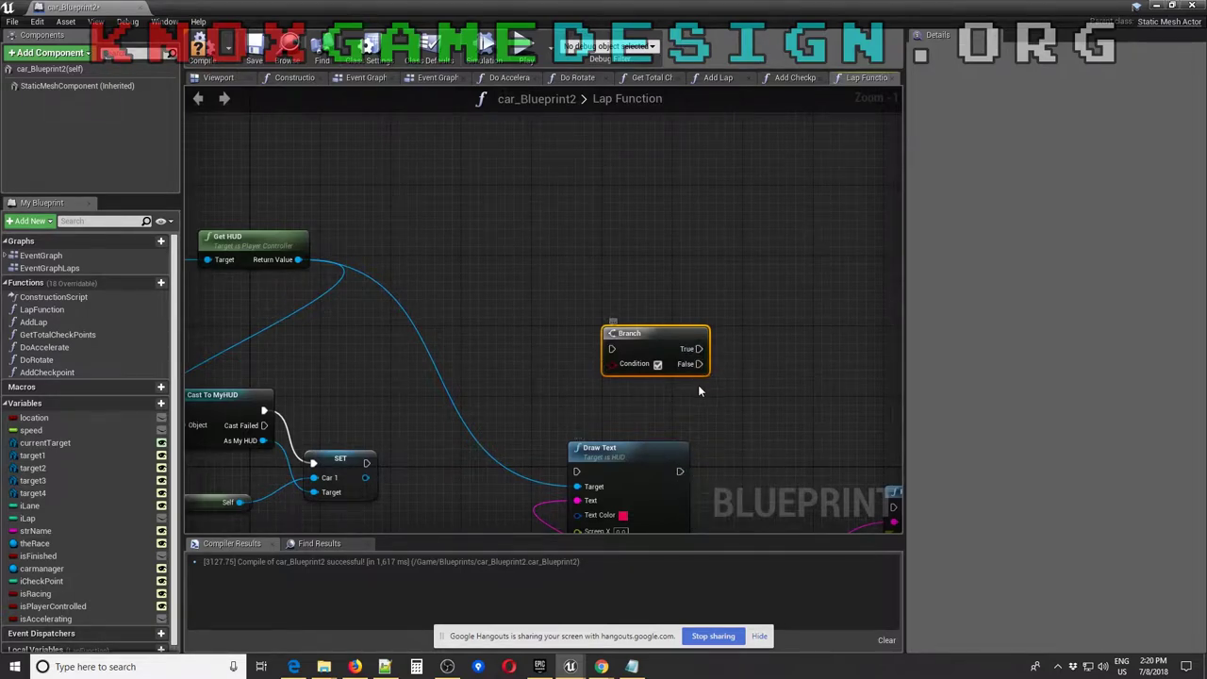
mouse_move(727, 368)
right_down()
mouse_move(685, 315)
mouse_move(571, 245)
right_up()
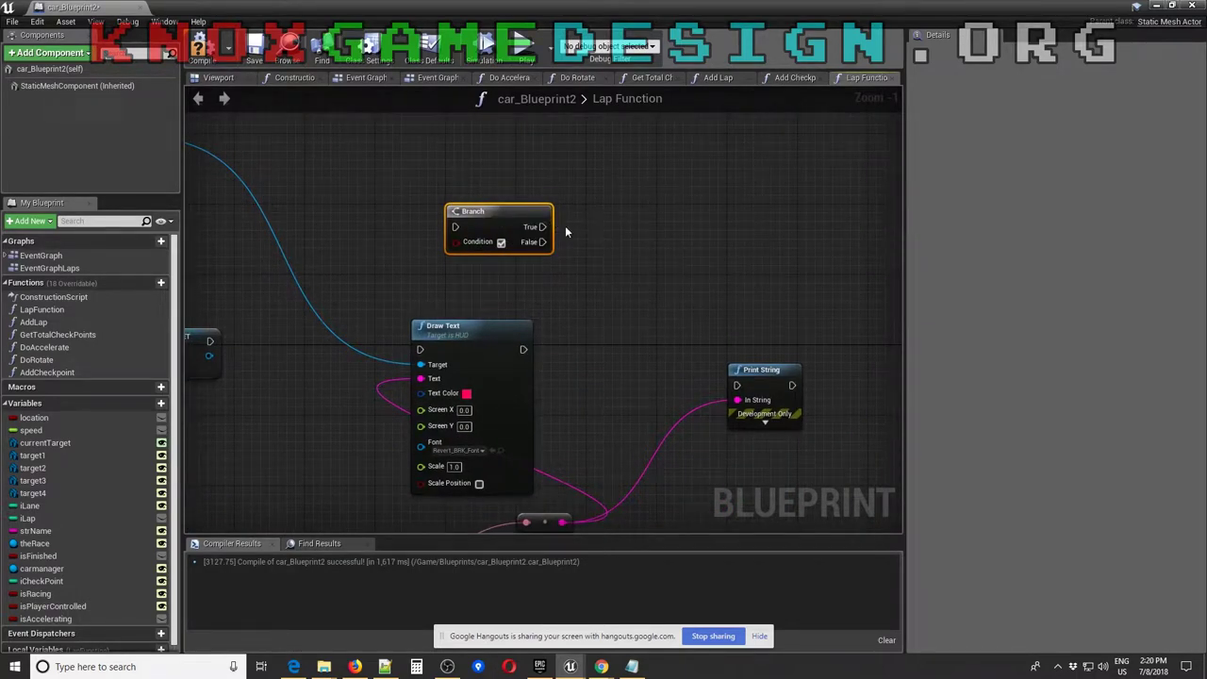
key(Delete)
click(255, 47)
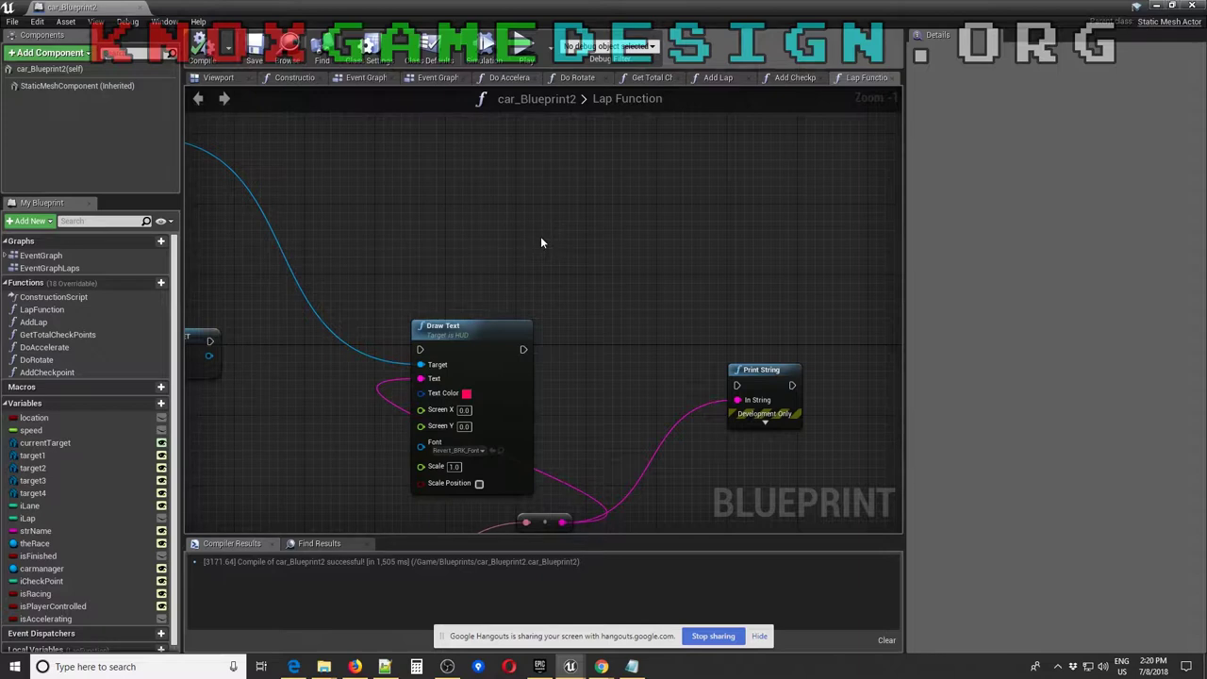
Add a float greater-than comparison and a Branch, feeding the comparison into Branch's Condition
right_click(708, 185)
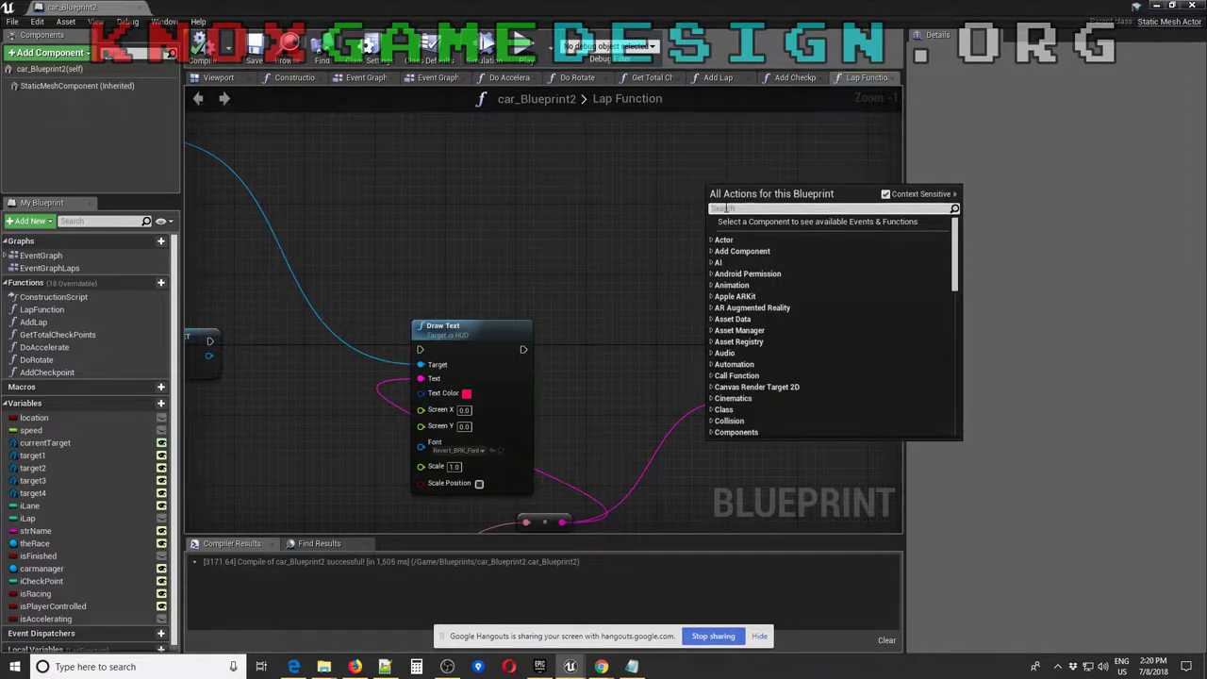
text(>)
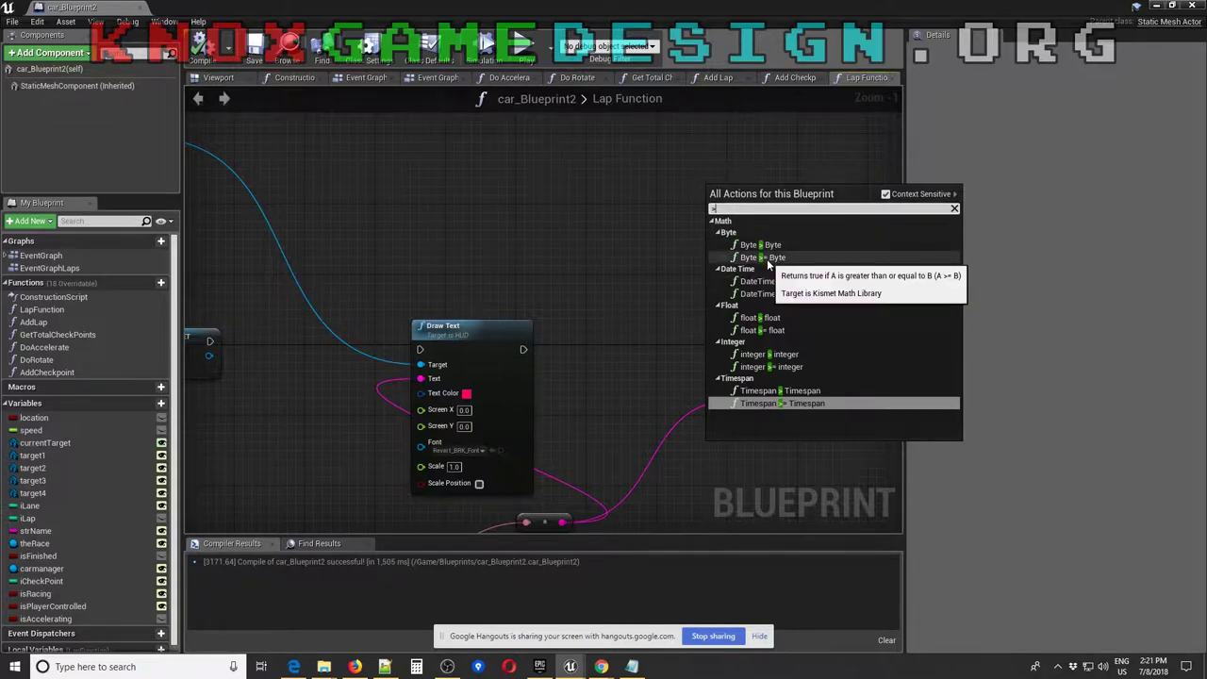
click(752, 318)
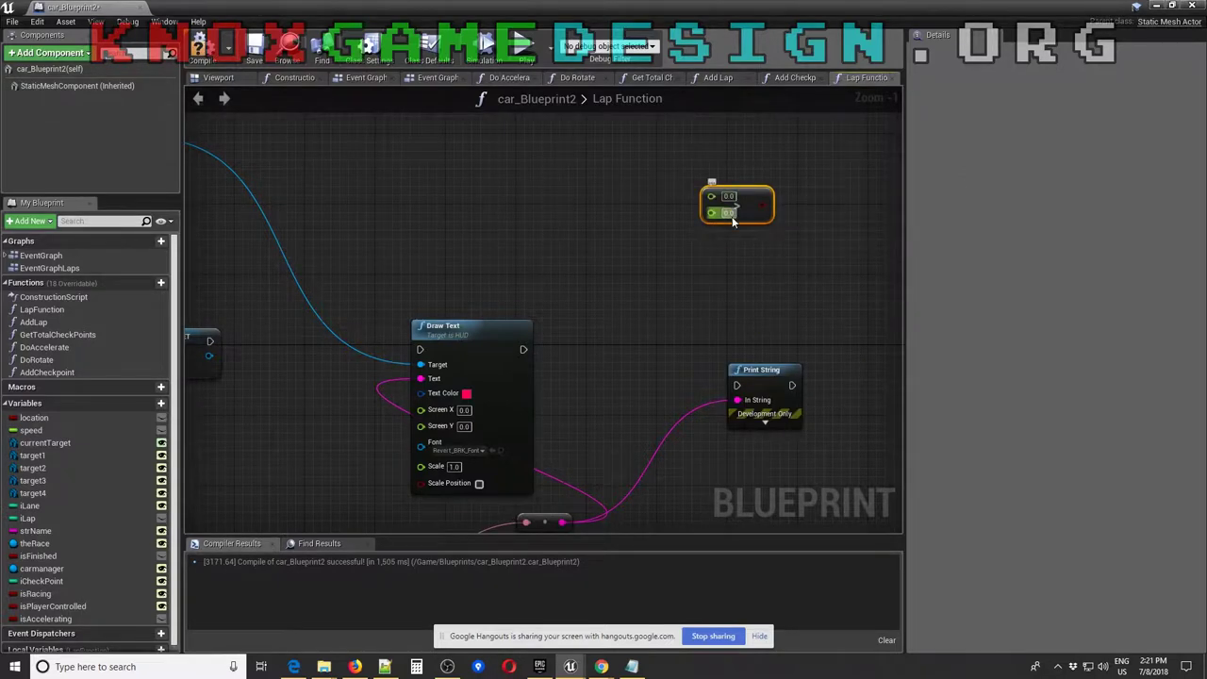
drag(738, 210, 650, 262)
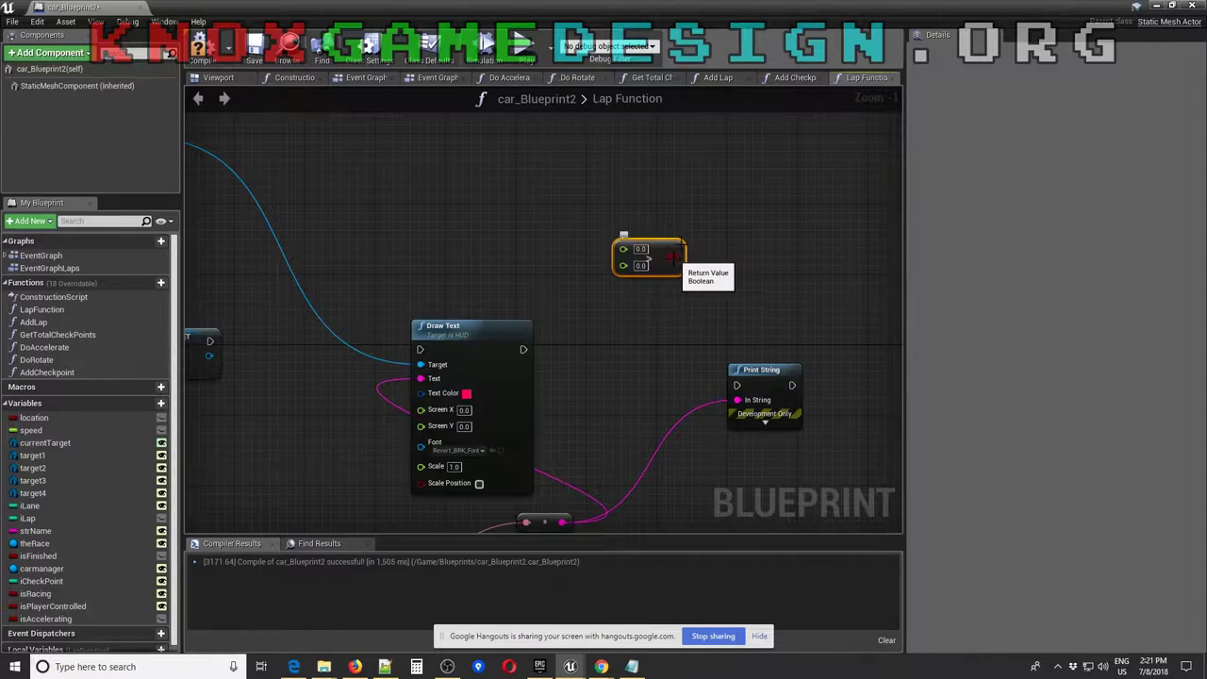
right_click(701, 198)
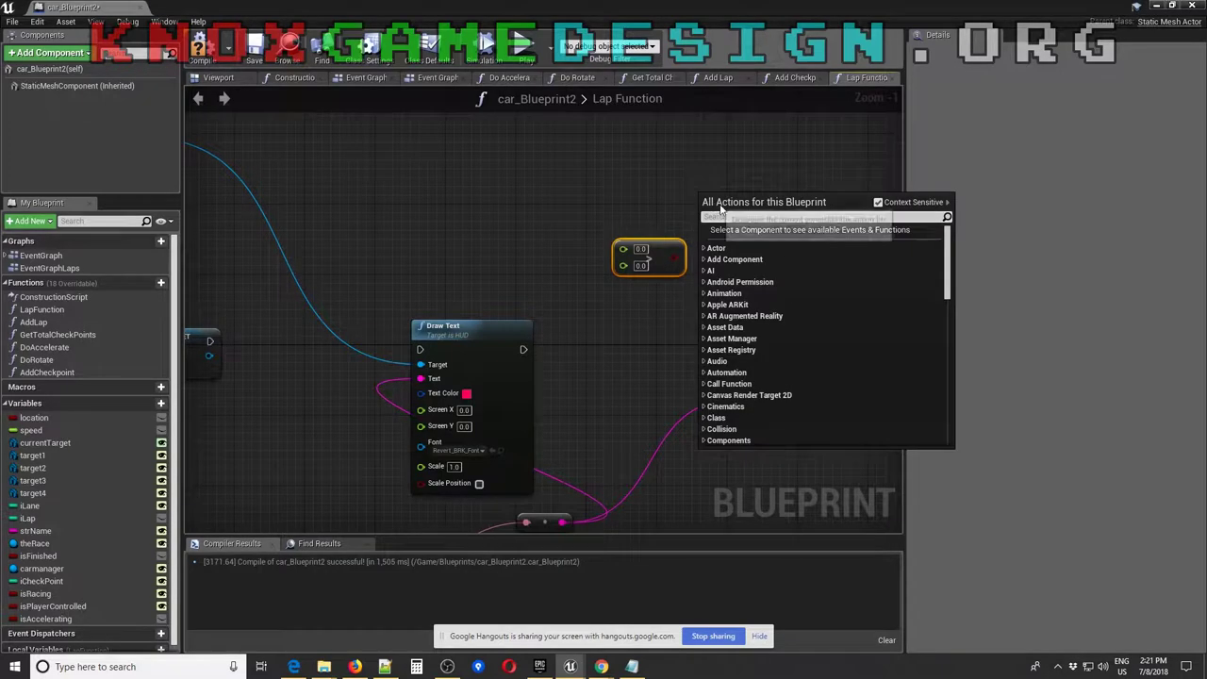
text(bra)
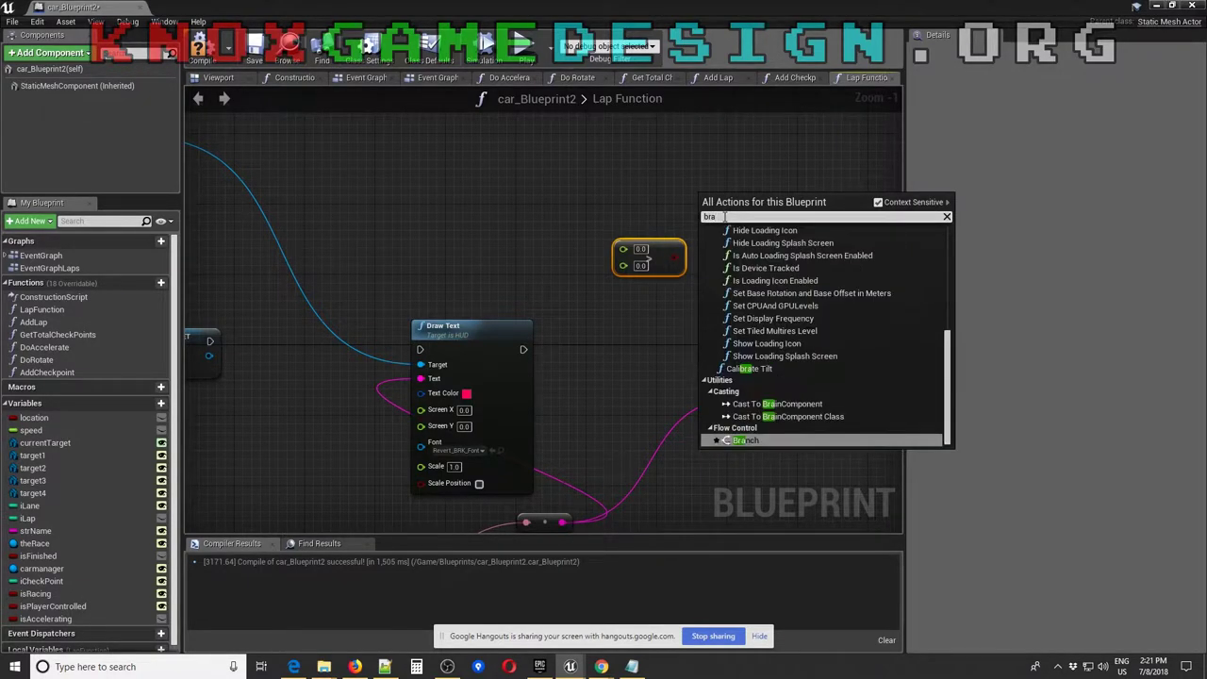
click(743, 441)
drag(674, 257, 710, 233)
Place an iLane getter left of the comparison as its first value
click(640, 249)
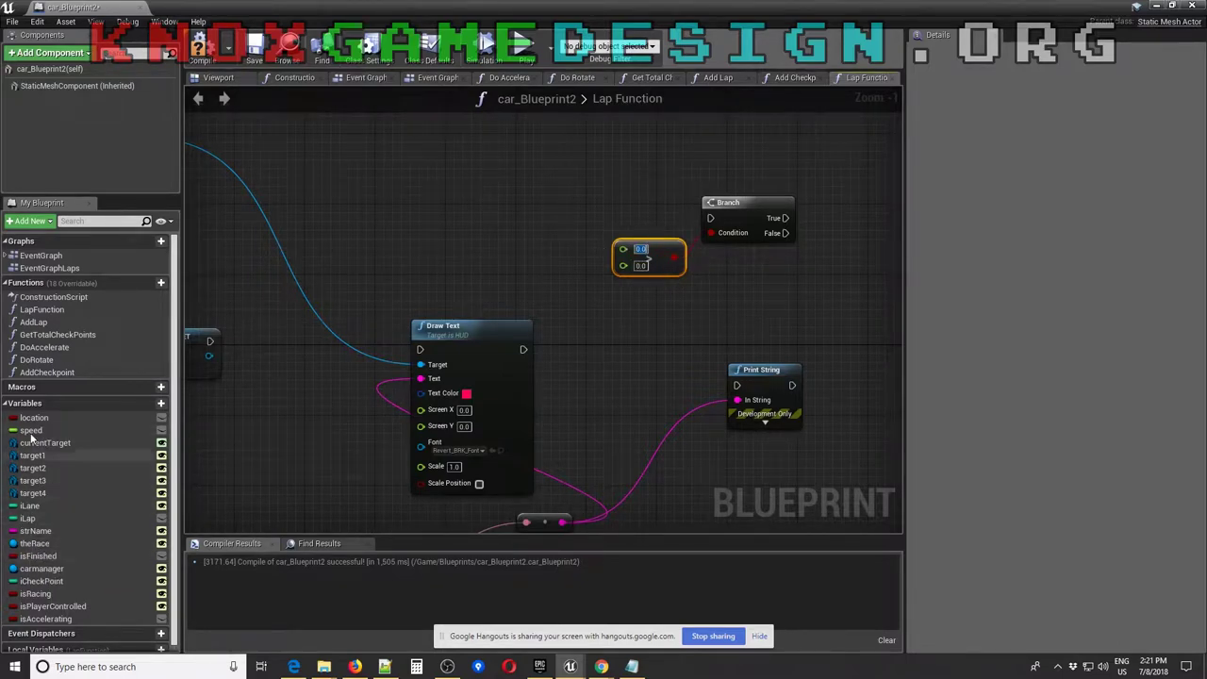
scroll(56, 594, down, 1)
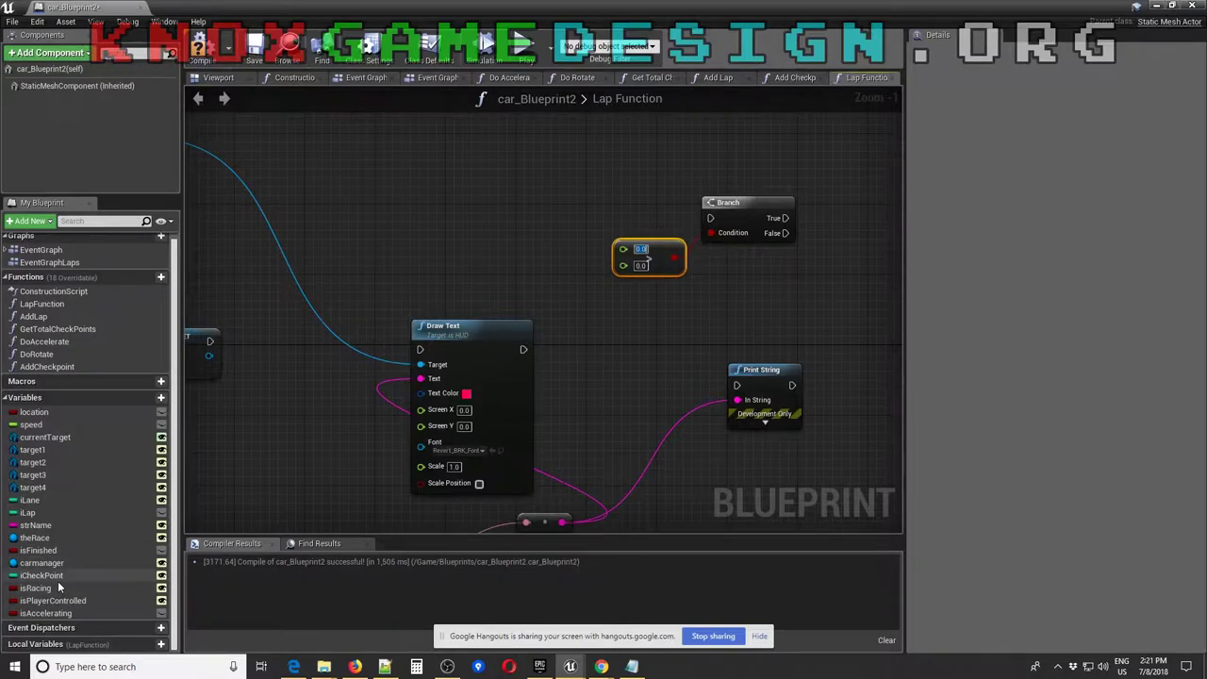
click(57, 500)
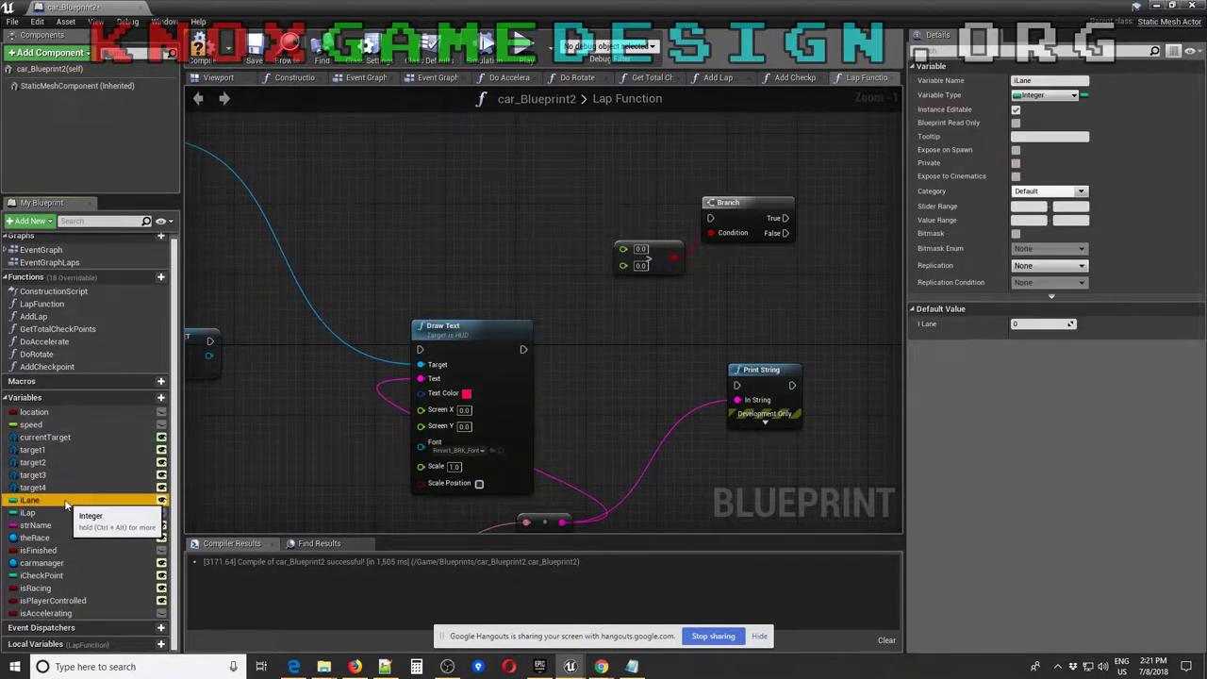
drag(56, 500, 489, 237)
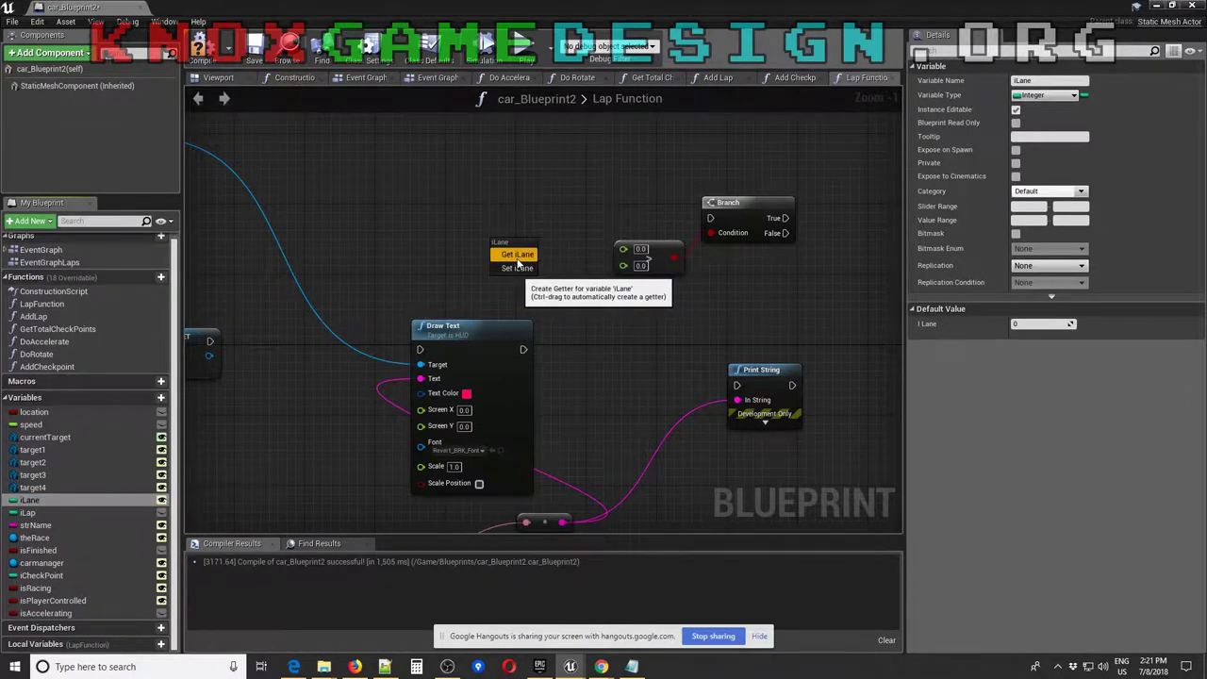
click(517, 259)
drag(522, 248, 622, 249)
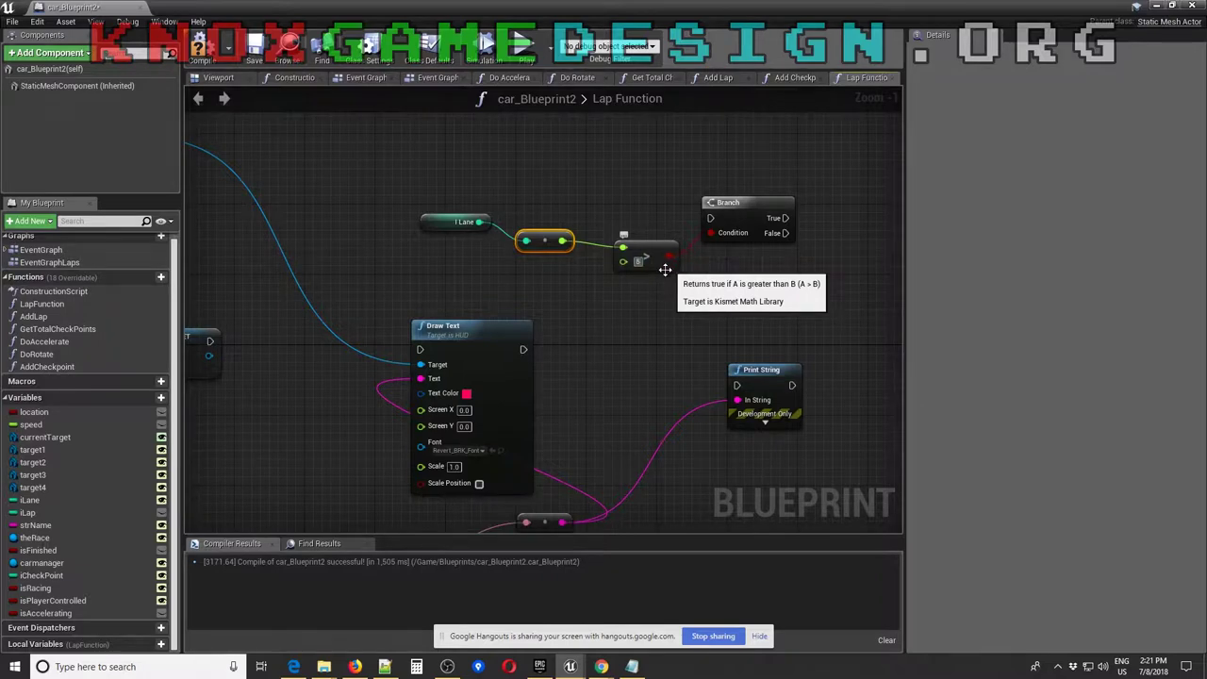
Delete the Branch, comparison, conversion and iLane getter nodes, then save car_Blueprint2
drag(787, 220, 837, 219)
key(Escape)
click(750, 210)
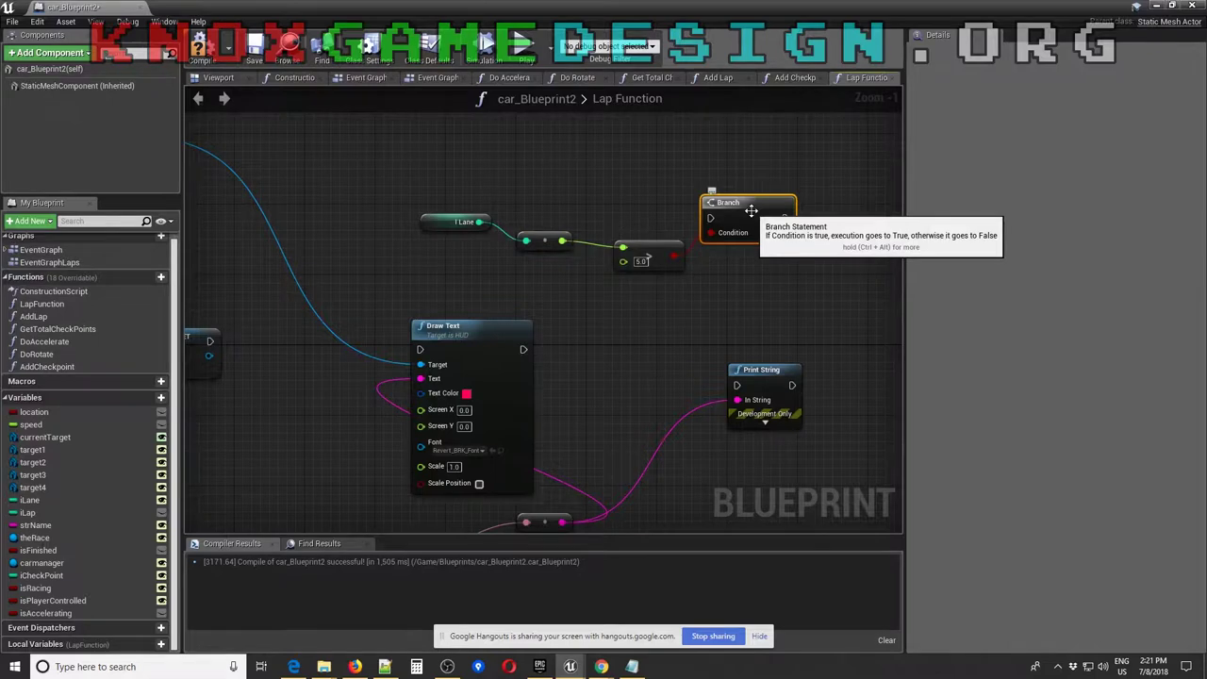
key(Delete)
click(658, 250)
key(Delete)
click(561, 233)
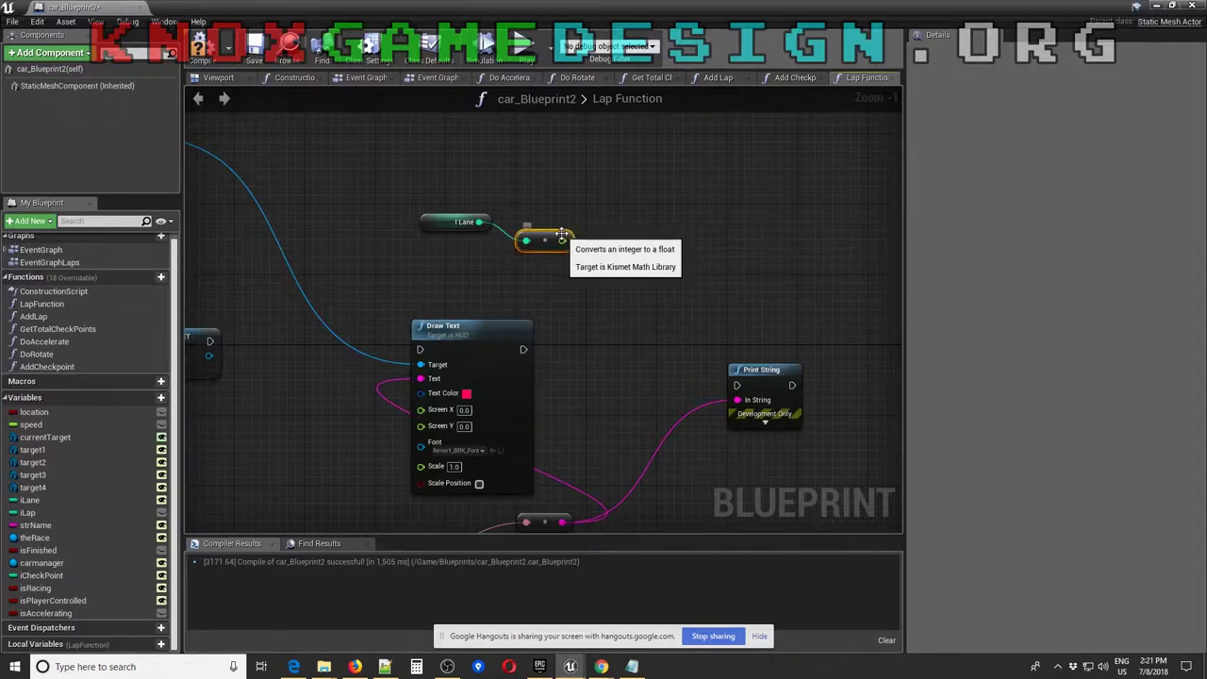
key(Delete)
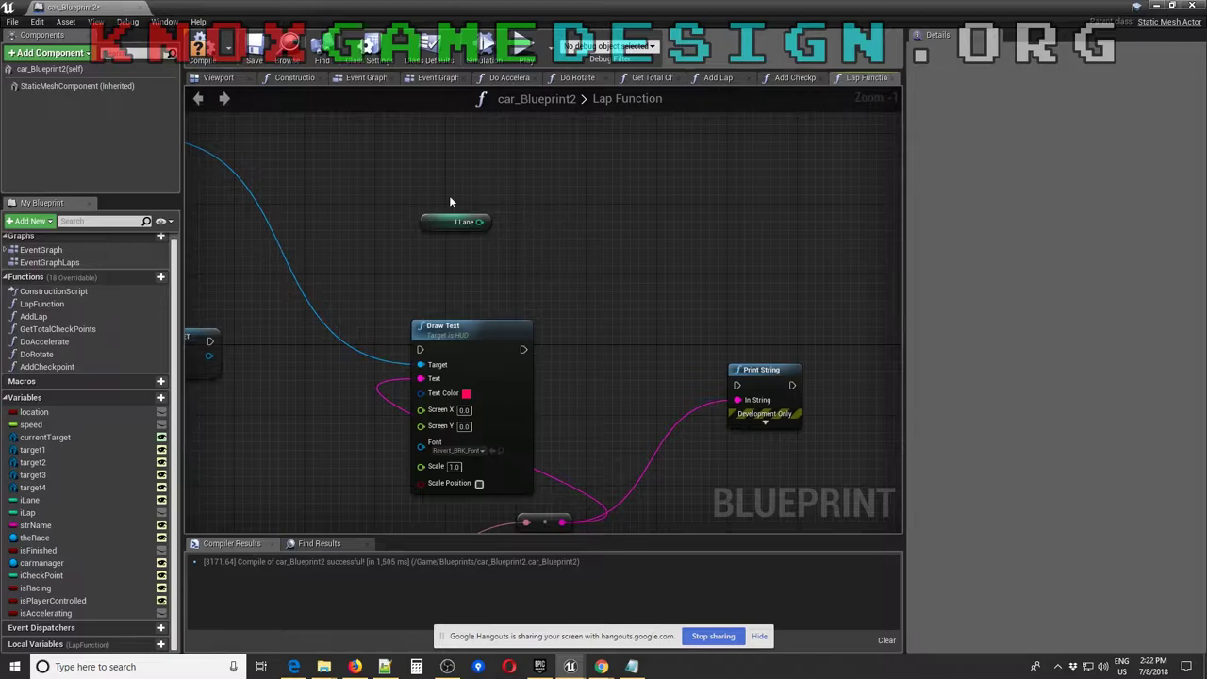
click(432, 222)
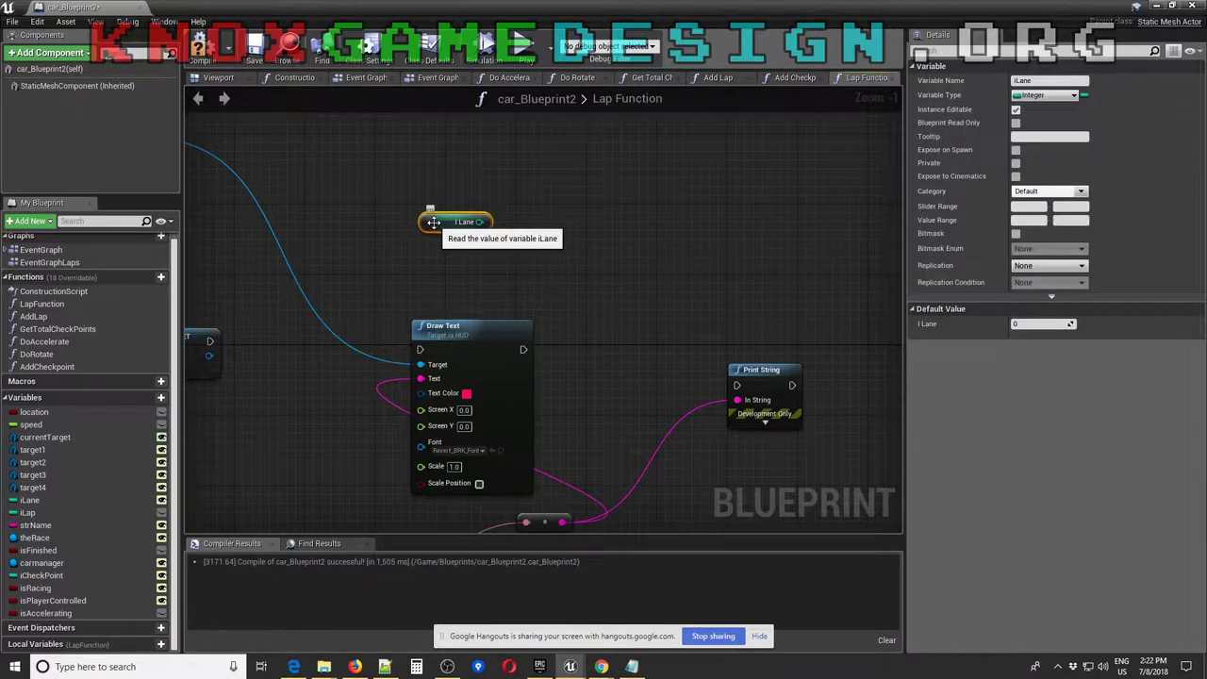
key(Delete)
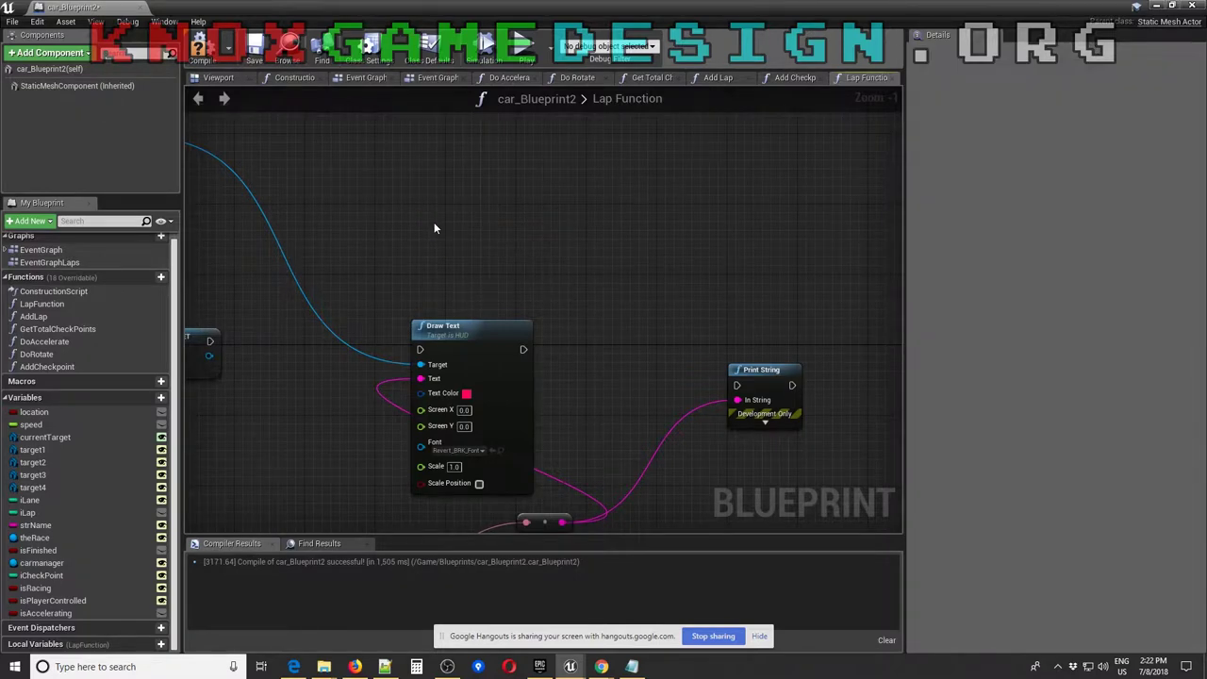
click(255, 47)
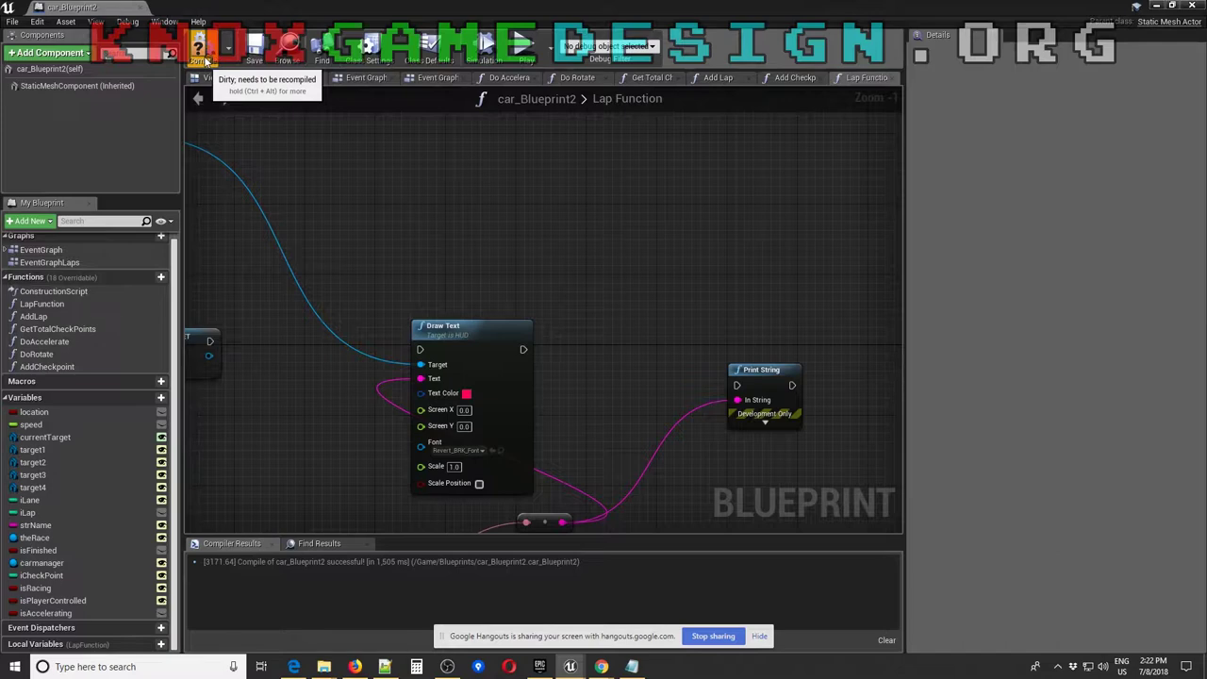
click(1158, 8)
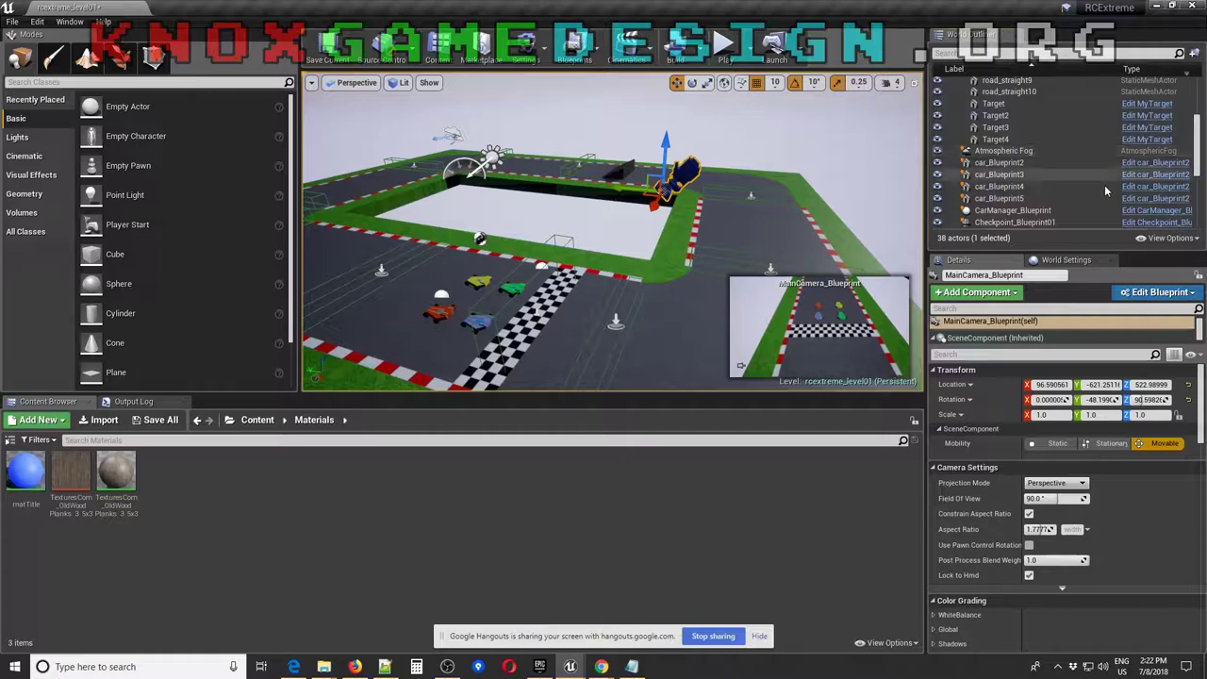
Select CarManager_Blueprint, confirm Car 1 is car_Blueprint2, then edit CarManager_Blueprint
click(1037, 211)
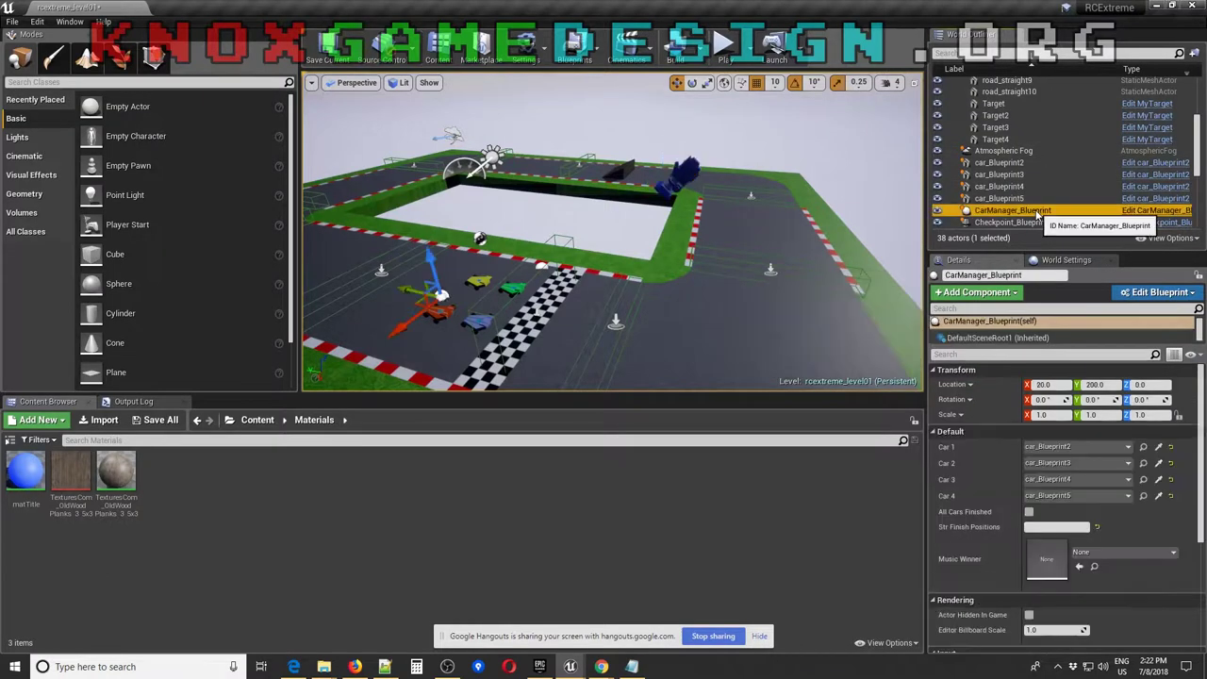
click(1044, 450)
click(1043, 451)
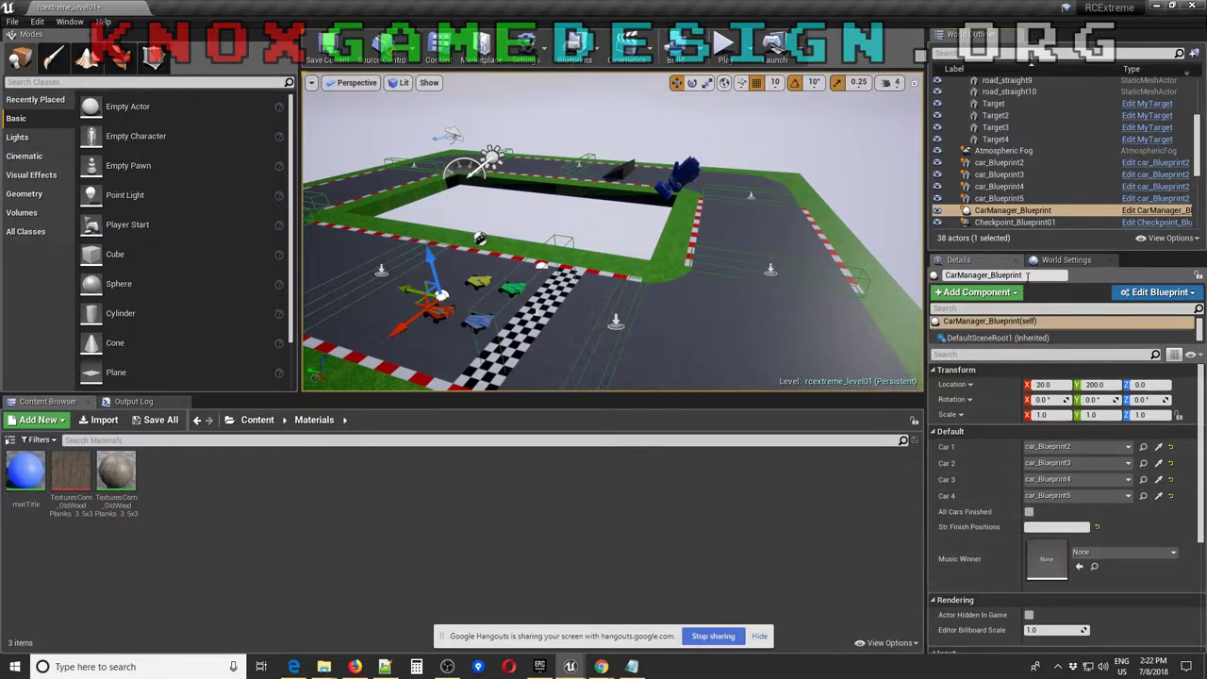
click(1131, 215)
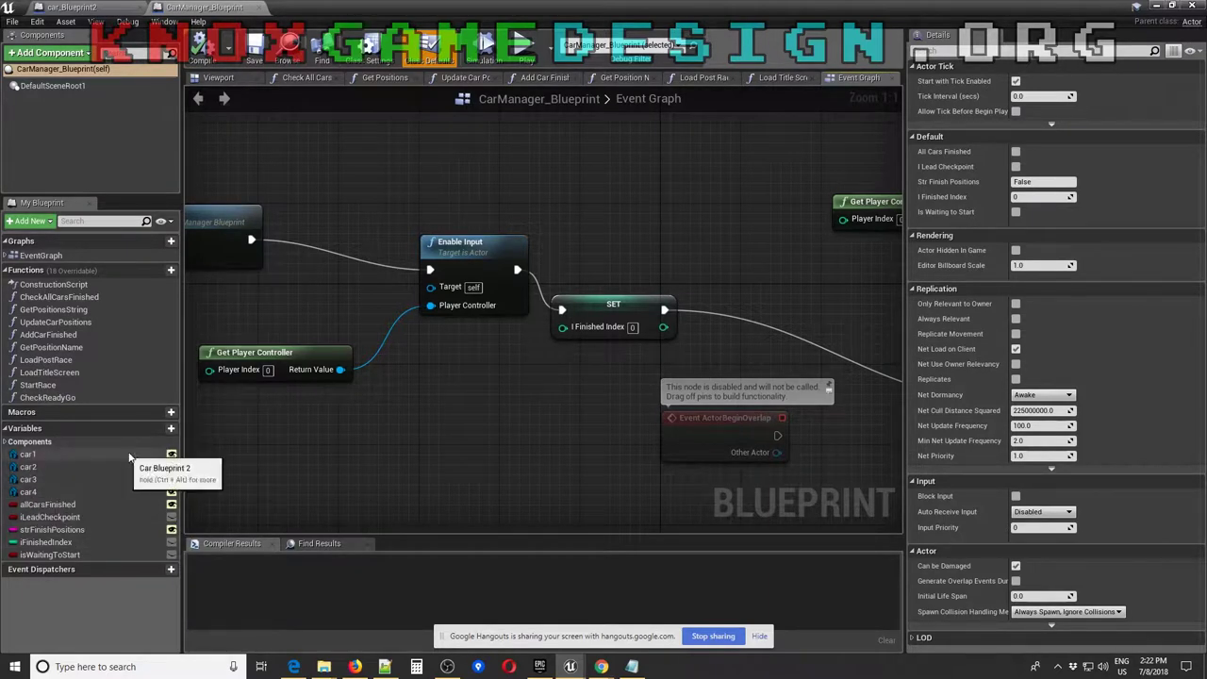
Make car1 no longer publicly editable, then close the CarManager_Blueprint editor
click(171, 455)
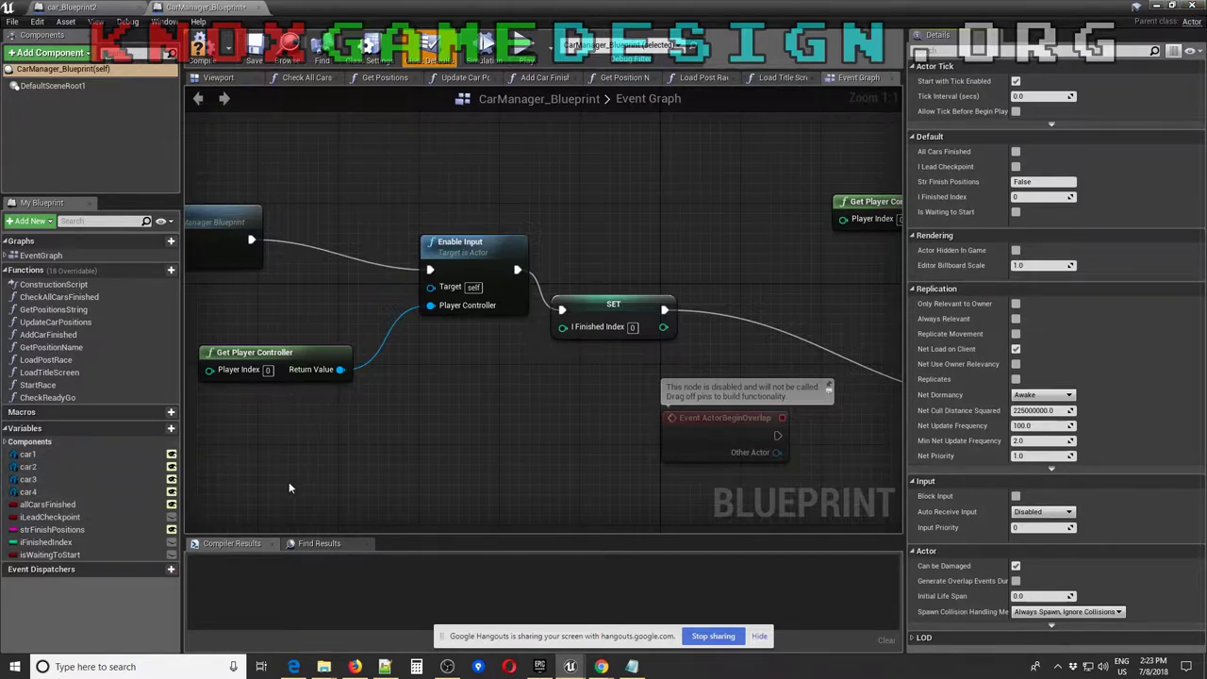
click(1191, 7)
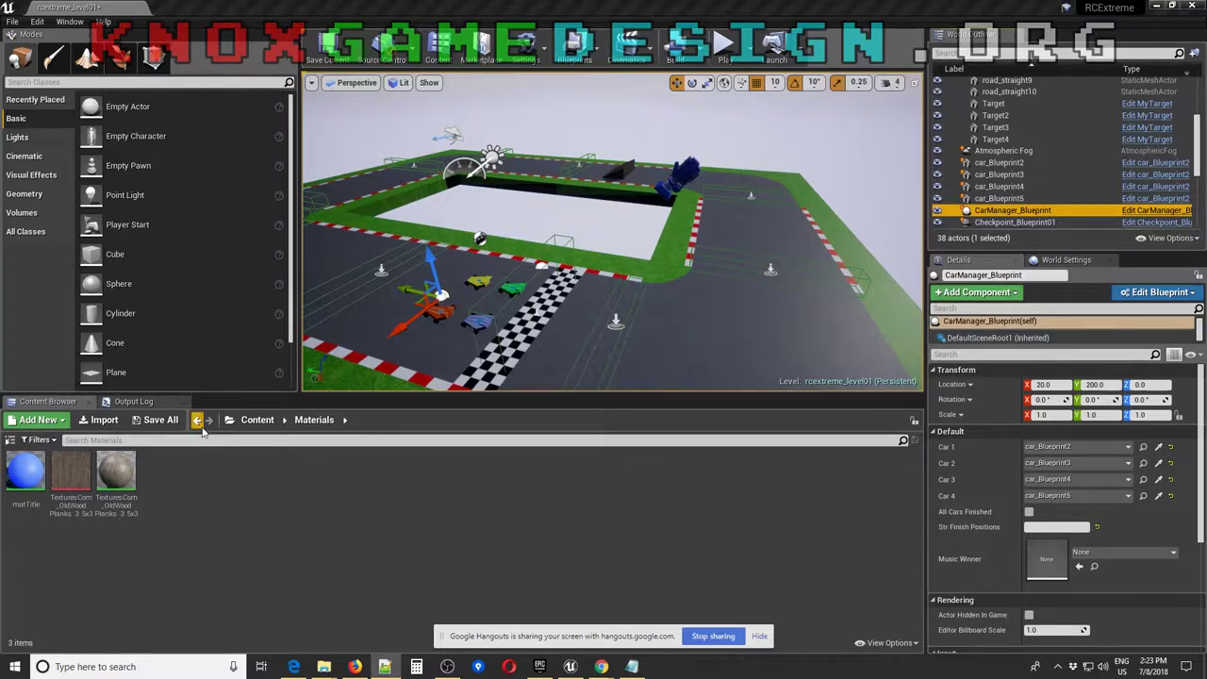
Go up to the Content folder, fly toward the start-line cars, and open Blueprints
click(258, 421)
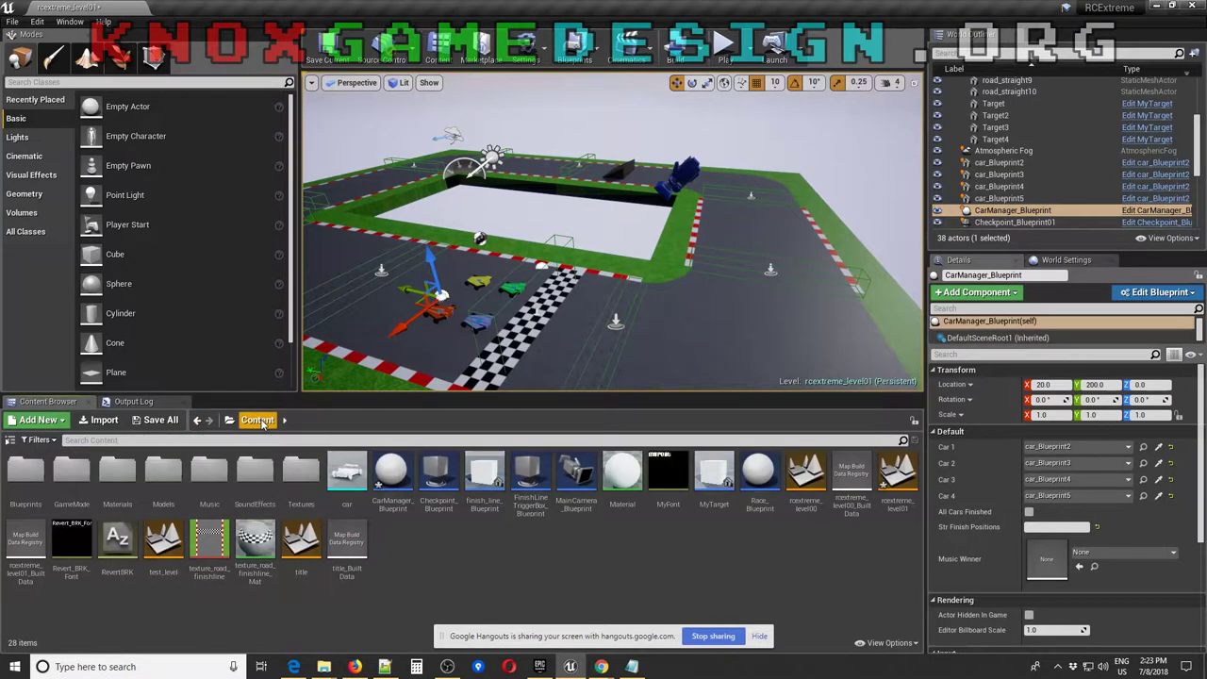
mouse_move(369, 332)
right_down()
mouse_move(368, 274)
mouse_move(424, 262)
mouse_move(369, 332)
right_up()
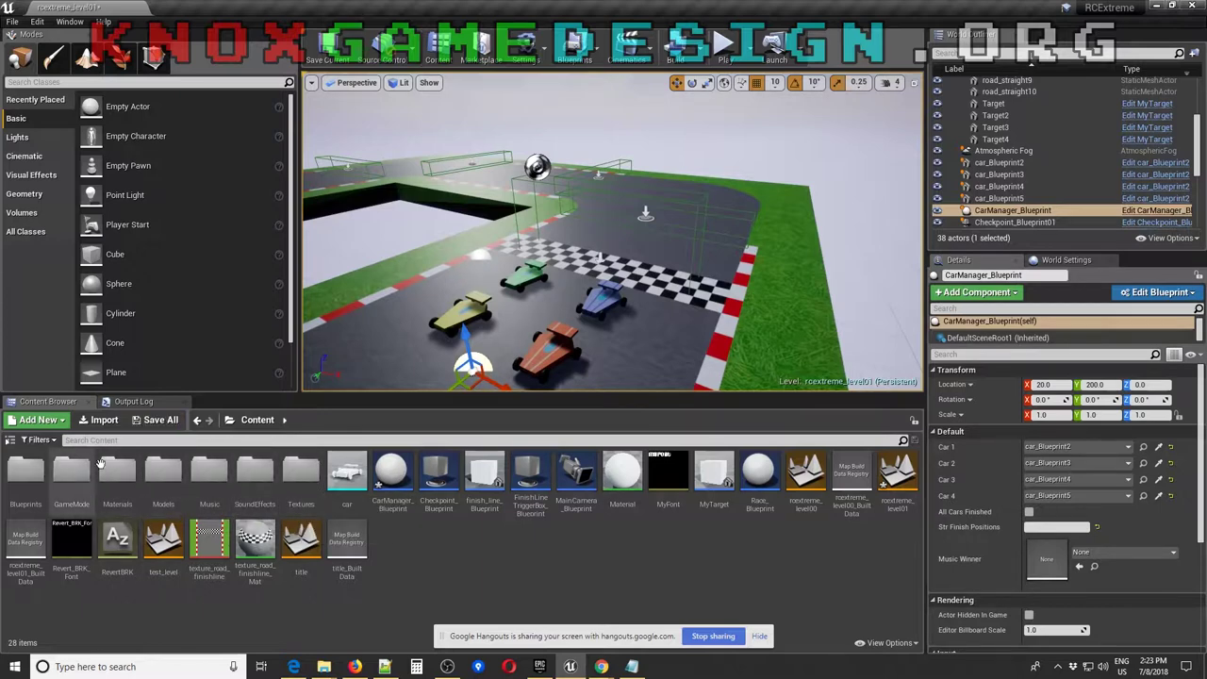
click(41, 488)
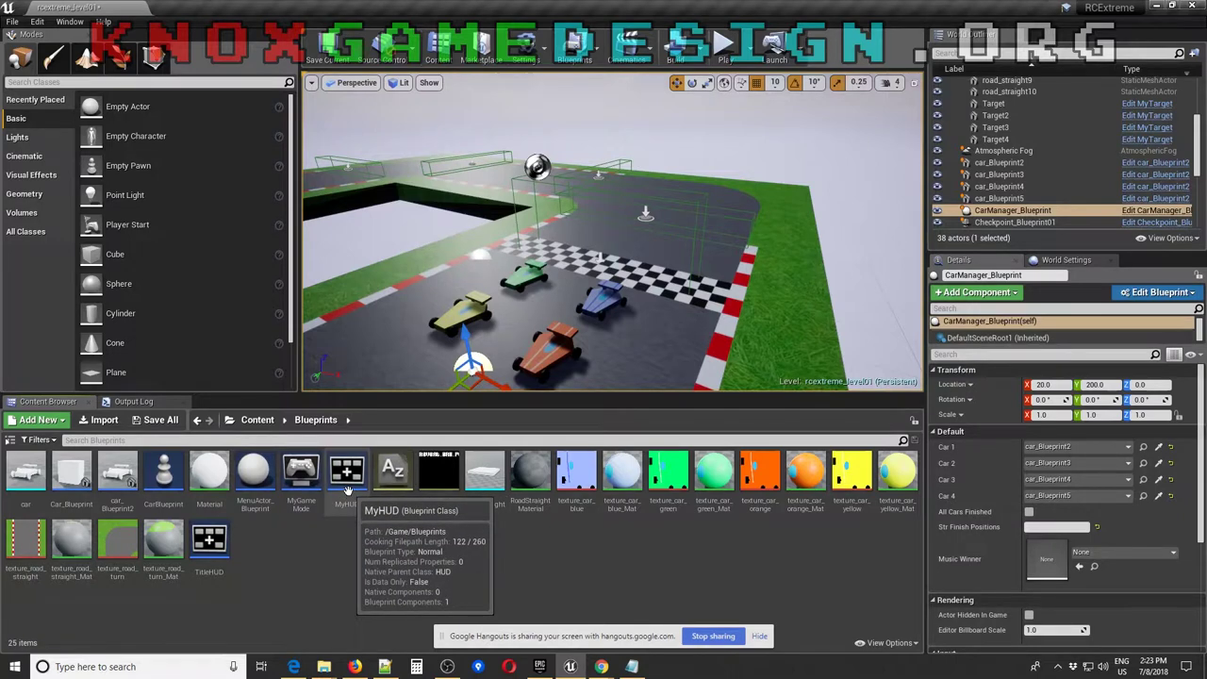
Open MyHUD, bring Event Receive Draw HUD and Draw Text into view, then close it
double_click(347, 481)
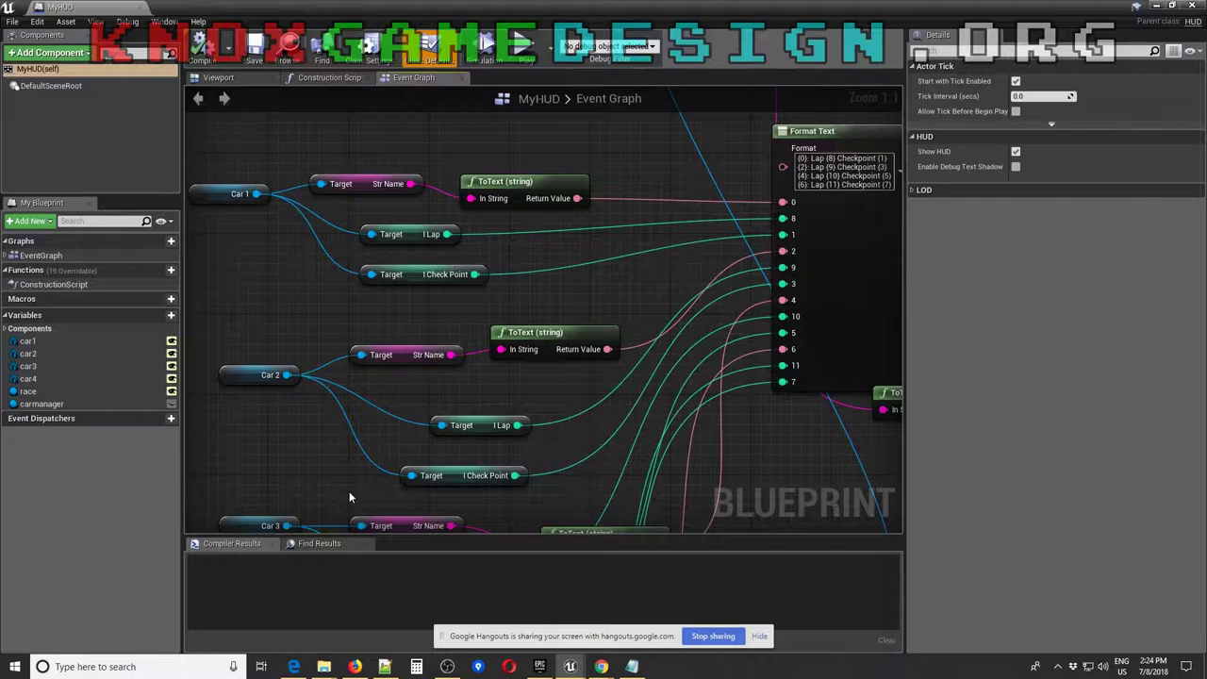
scroll(621, 429, down, 10)
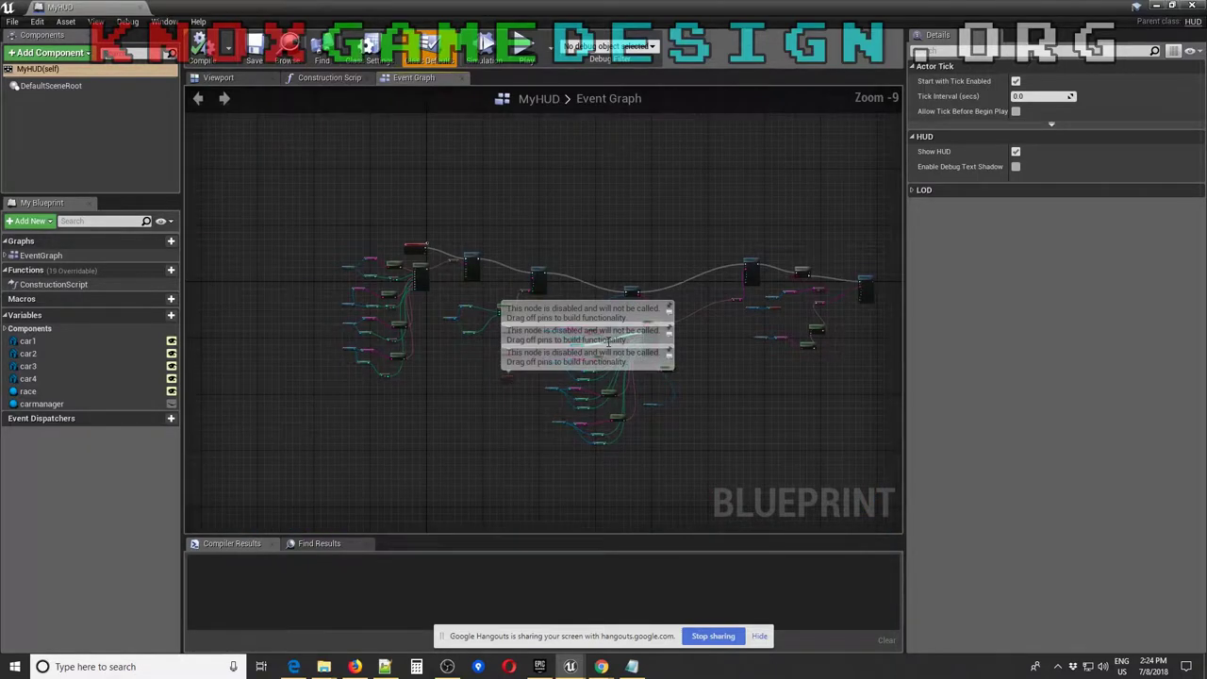
scroll(608, 341, up, 4)
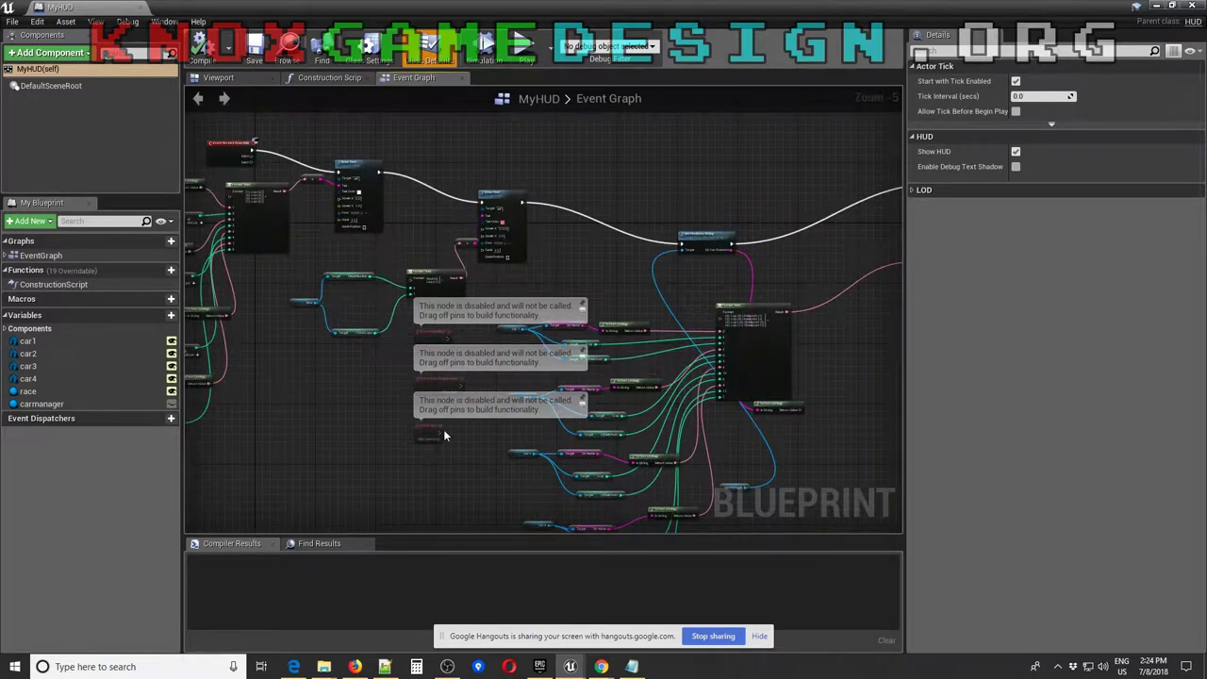
right_drag(181, 314, 348, 365)
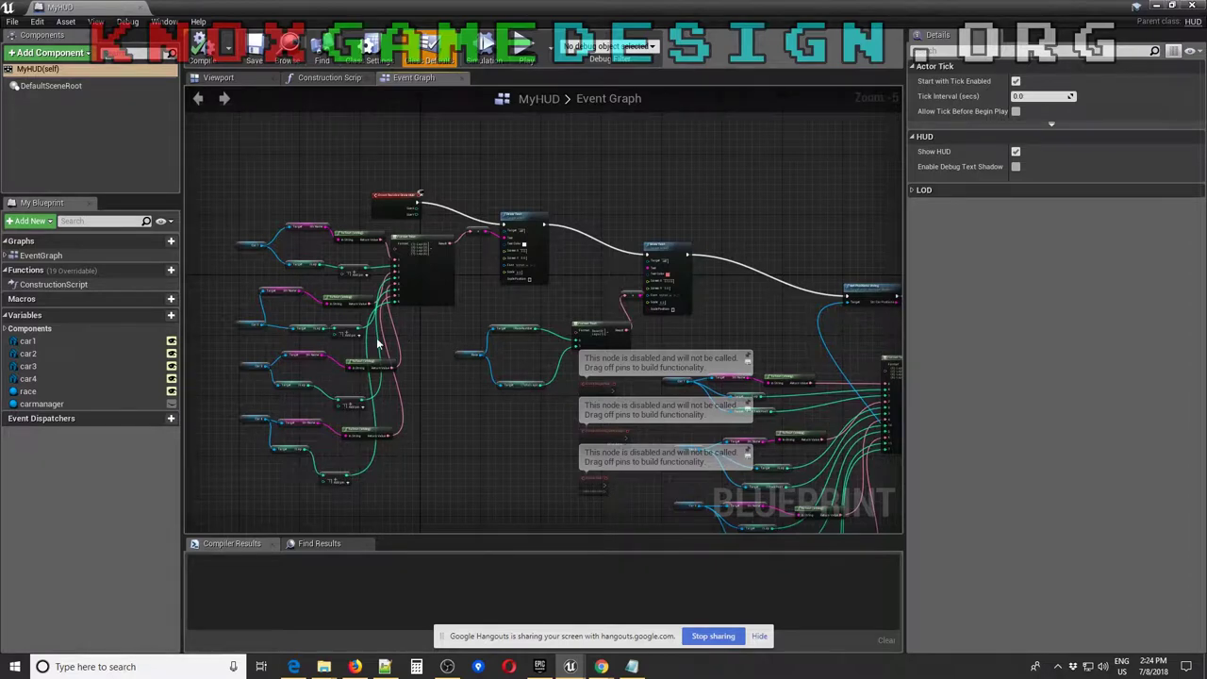
scroll(377, 344, up, 4)
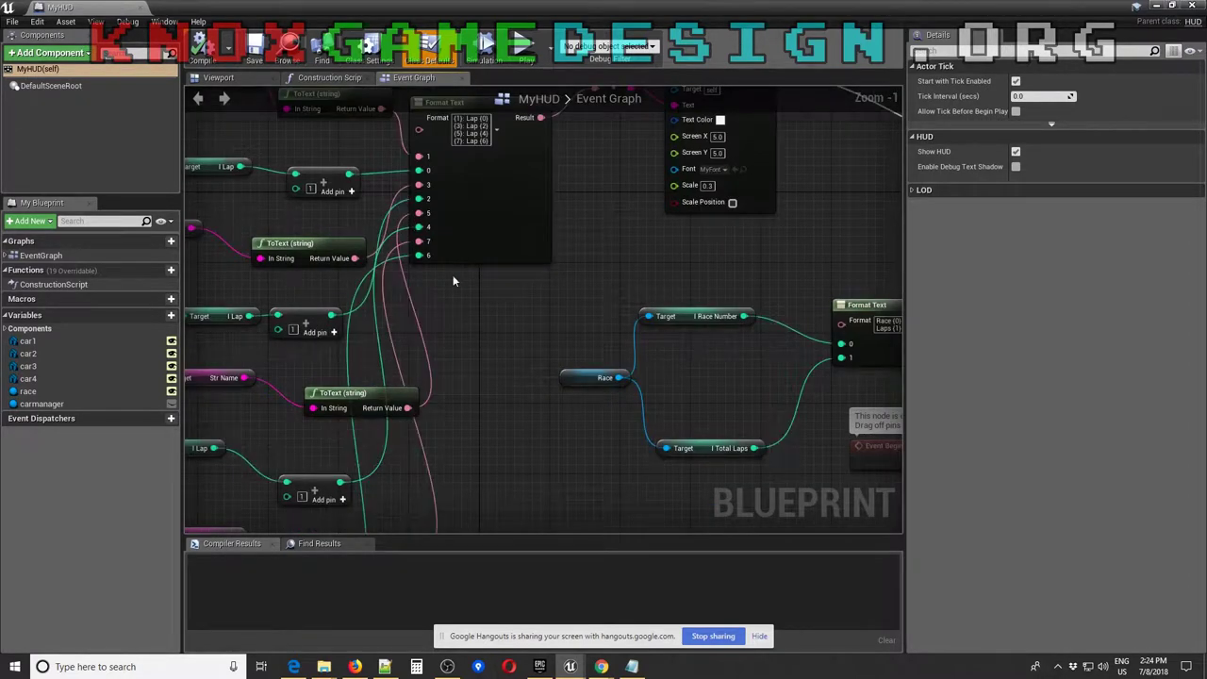
mouse_move(471, 333)
right_down()
mouse_move(471, 490)
mouse_move(460, 505)
mouse_move(490, 500)
mouse_move(537, 417)
mouse_move(375, 470)
right_up()
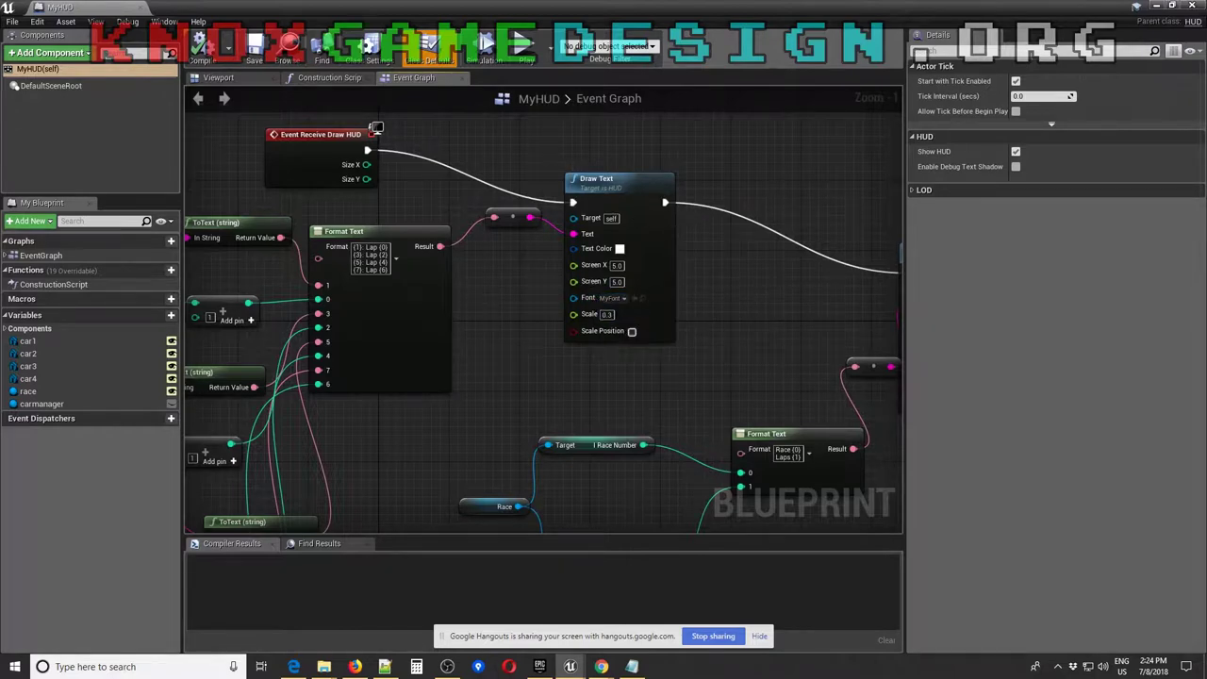
click(1190, 6)
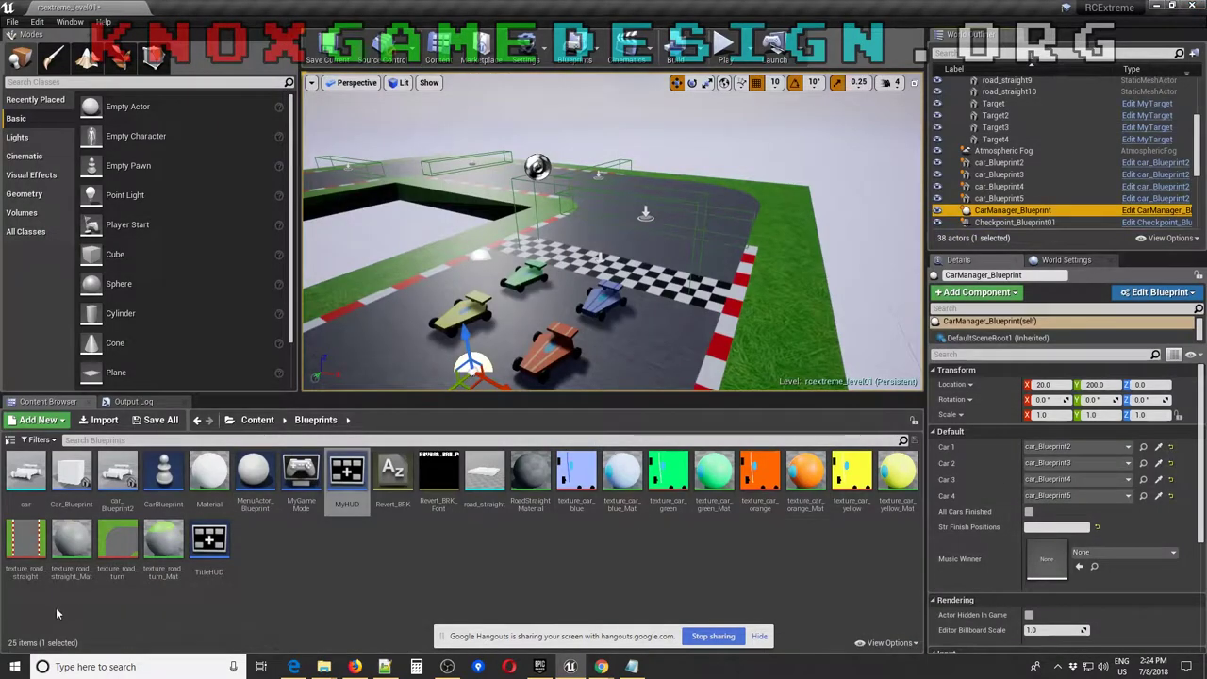
Open MyGameMode's class defaults to confirm HUD Class is MyHUD, then close them
click(316, 498)
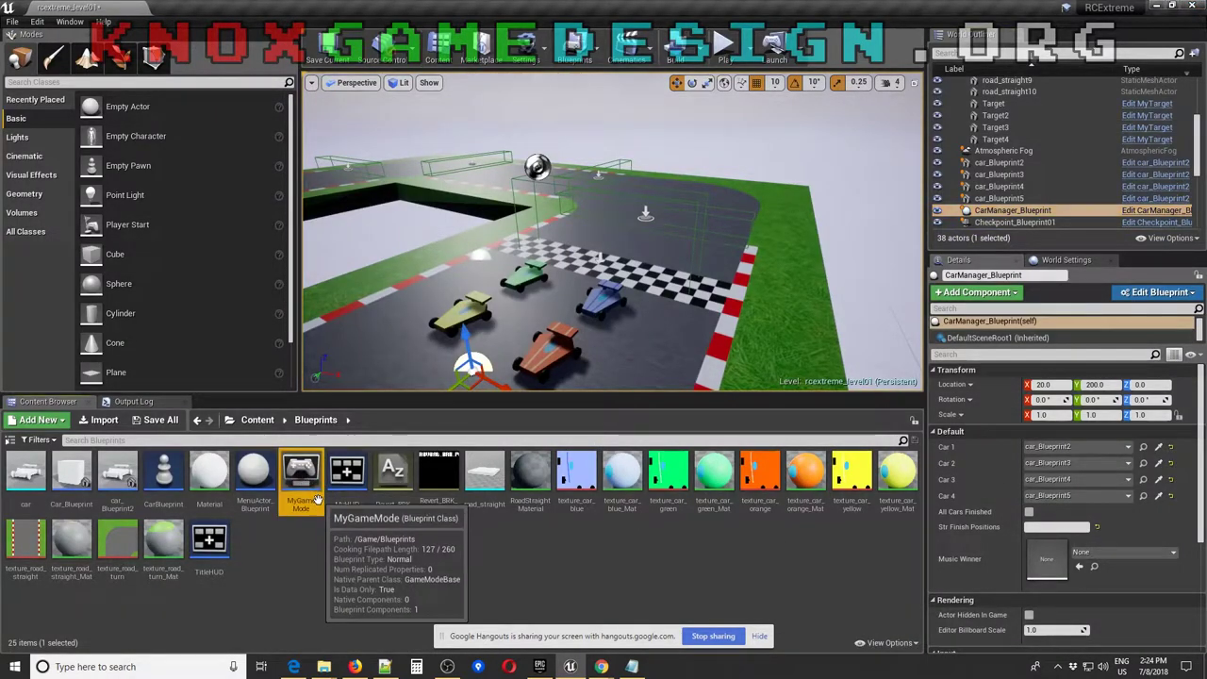
double_click(317, 499)
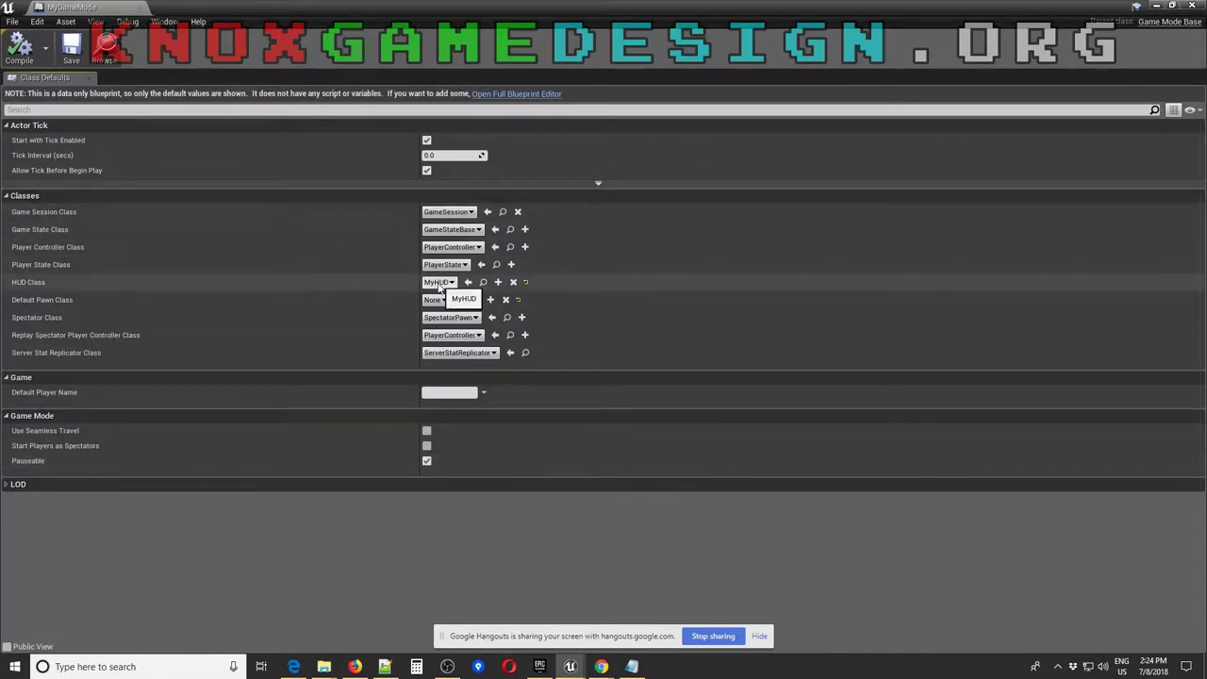
click(1193, 7)
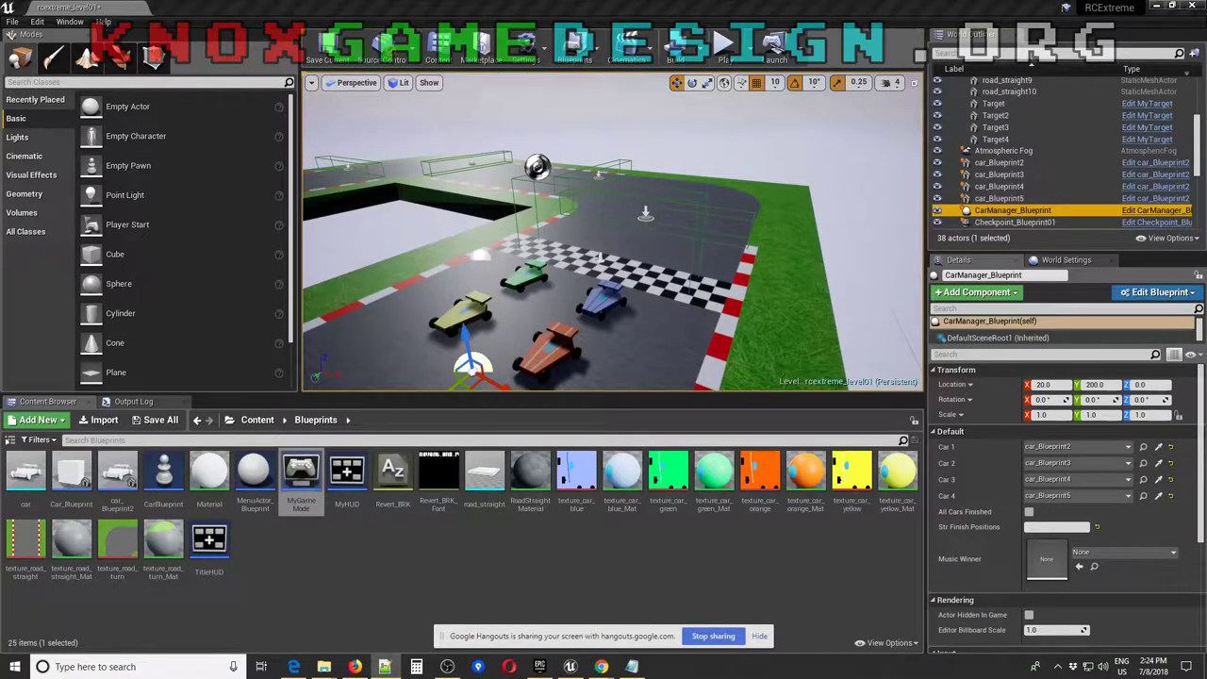
Check World Settings shows the MyGameMode override, then reopen the MyHUD blueprint
click(1065, 260)
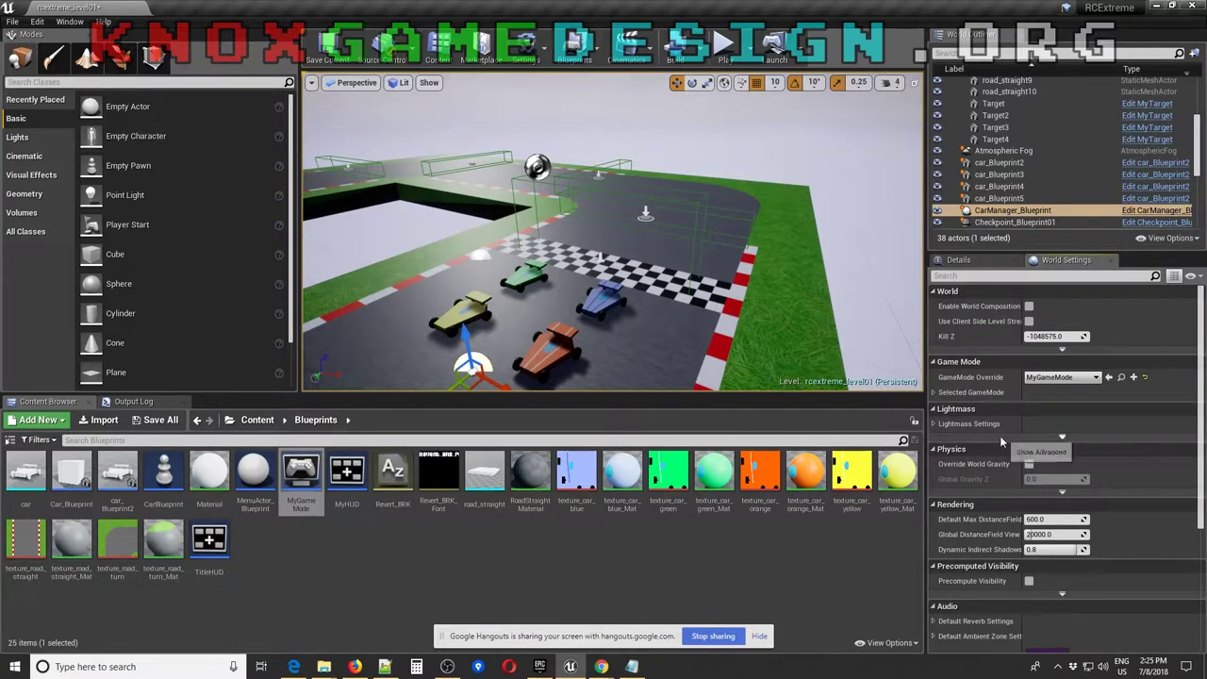
scroll(1002, 435, down, 5)
scroll(1007, 436, down, 1)
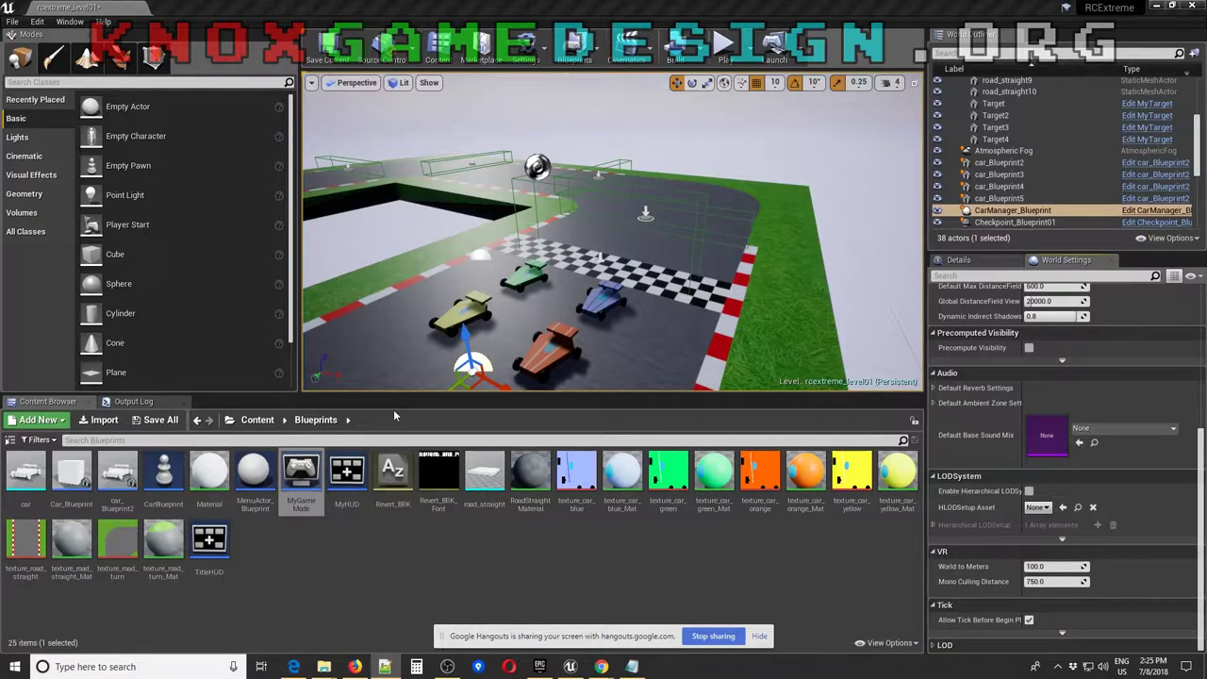
double_click(345, 476)
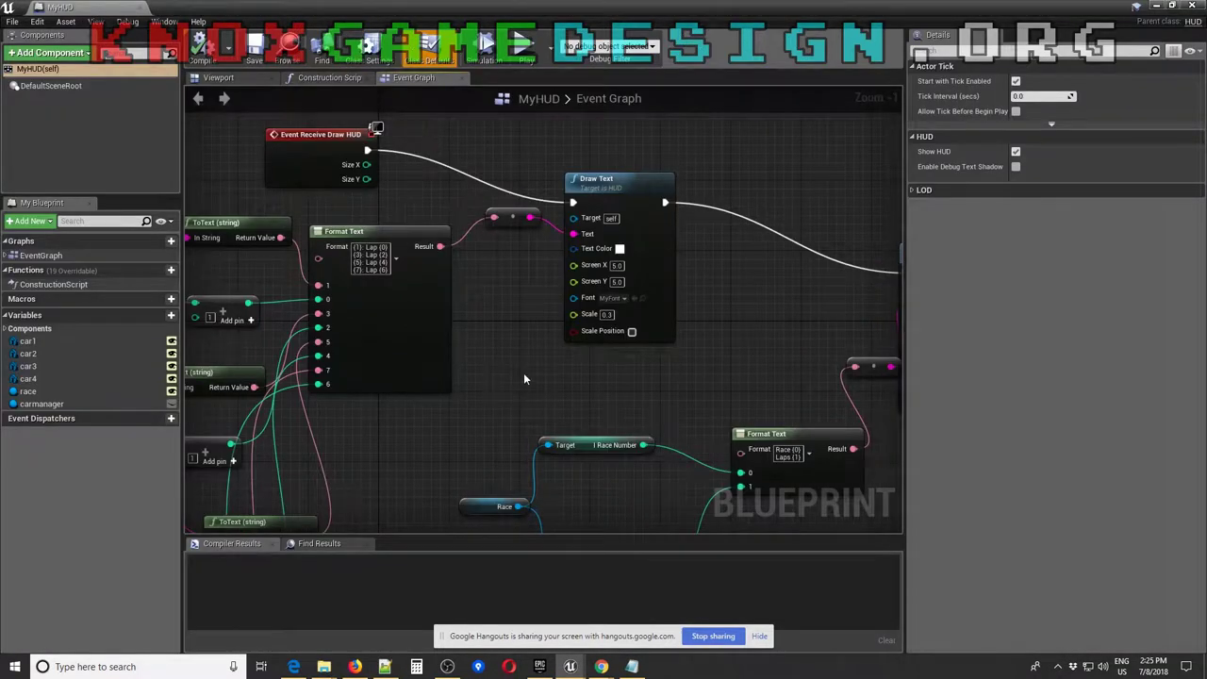
Select the Draw Text node and search the node list for 'drawtext' without adding anything
click(587, 181)
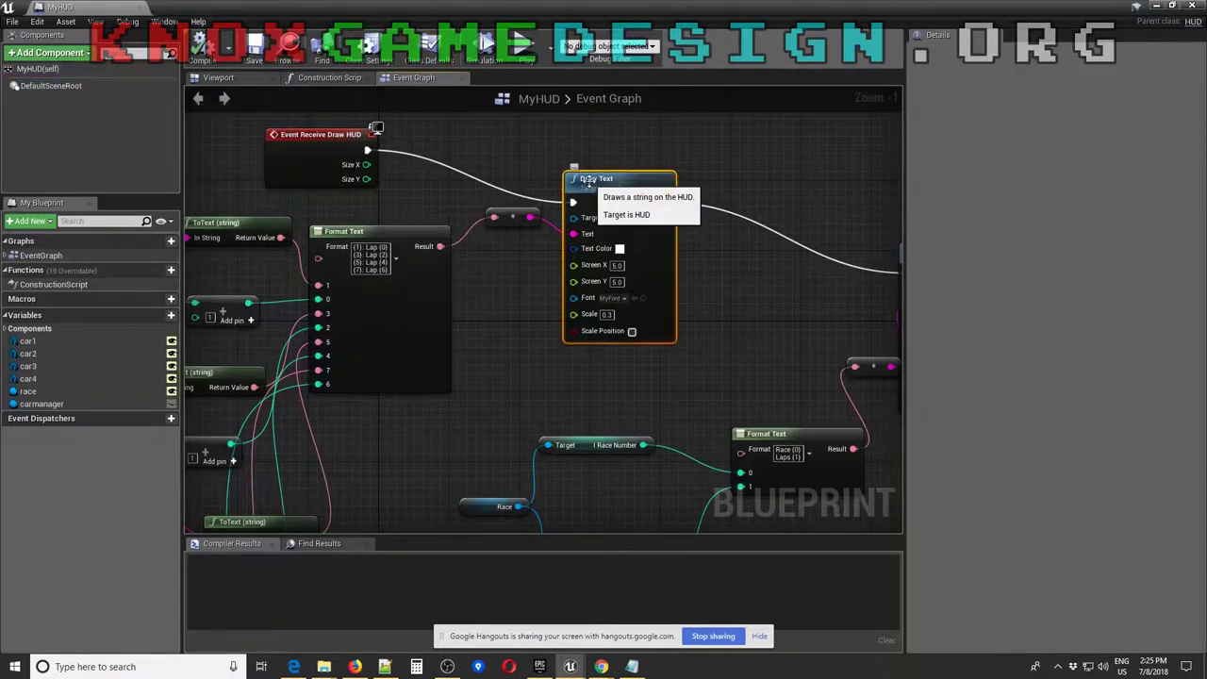
right_click(738, 149)
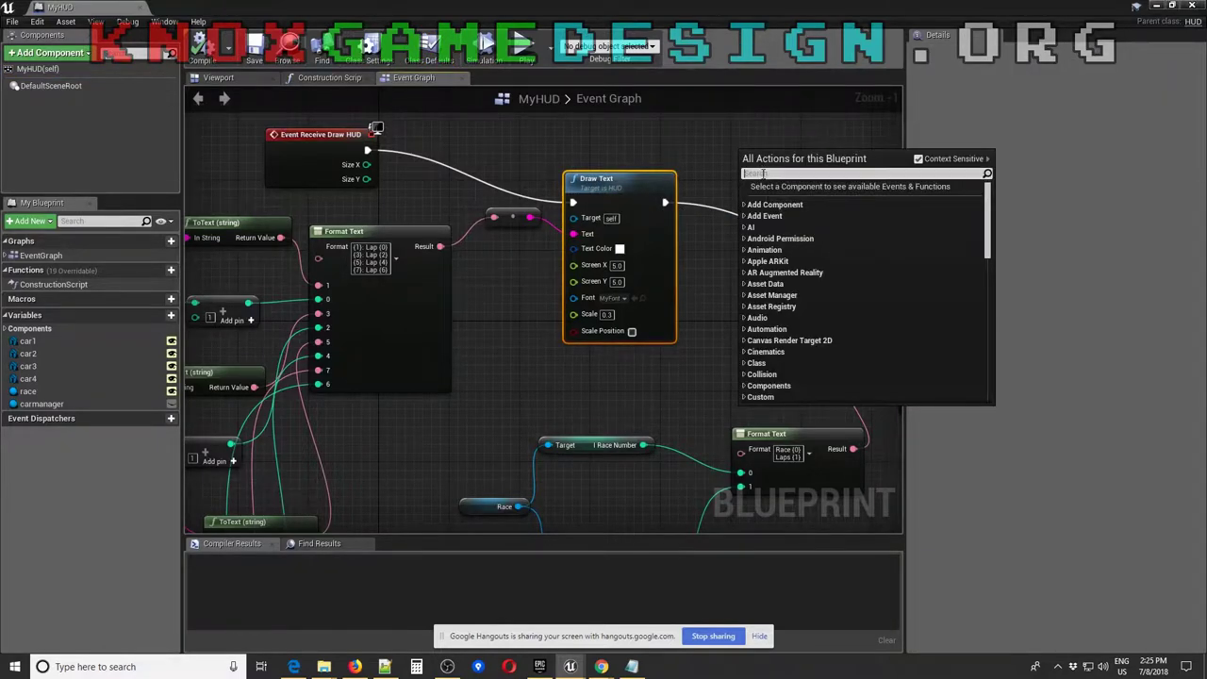
text(drawtext)
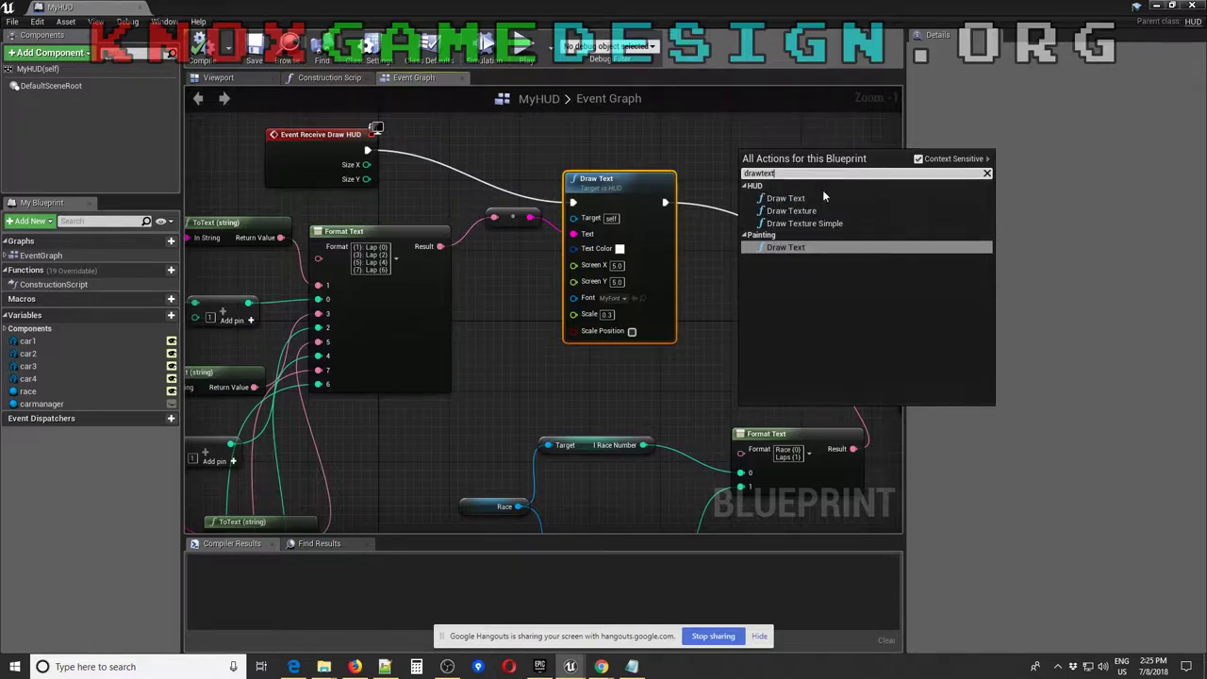
click(759, 147)
Wire the Draw HUD event into Draw Text, then close the MyHUD editor
right_drag(540, 404, 801, 450)
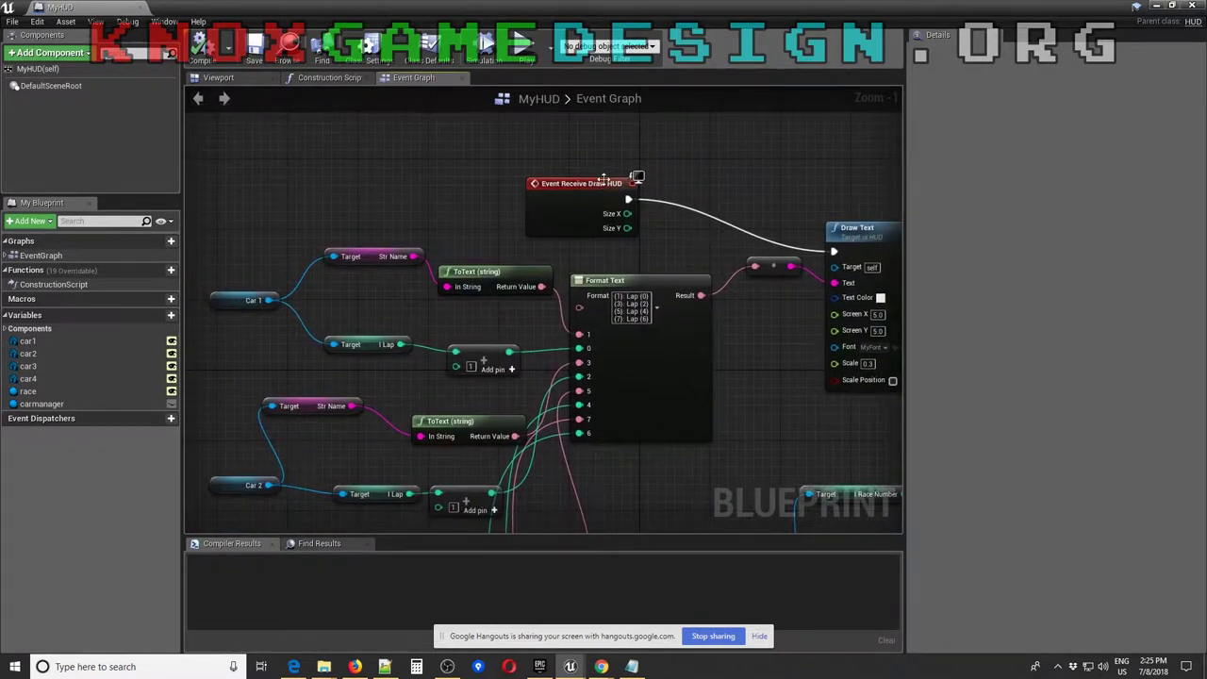
right_drag(817, 185, 661, 152)
mouse_move(412, 165)
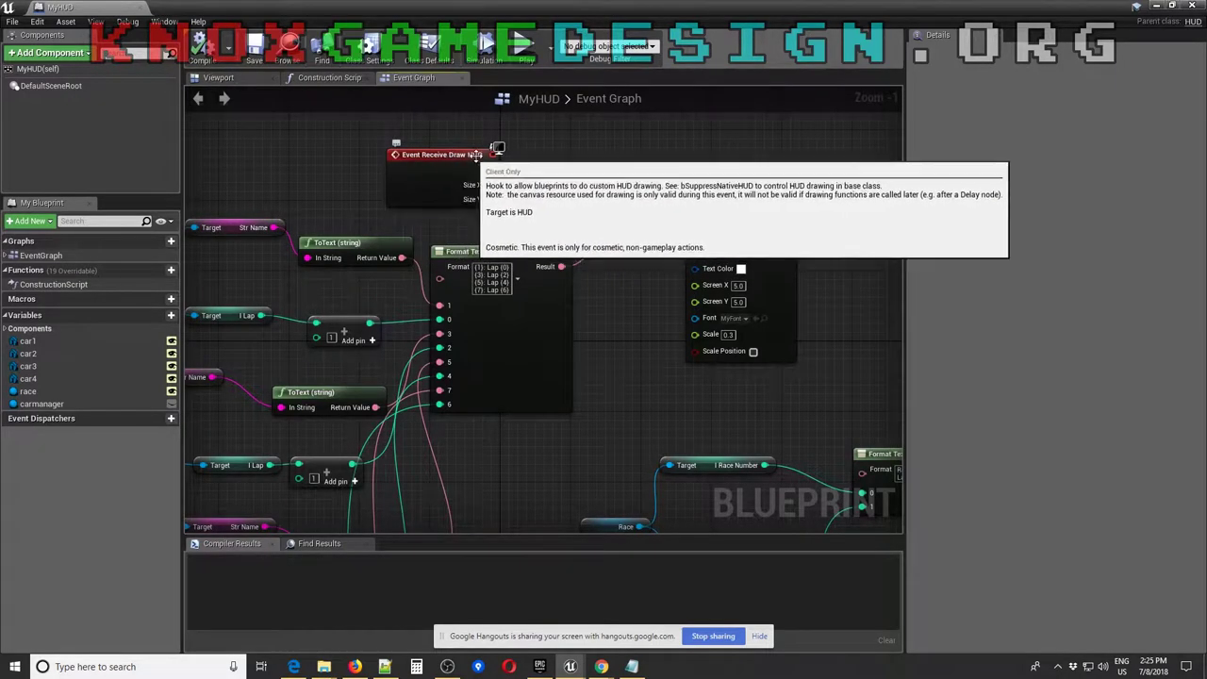
drag(488, 171, 693, 222)
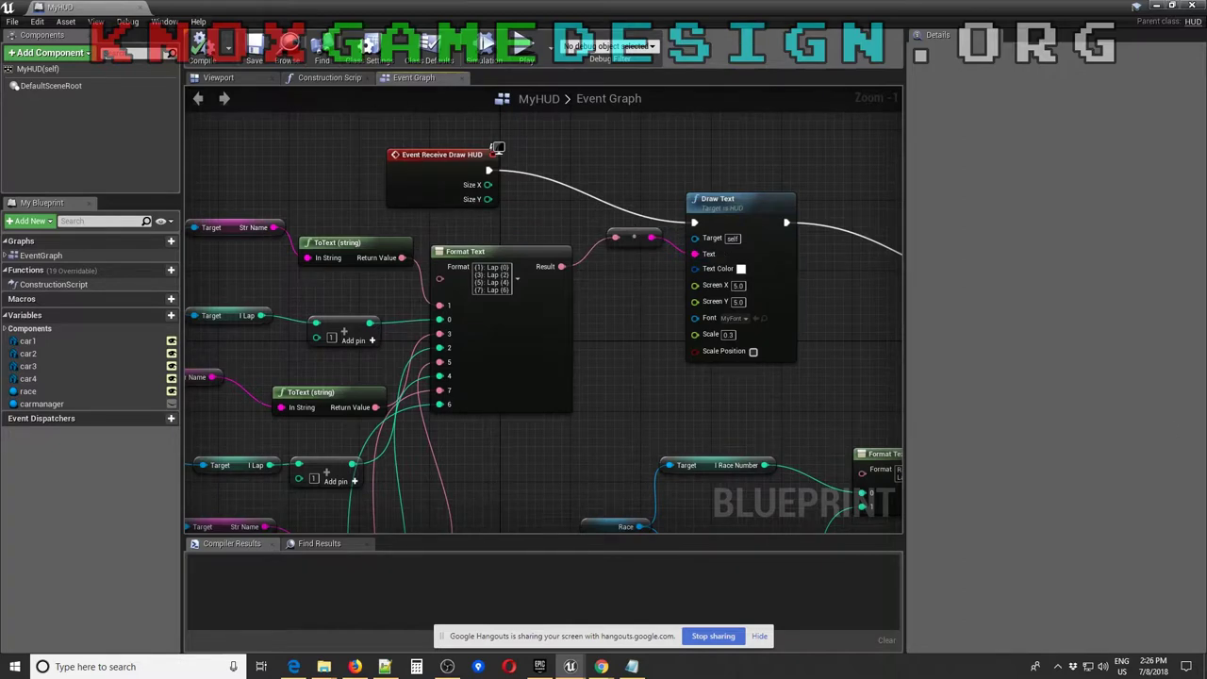
key(alt+Tab)
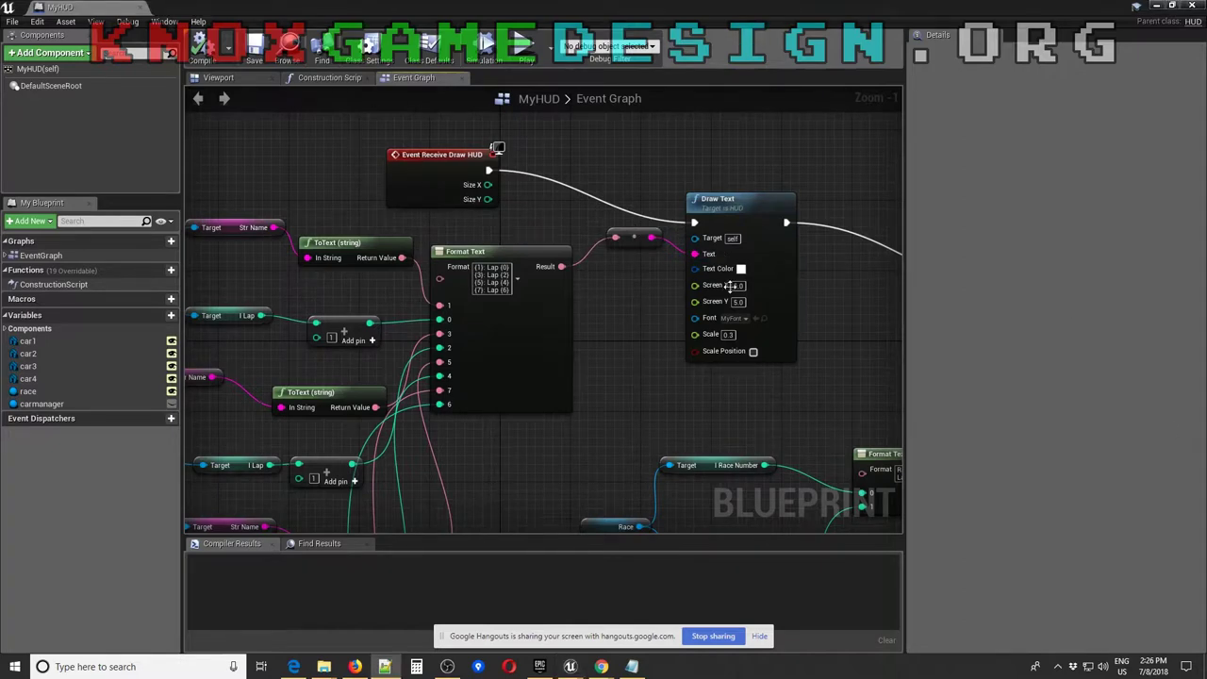
click(1196, 7)
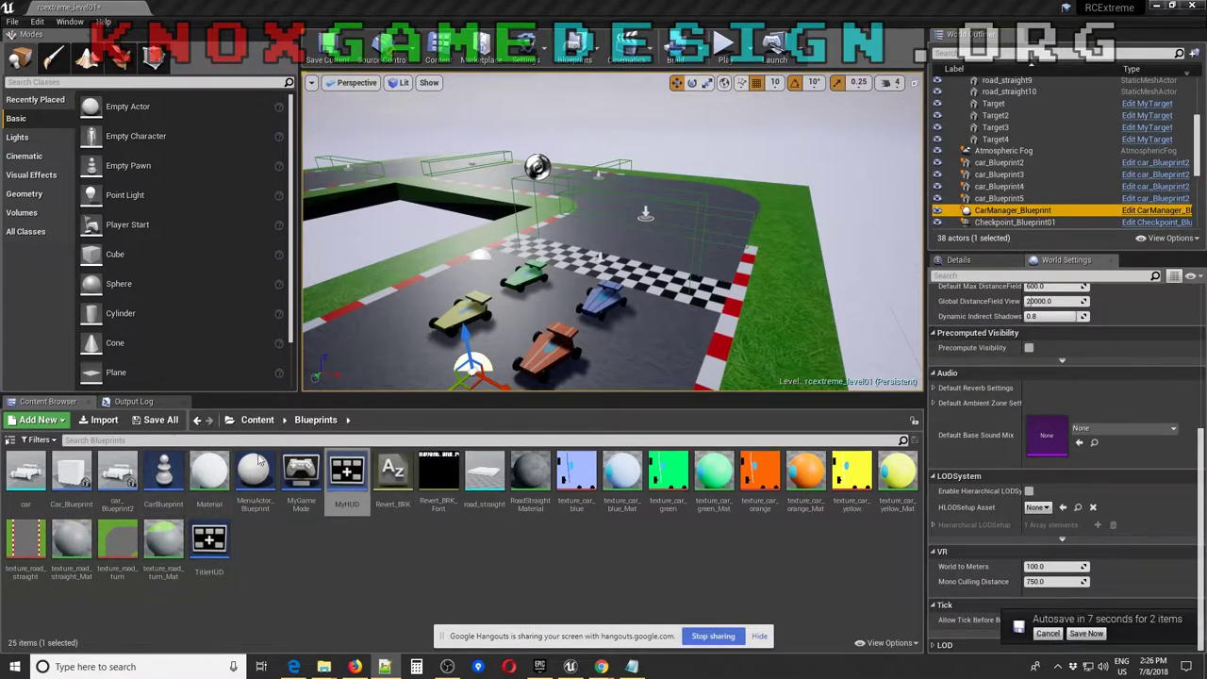
Return to the top-level Content folder and bring up the Add New asset menu in its empty area
click(258, 420)
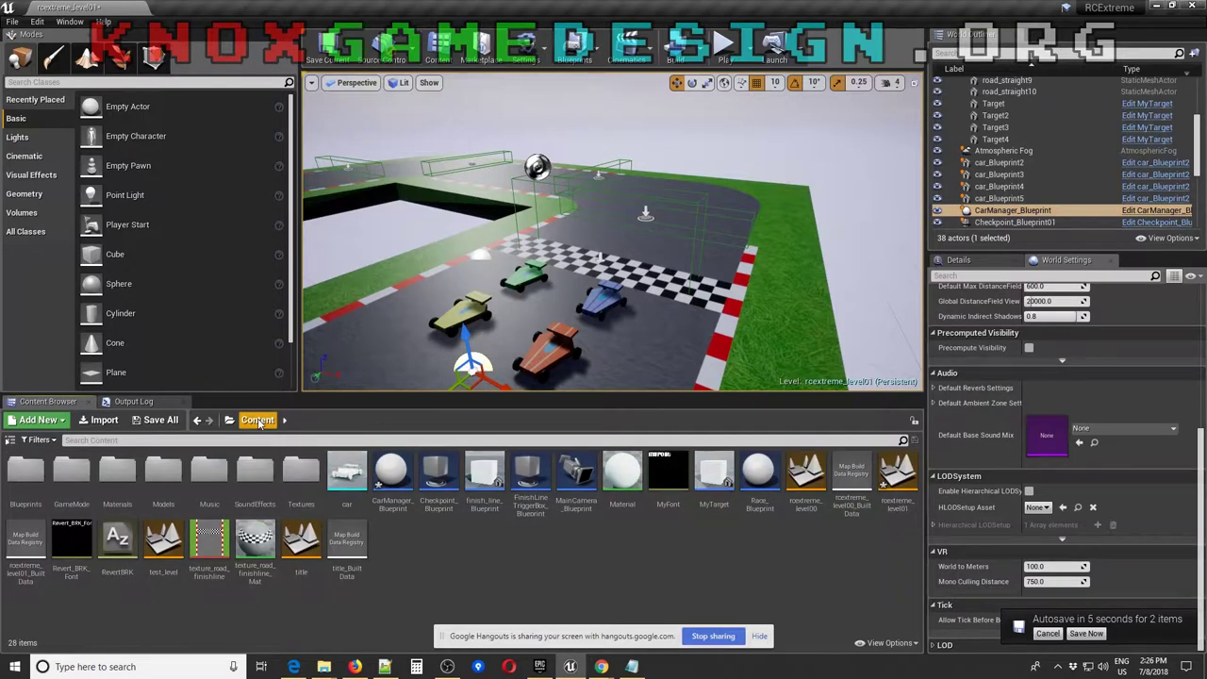
right_click(424, 548)
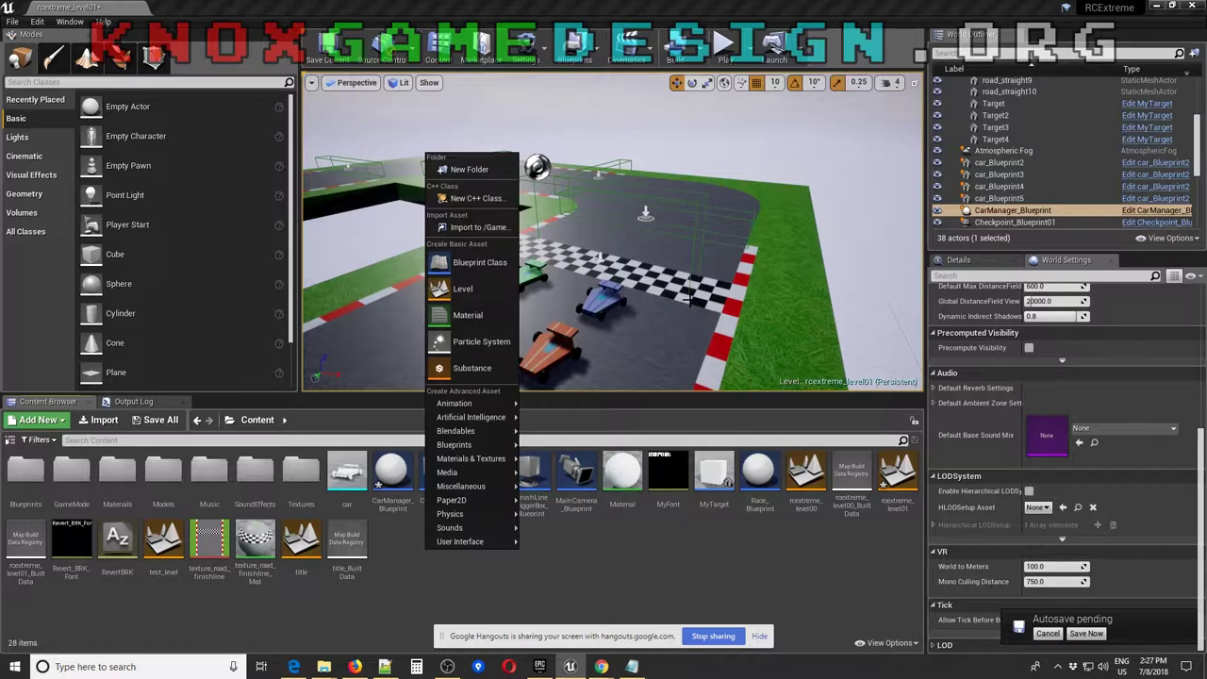
Dismiss the Add New menu and open CarManager_Blueprint from the World Outliner for editing
key(Escape)
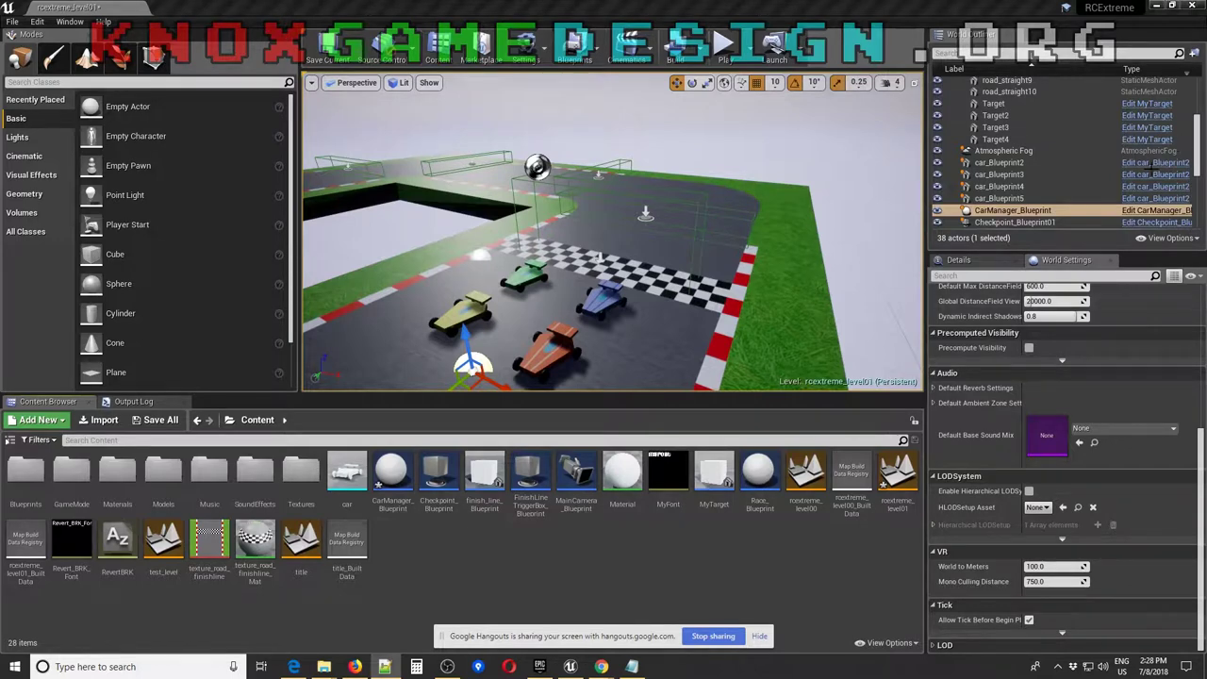
scroll(1082, 162, up, 5)
scroll(1096, 159, down, 2)
scroll(1096, 159, down, 3)
click(1057, 156)
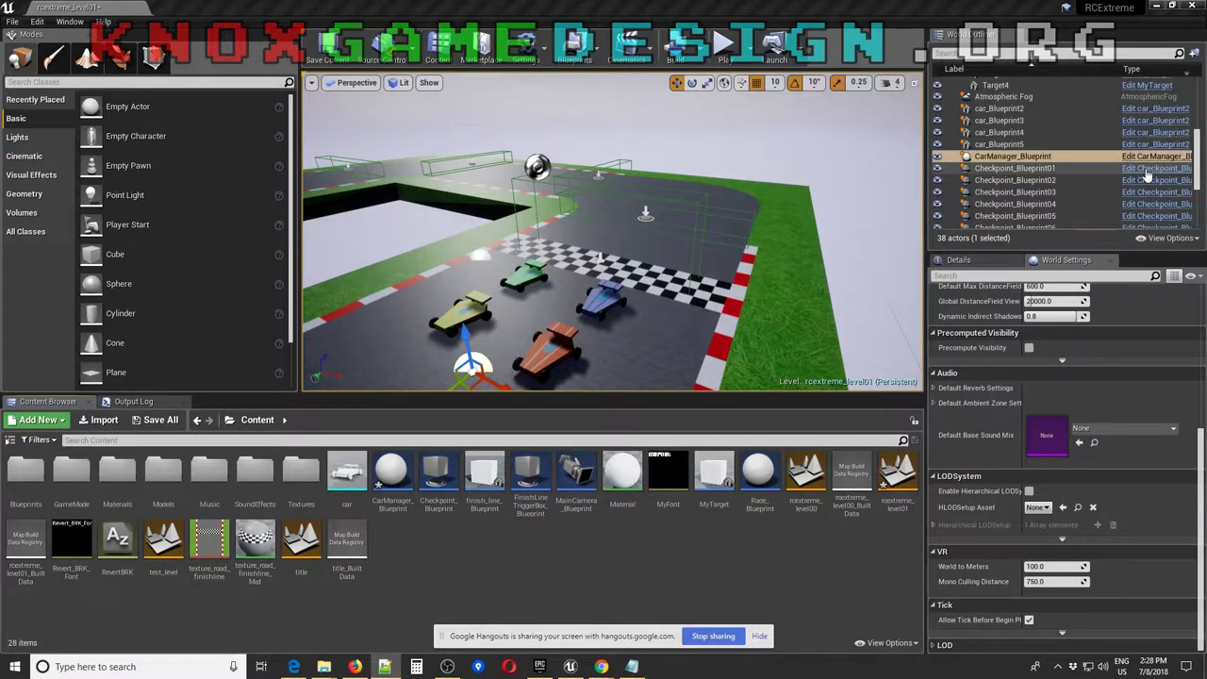
scroll(1145, 175, down, 3)
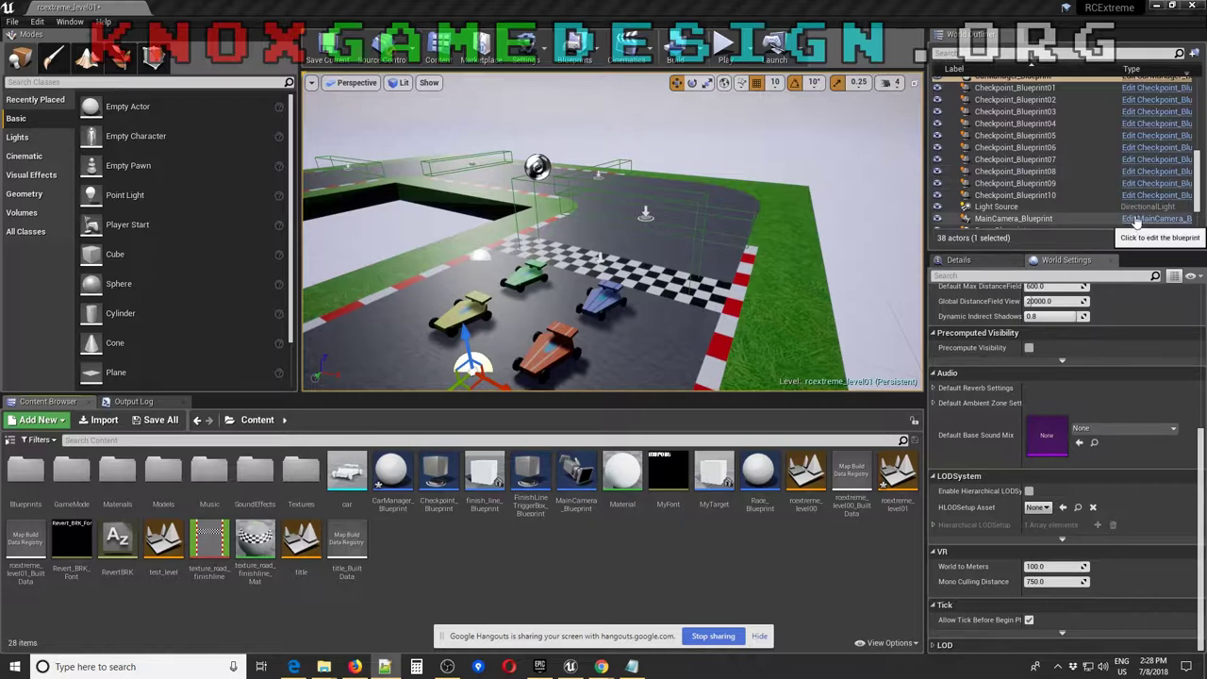
scroll(1135, 198, up, 4)
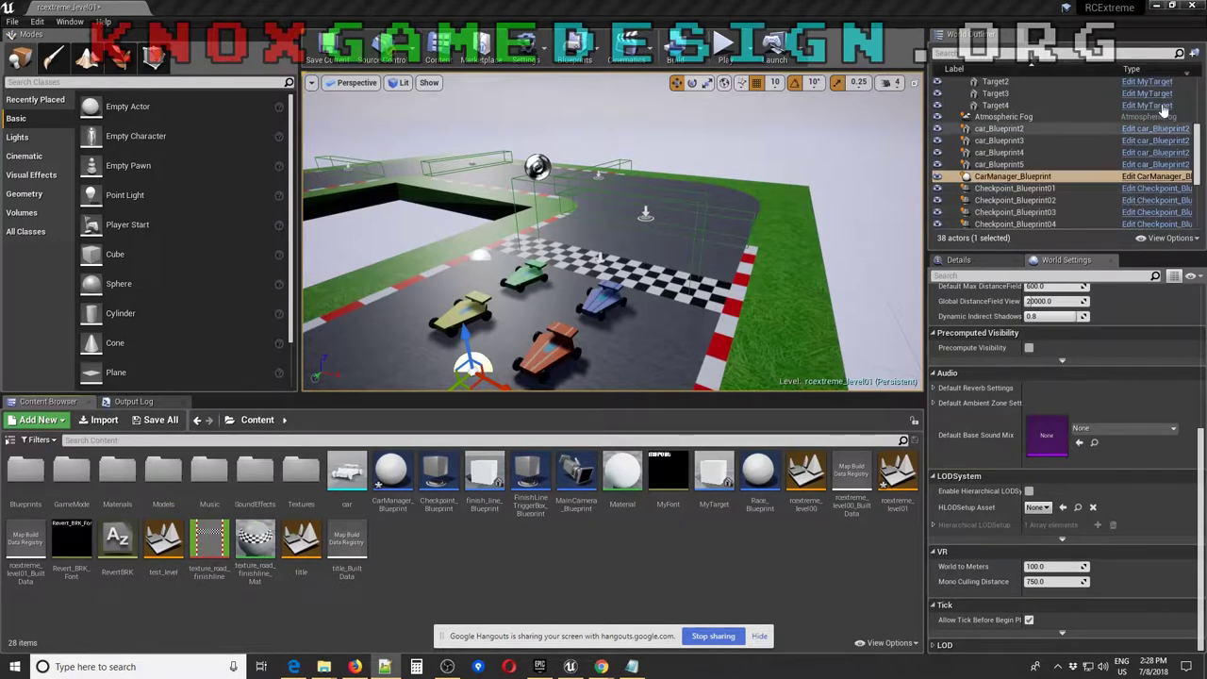
click(1169, 177)
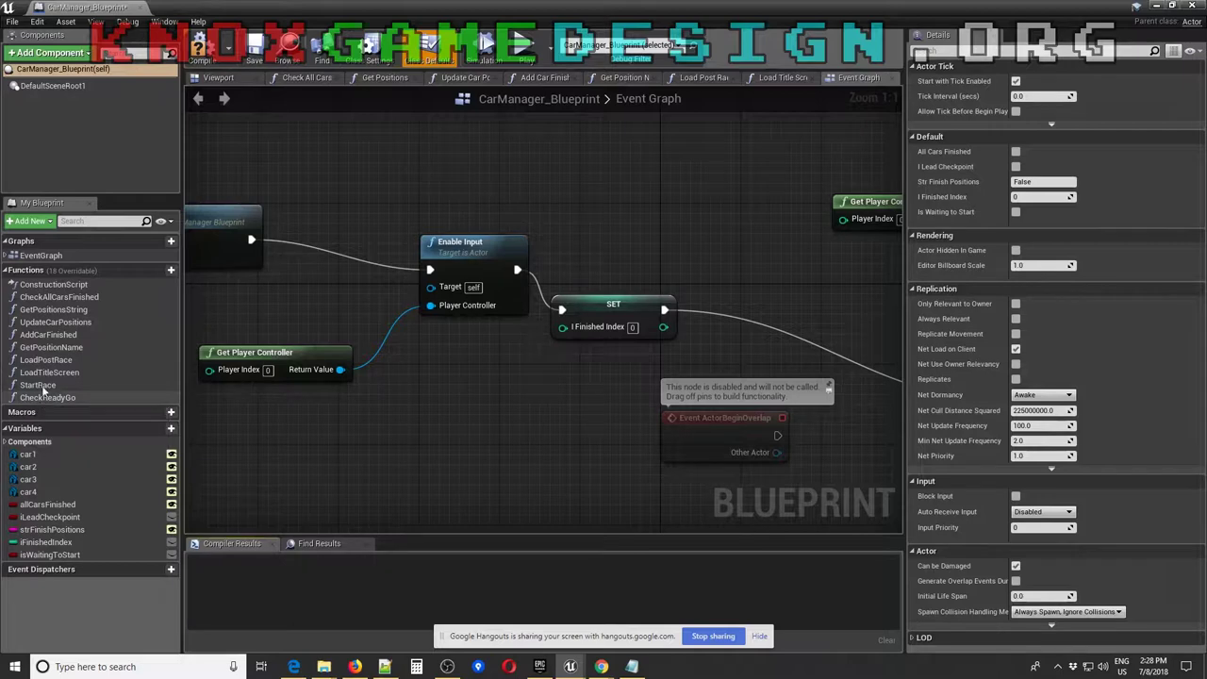
click(45, 350)
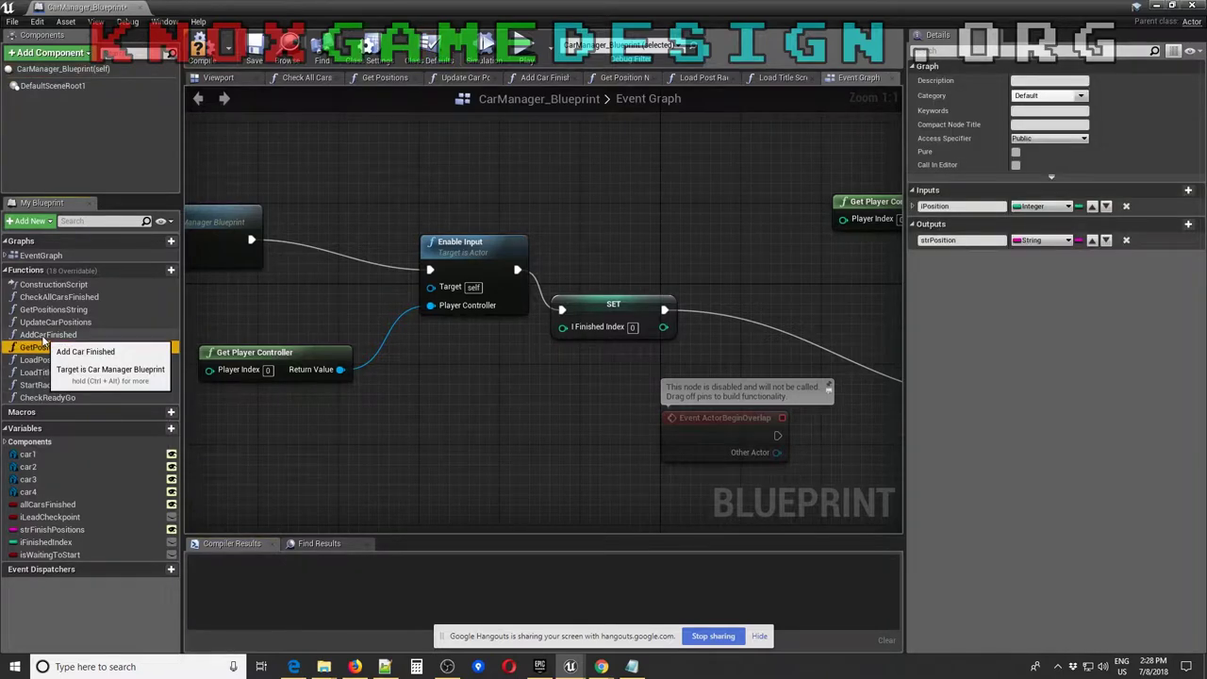
double_click(43, 335)
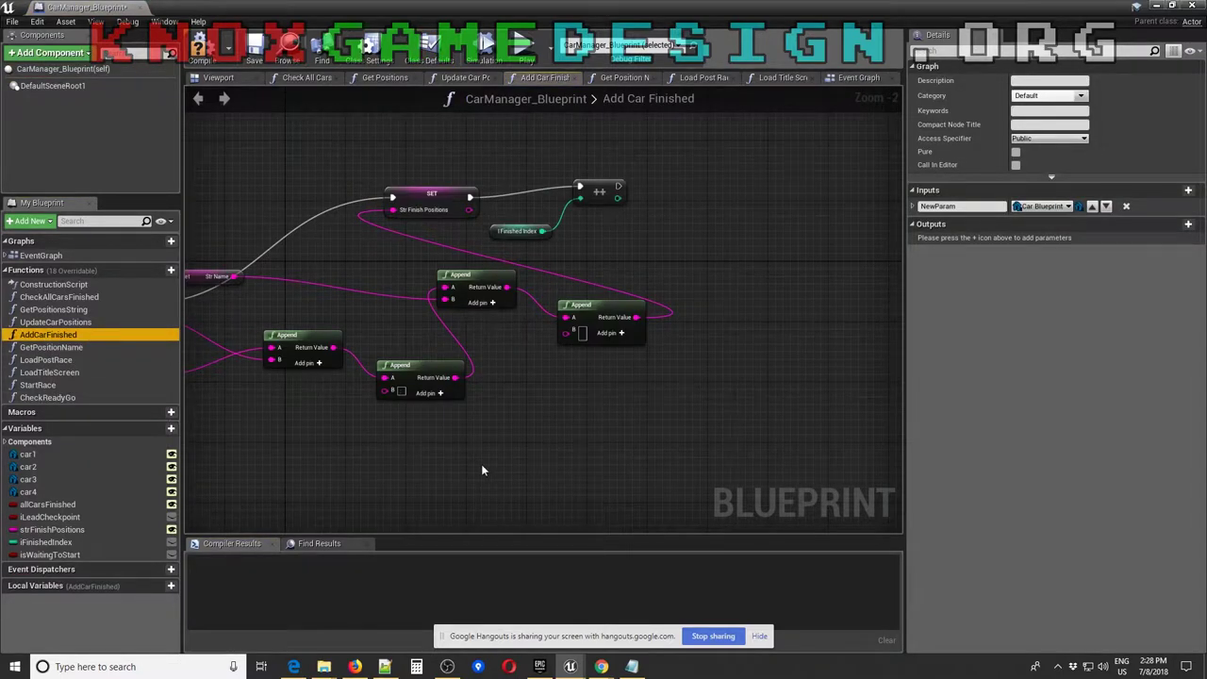
right_drag(411, 448, 523, 434)
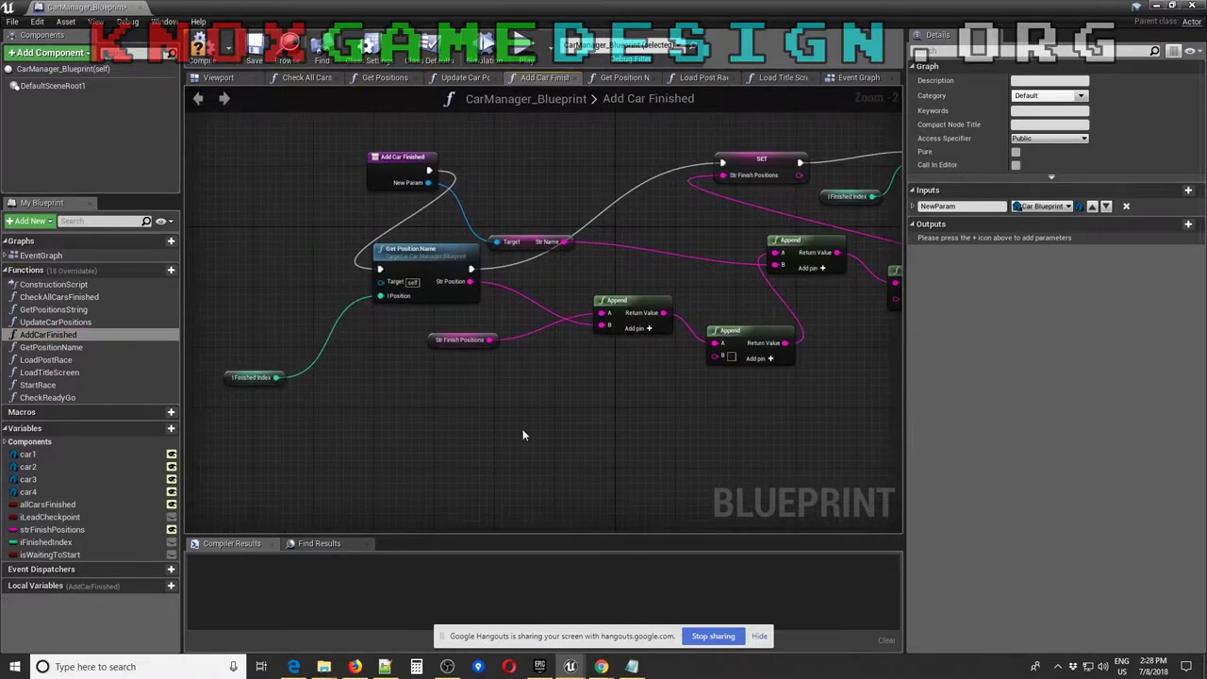
right_drag(197, 409, 383, 393)
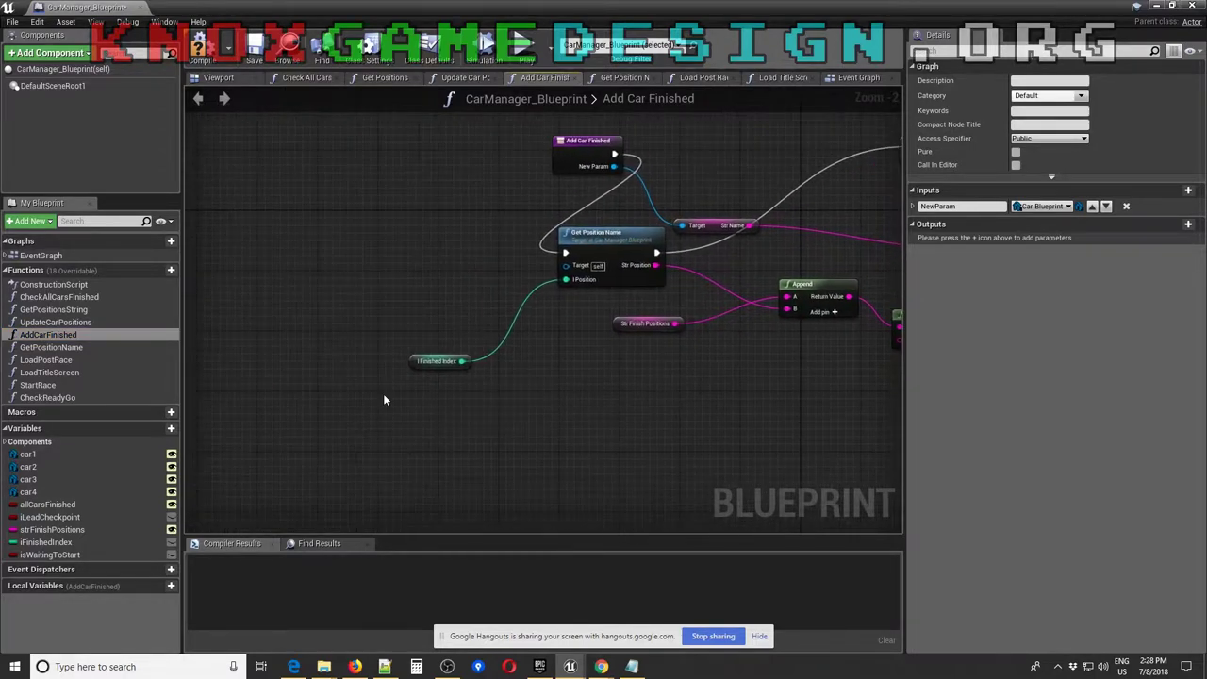
click(77, 323)
double_click(77, 323)
double_click(81, 310)
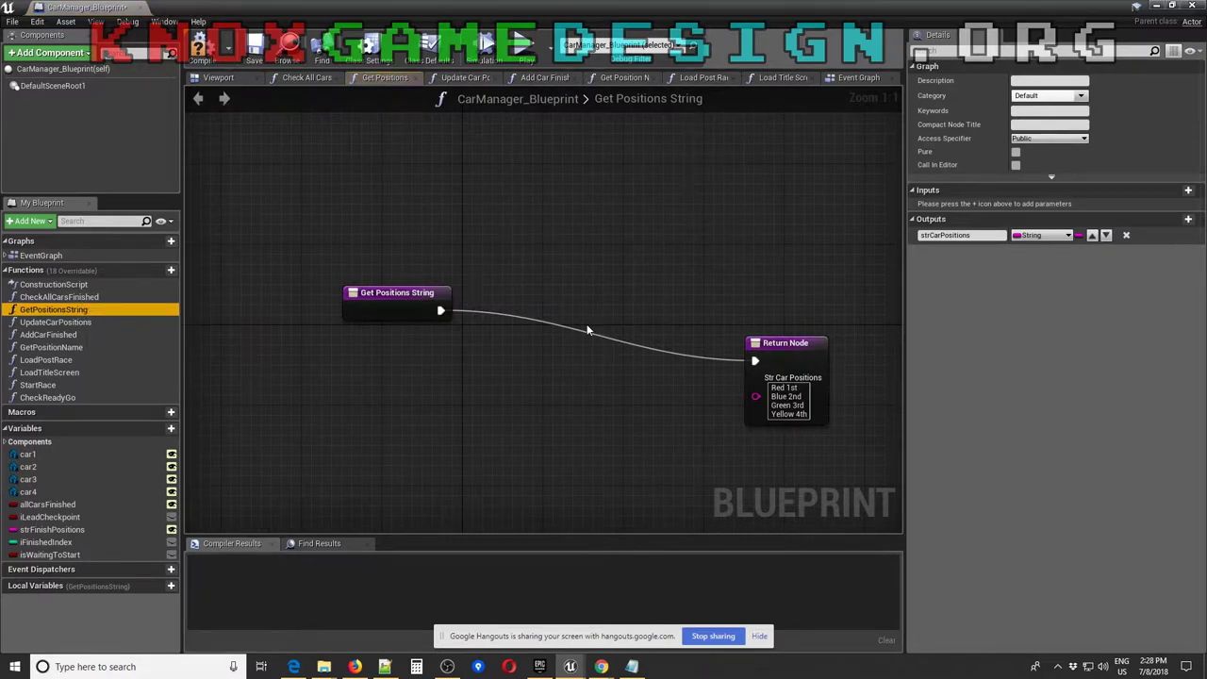
double_click(48, 298)
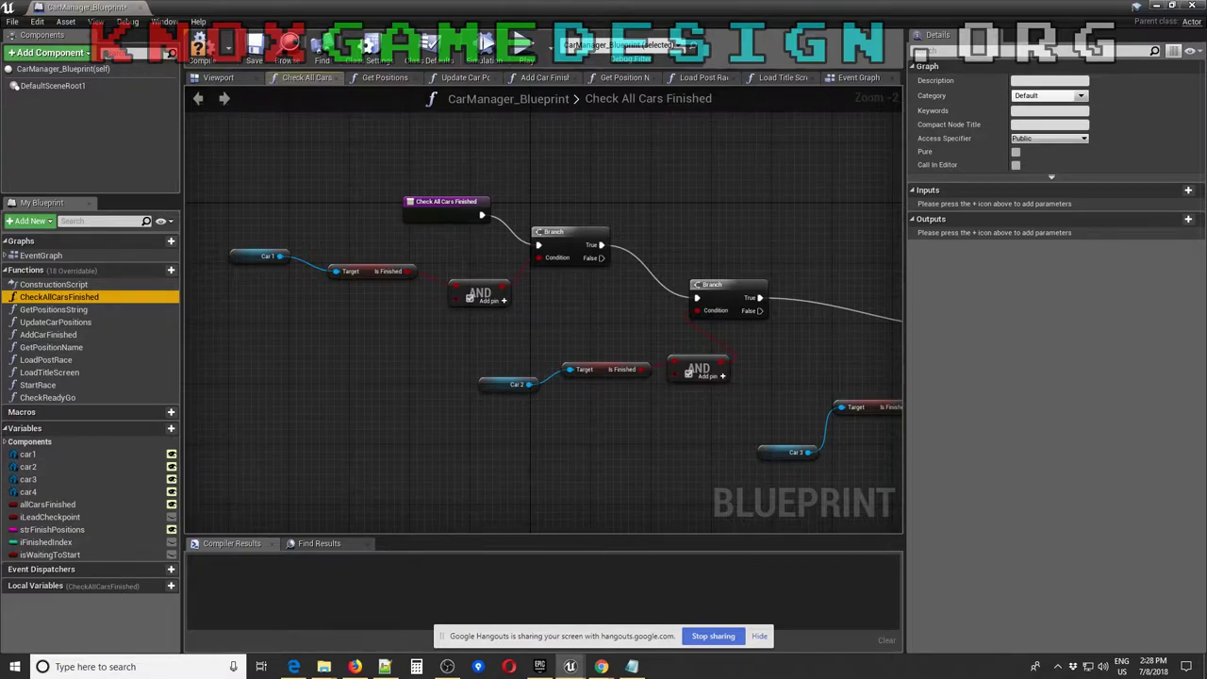
click(1192, 5)
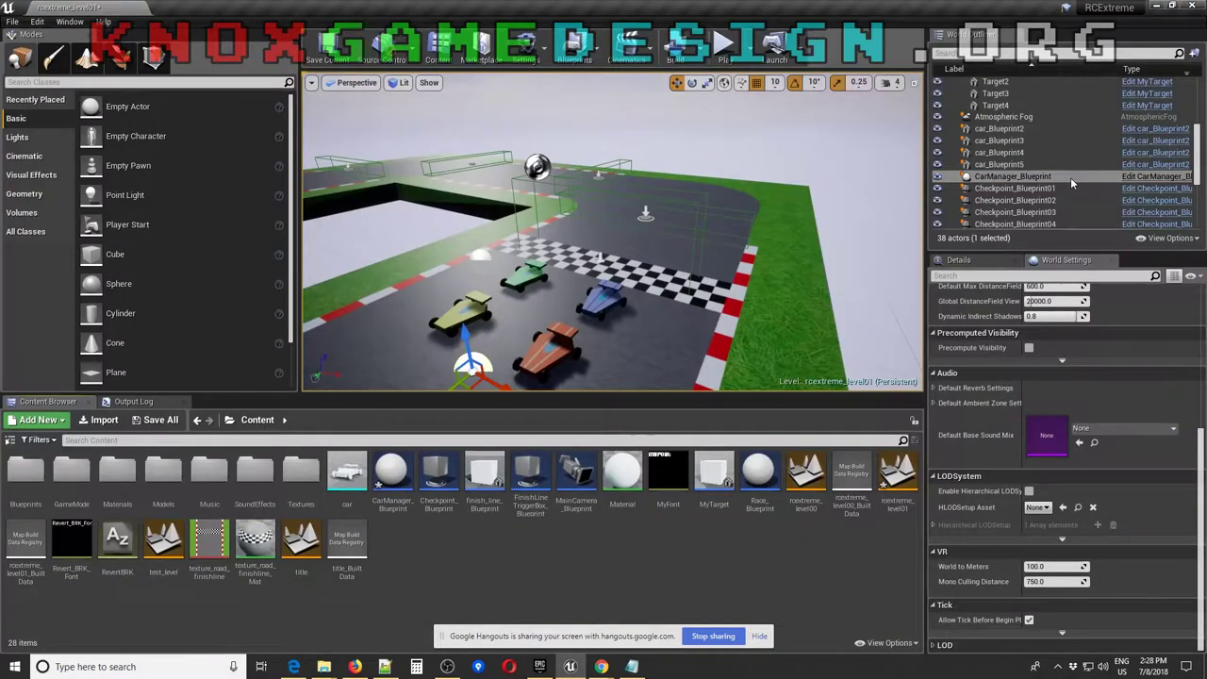
Open Race_Blueprint from the World Outliner and expand its list of events
scroll(1055, 180, down, 2)
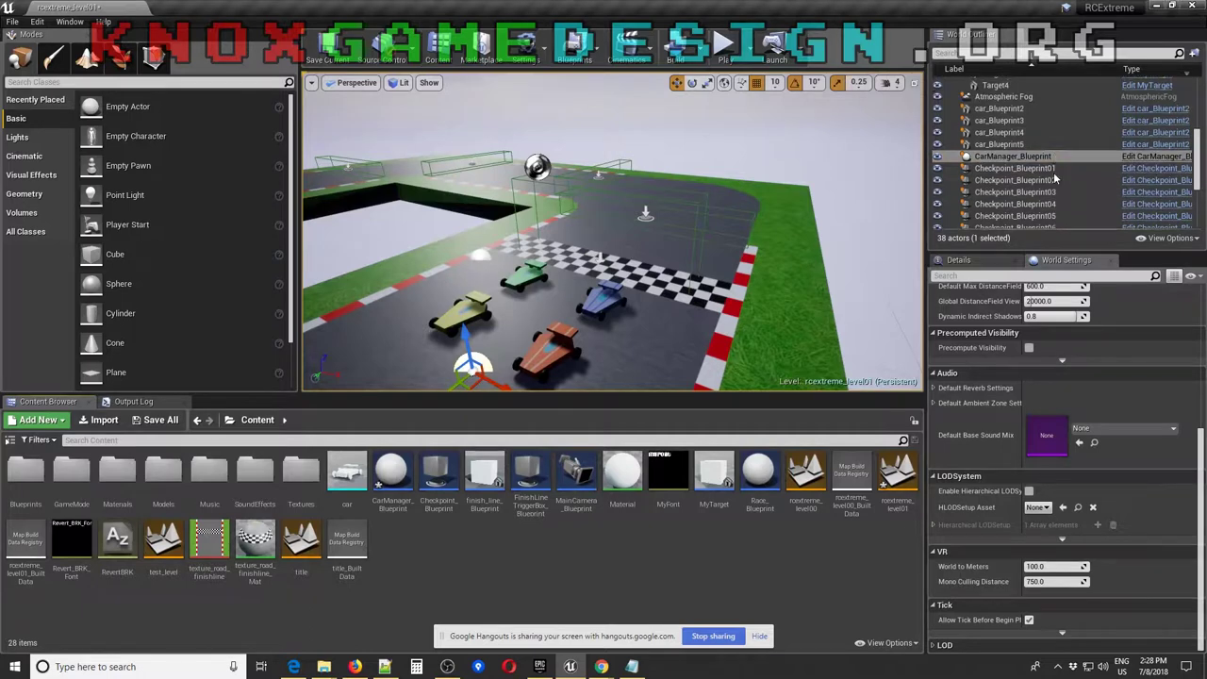
scroll(1053, 172, down, 4)
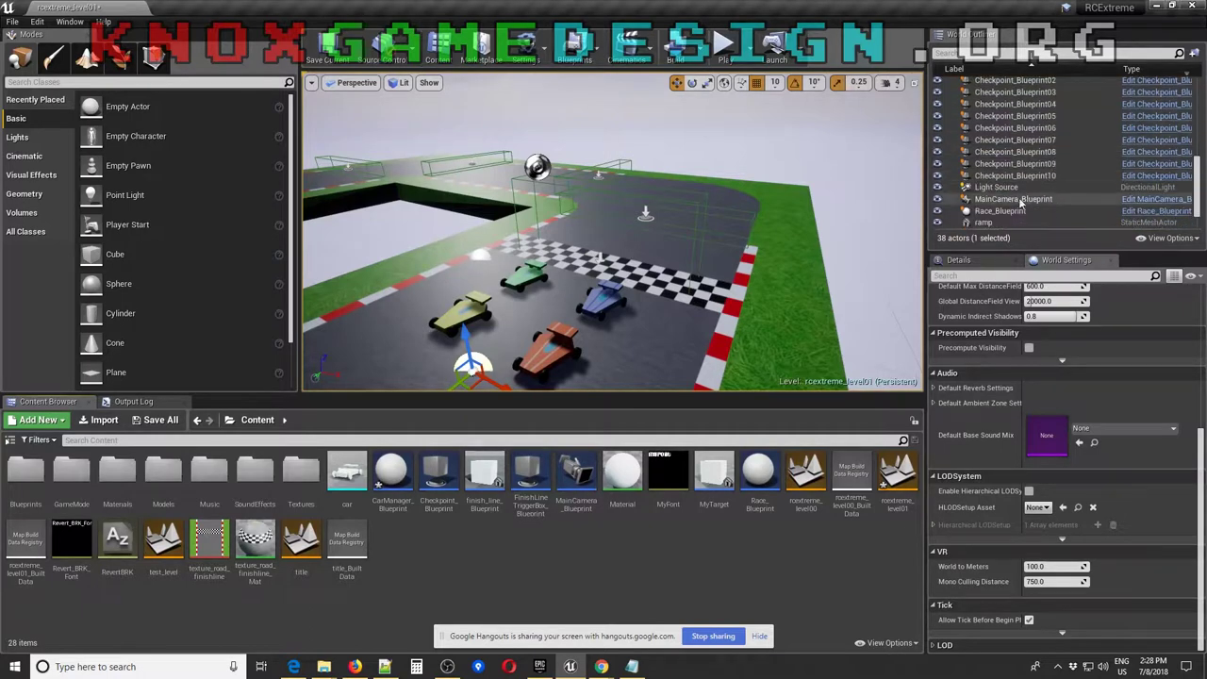
click(1139, 212)
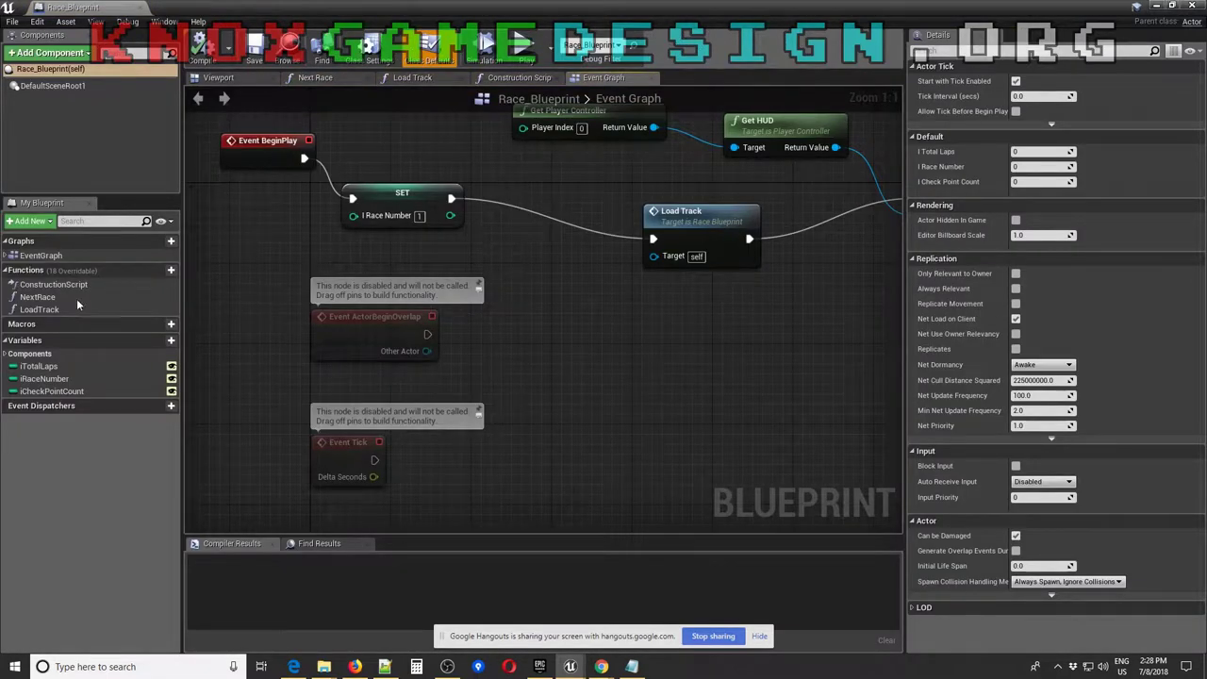
click(5, 256)
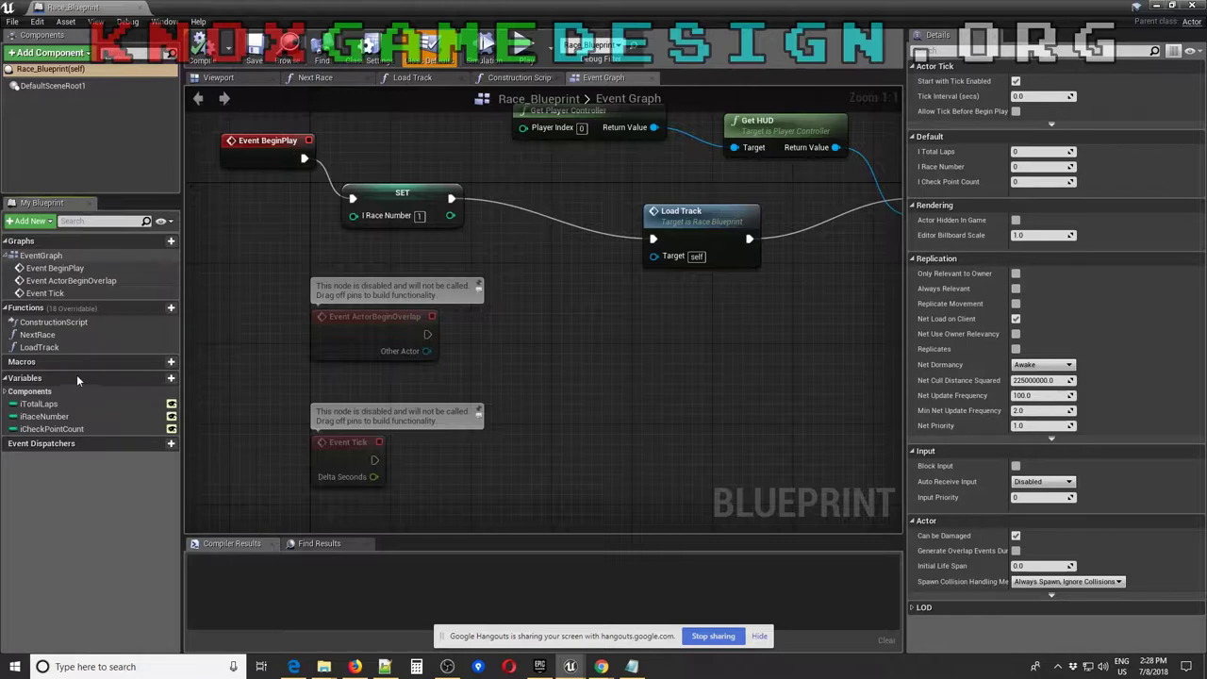
Add a trial Space Bar input event node to the Event Graph, then delete it
right_click(548, 360)
key(Escape)
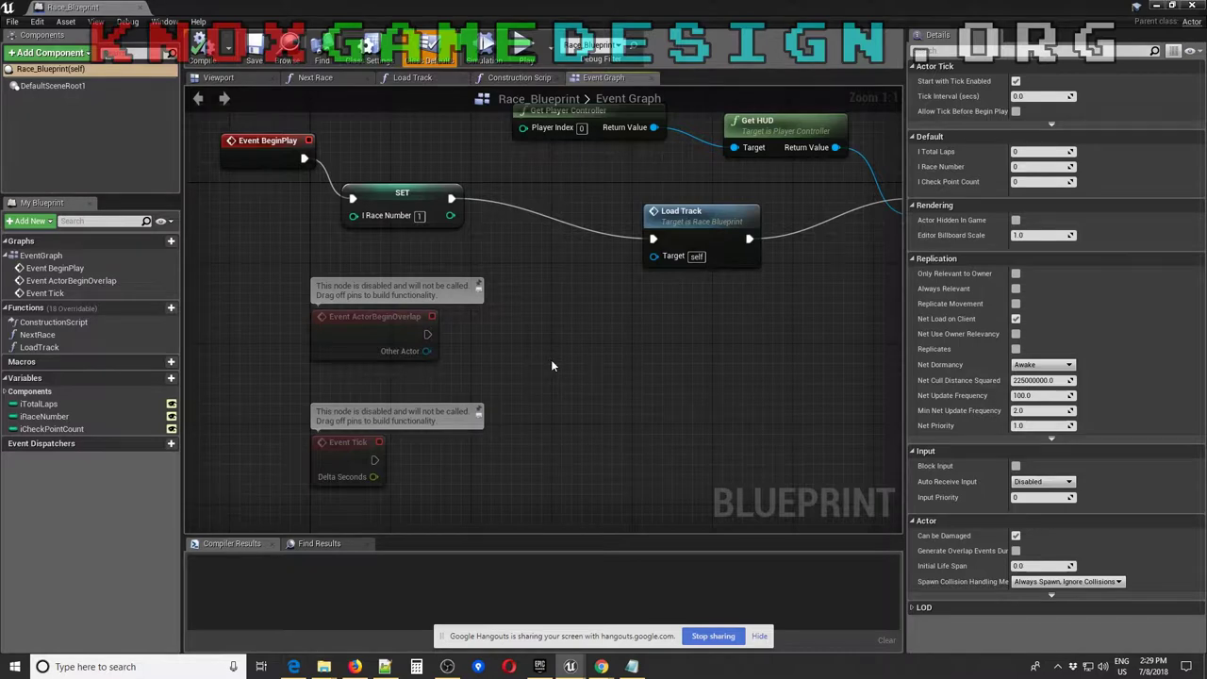
right_click(552, 362)
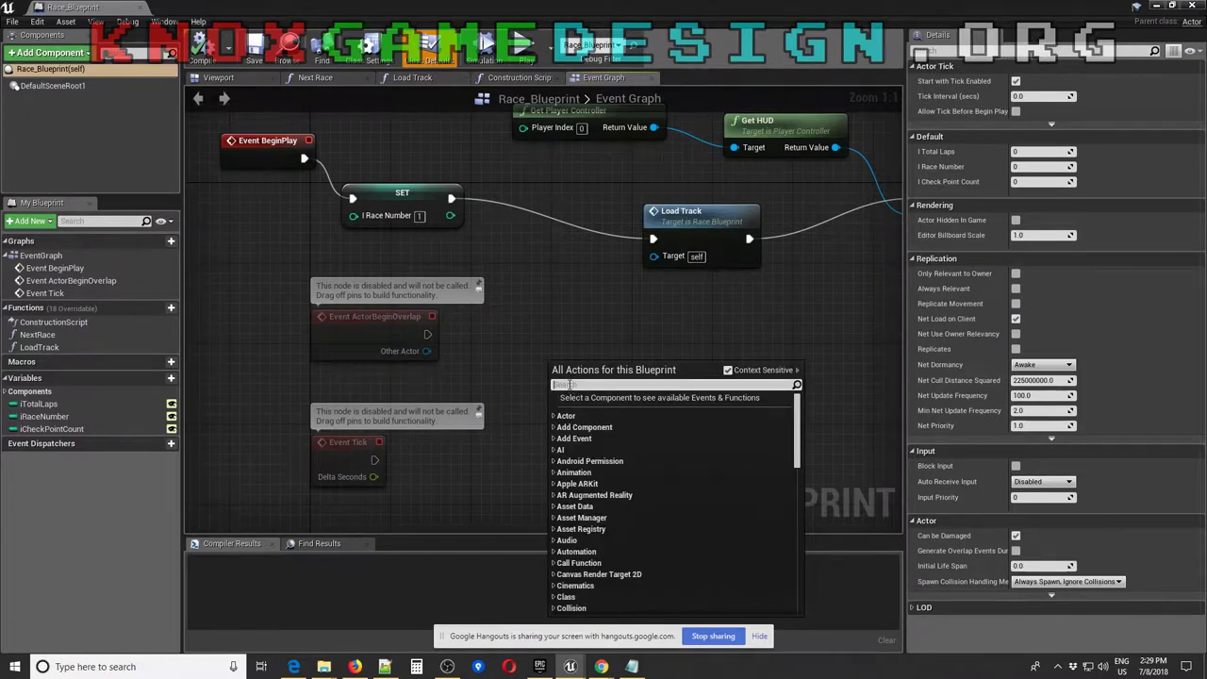
text(space)
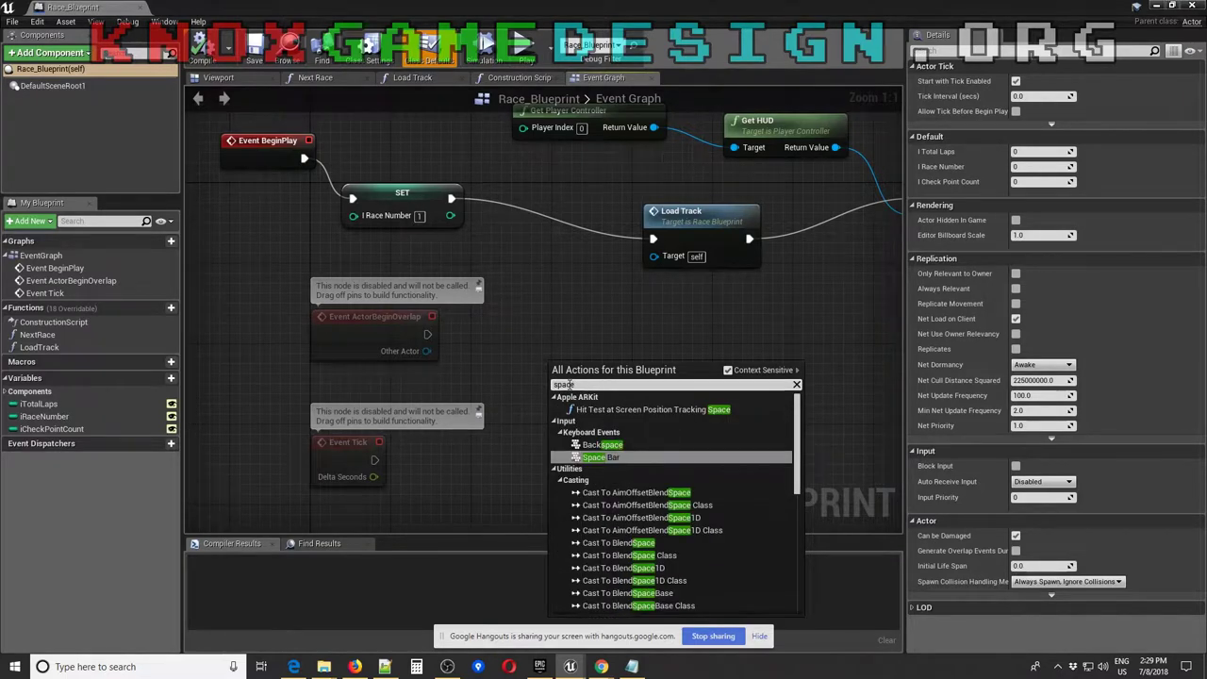
click(589, 457)
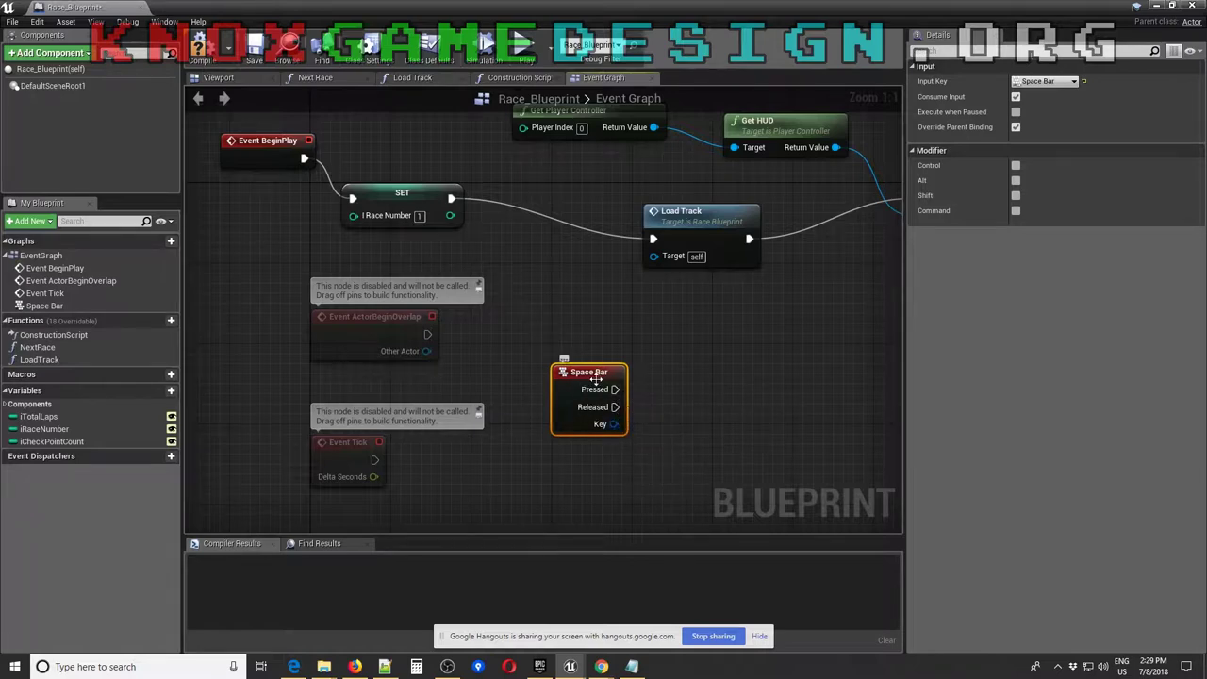
key(Delete)
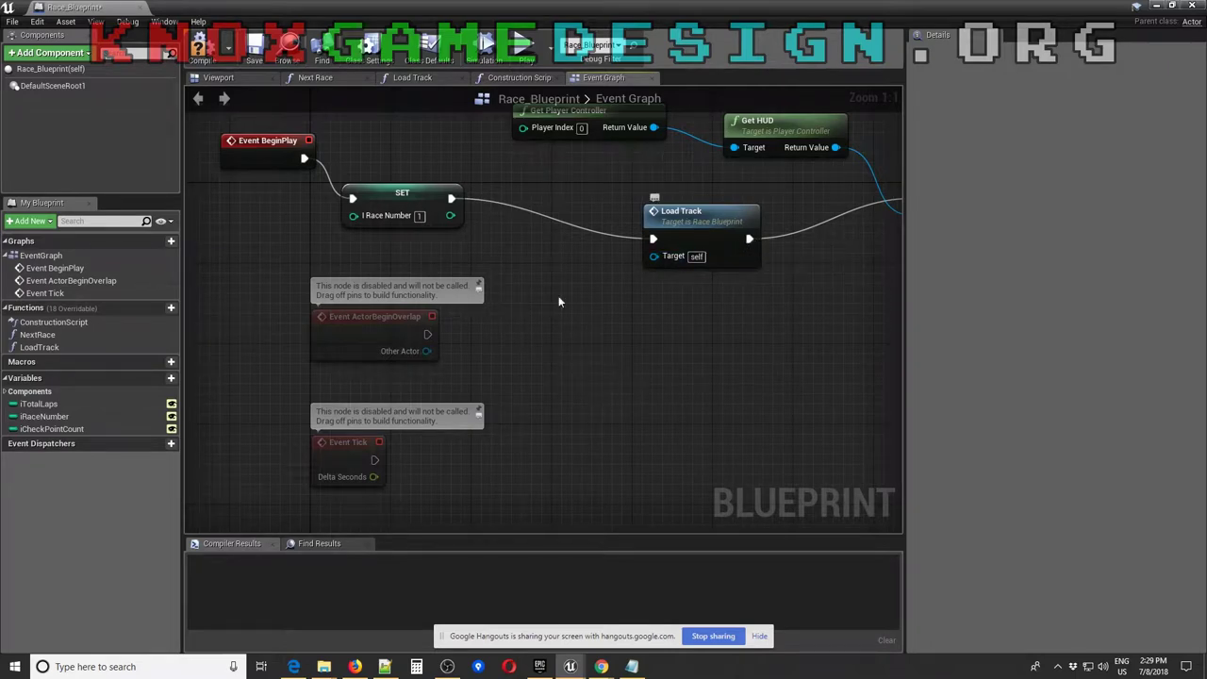
right_click(600, 377)
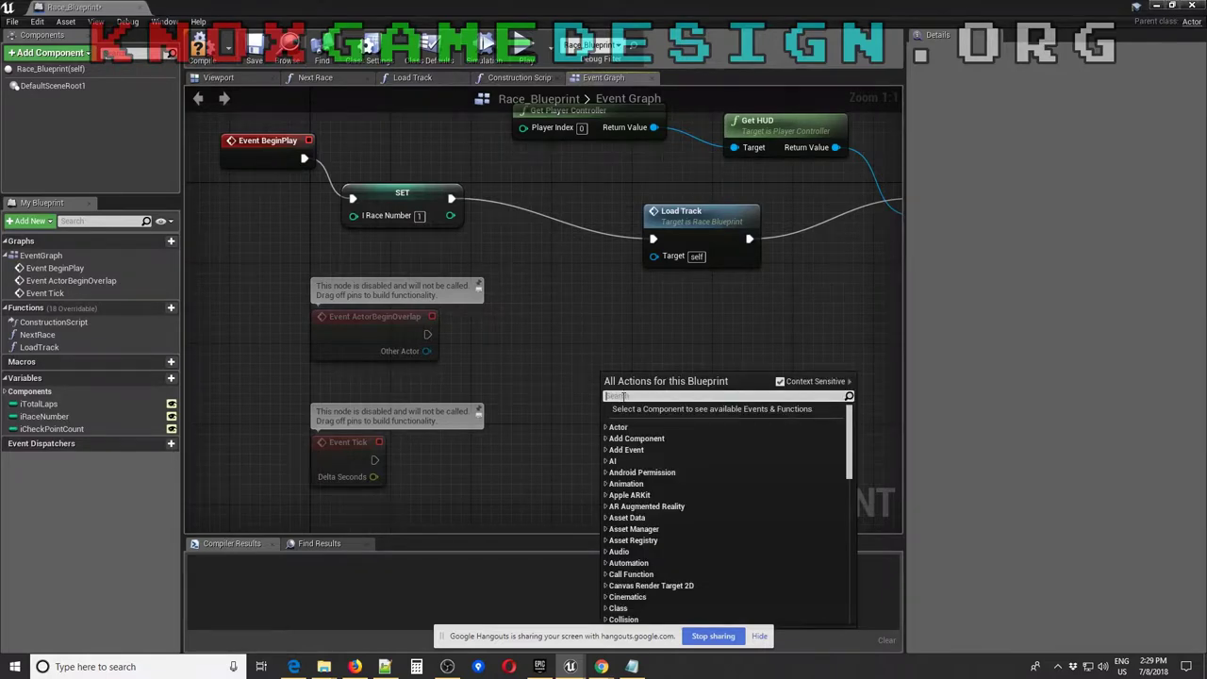
Add a trial Enable Input node, delete it, and close the Race_Blueprint editor
text(input)
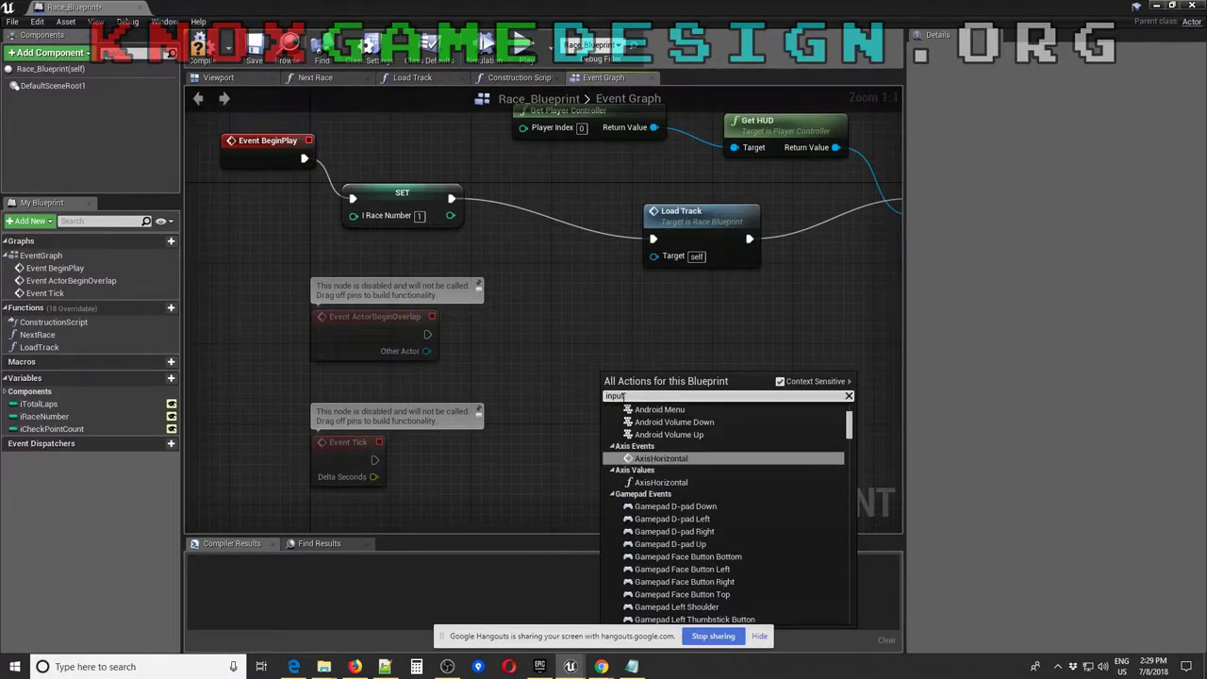
text( enabled)
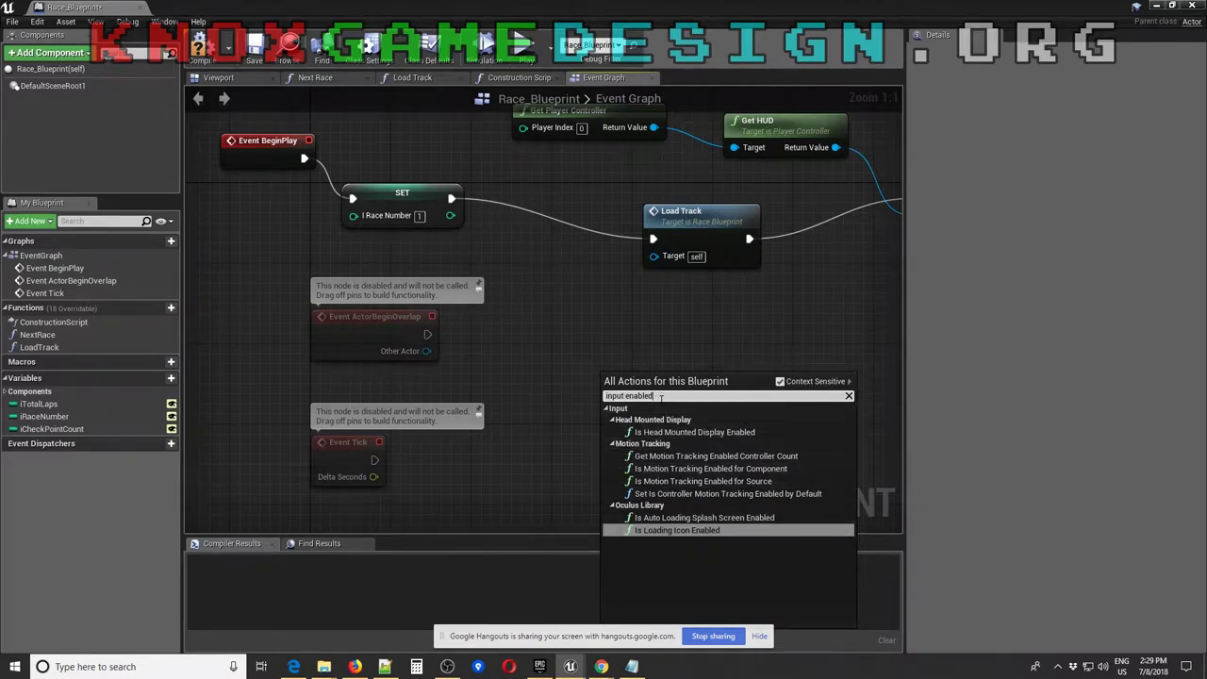
key(BackSpace)
key(BackSpace)
key(BackSpace)
key(BackSpace)
key(BackSpace)
key(BackSpace)
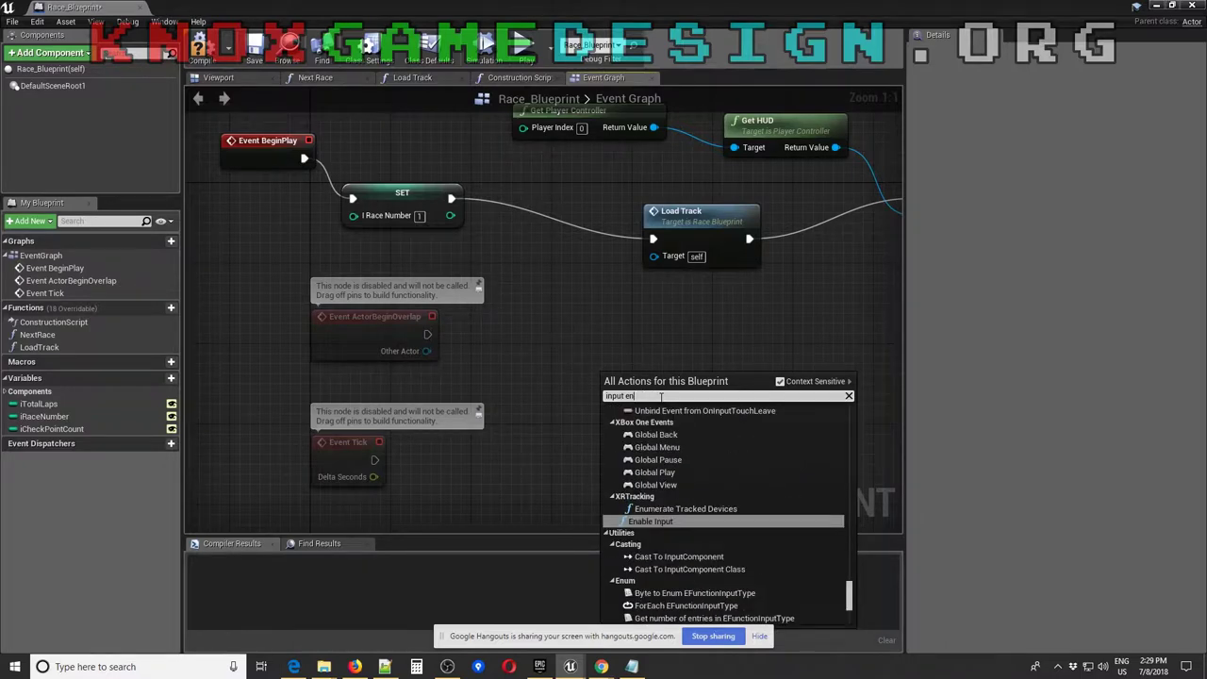
text(n)
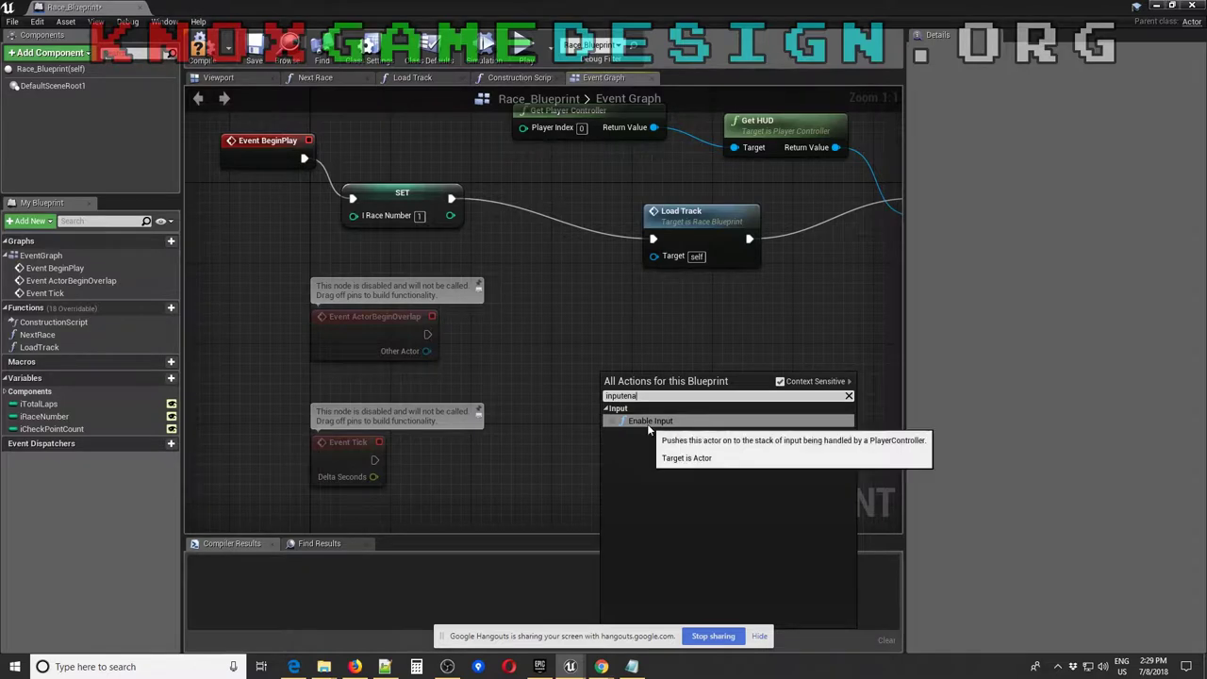
click(647, 421)
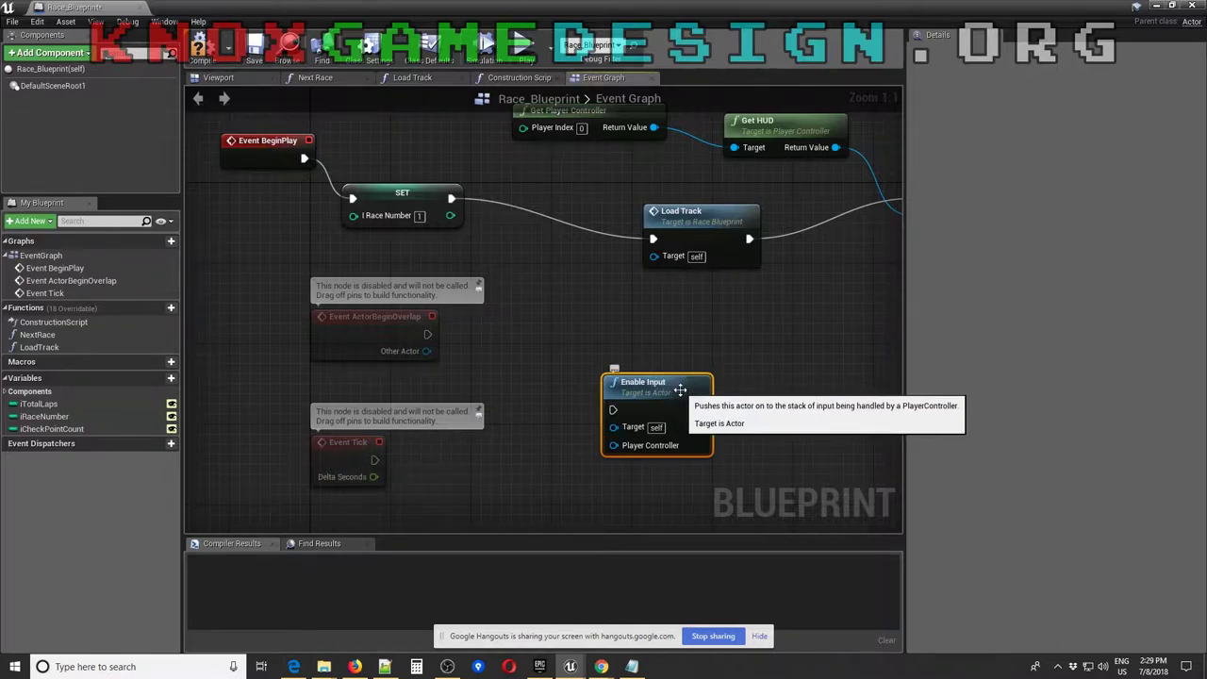
key(Delete)
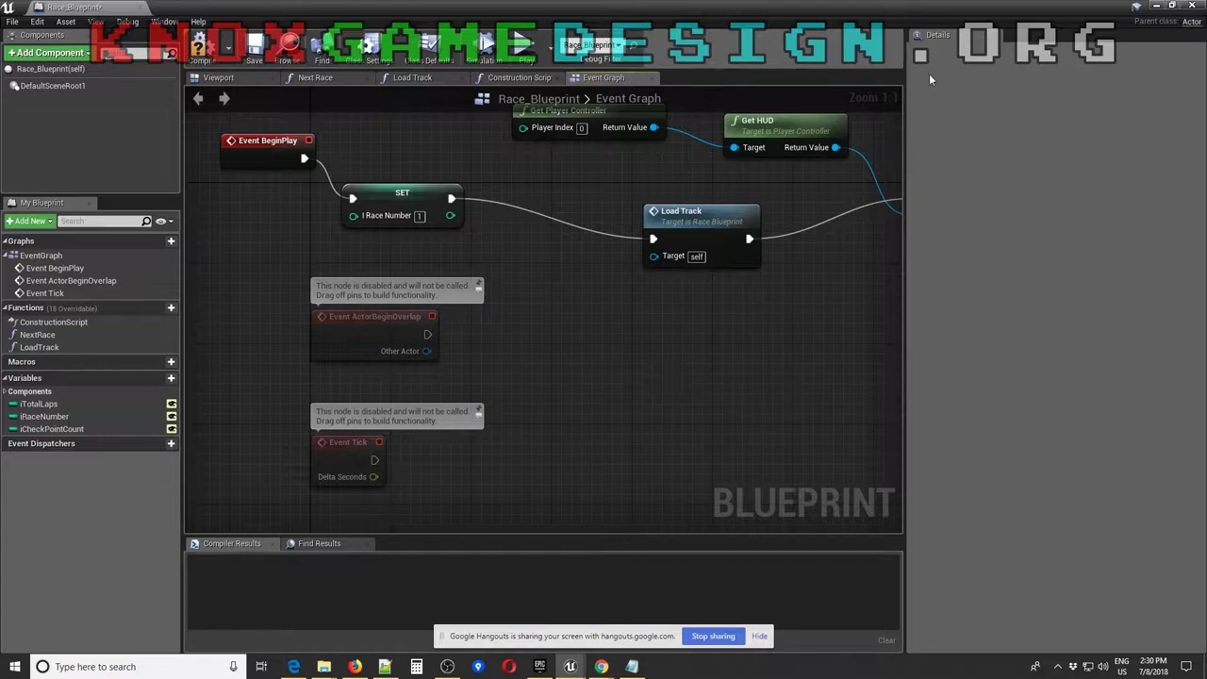
click(1187, 5)
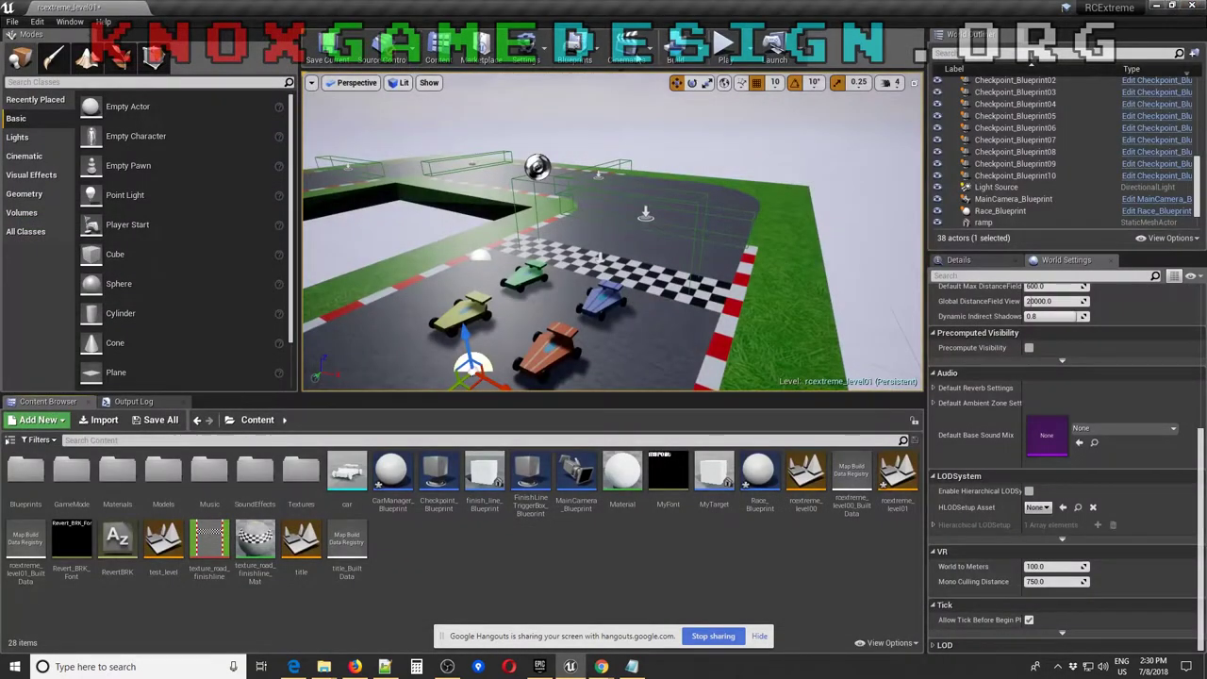
click(594, 47)
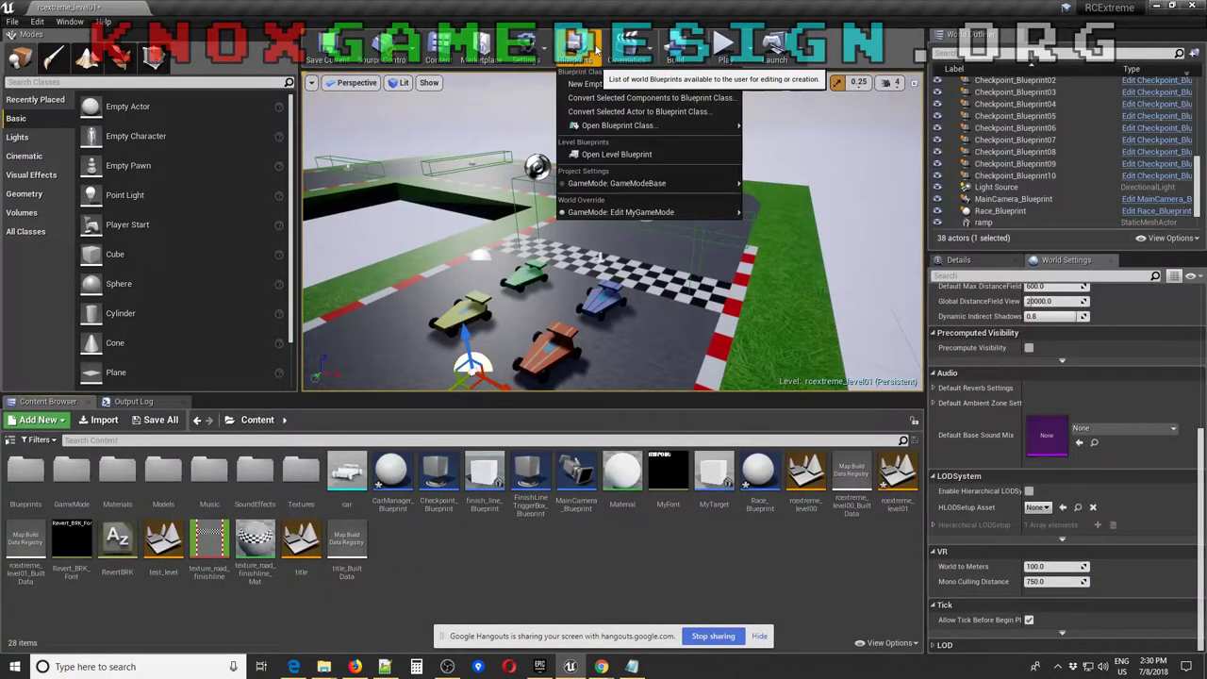
click(709, 154)
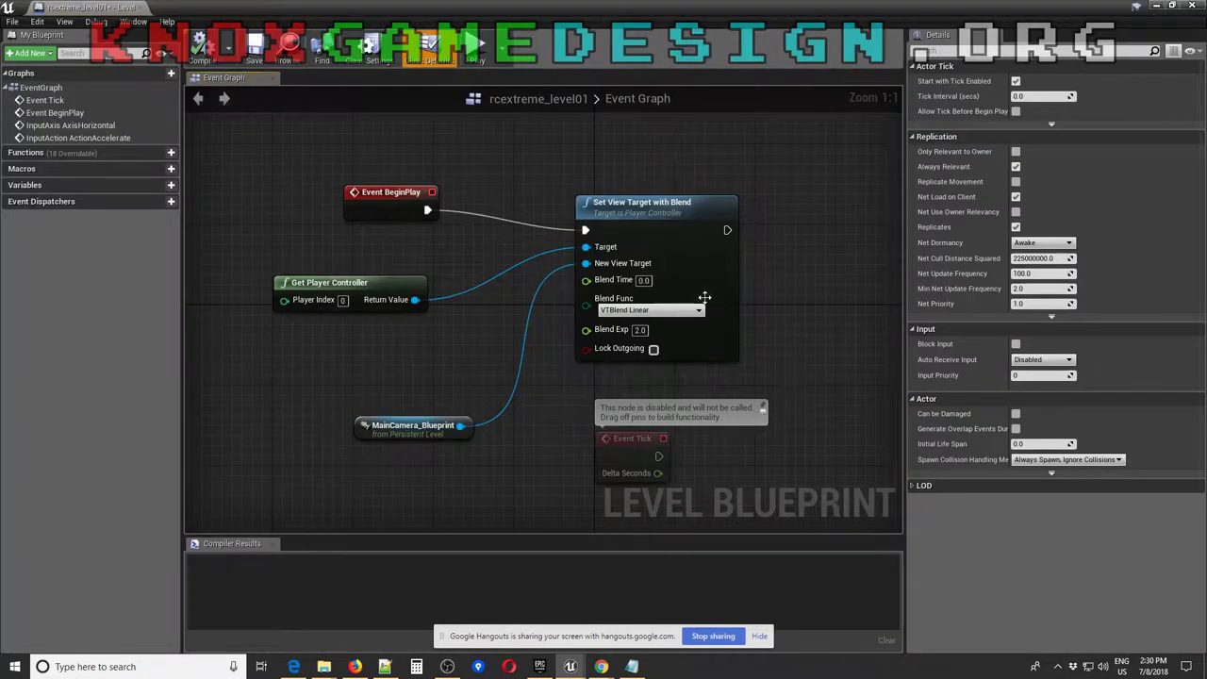
right_drag(486, 358, 435, 223)
right_drag(463, 426, 480, 391)
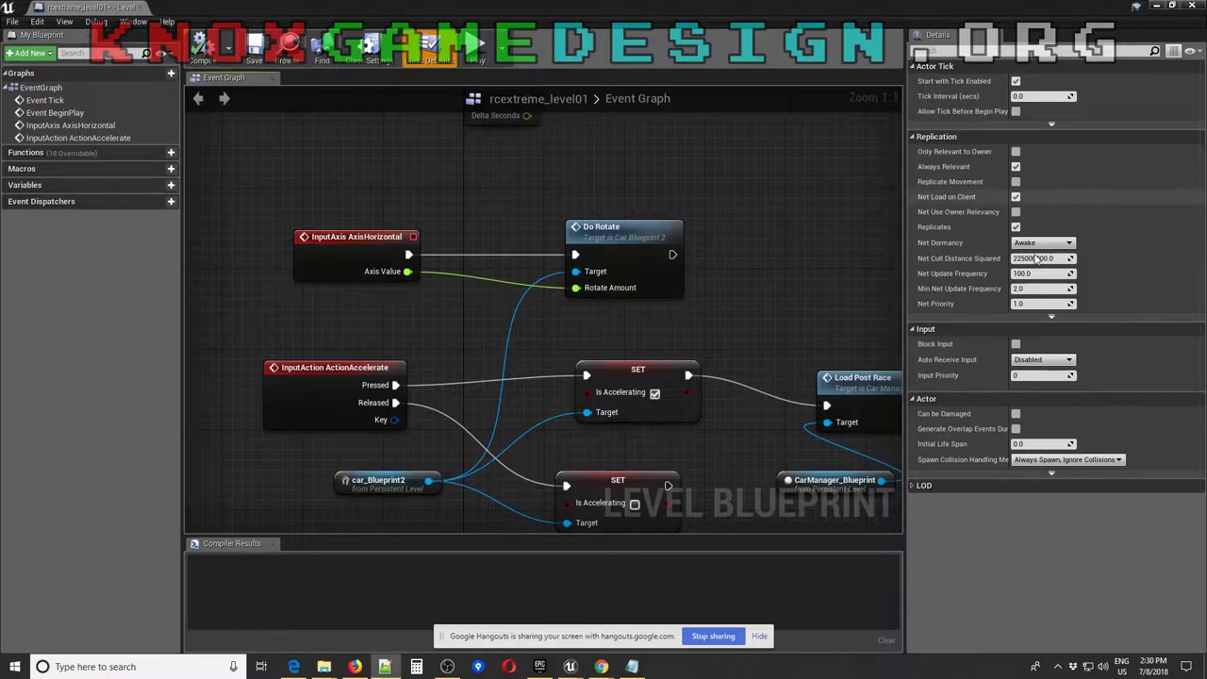
right_drag(754, 310, 511, 153)
right_drag(618, 409, 719, 448)
mouse_move(29, 156)
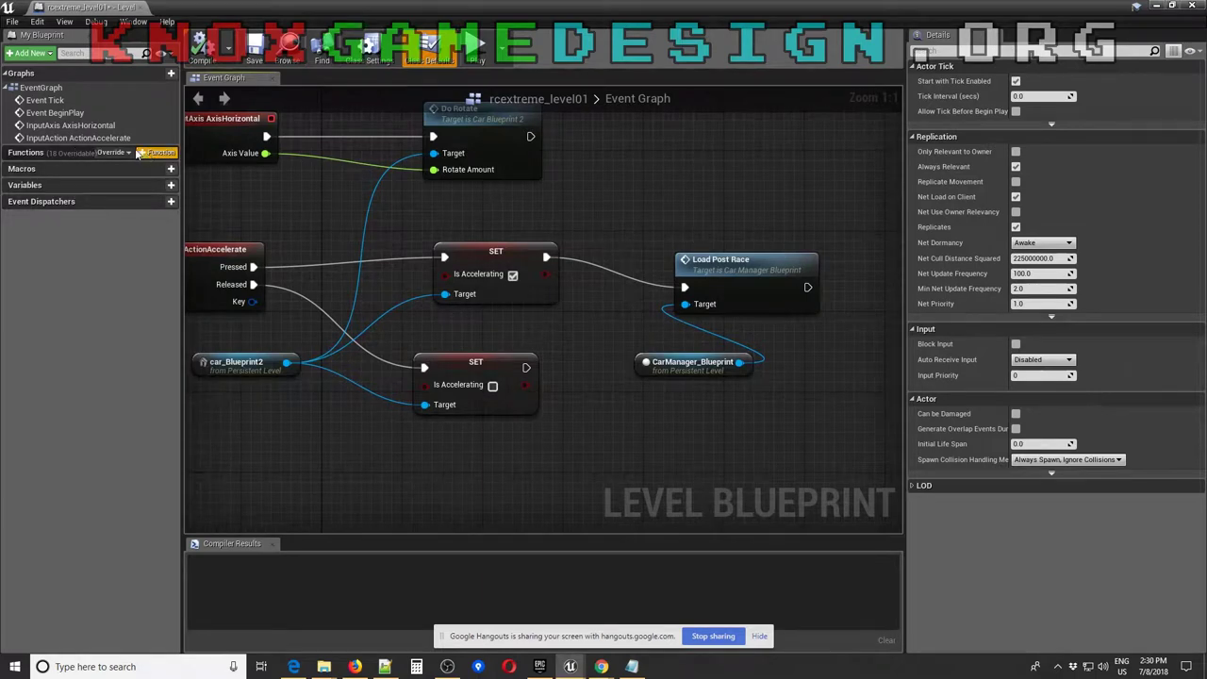
click(28, 155)
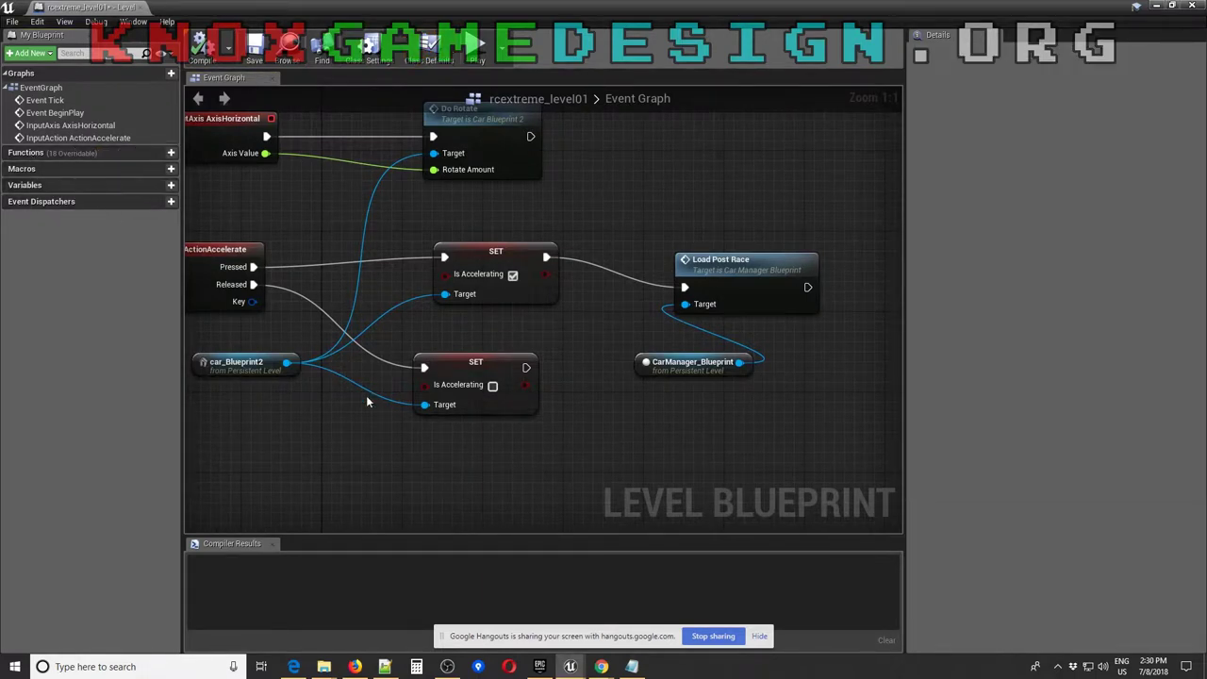
right_drag(549, 394, 634, 506)
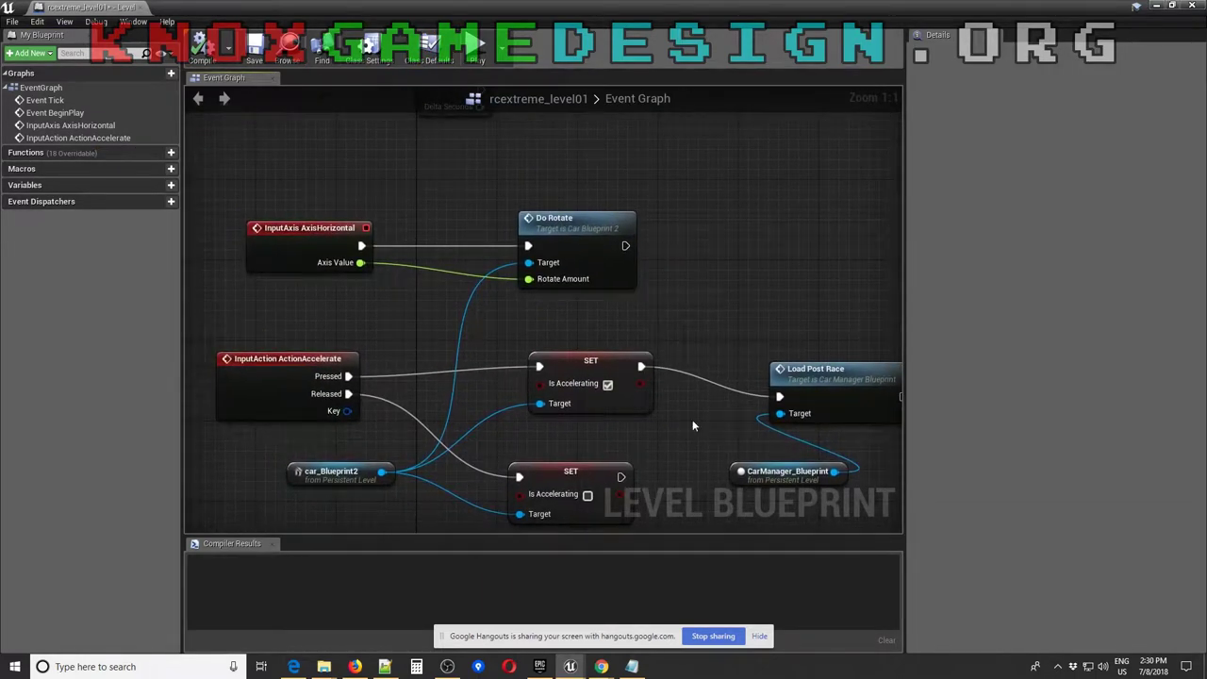
click(1155, 6)
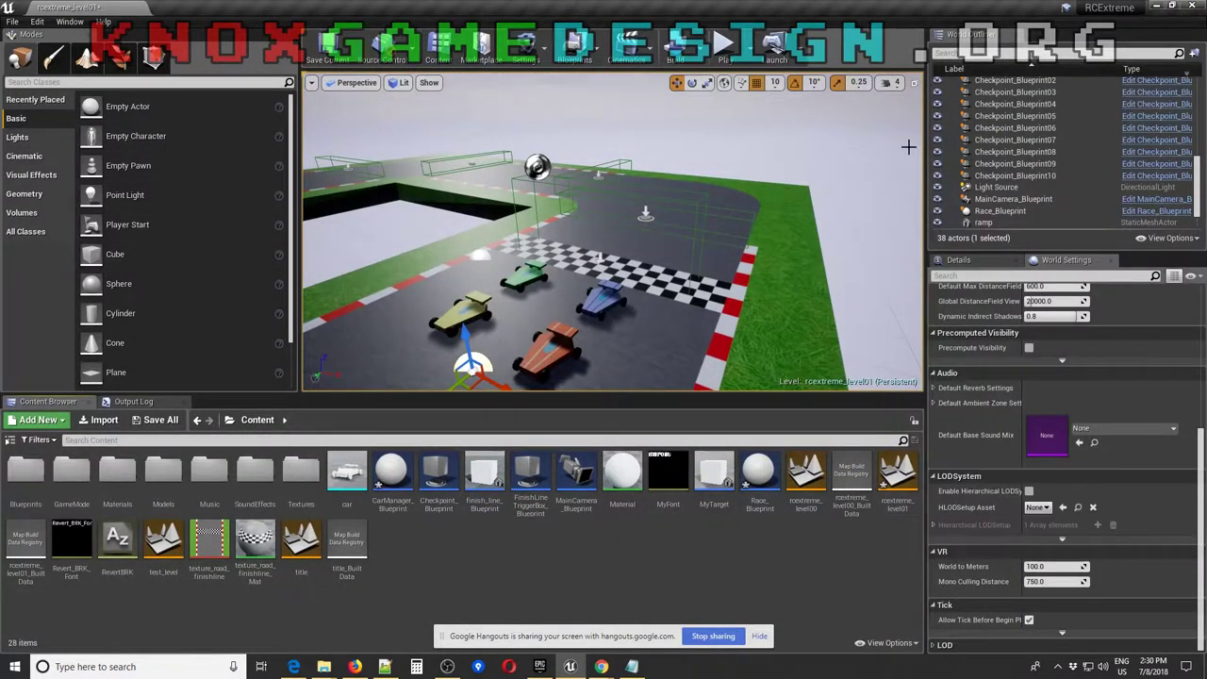
Open the 'title' level choosing Don't Save, then open MenuActor_Blueprint's Event Graph
click(12, 21)
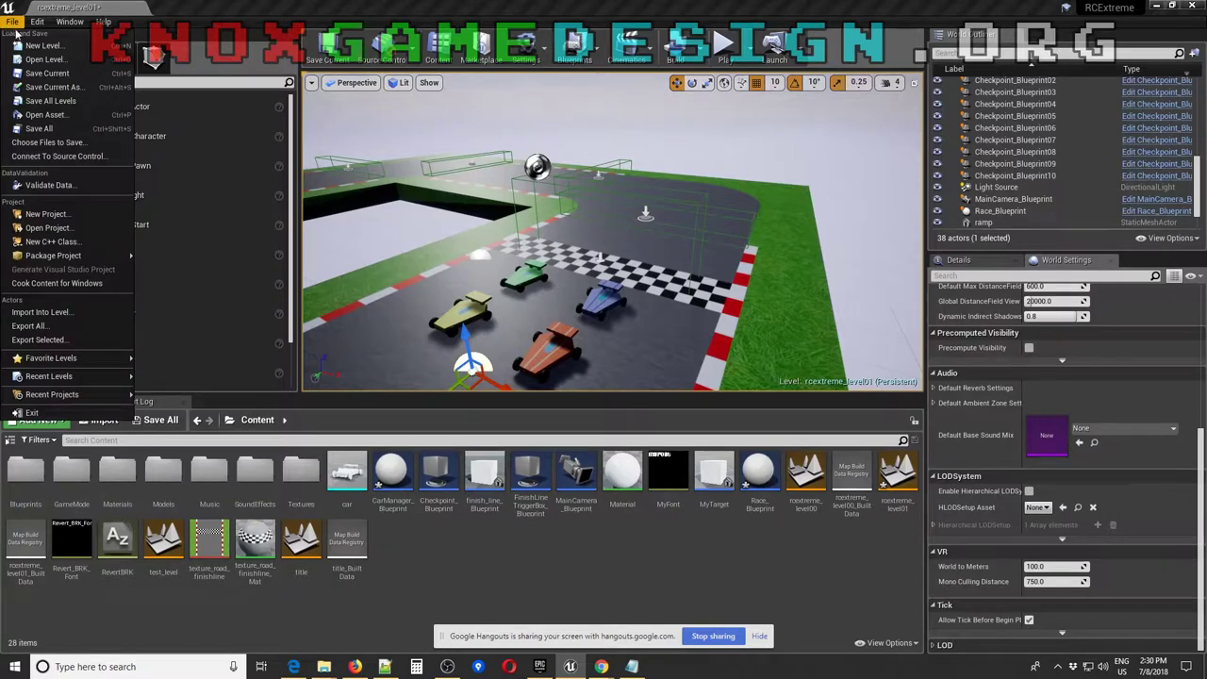
click(37, 62)
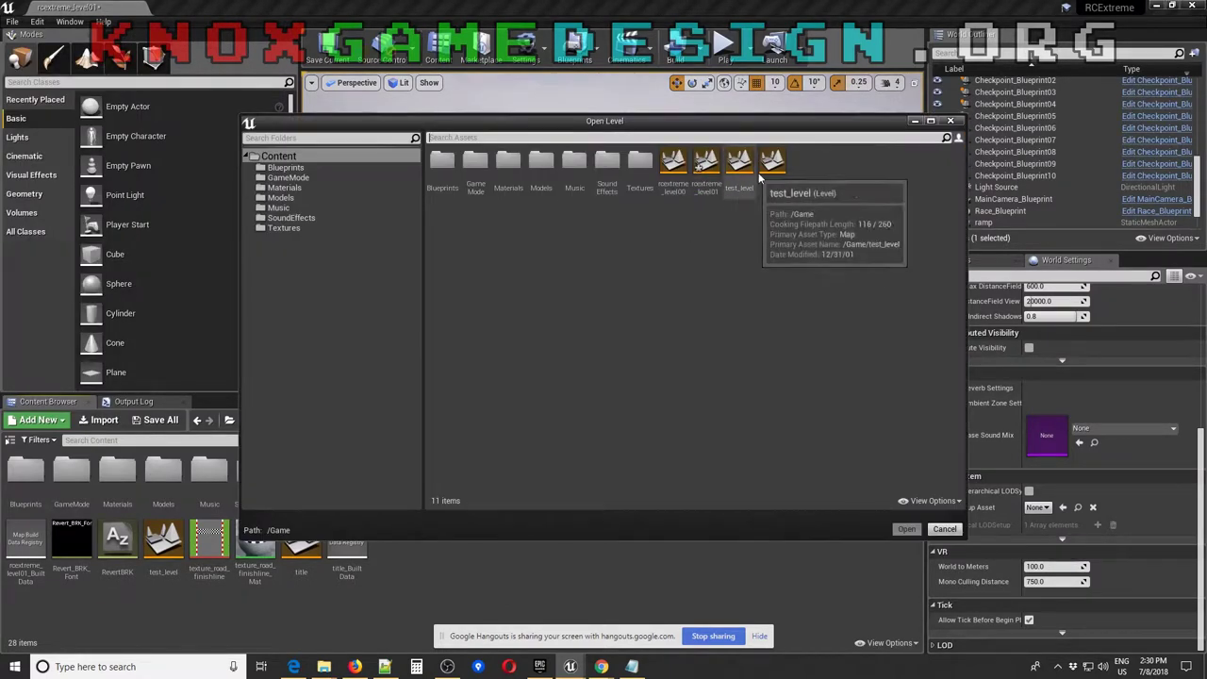
double_click(775, 183)
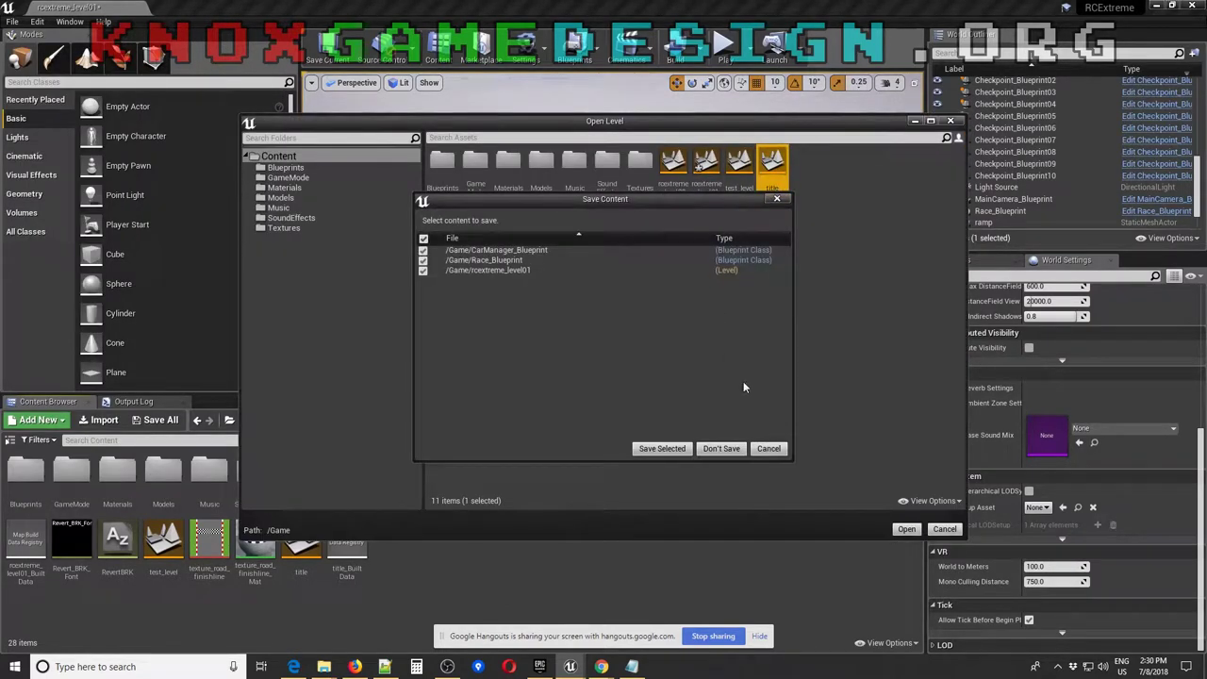
click(719, 448)
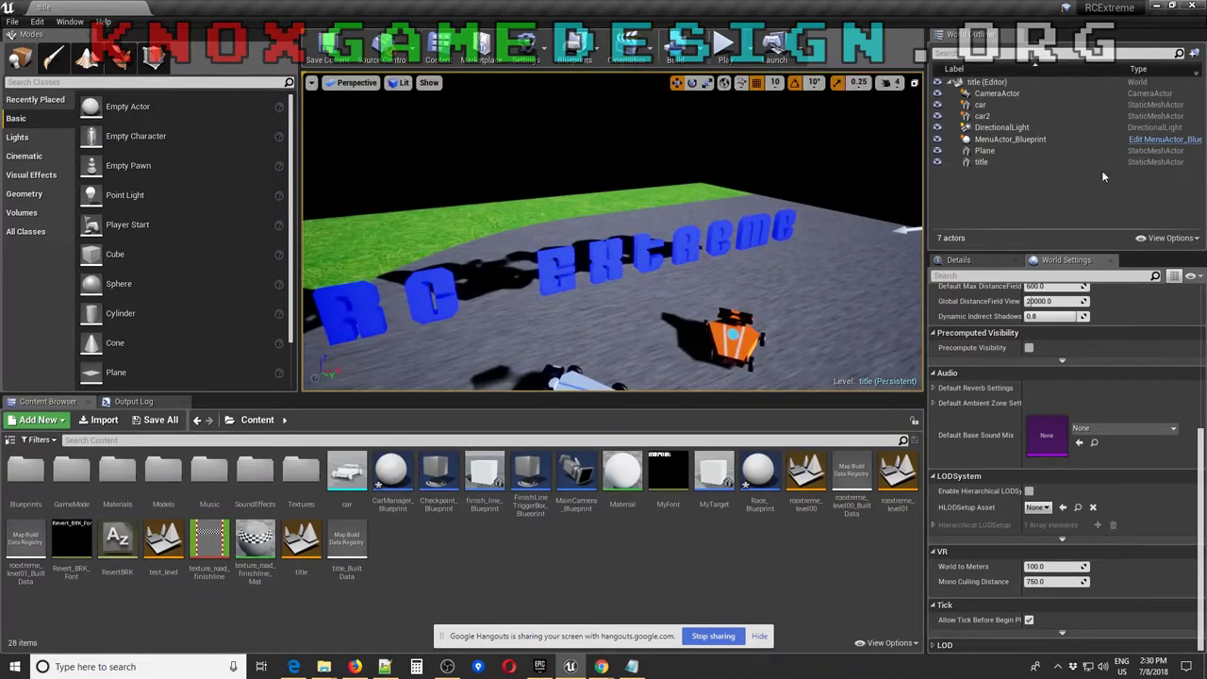
click(1161, 142)
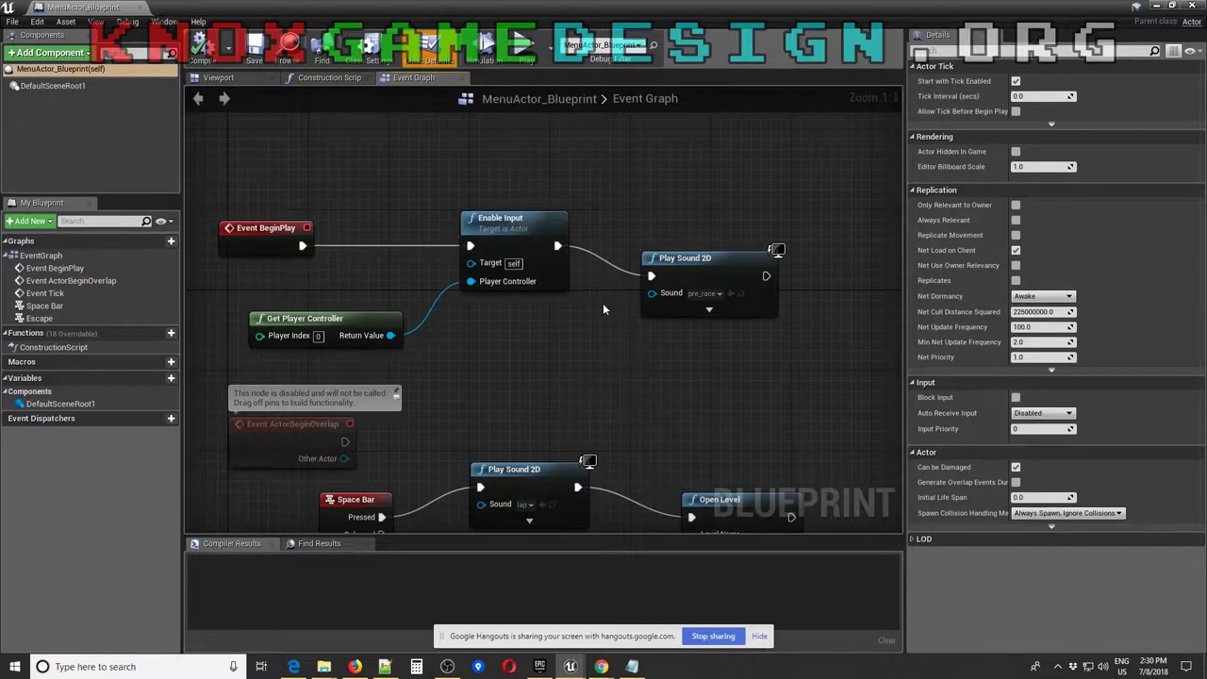
Set the Open Level node's Level Name to rcextreme_level01 and close the MenuActor_Blueprint editor
drag(483, 426, 371, 521)
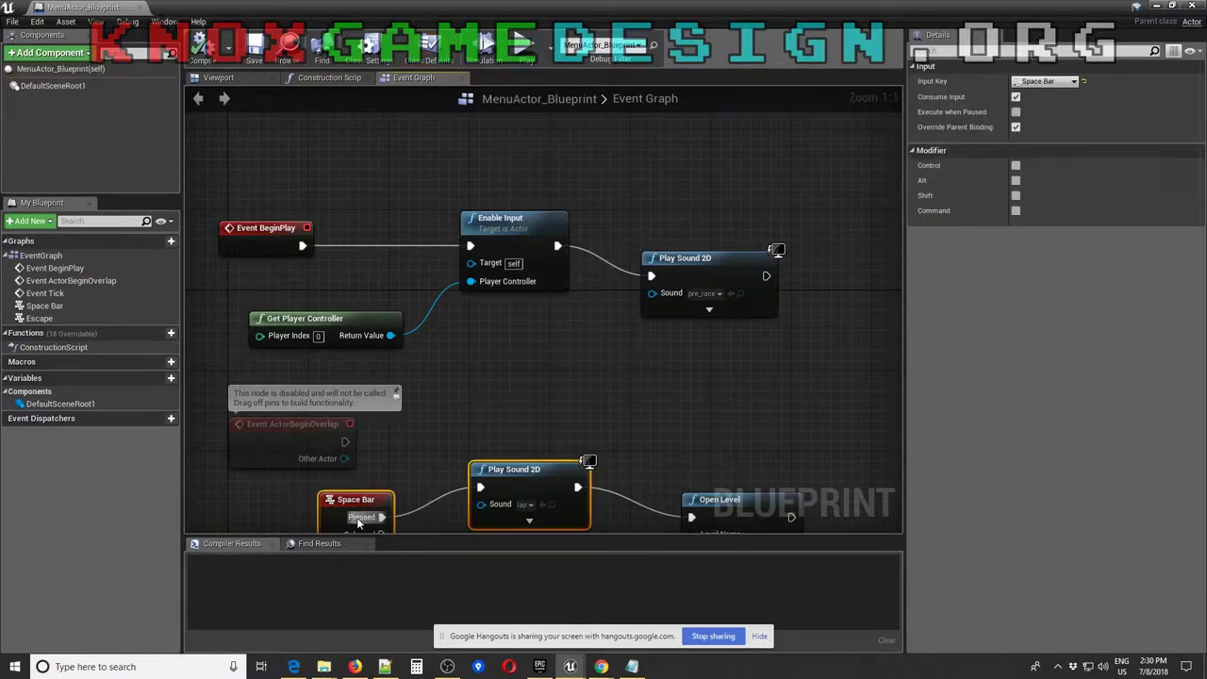
click(525, 384)
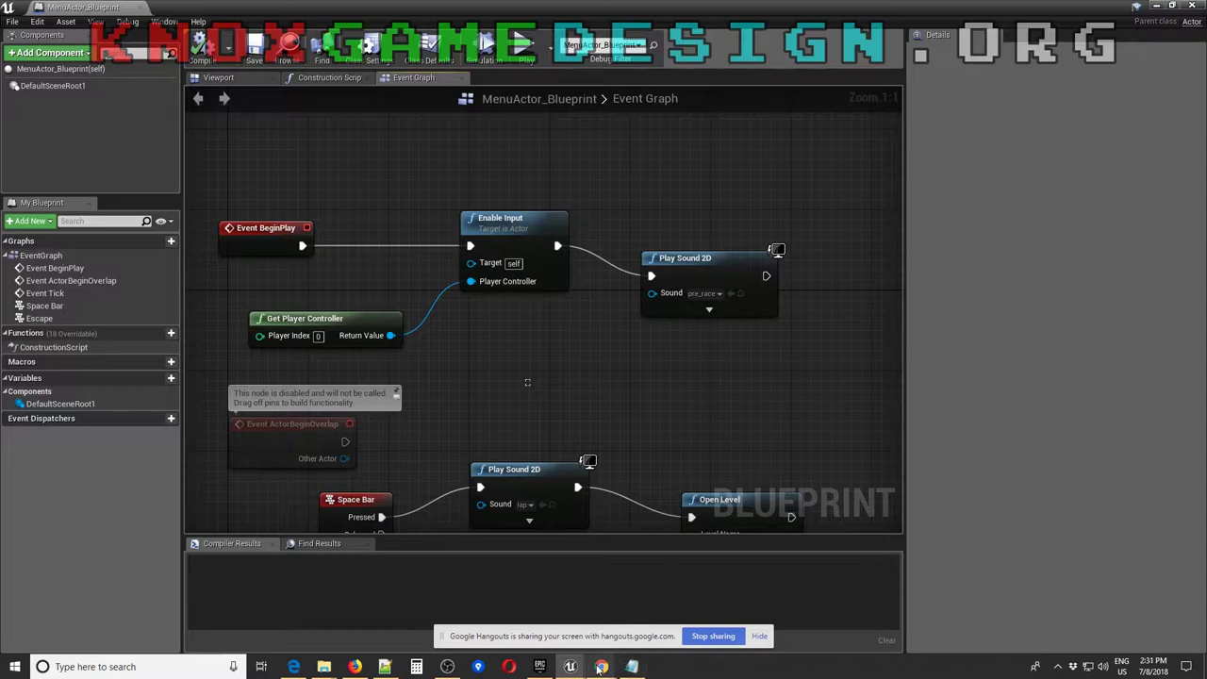
mouse_move(601, 666)
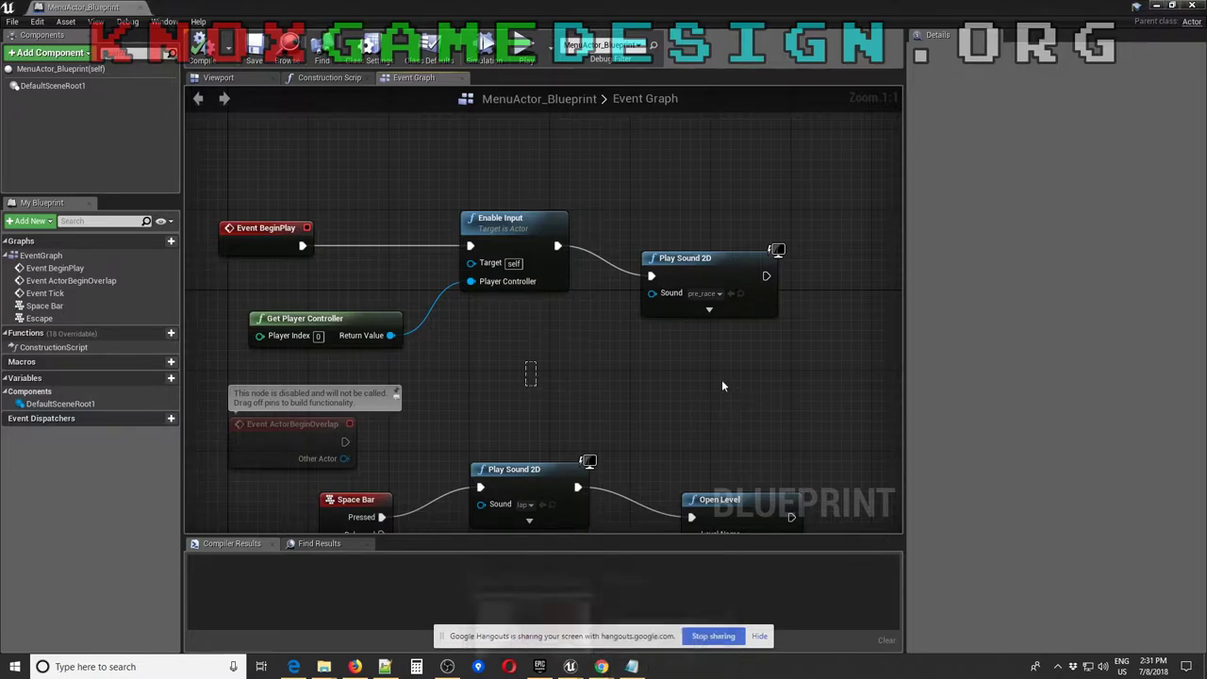
right_drag(643, 375, 588, 341)
right_drag(675, 381, 546, 294)
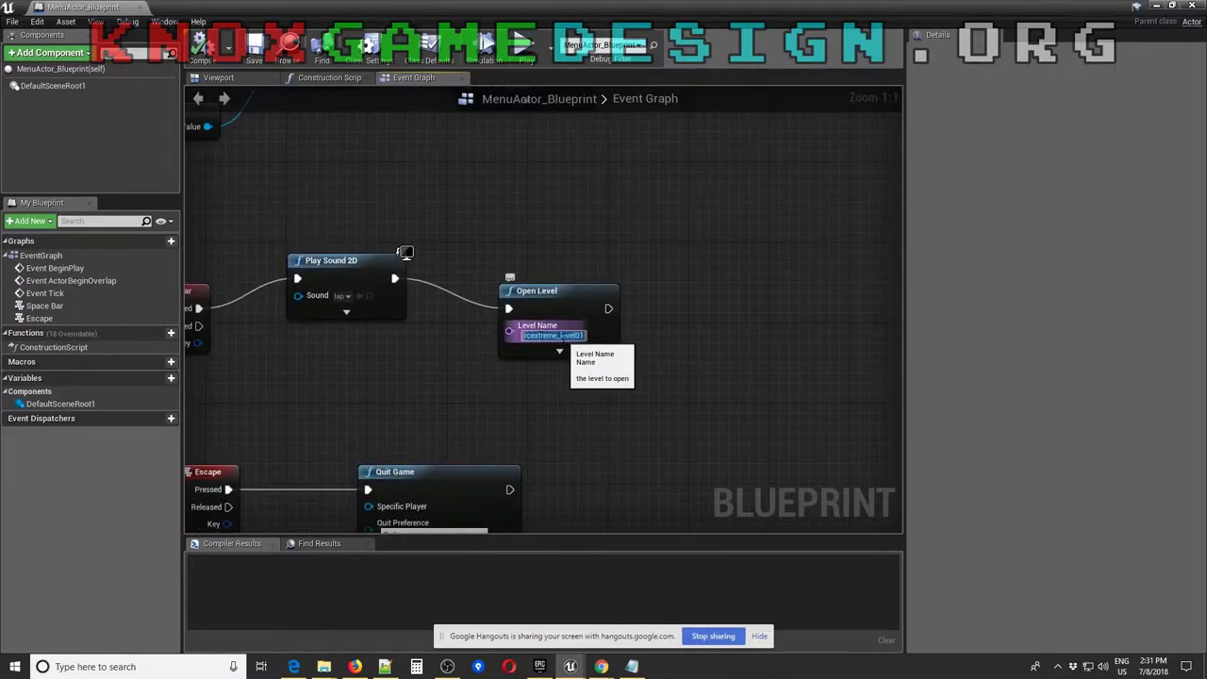
click(558, 345)
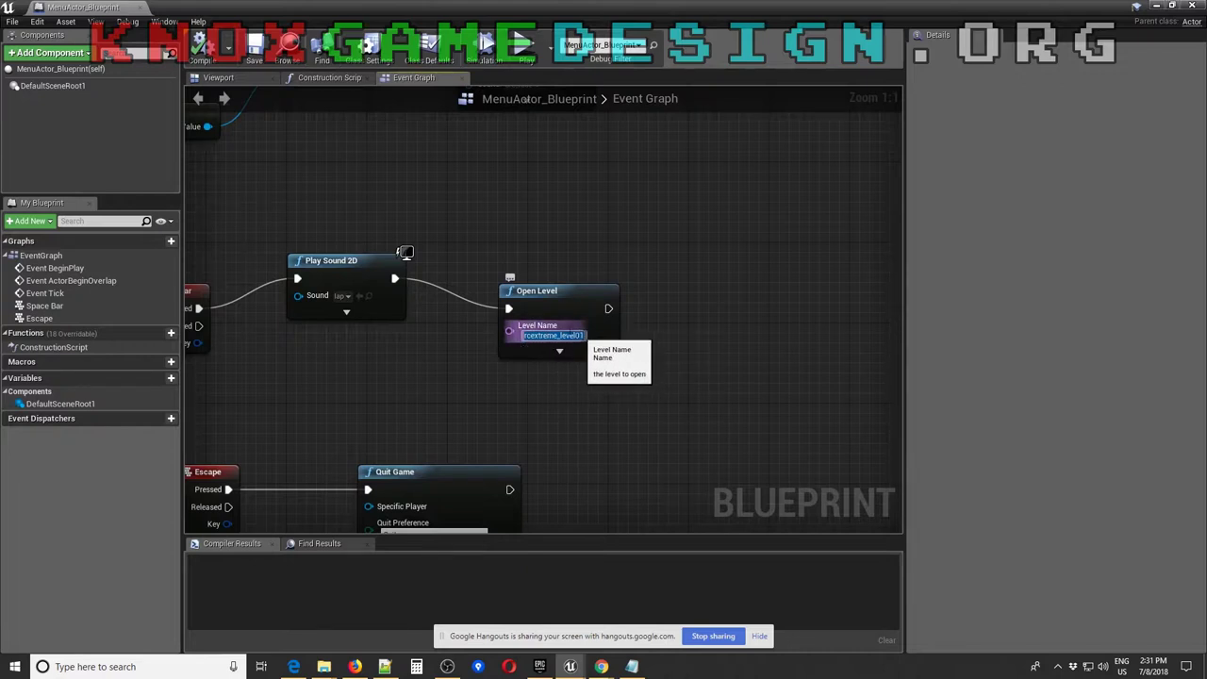
key(Return)
click(12, 20)
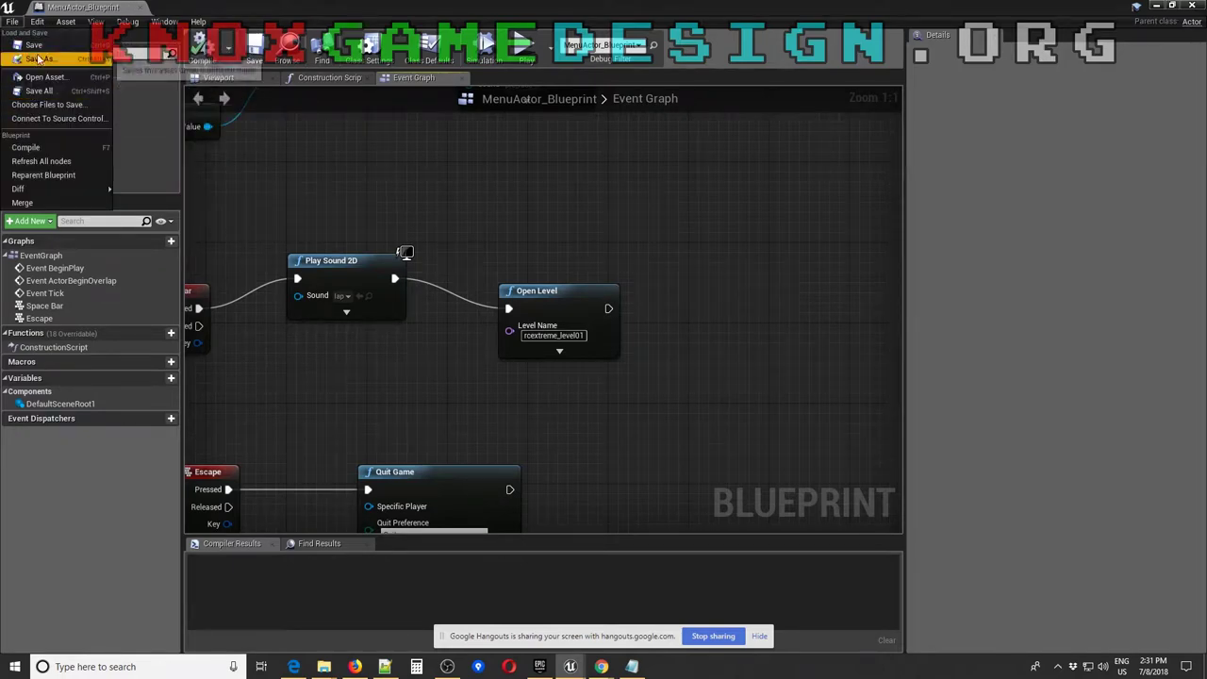
click(1193, 7)
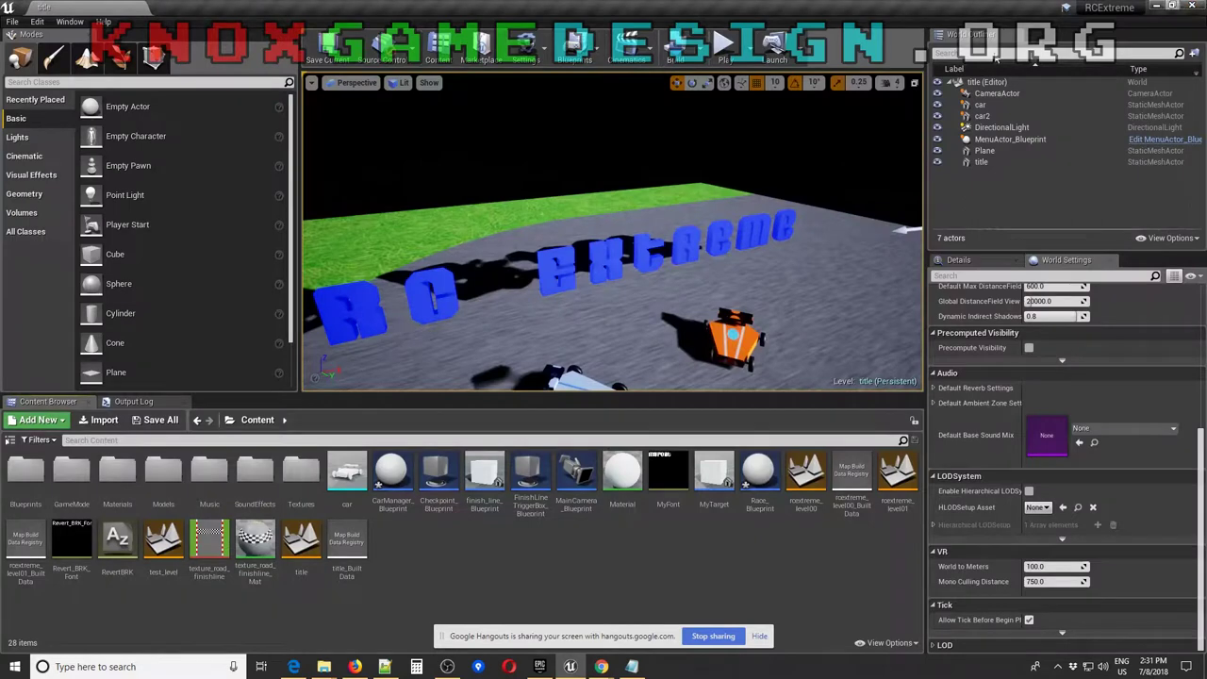
Open the Music folder in the Content Browser, preview the winner sound, then minimize the editor
click(12, 20)
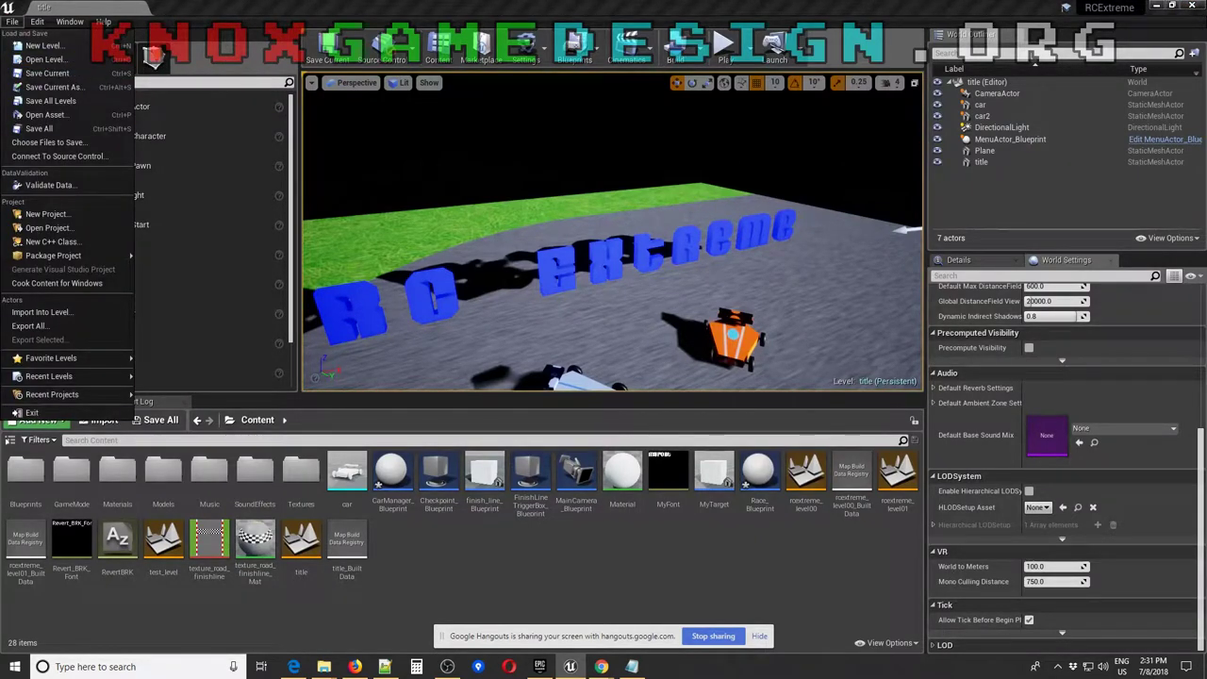
key(Escape)
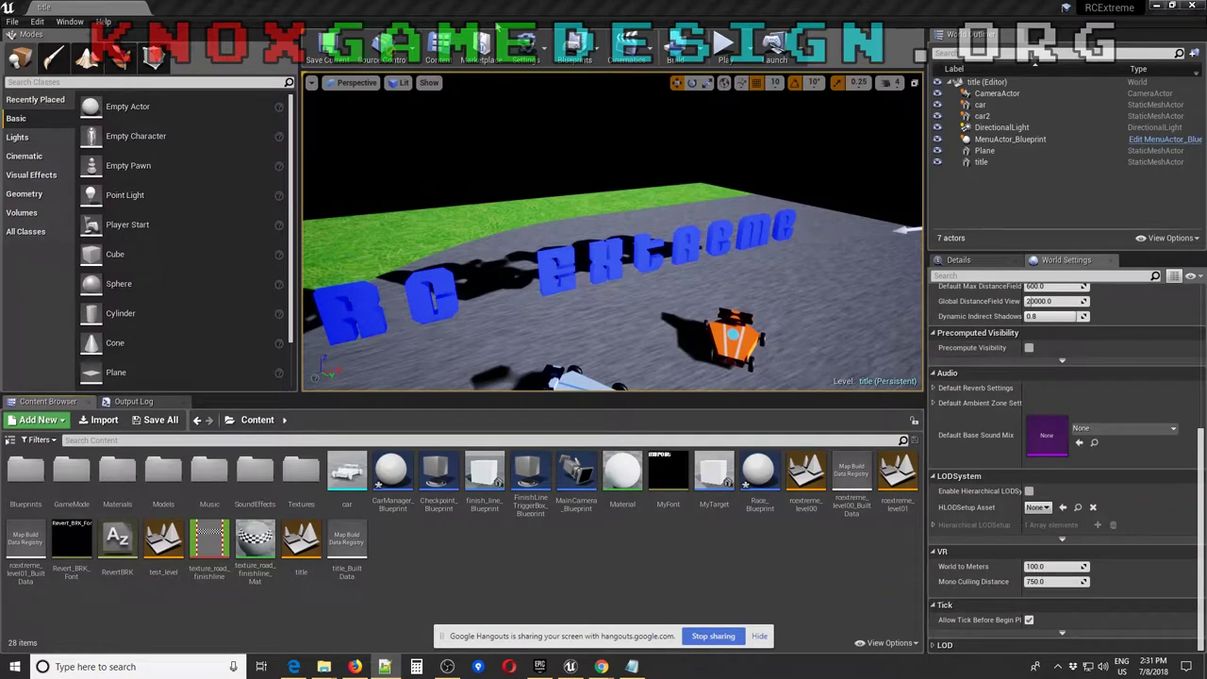
click(540, 9)
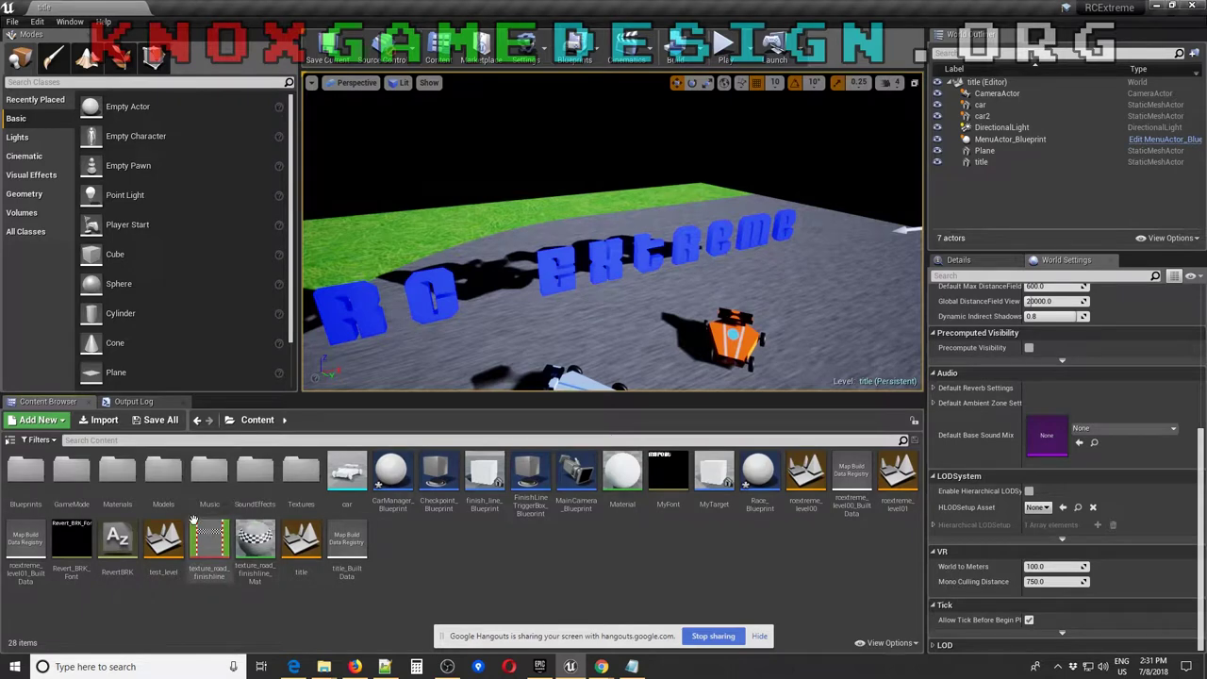
double_click(211, 481)
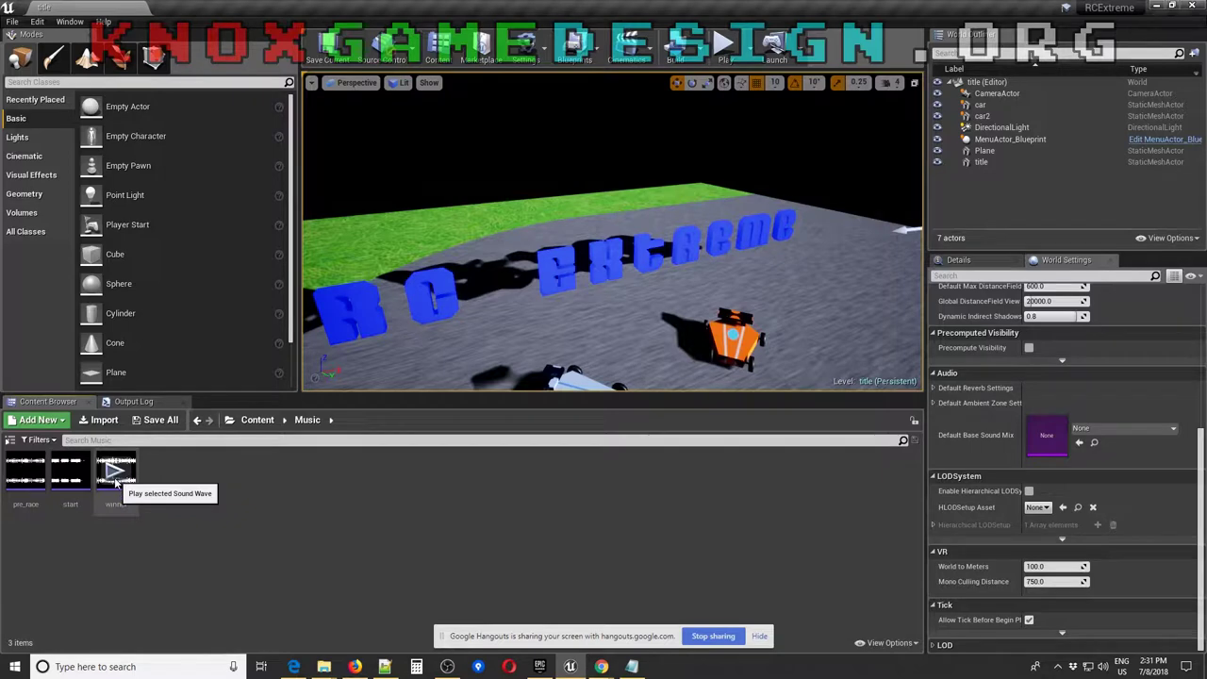
click(114, 476)
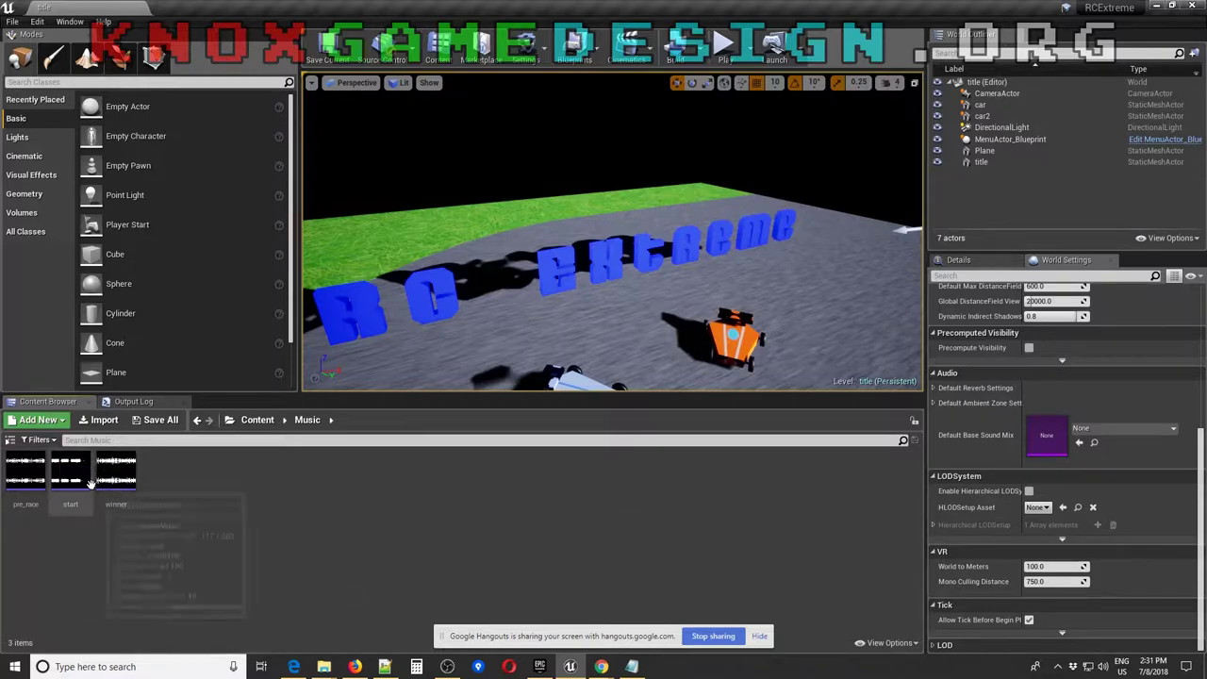
mouse_move(42, 479)
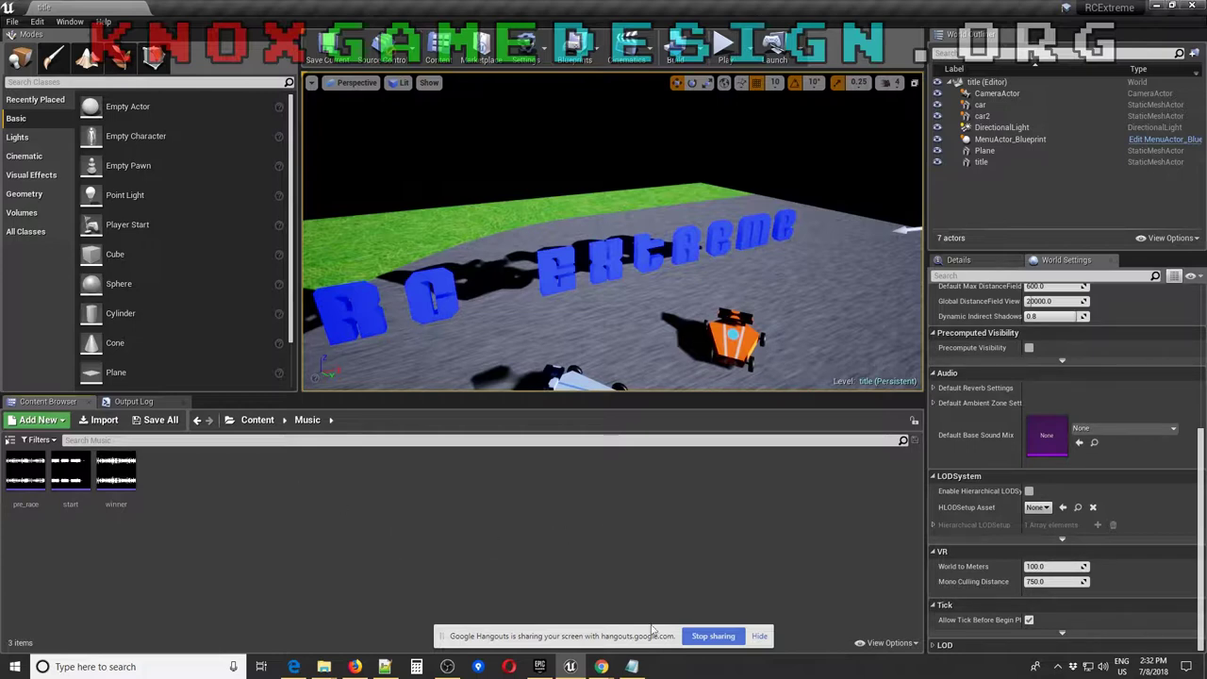
click(1154, 5)
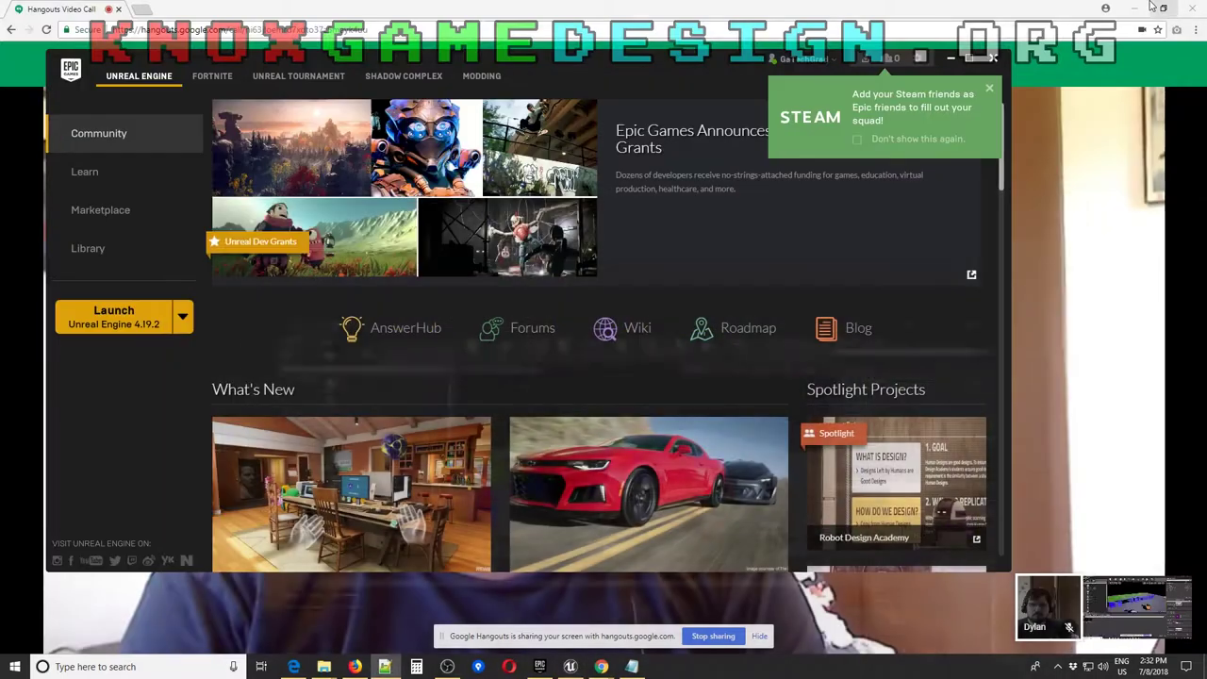
Close the Epic Games Launcher, minimize Hangouts, and launch Audacity from its desktop shortcut
click(949, 59)
click(1134, 8)
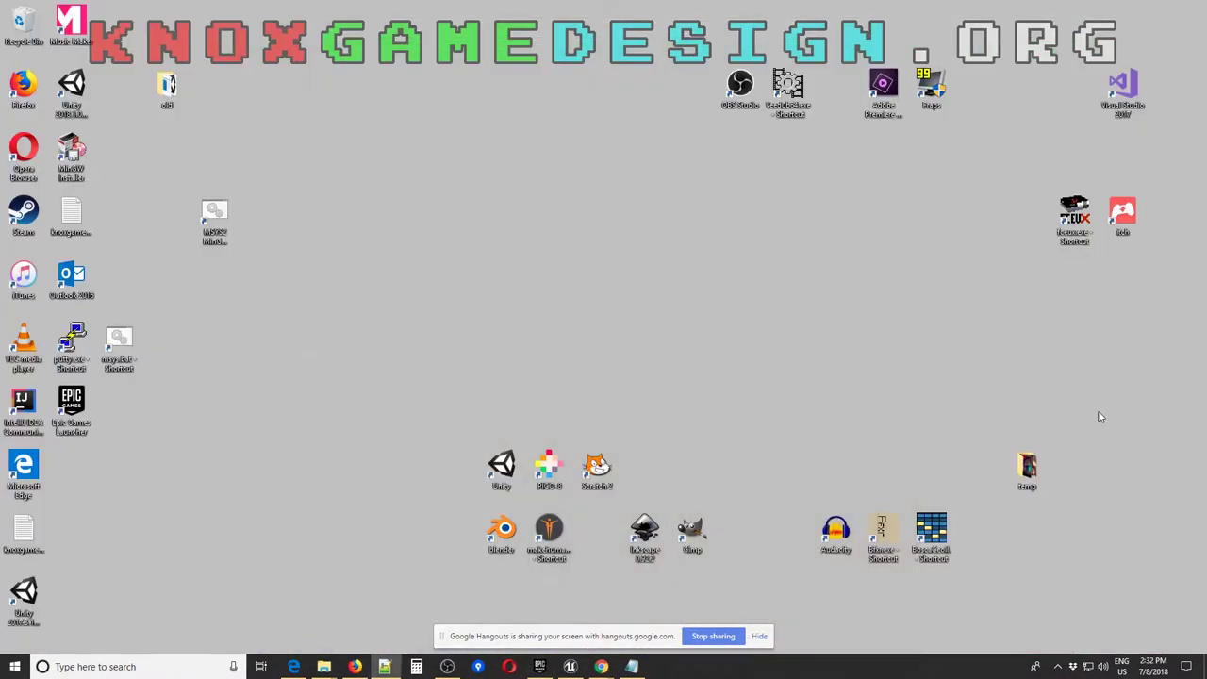
click(822, 550)
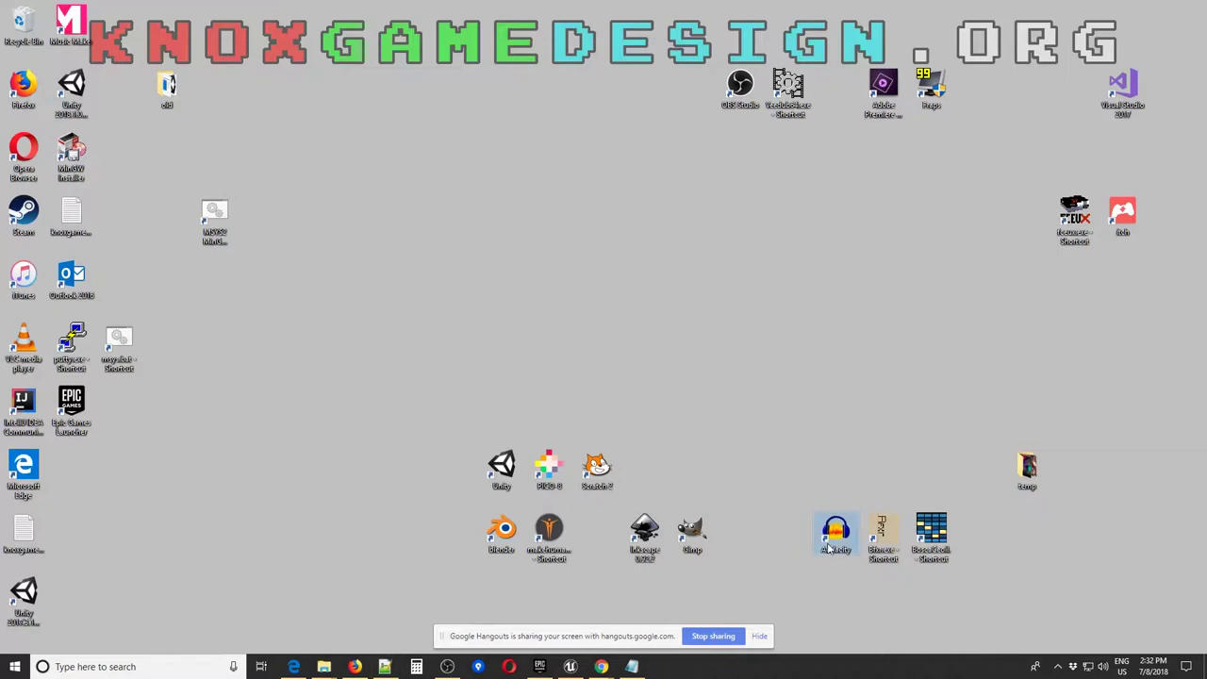
double_click(827, 547)
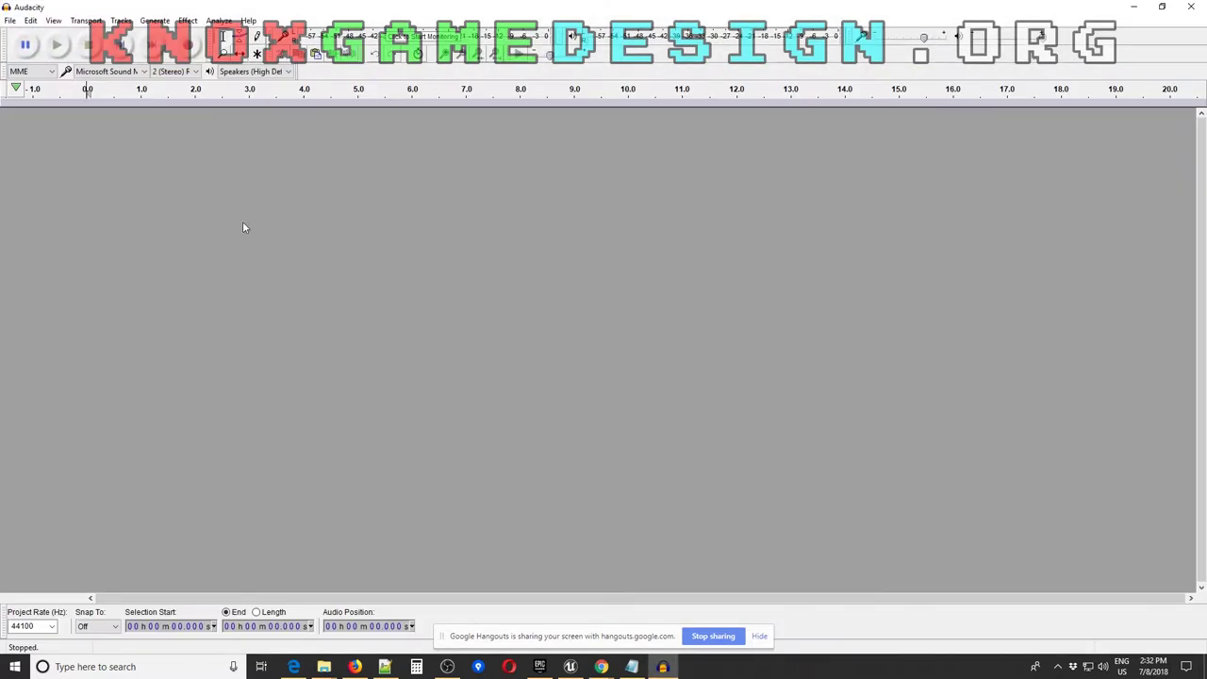
Reopen pre_race.wav from Audacity's Recent Files, importing it as a copied stereo track
click(9, 21)
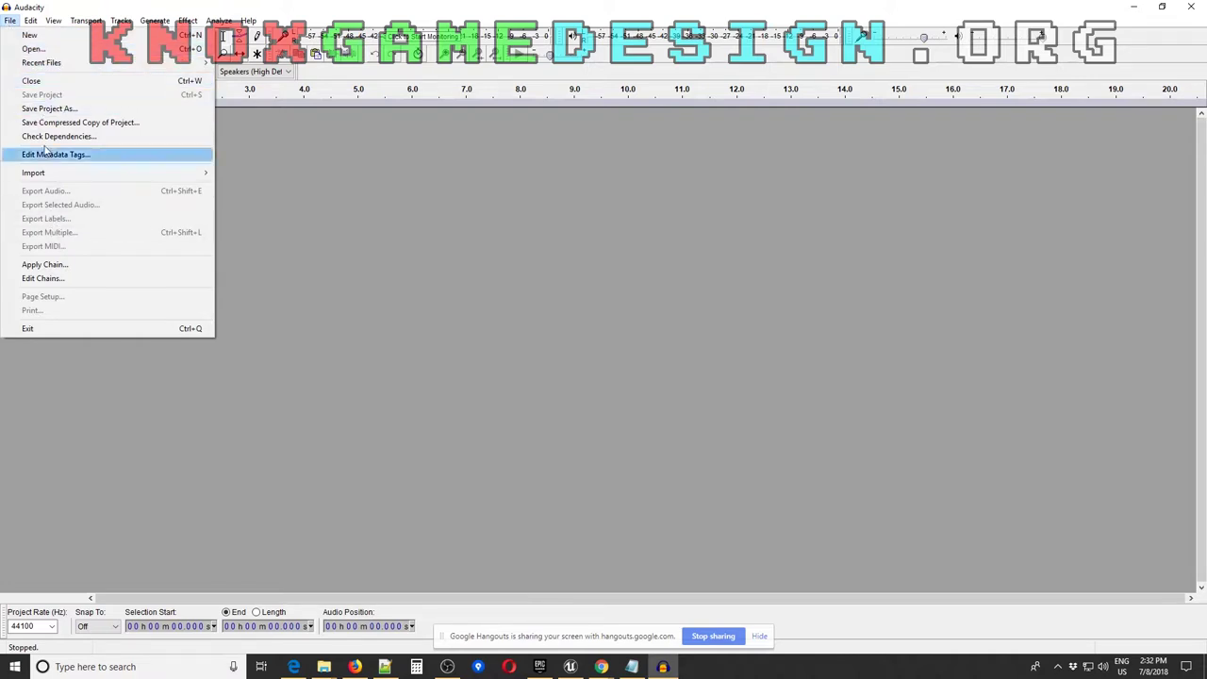
mouse_move(43, 62)
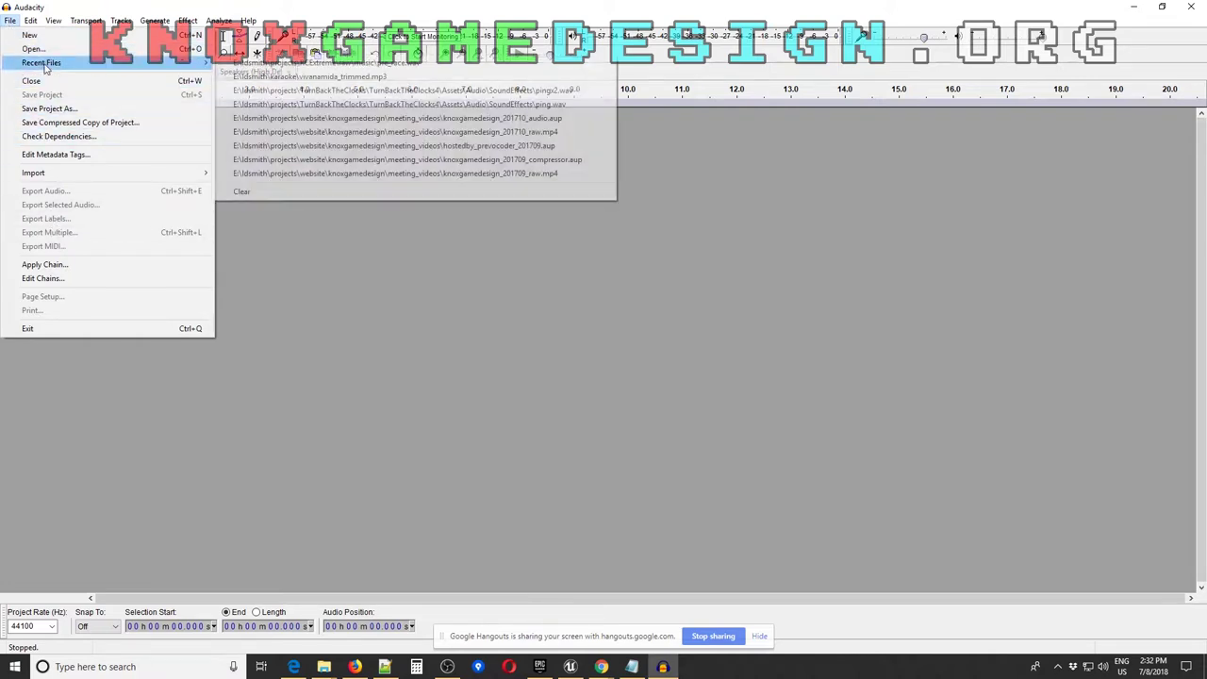
click(283, 62)
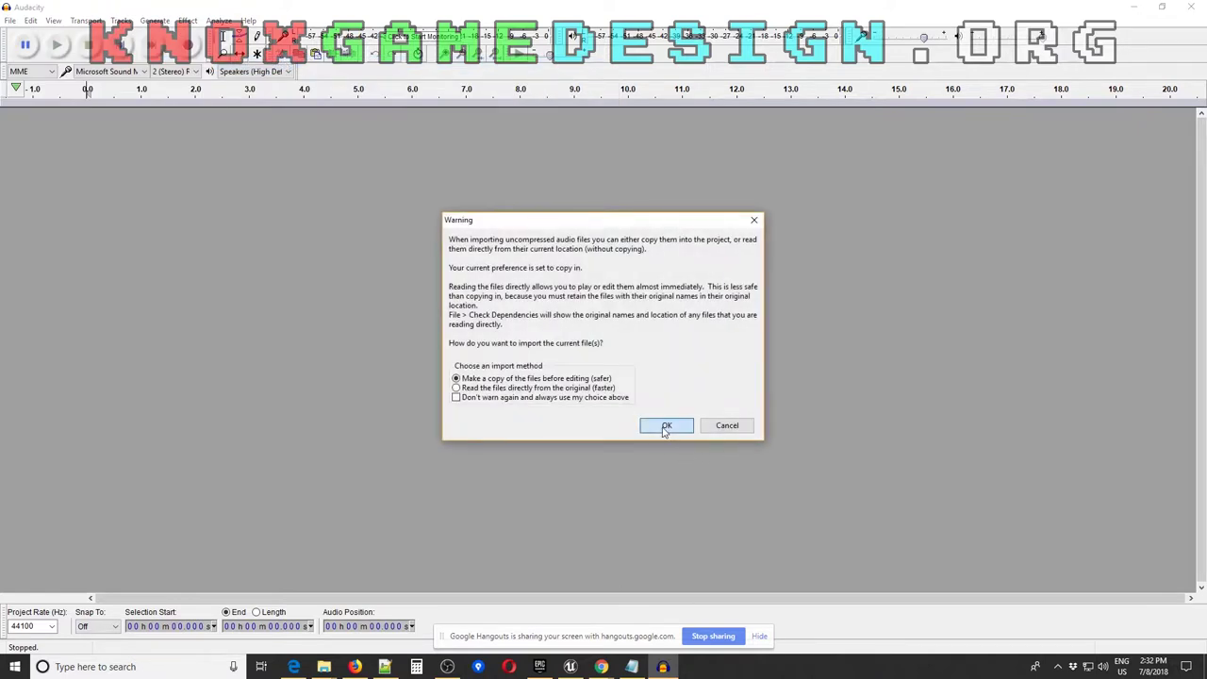
click(662, 424)
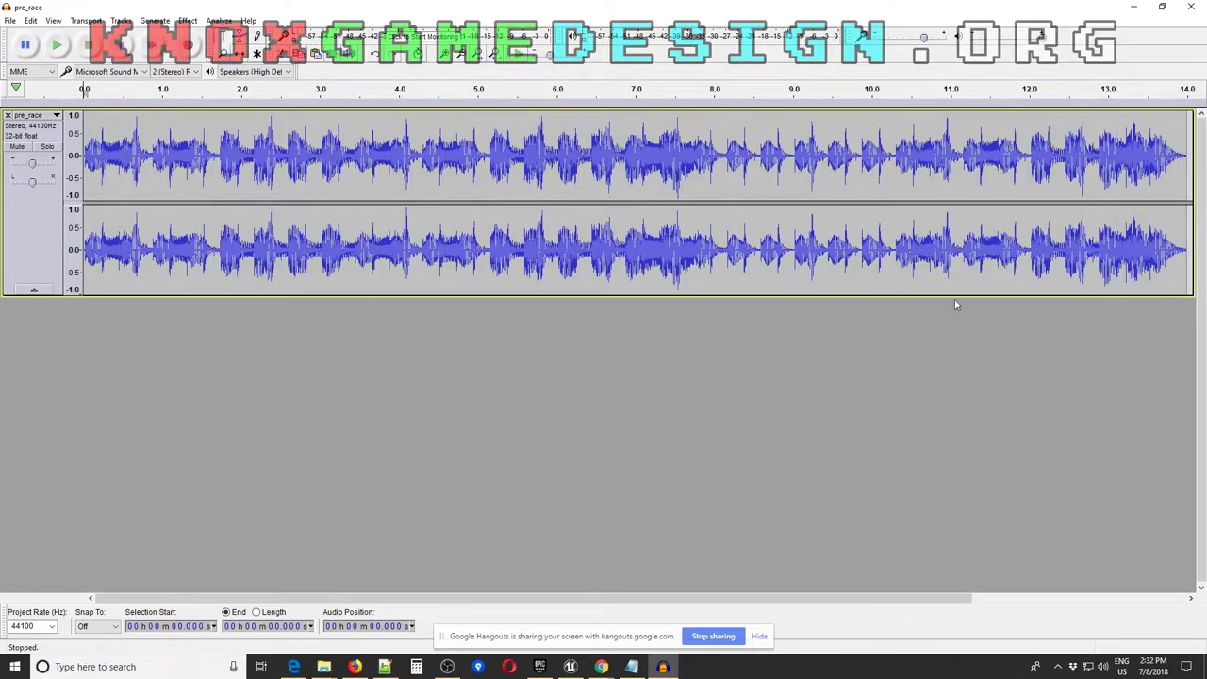
click(9, 20)
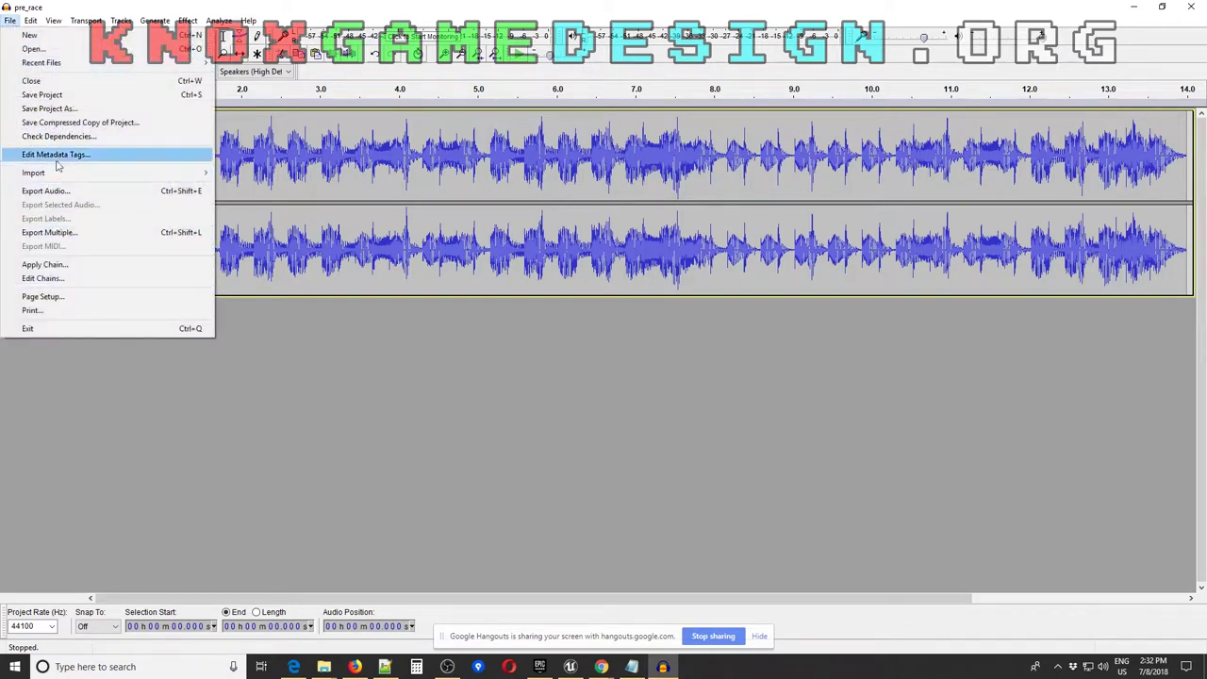
Export the audio as pre_race.wav in WAV signed 16-bit PCM format
click(52, 192)
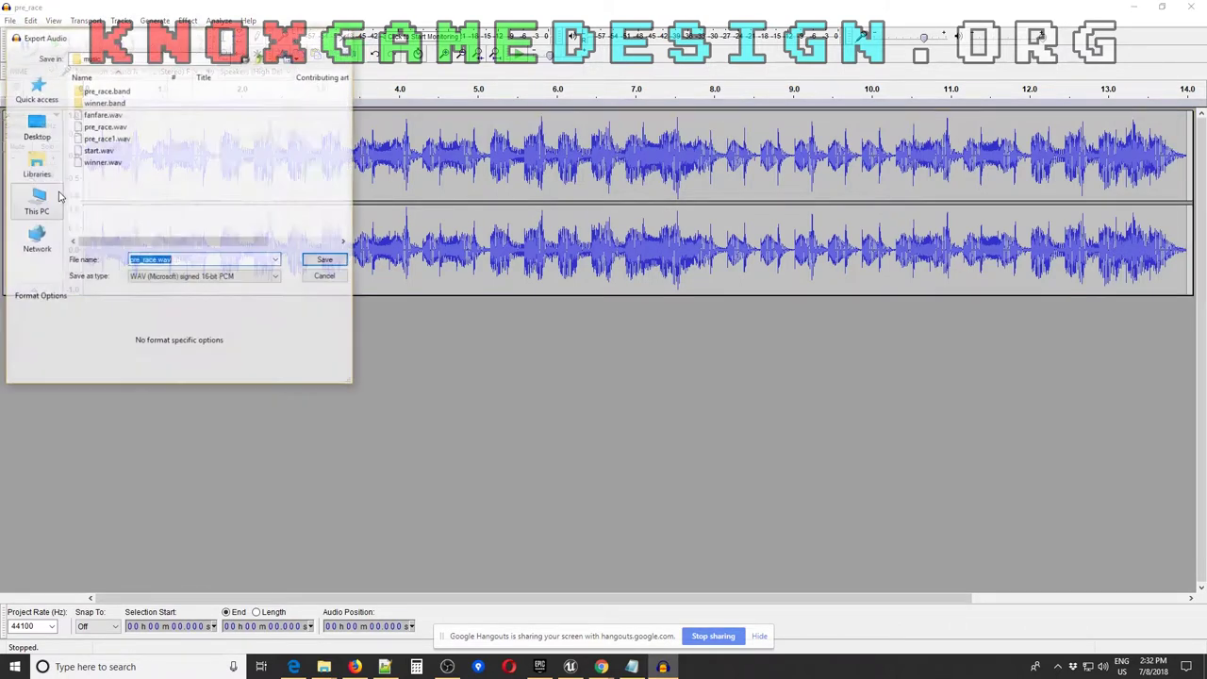
click(195, 281)
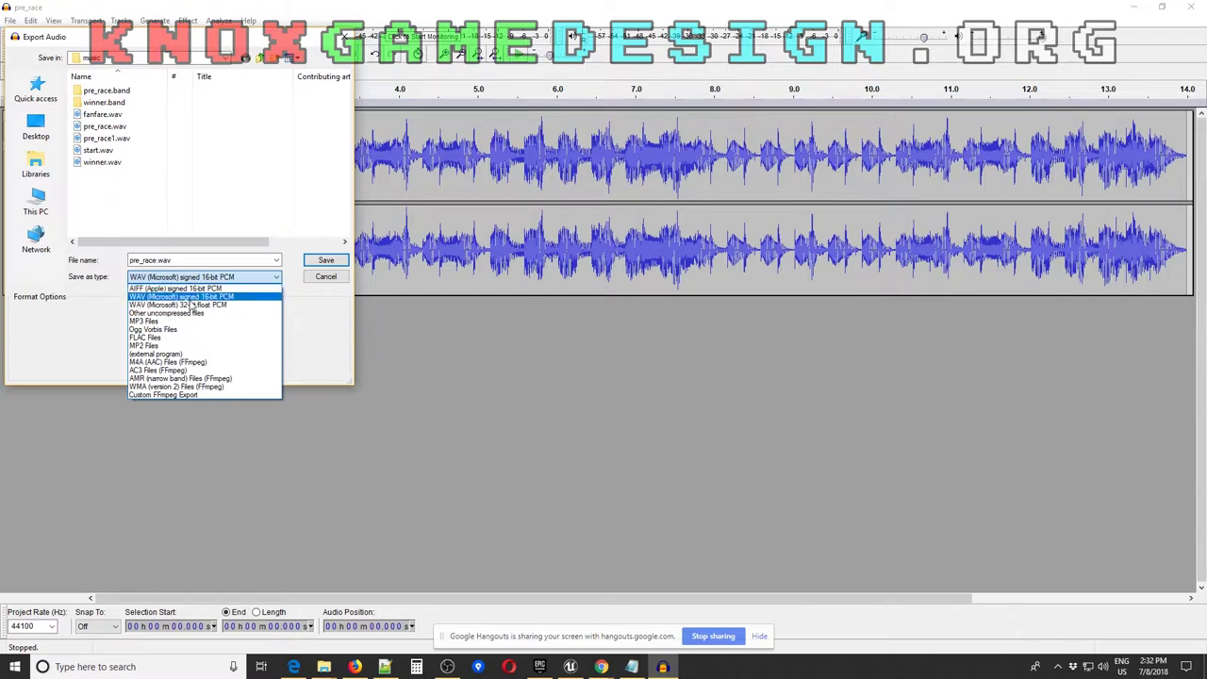
click(342, 280)
click(326, 276)
Check the pre_race track's options, then close Audacity without saving the project
click(30, 132)
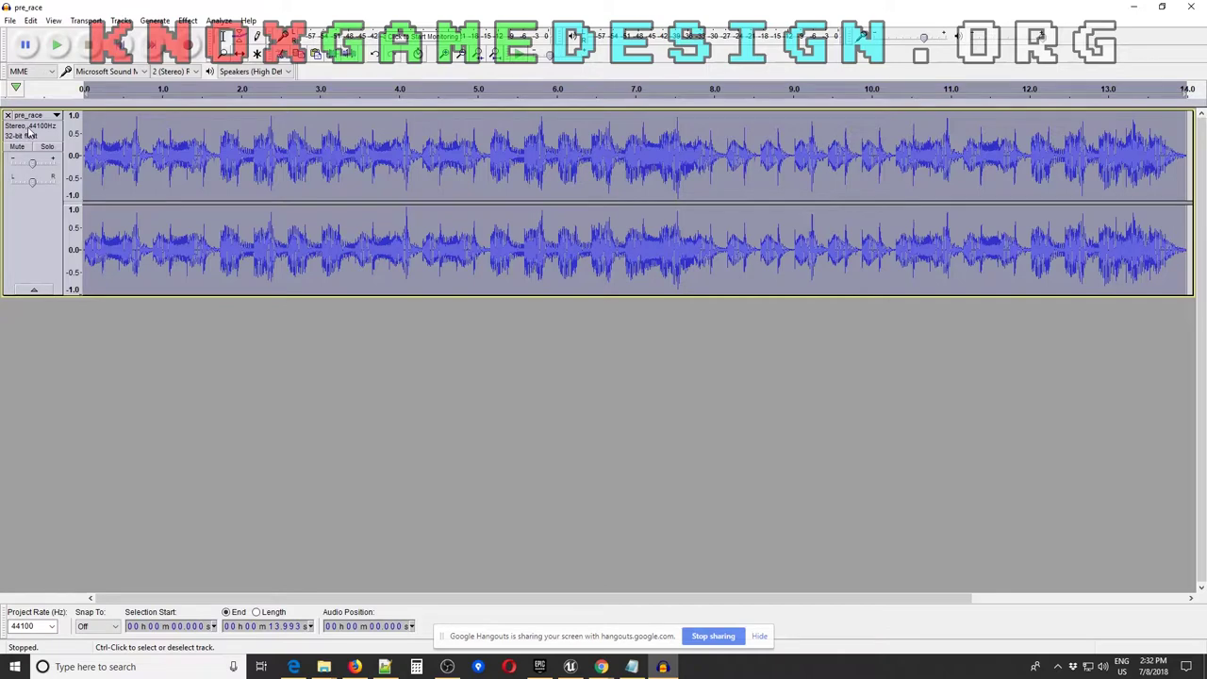
click(56, 116)
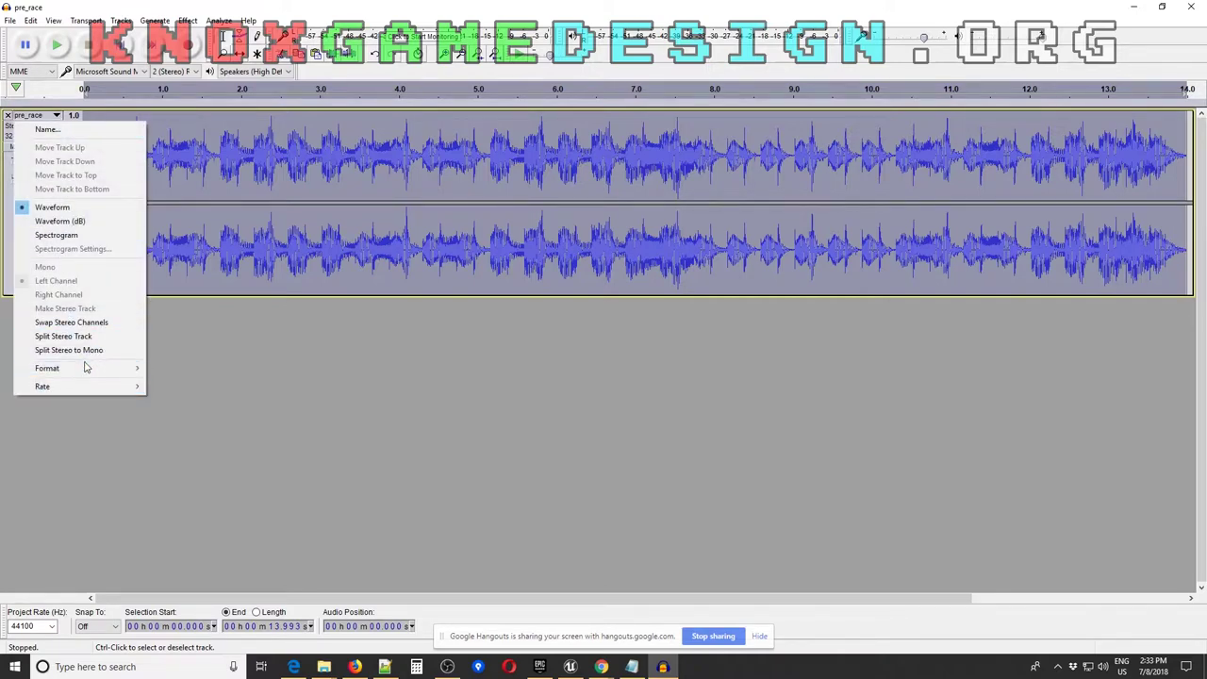
mouse_move(83, 372)
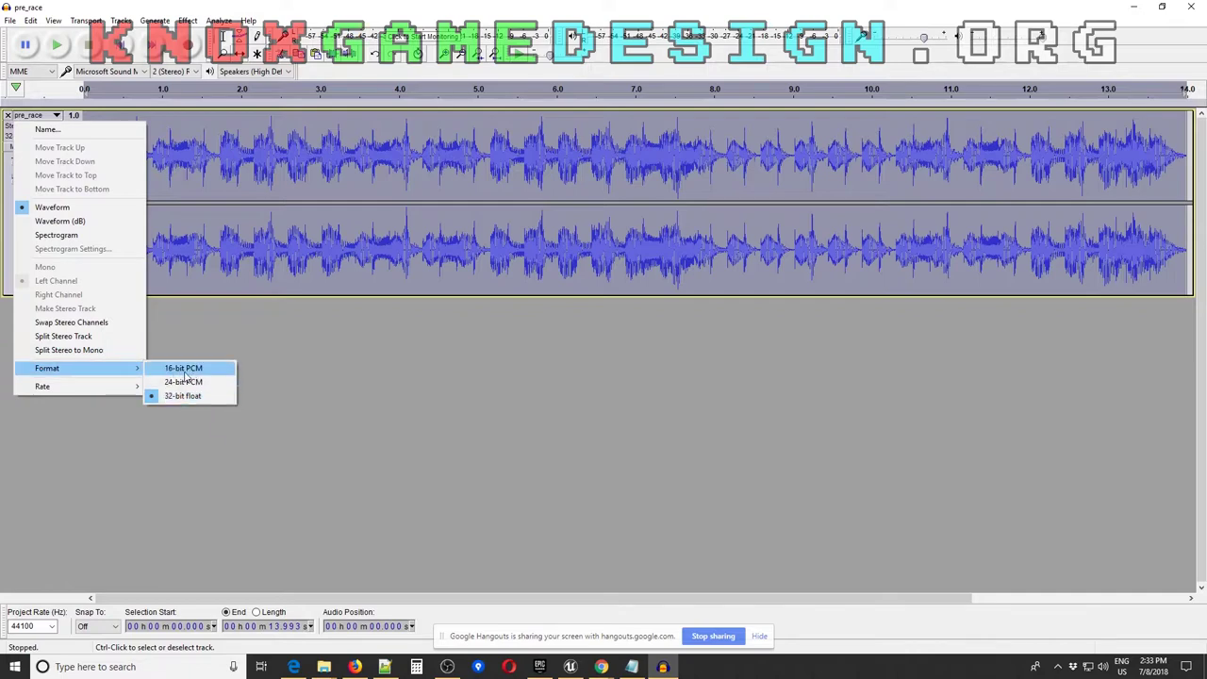
click(411, 366)
click(1192, 7)
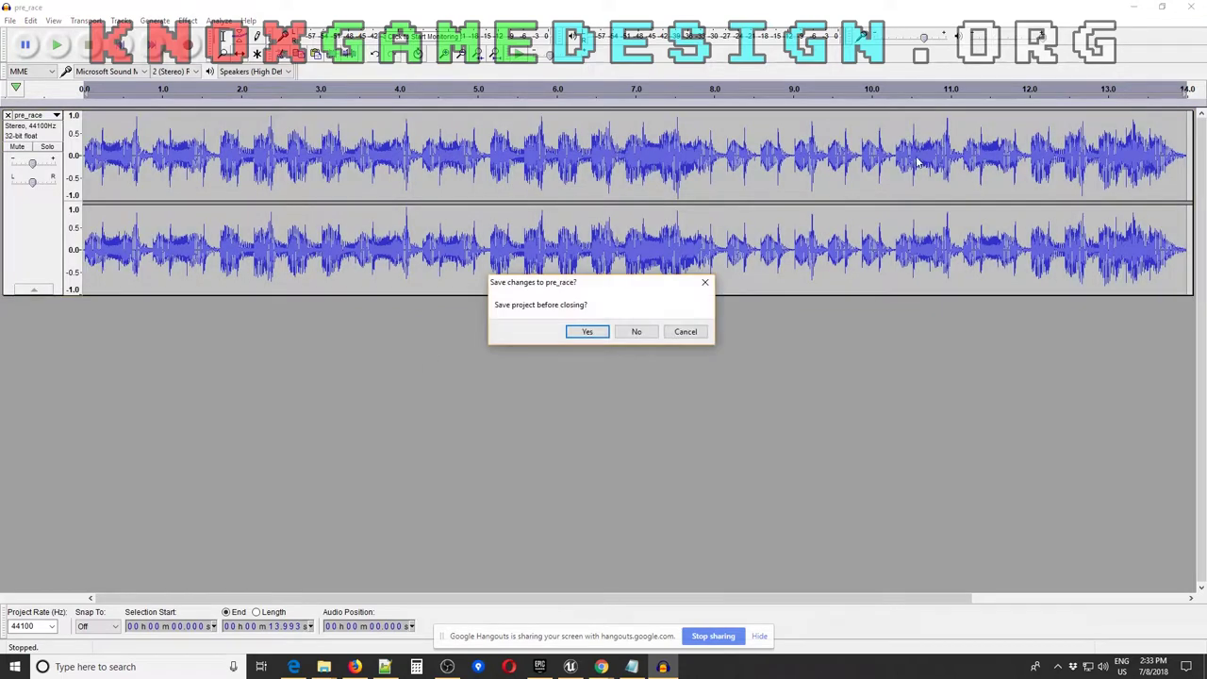
click(641, 332)
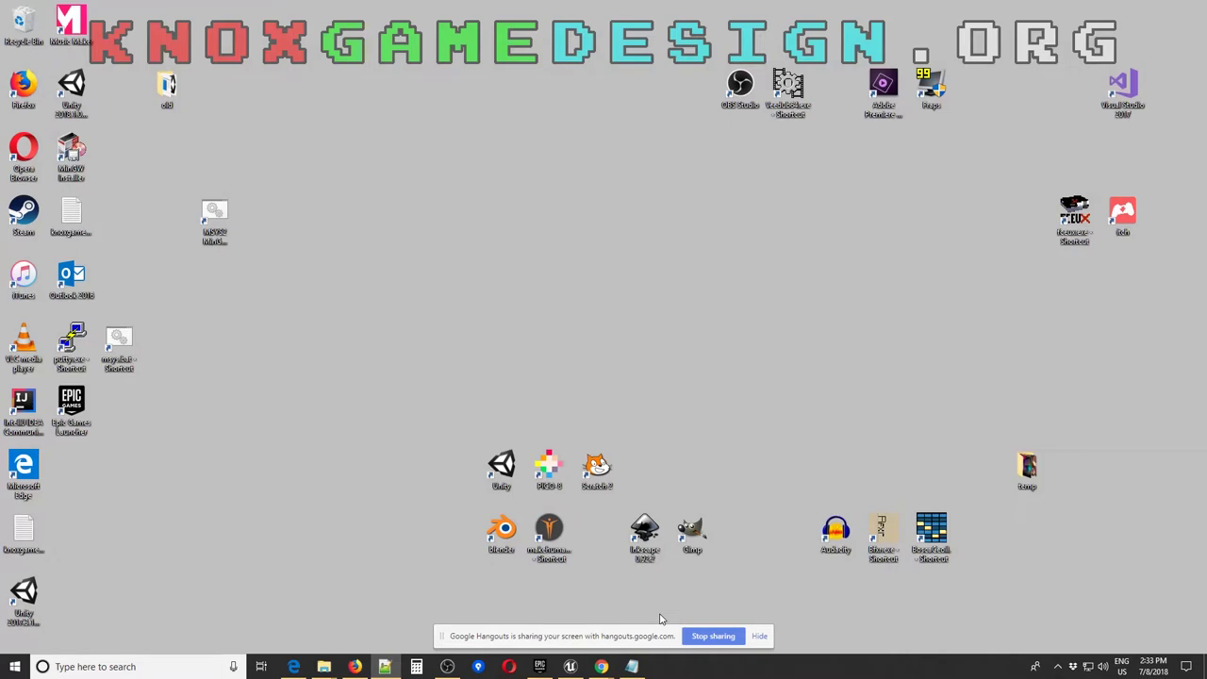
Bring the Unreal Engine editor with the RCExtreme title level back to the front
click(570, 667)
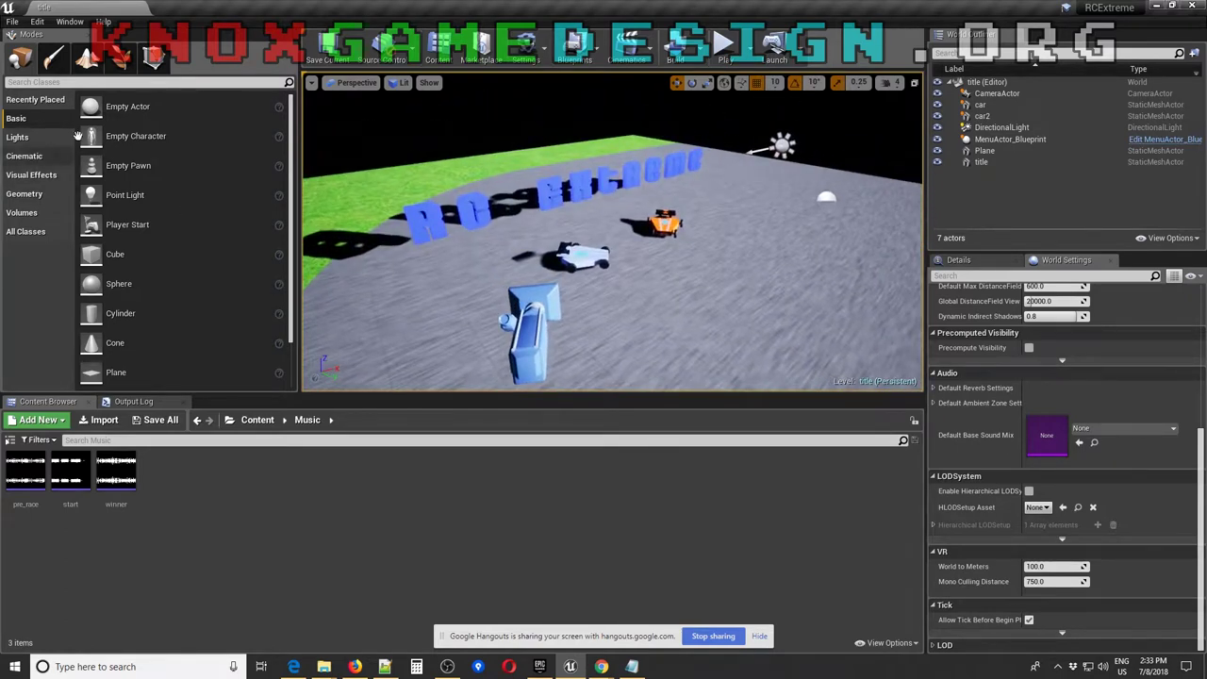
scroll(160, 292, down, 1)
drag(141, 235, 733, 271)
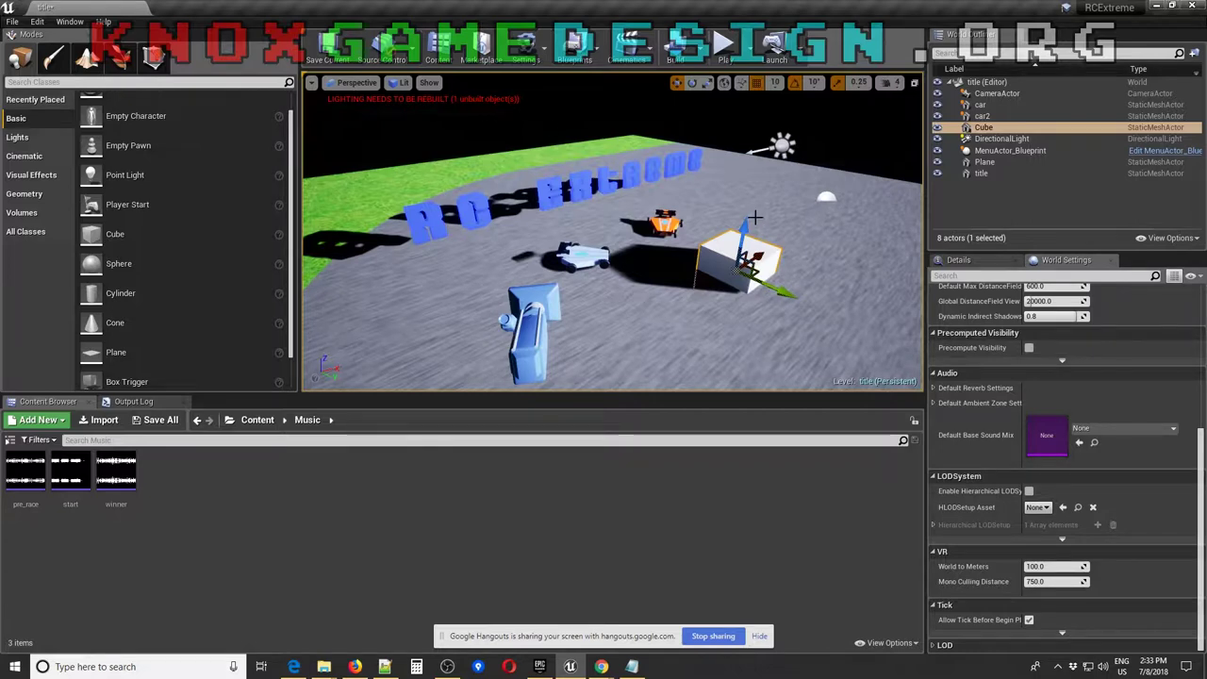
key(f)
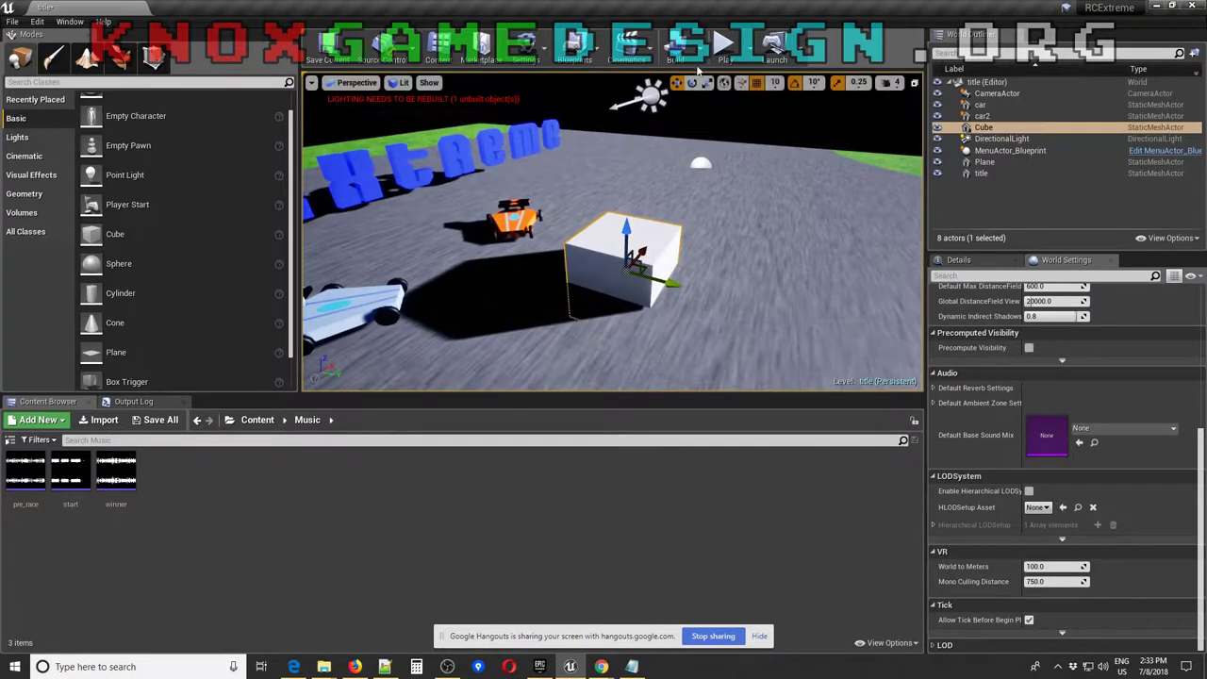
click(700, 62)
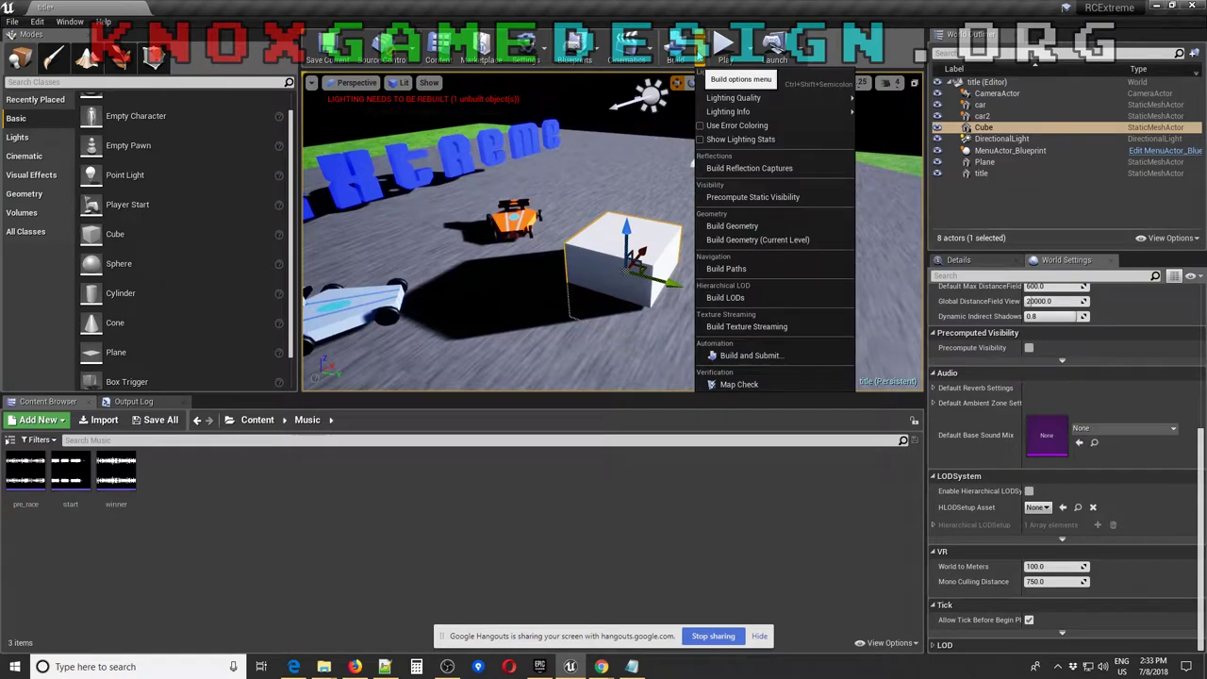
click(721, 85)
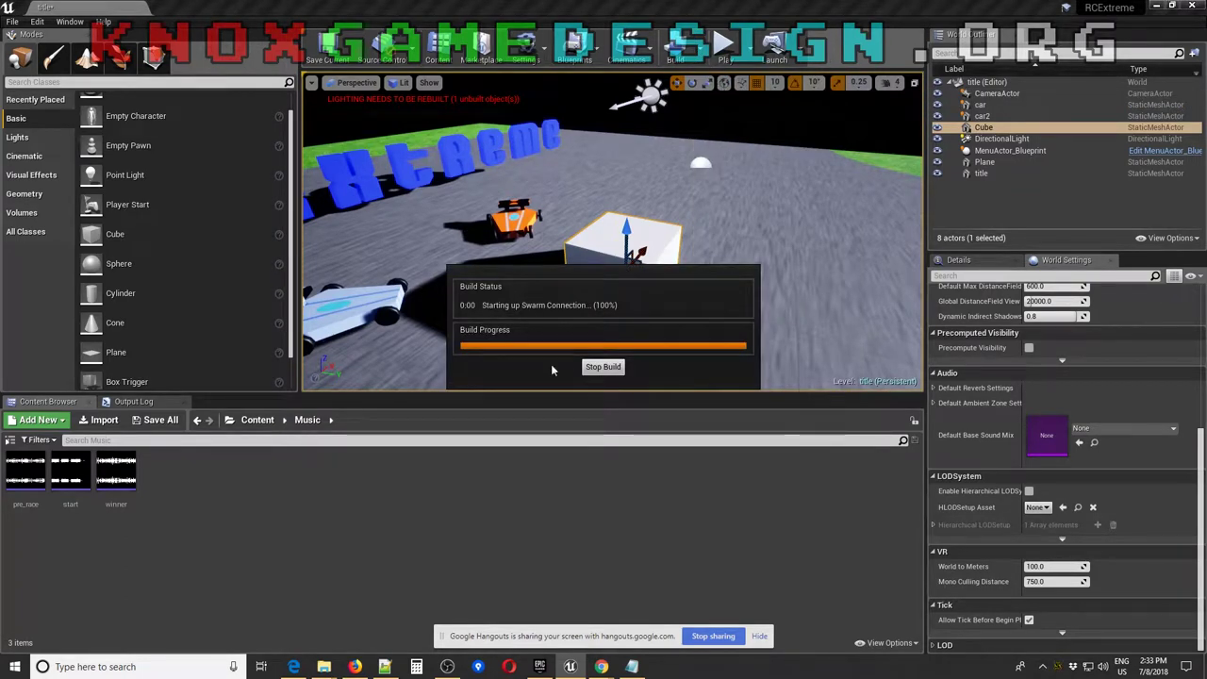
click(604, 368)
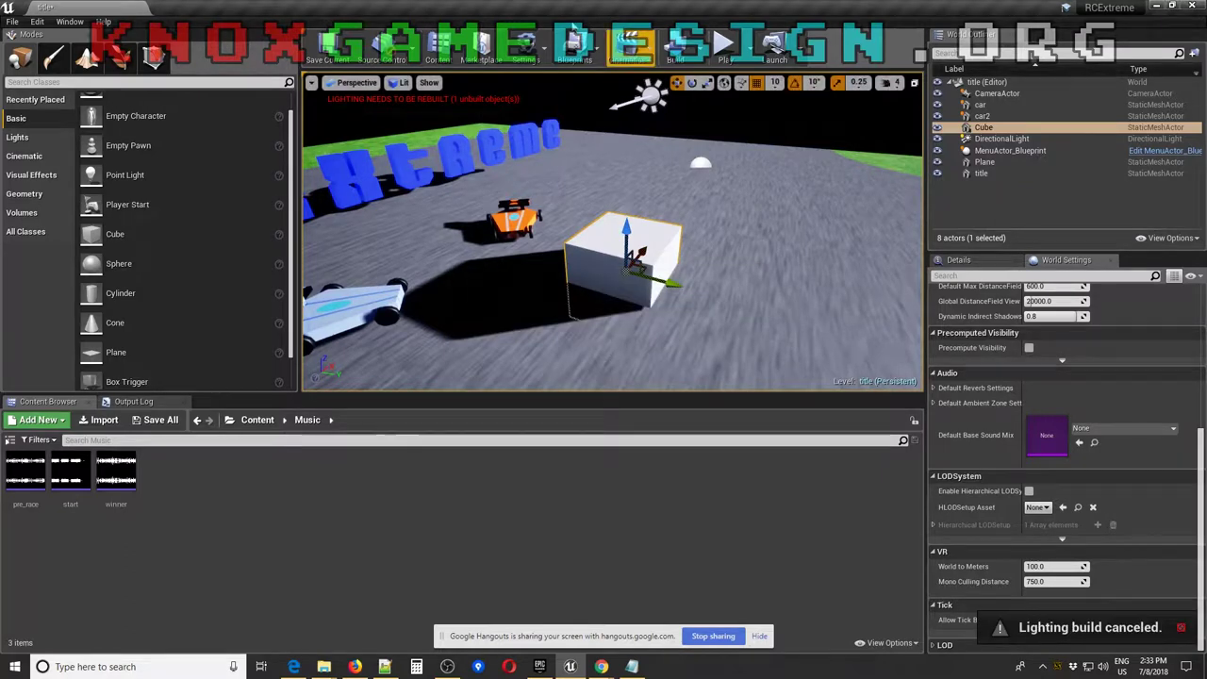
alt+drag(692, 205, 692, 205)
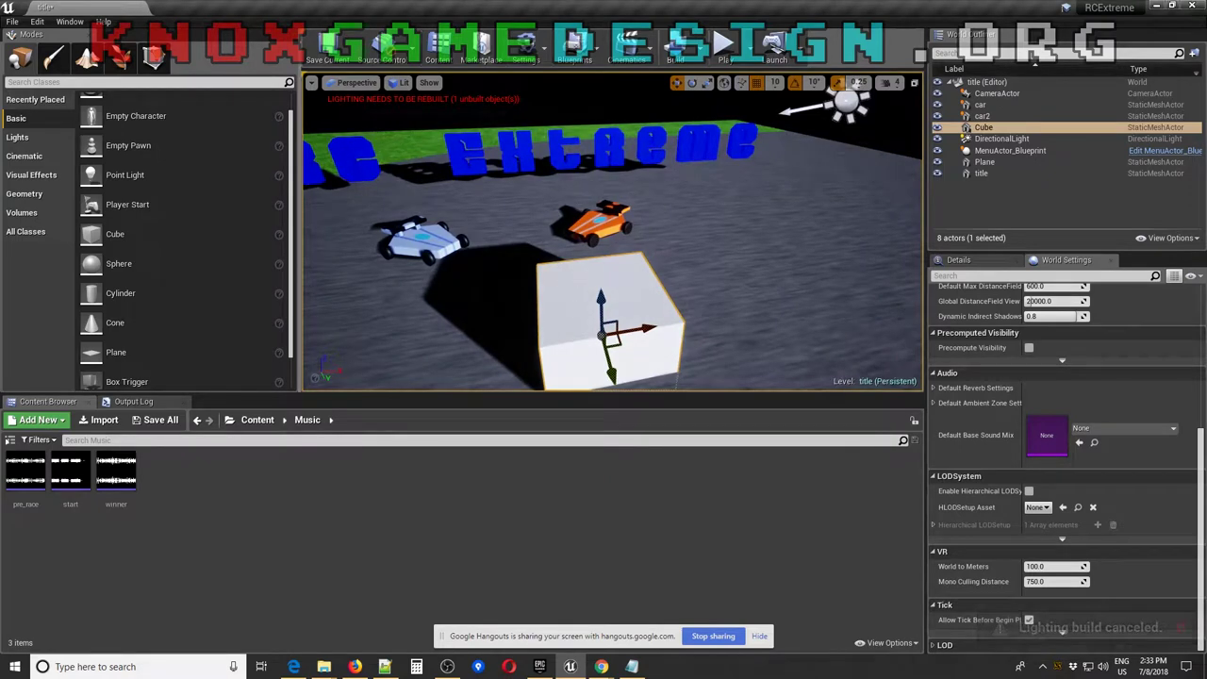
key(Delete)
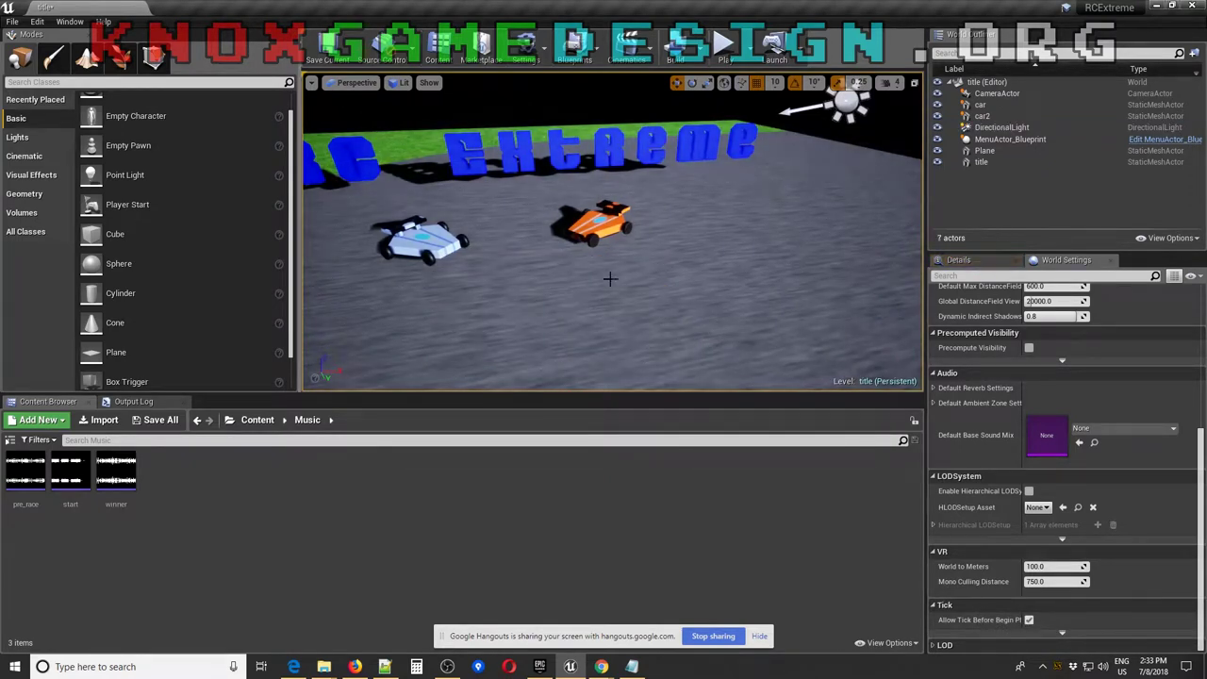
key(alt+Tab)
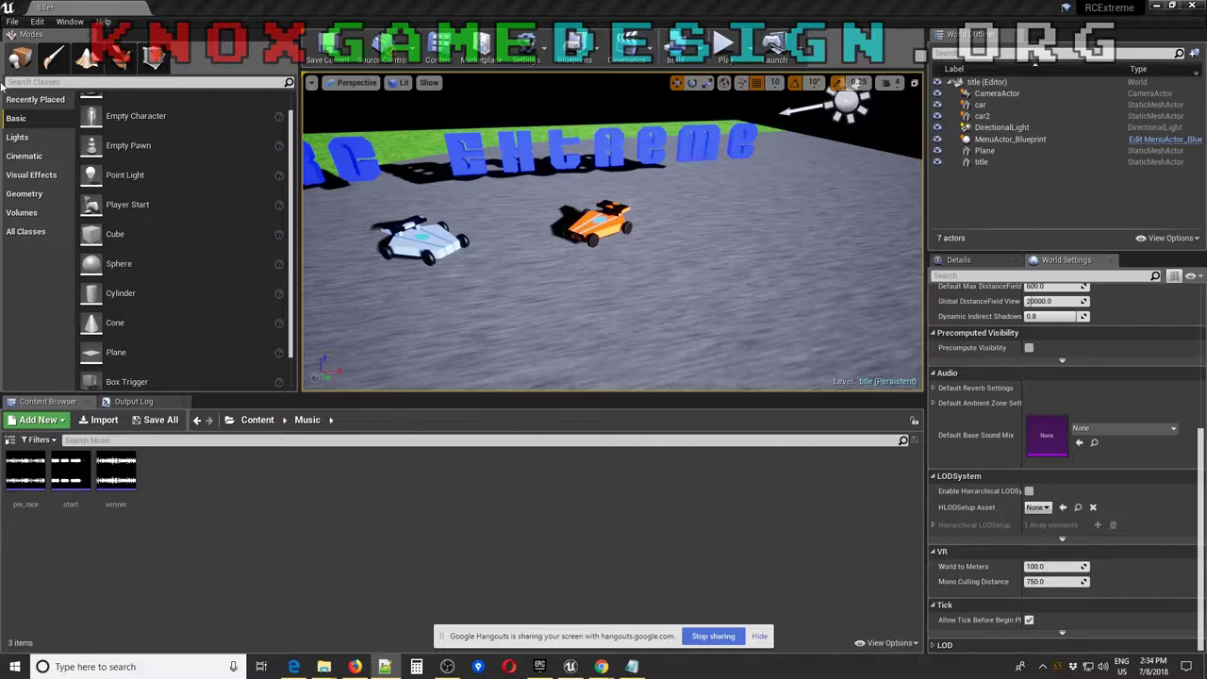
Open the rcextreme_level01 level without saving the current title level
click(12, 20)
click(38, 59)
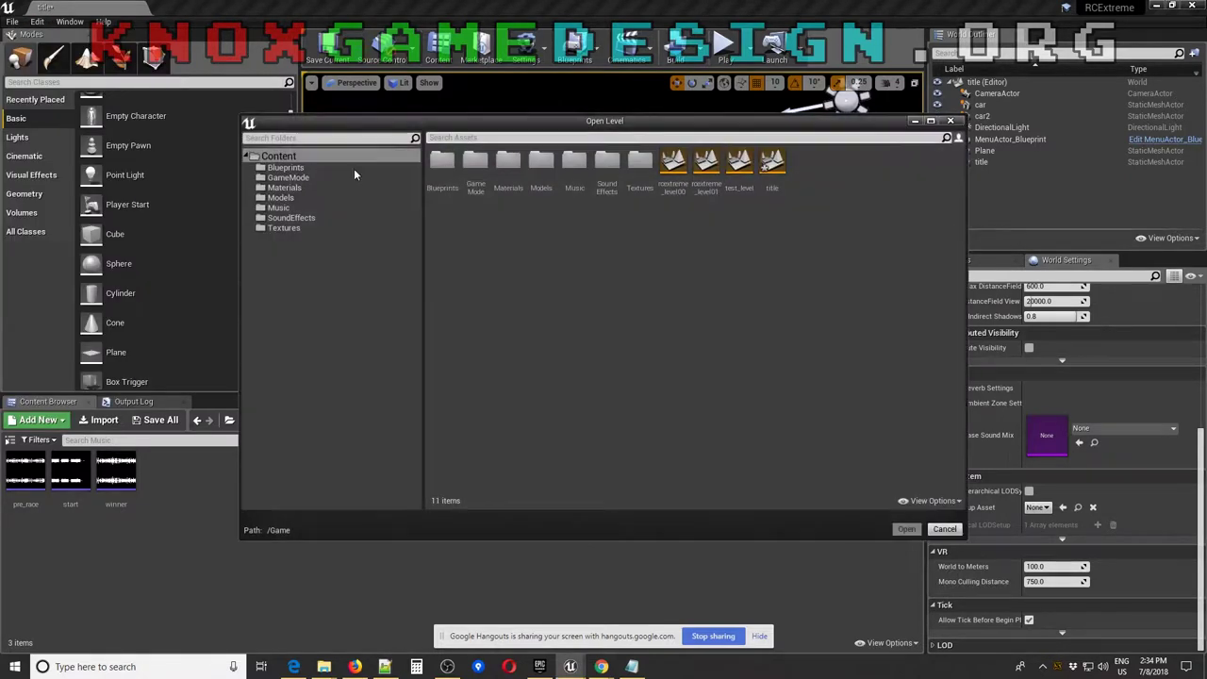
double_click(707, 170)
click(720, 447)
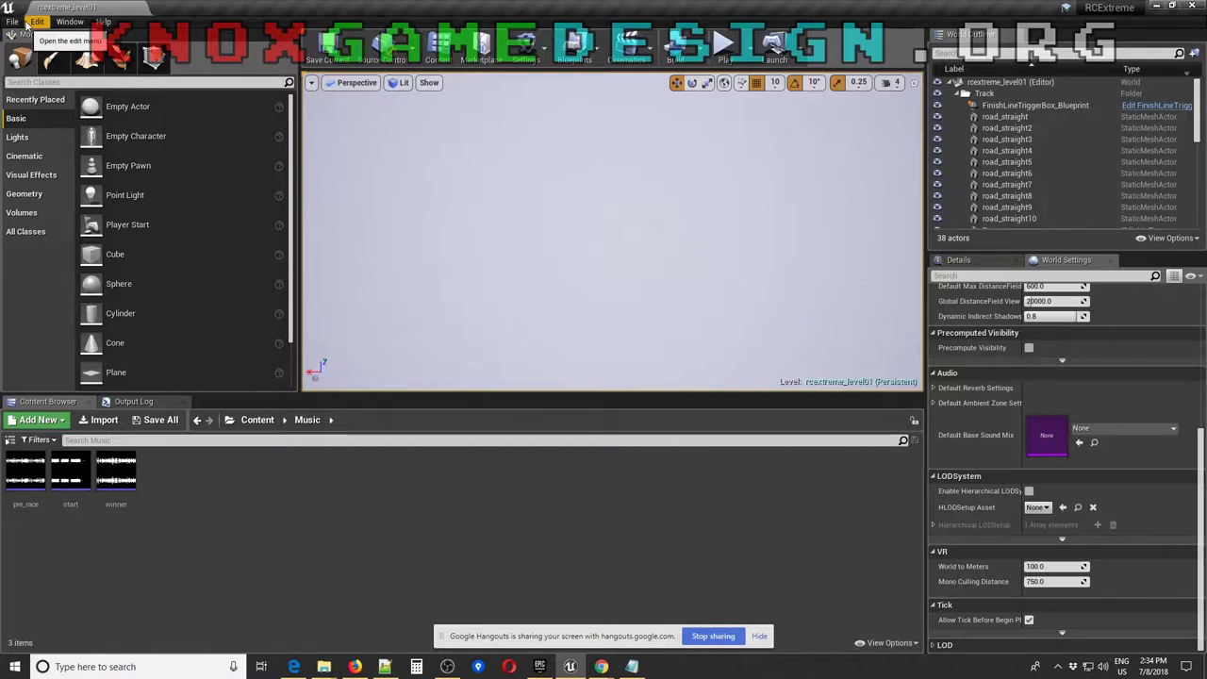
Show the Engine - Input page of Project Settings with the ActionAccelerate and AxisHorizontal bindings
click(37, 21)
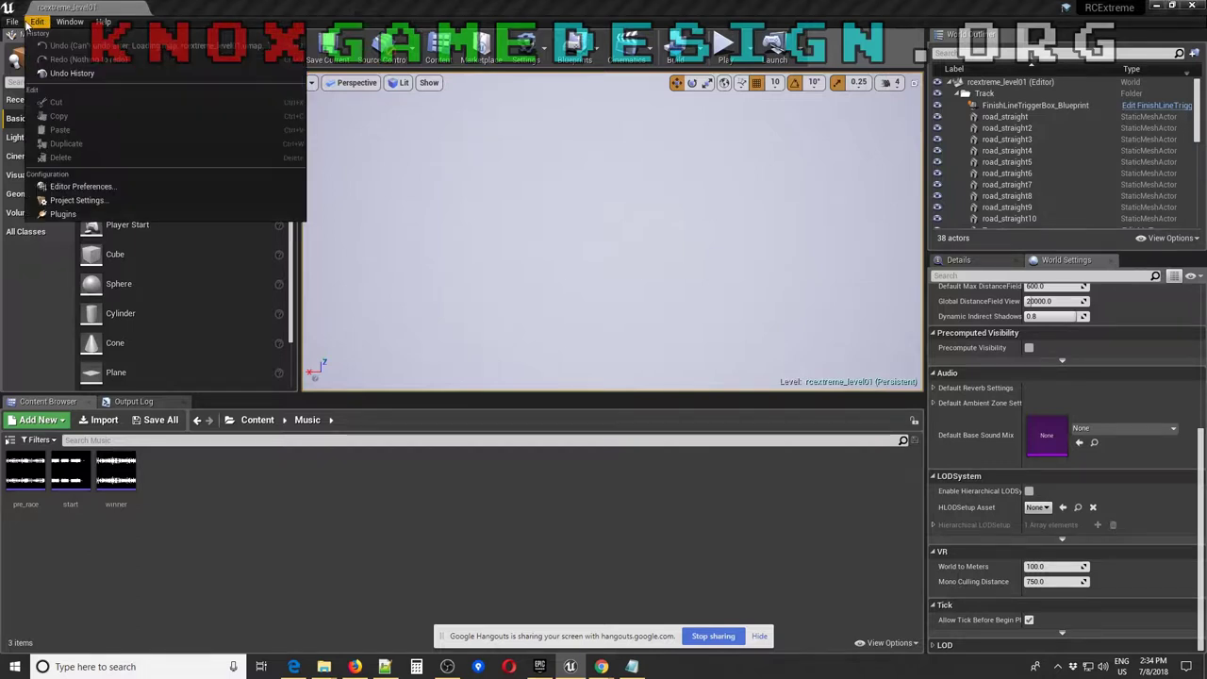
click(76, 200)
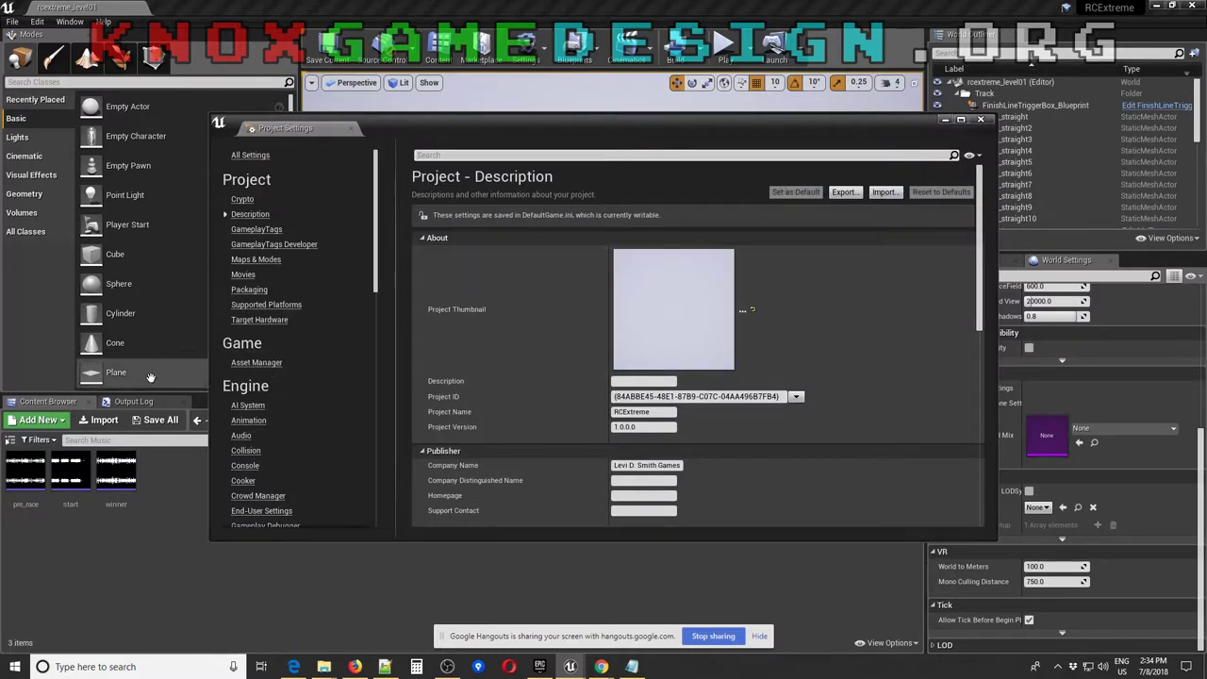
scroll(272, 446, down, 2)
scroll(273, 444, down, 3)
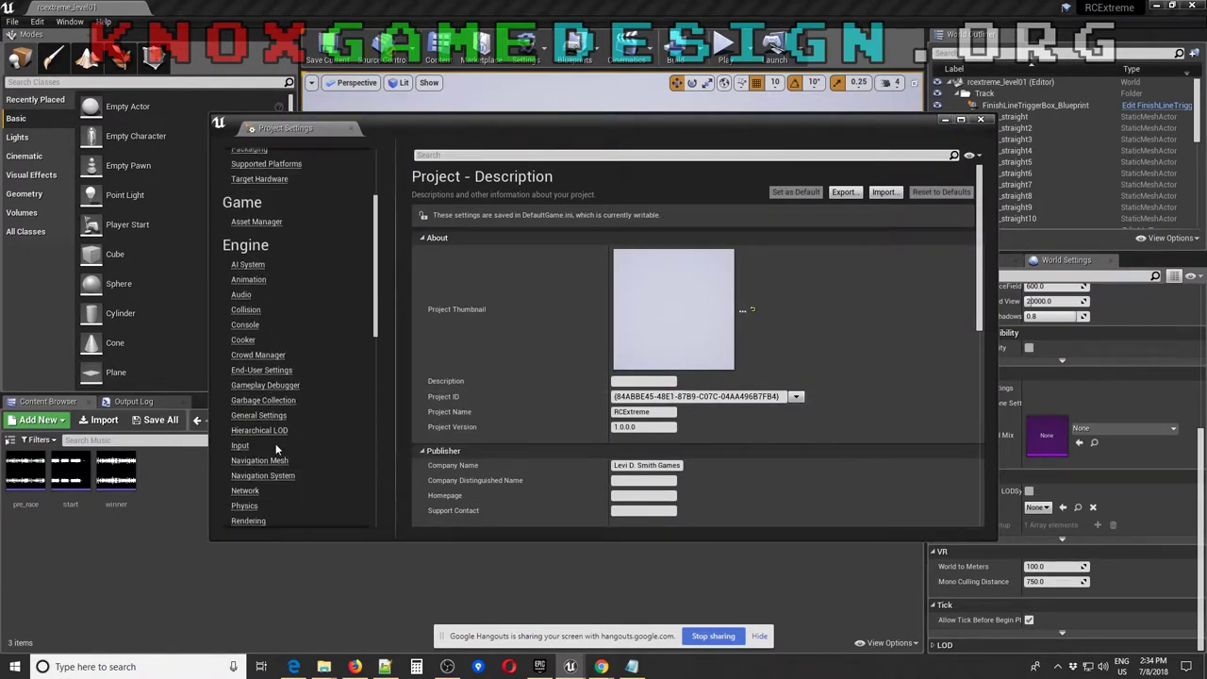
click(239, 446)
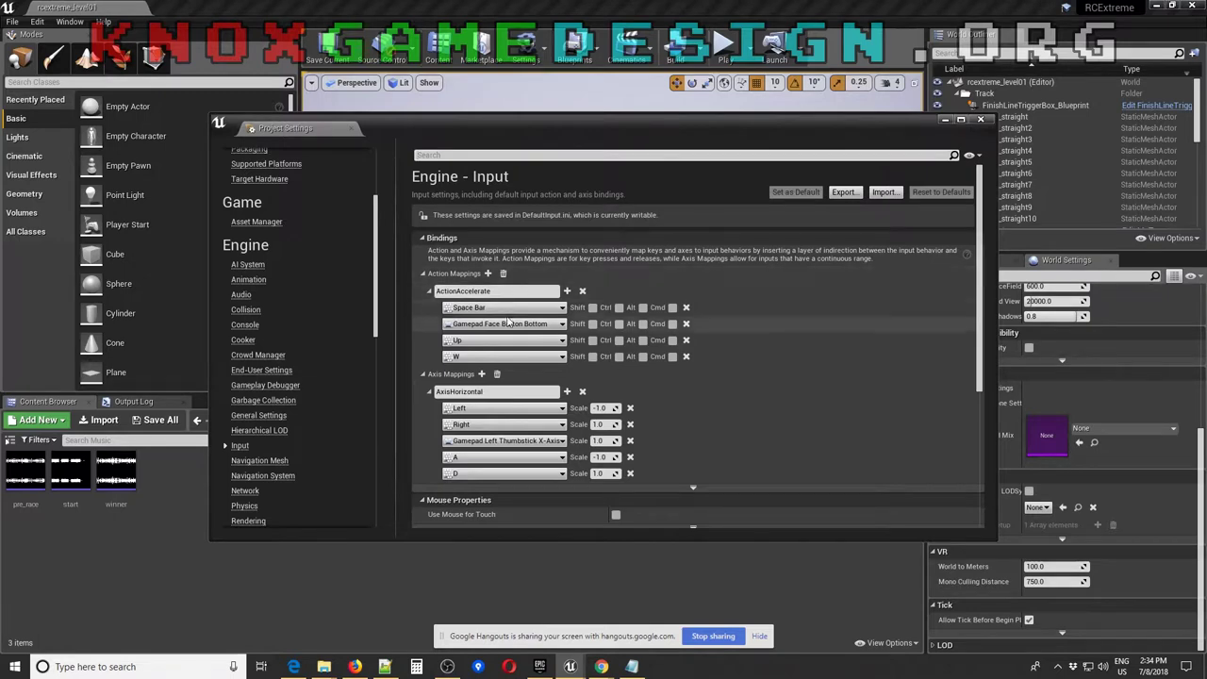
click(468, 291)
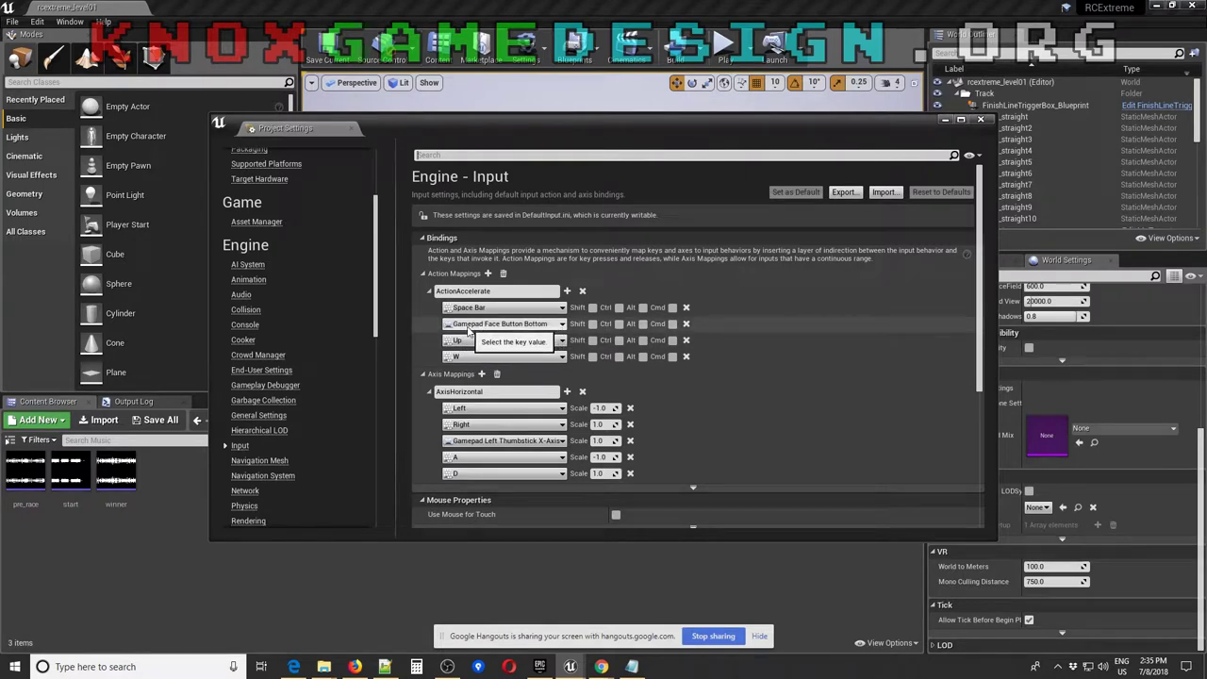
click(519, 326)
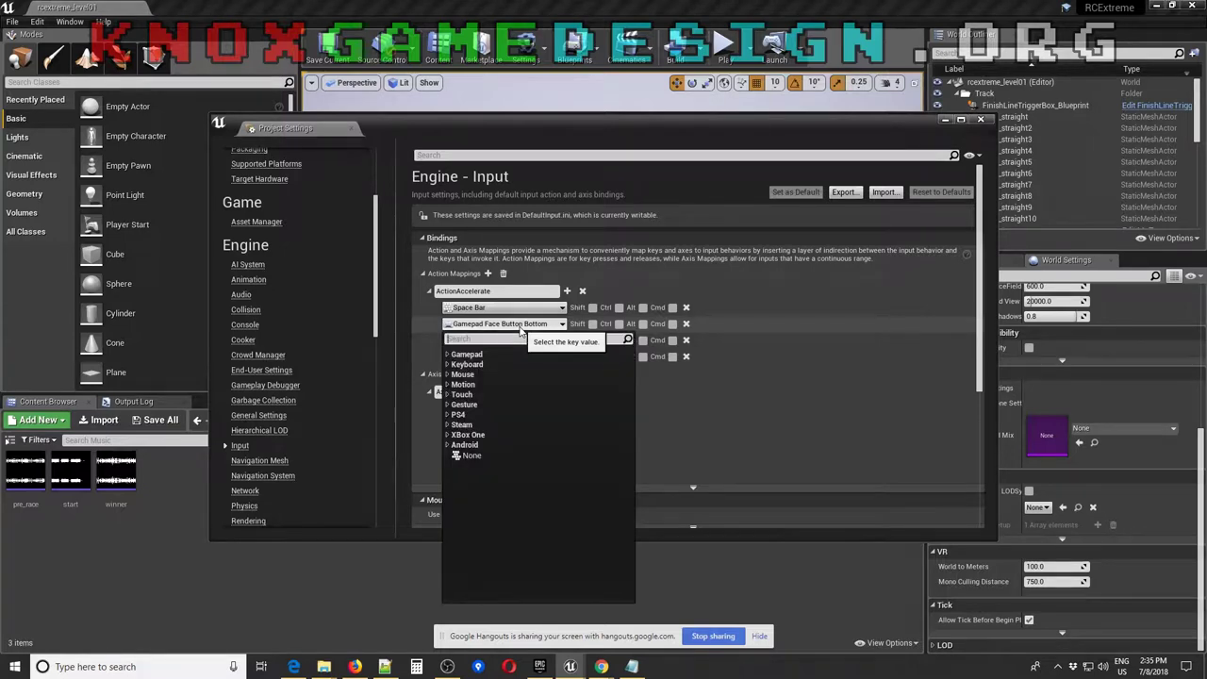
click(448, 356)
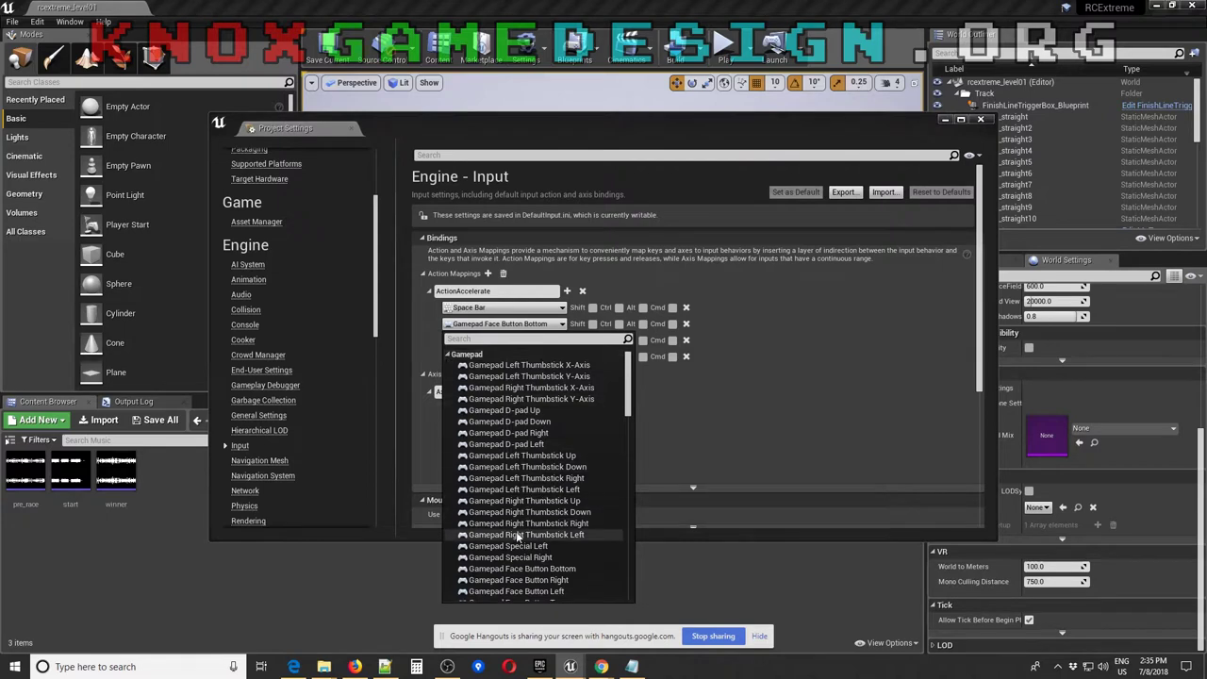
scroll(517, 503, down, 8)
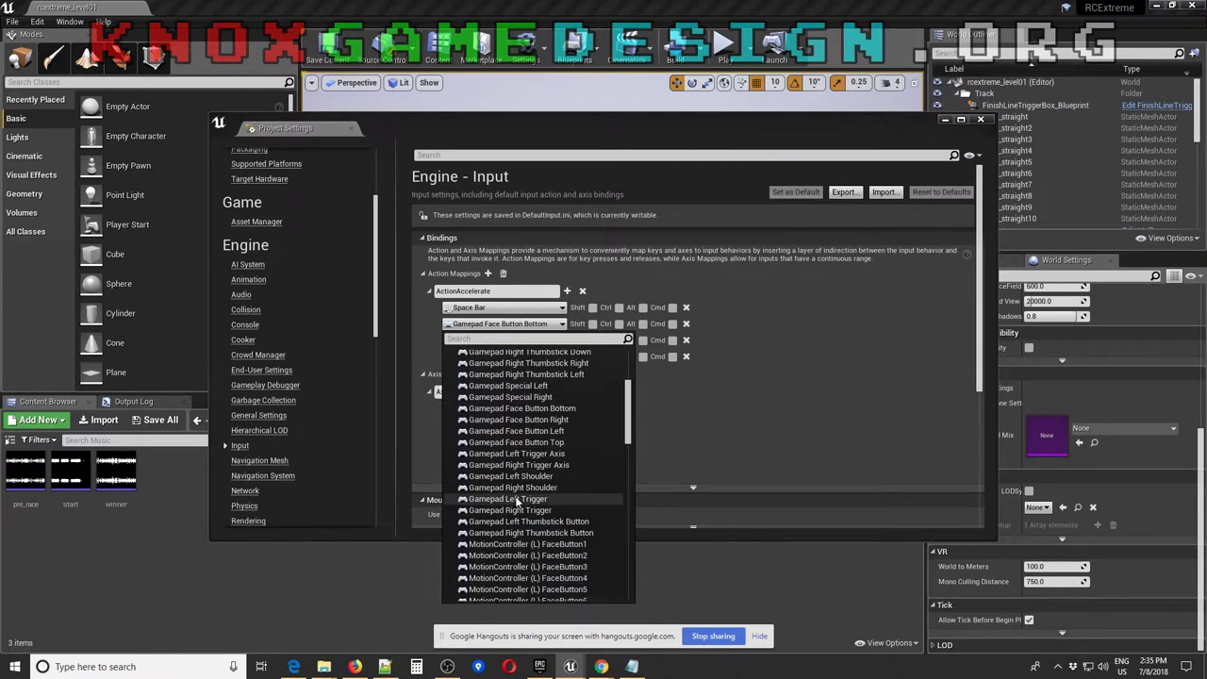
scroll(516, 503, down, 8)
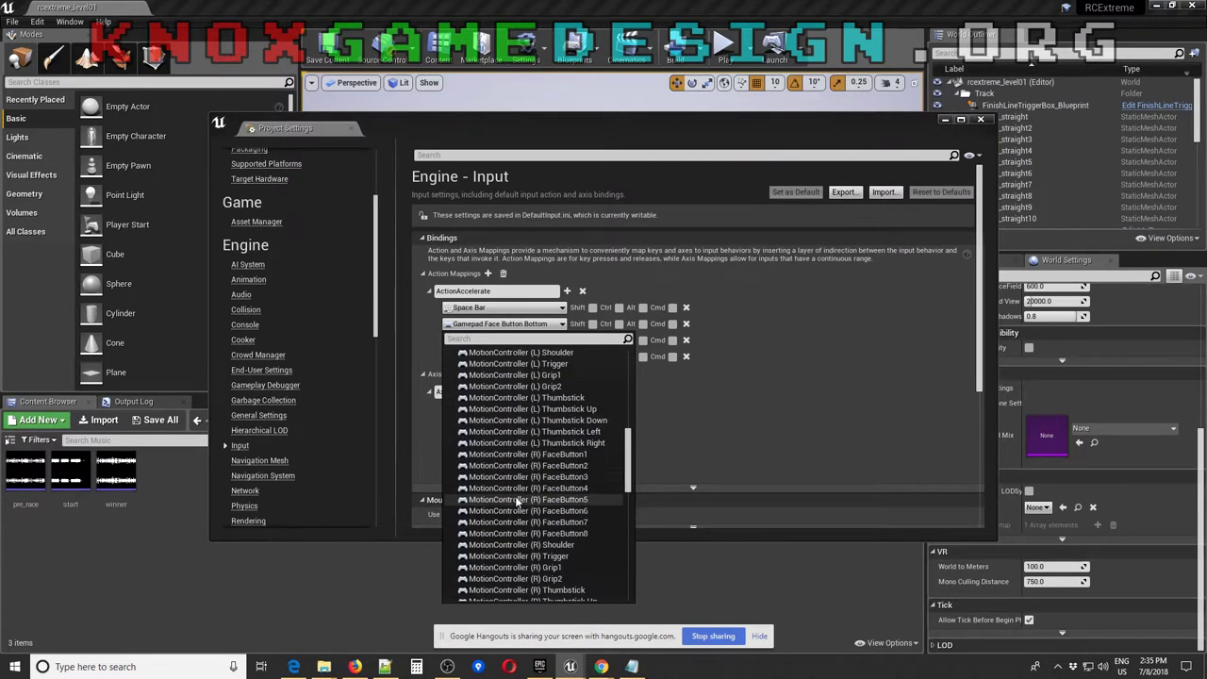
scroll(517, 503, down, 10)
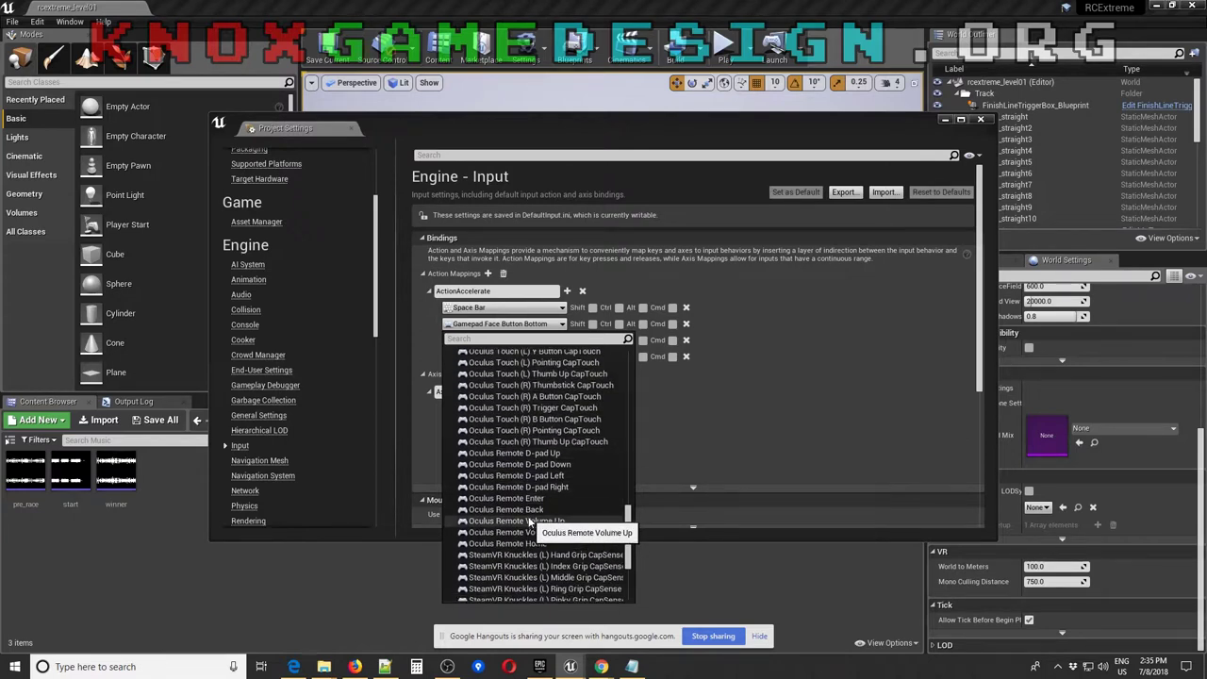
scroll(529, 521, down, 5)
scroll(529, 521, up, 12)
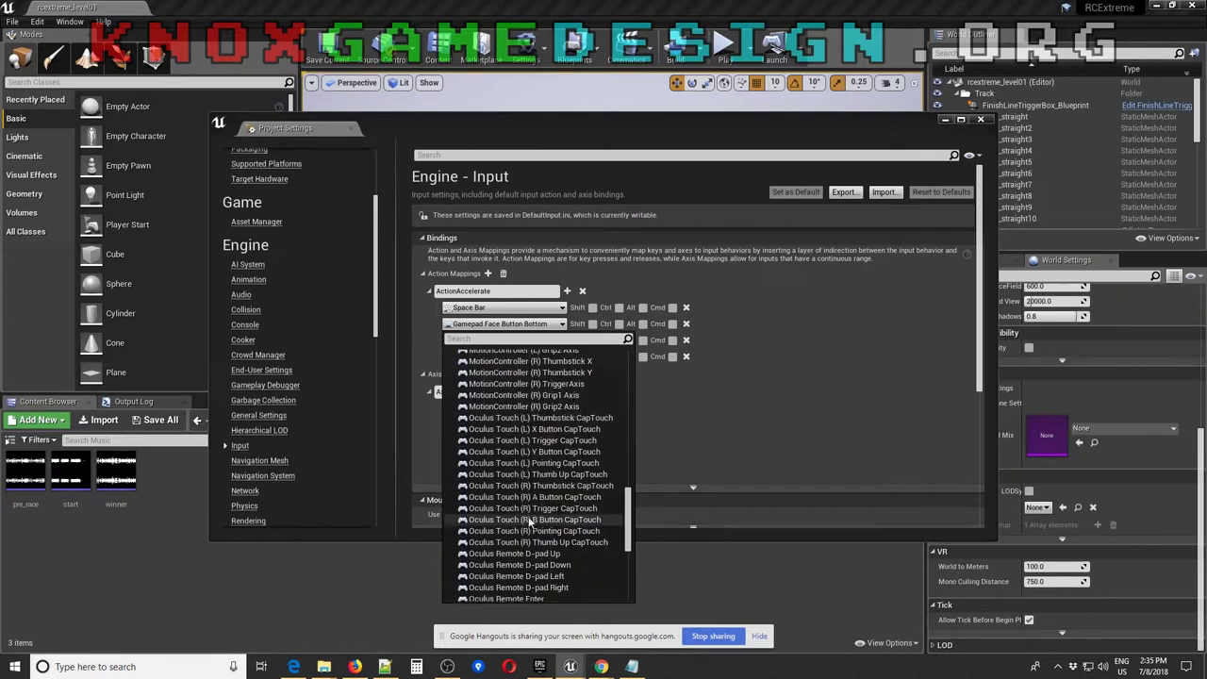
scroll(529, 521, up, 10)
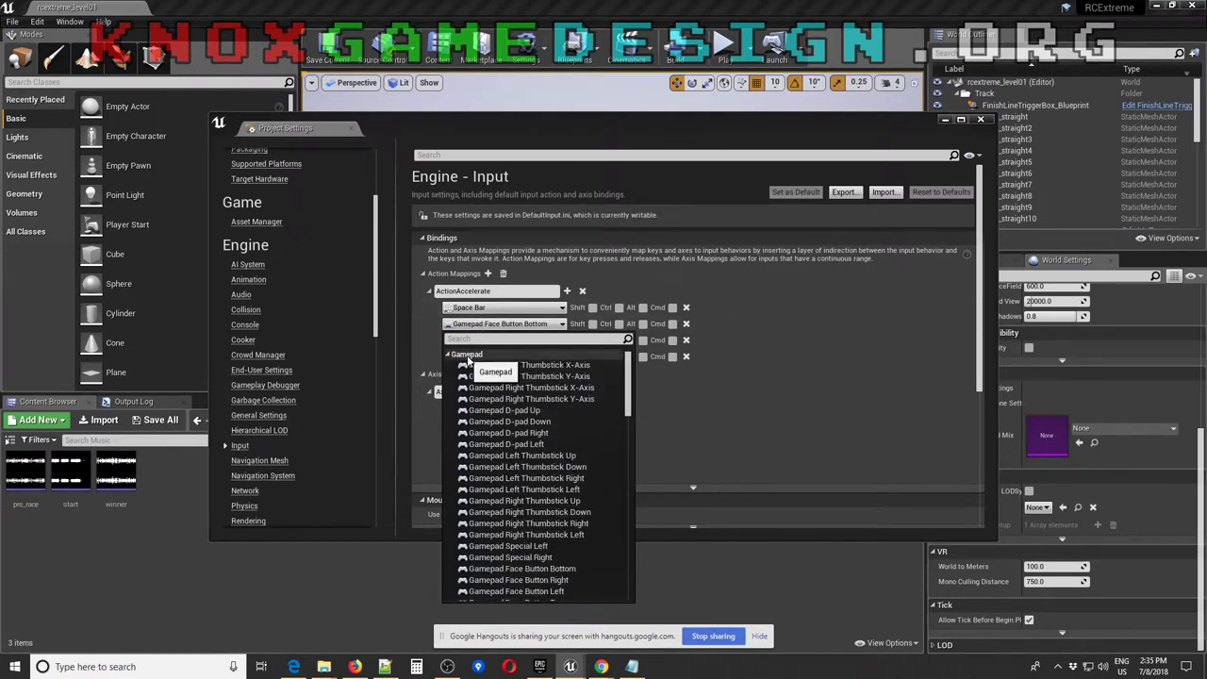
click(815, 401)
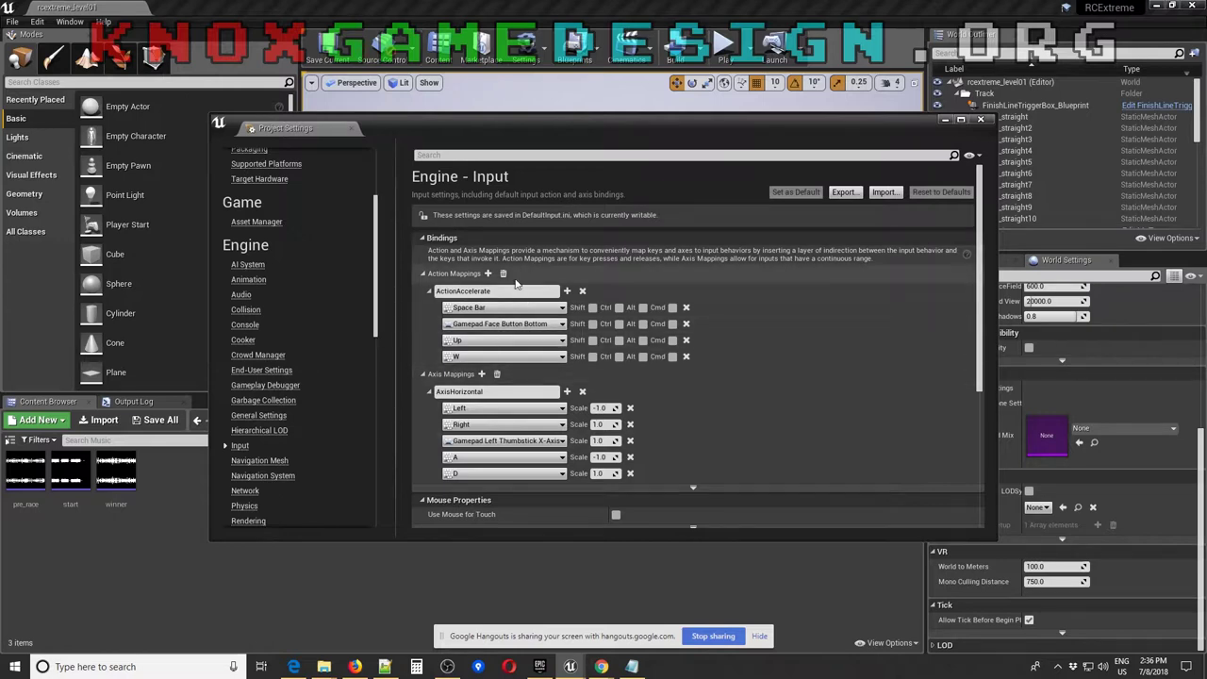
scroll(509, 425, down, 2)
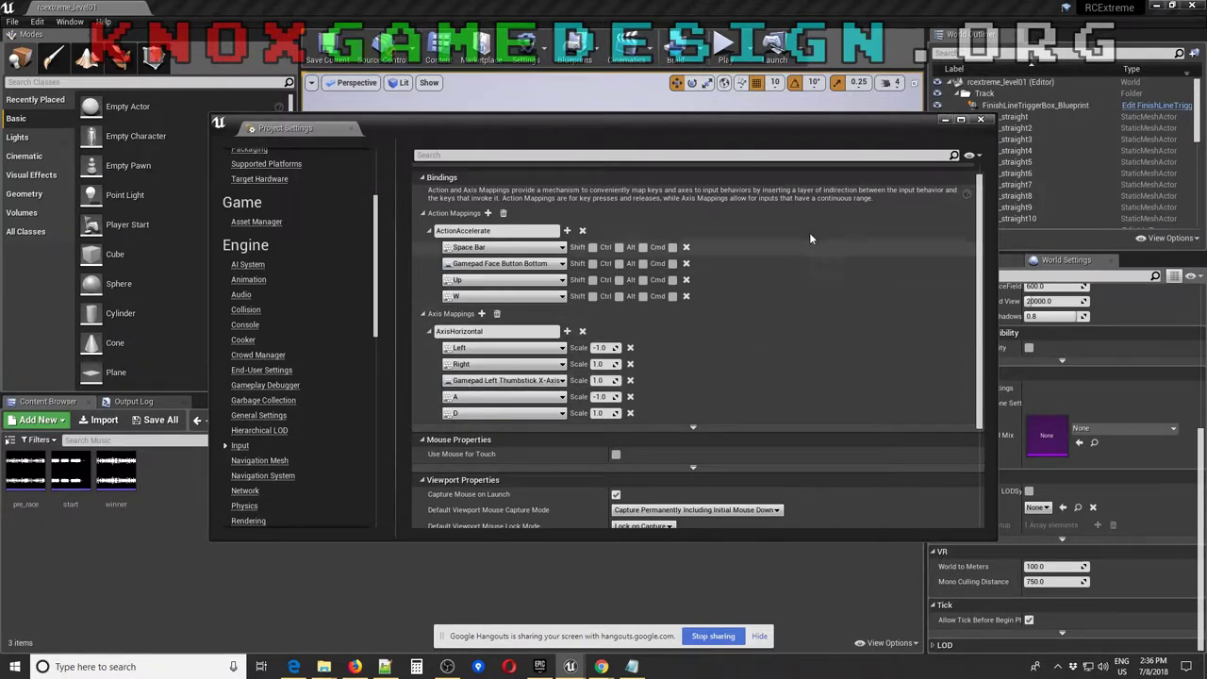
Close Project Settings and open car_Blueprint2 in the Blueprint editor on its Lap Function graph
click(982, 120)
scroll(1082, 186, down, 3)
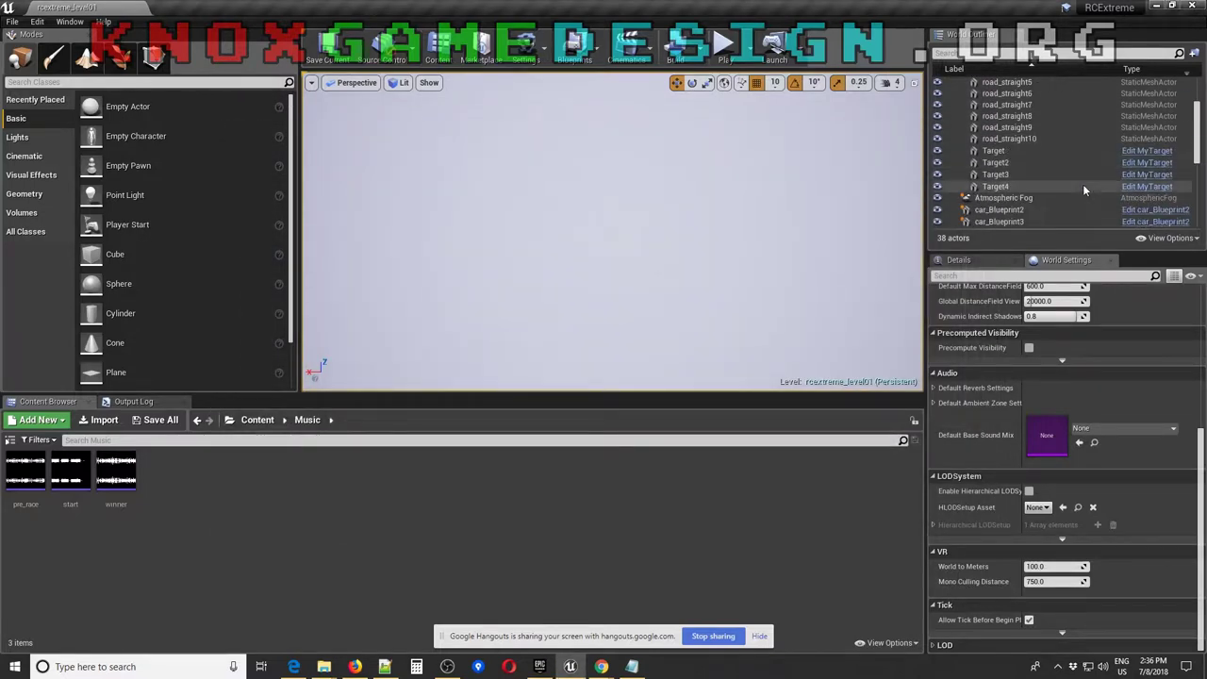
scroll(1082, 185, down, 3)
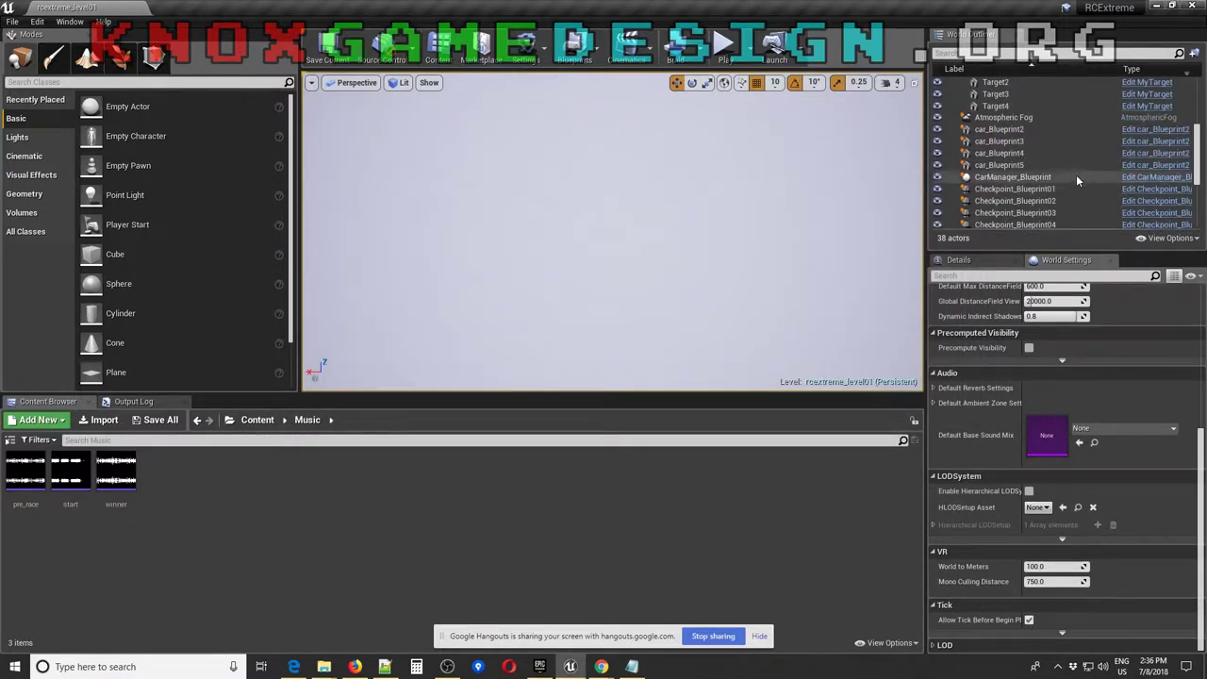
scroll(1075, 176, down, 4)
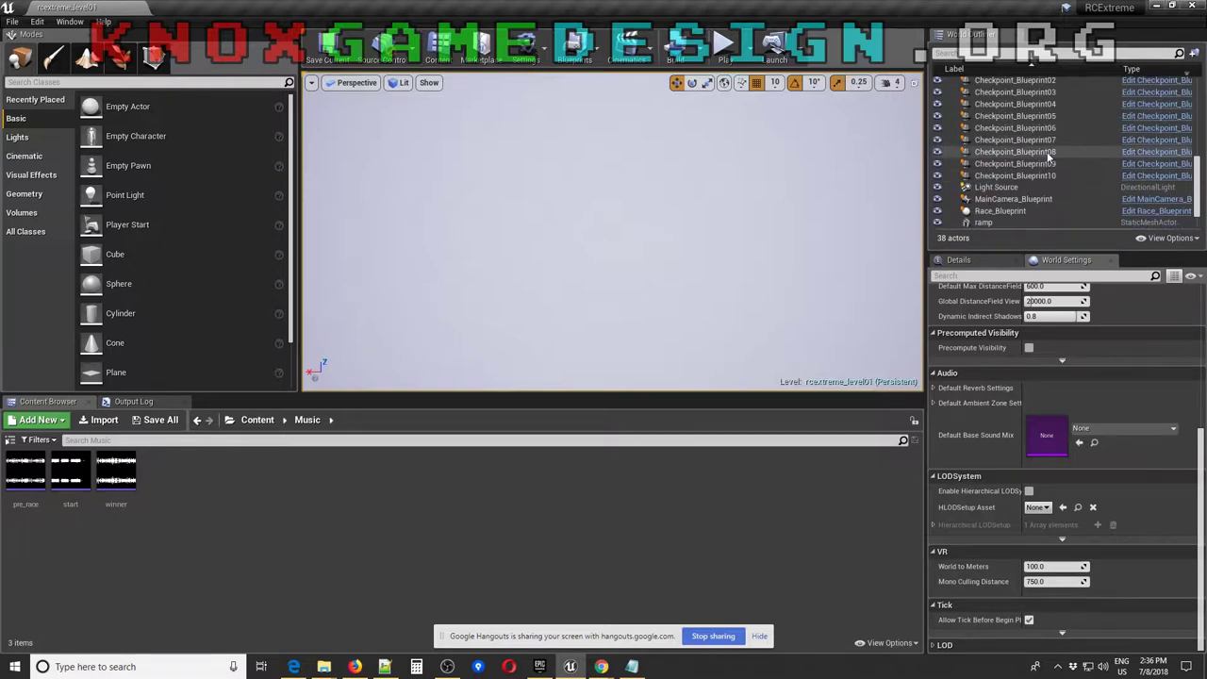
scroll(1071, 142, up, 3)
click(1159, 109)
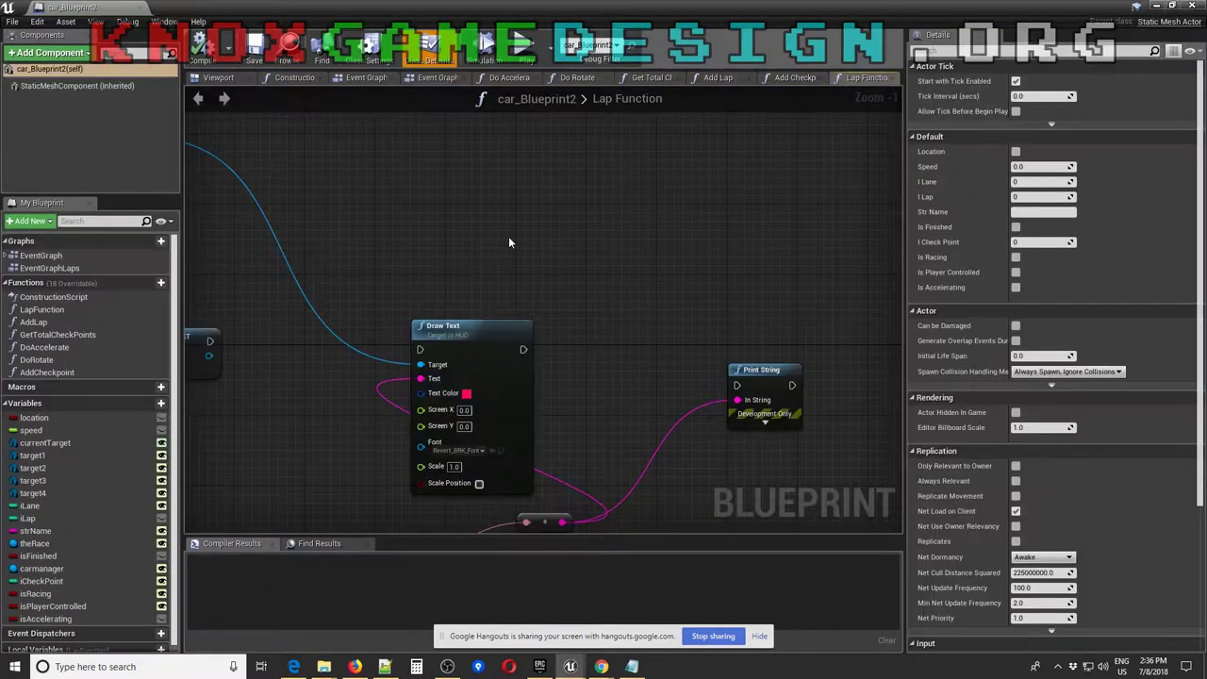
right_click(508, 236)
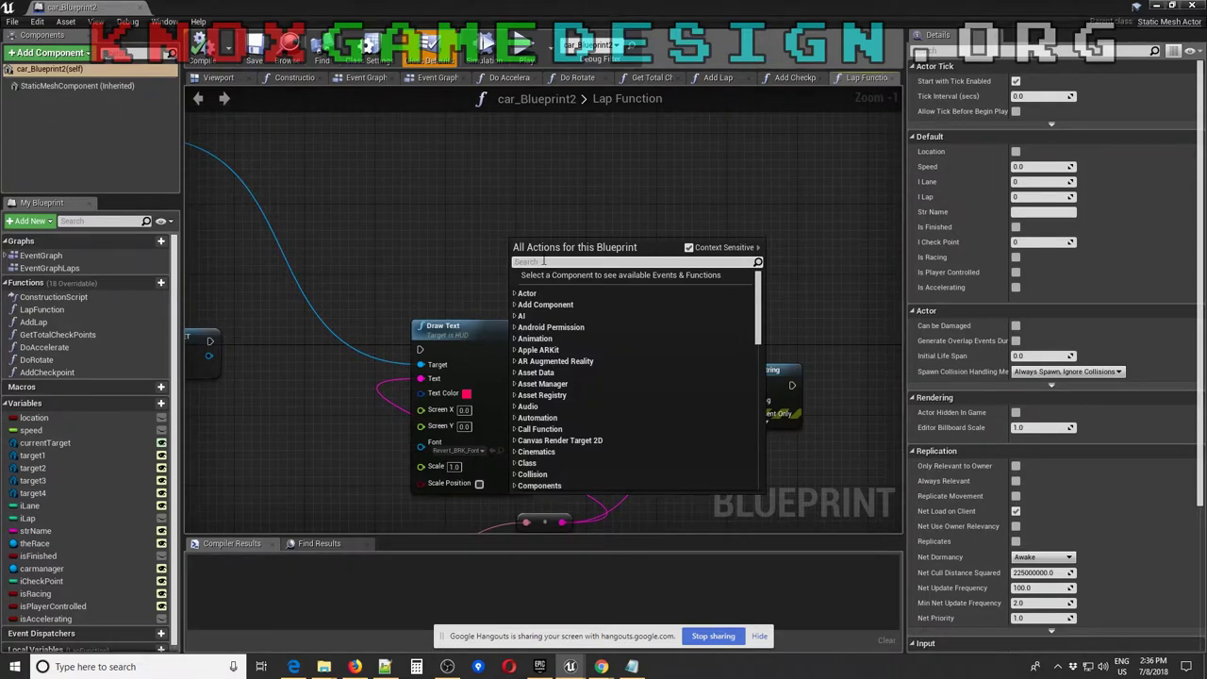
text(horiz)
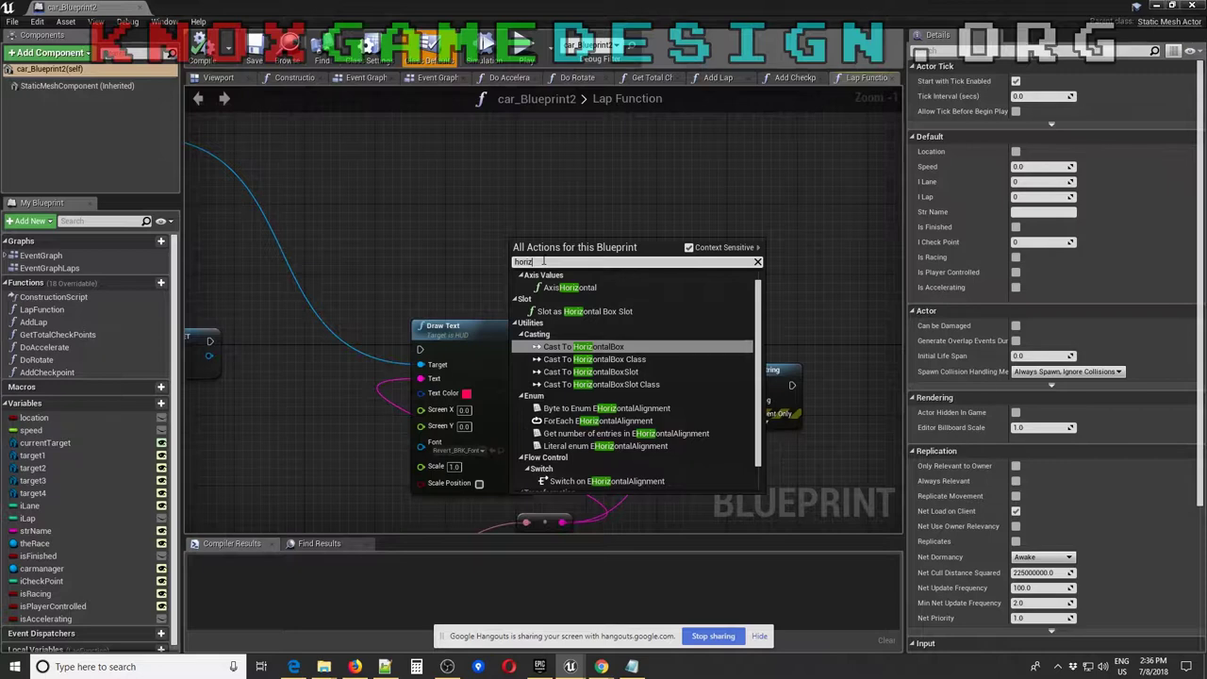
text(ontal)
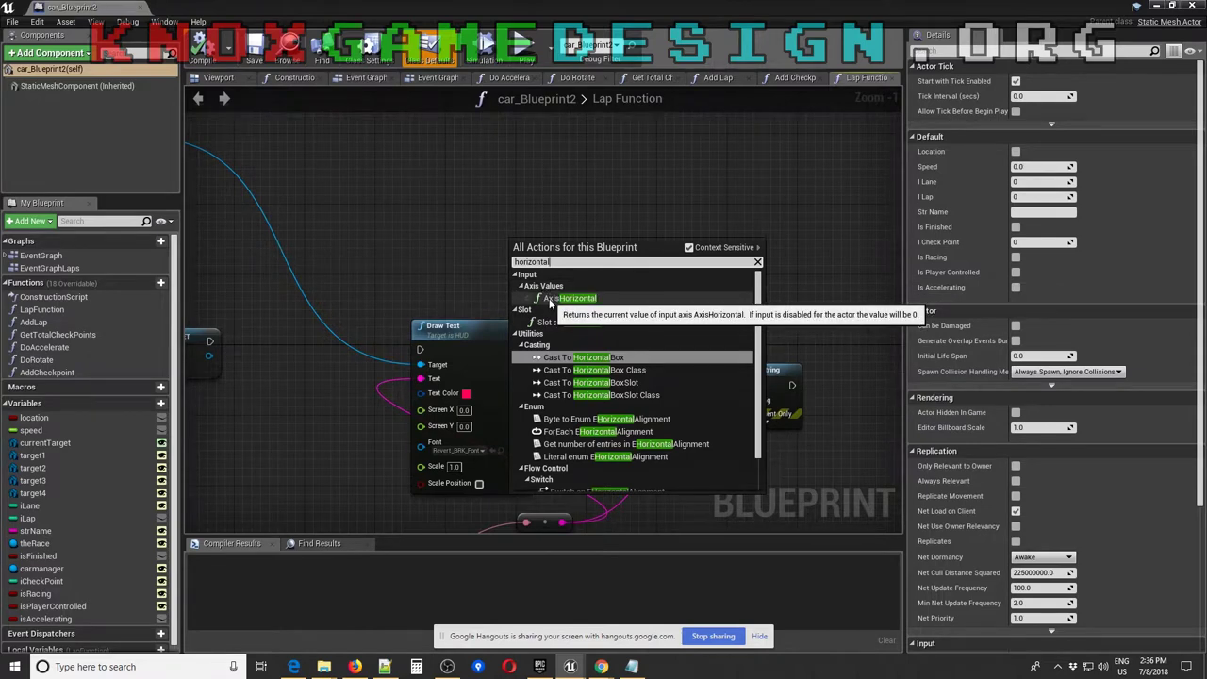
scroll(594, 405, down, 2)
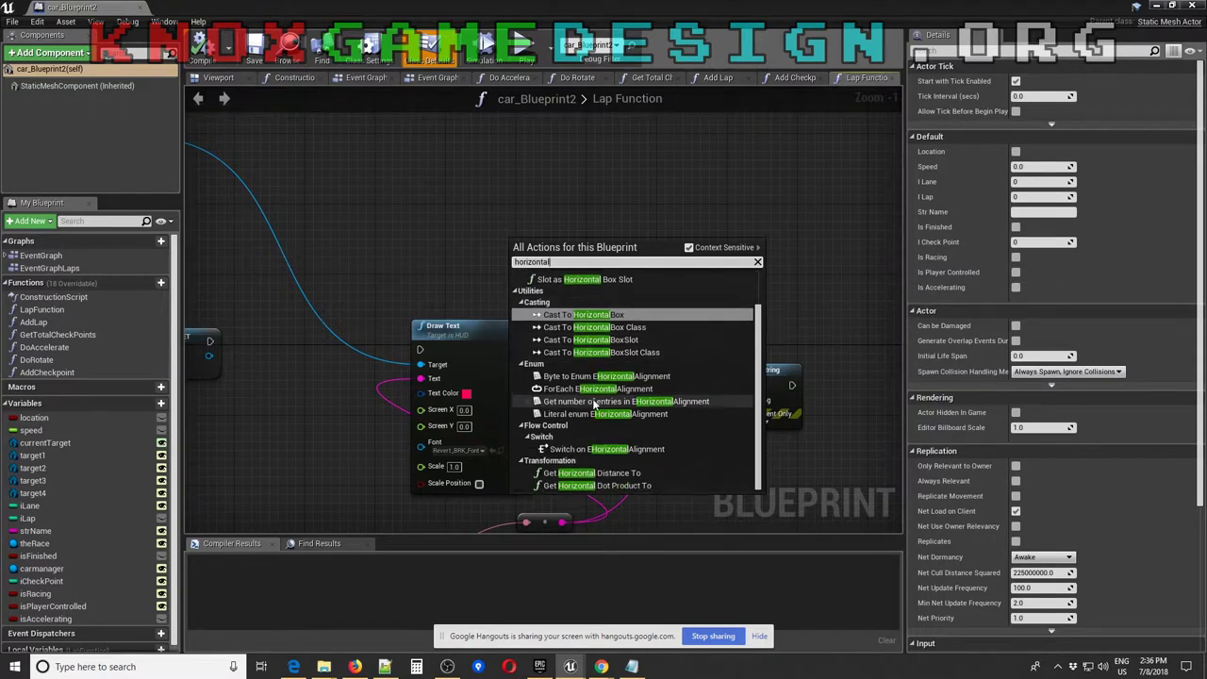
scroll(590, 476, up, 2)
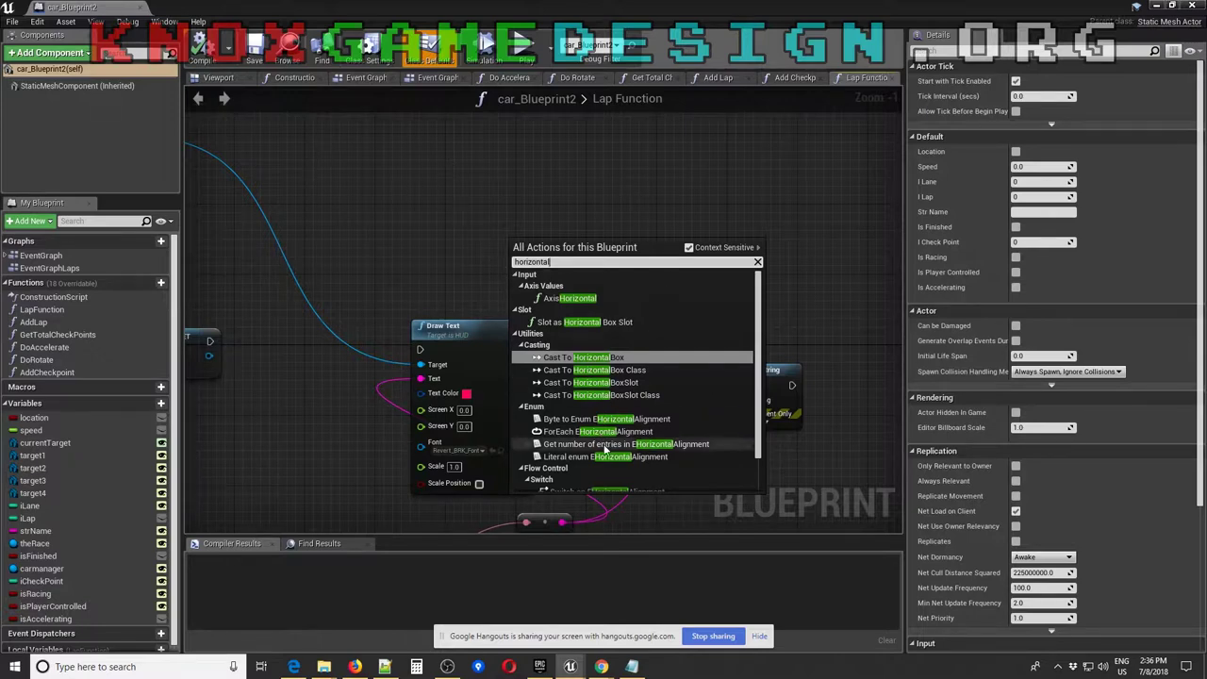
click(551, 300)
click(550, 299)
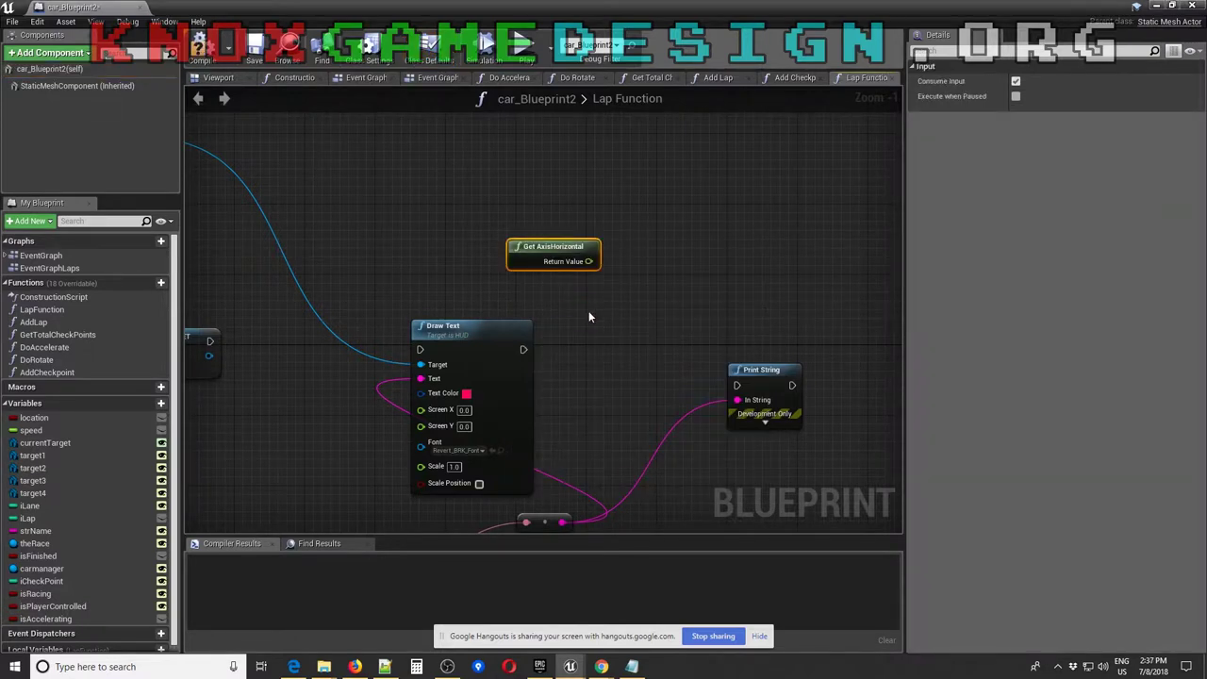
drag(518, 242, 439, 206)
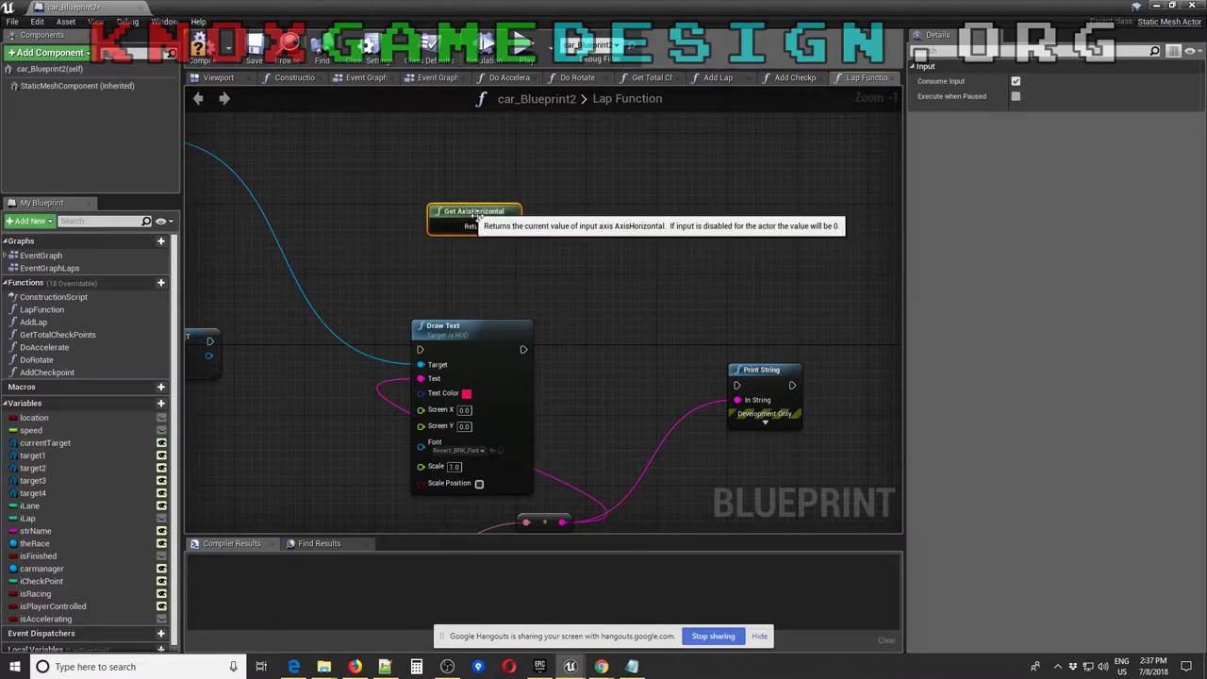
key(Delete)
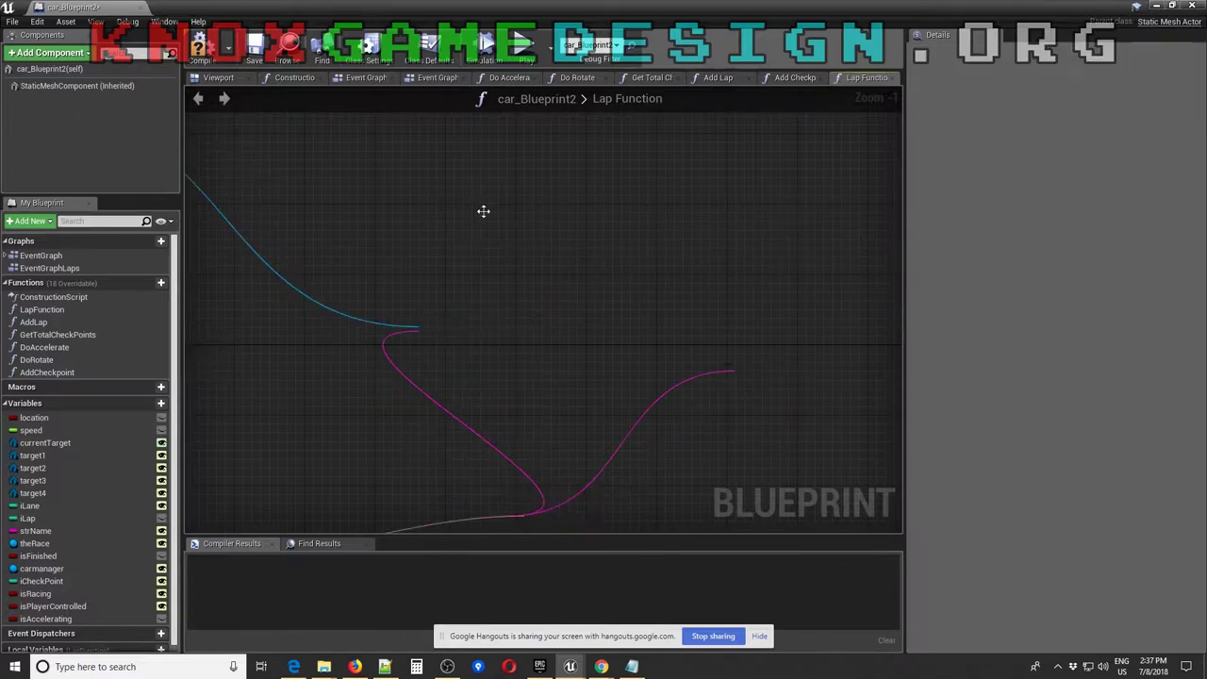
right_click(525, 203)
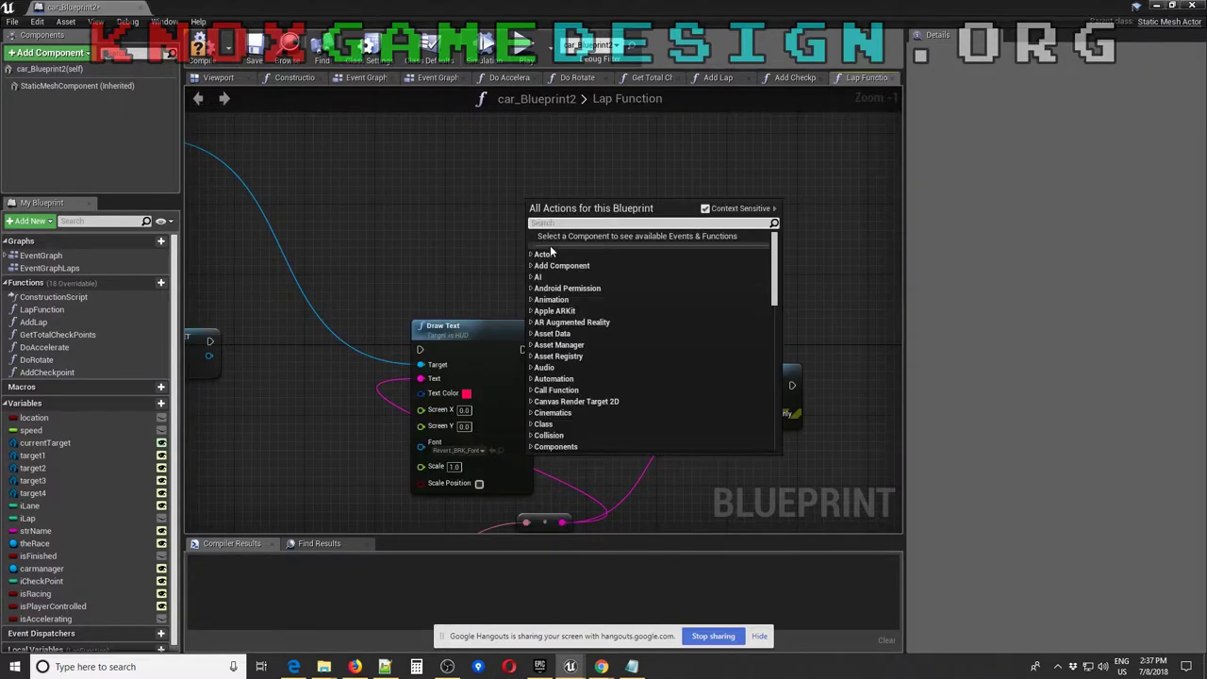
click(405, 155)
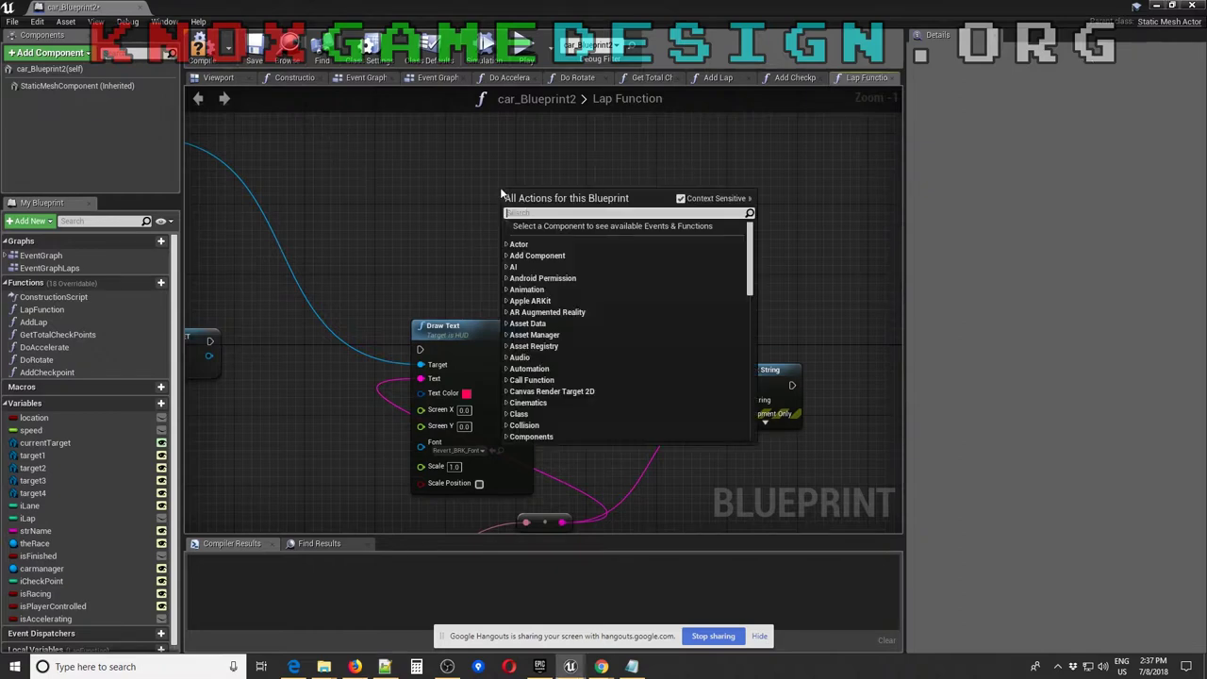
click(500, 193)
Add a Print Text node after Draw Text and position it above and to the right
drag(521, 348, 669, 264)
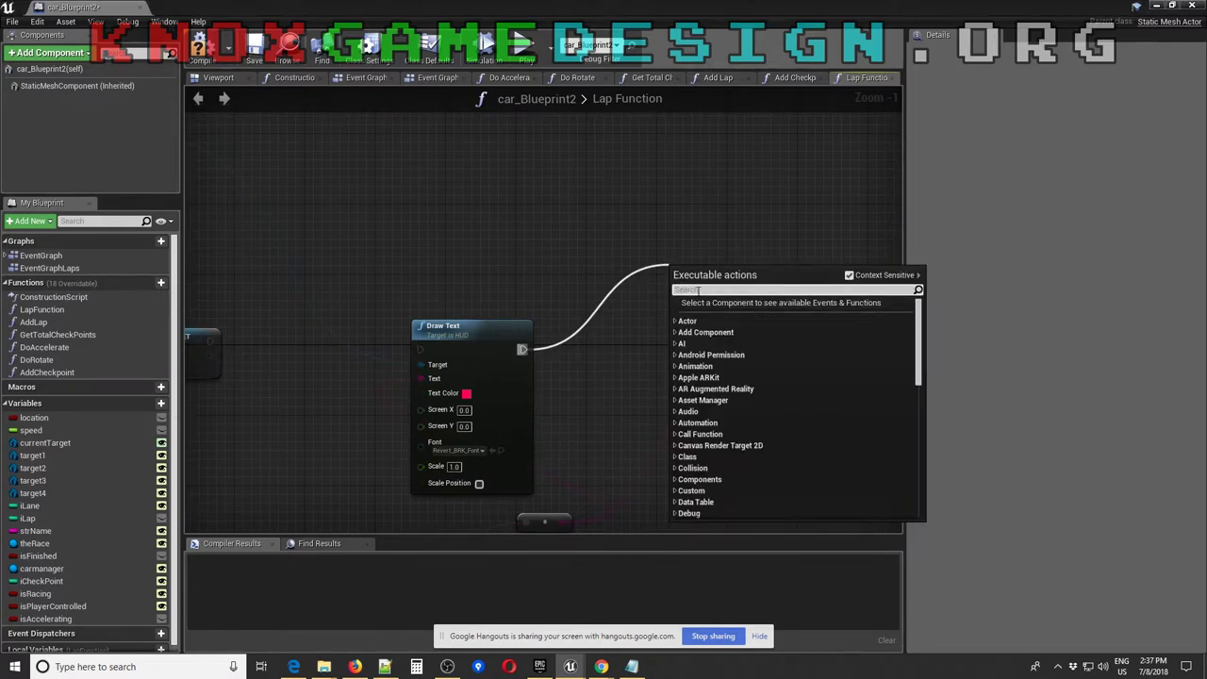
text(print text)
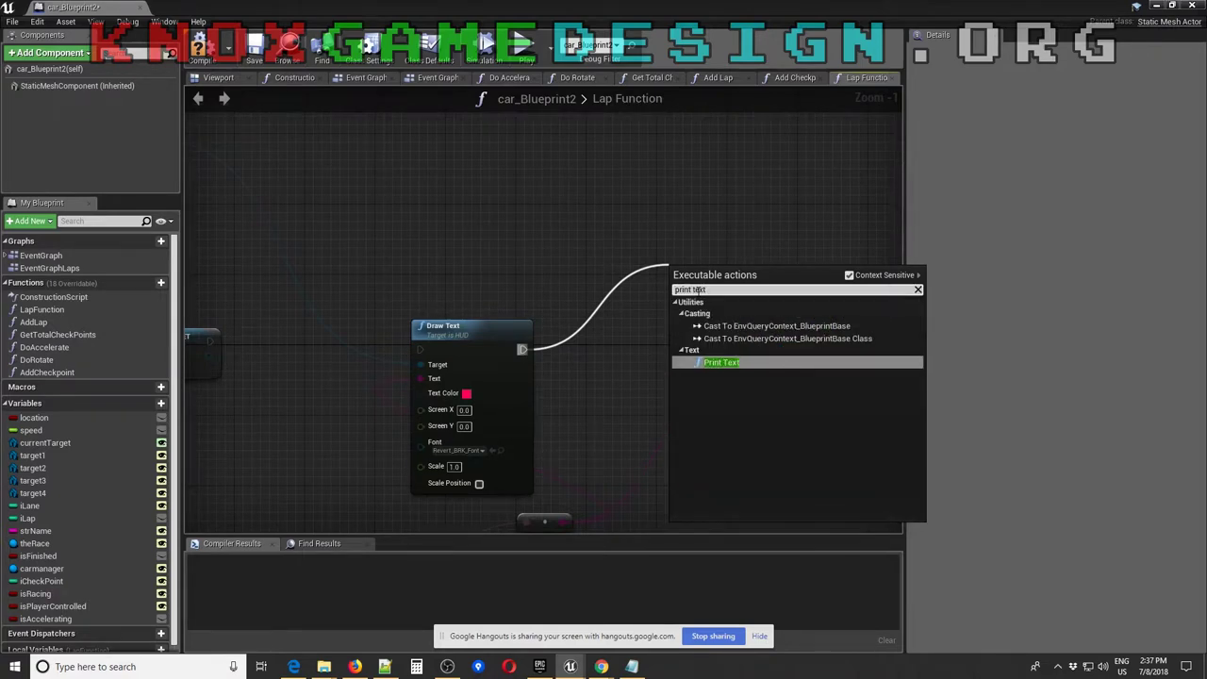
click(721, 362)
drag(718, 279, 700, 192)
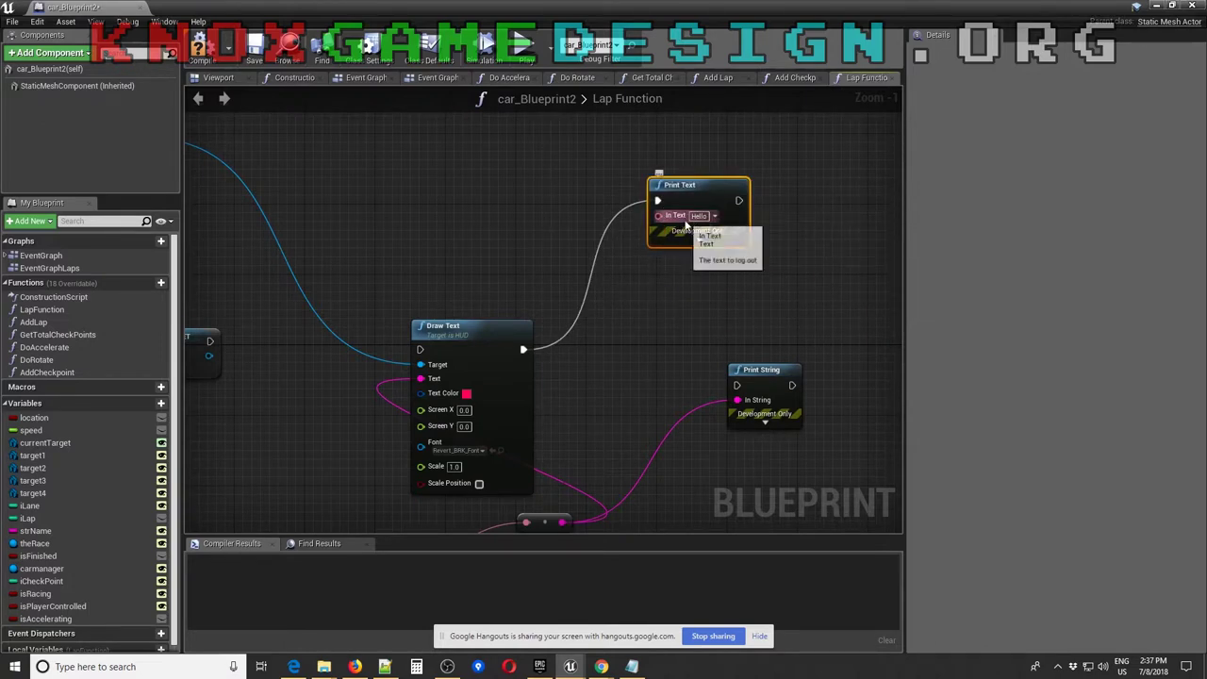
drag(732, 186, 830, 177)
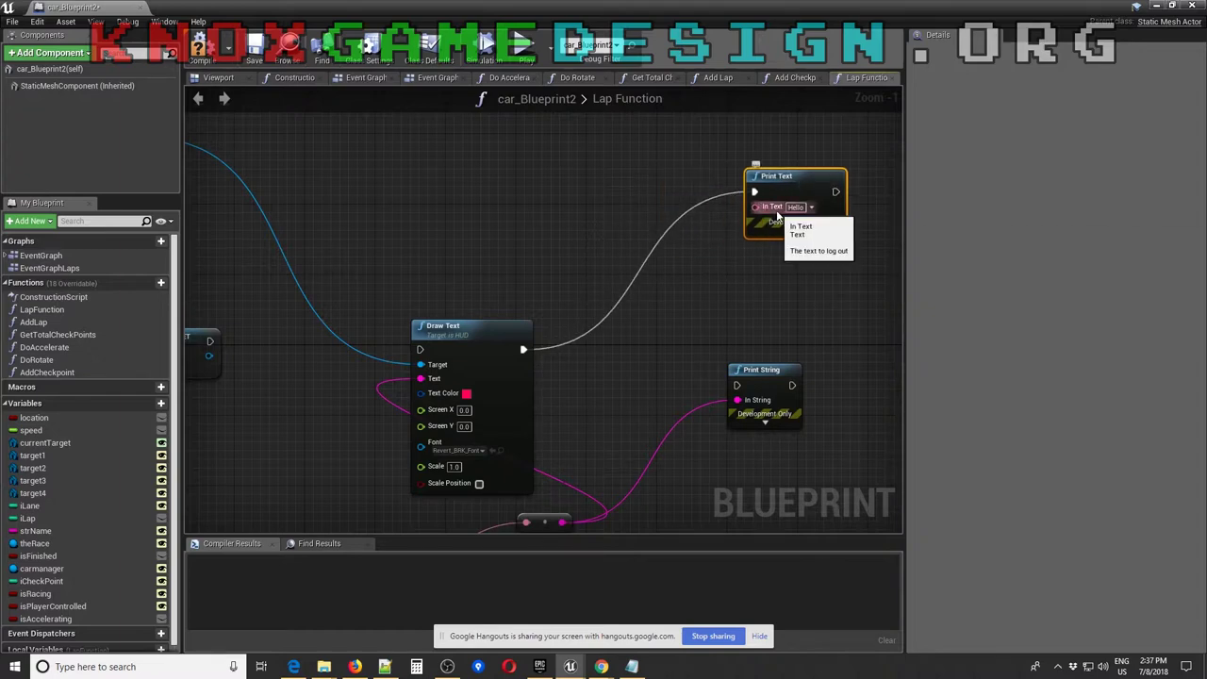
Wire an iLap getter into Print Text's In Text through an automatic ToText (int) node
drag(757, 206, 687, 285)
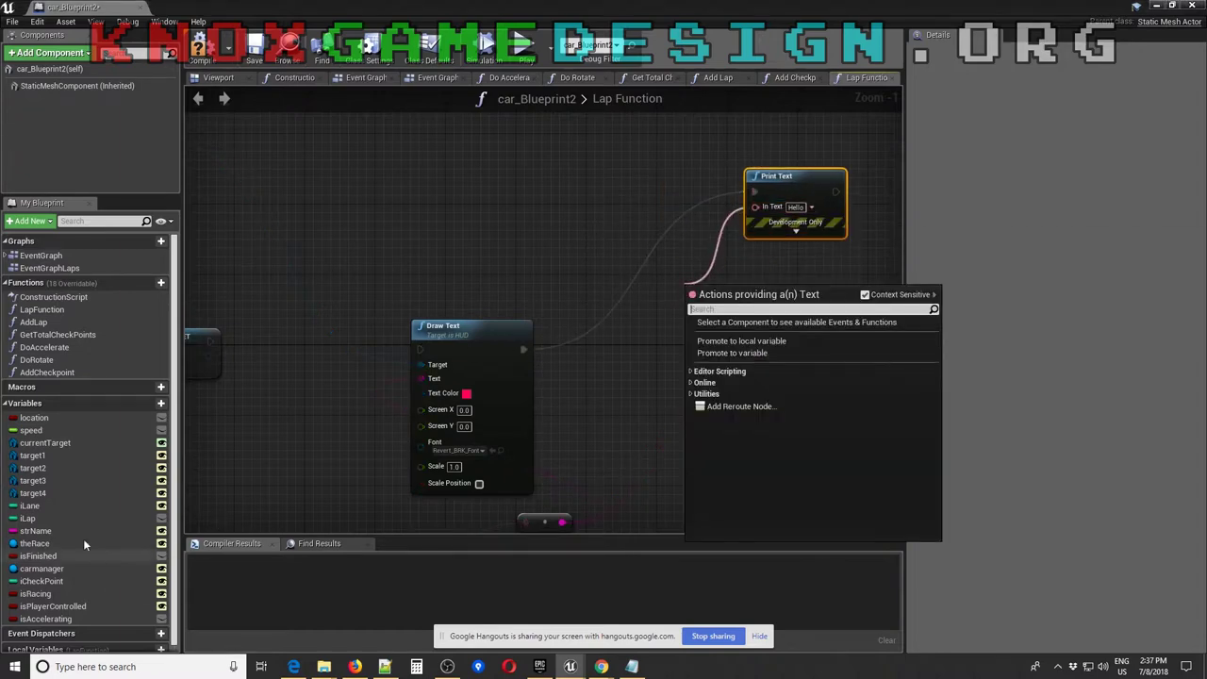
click(27, 517)
drag(27, 517, 675, 235)
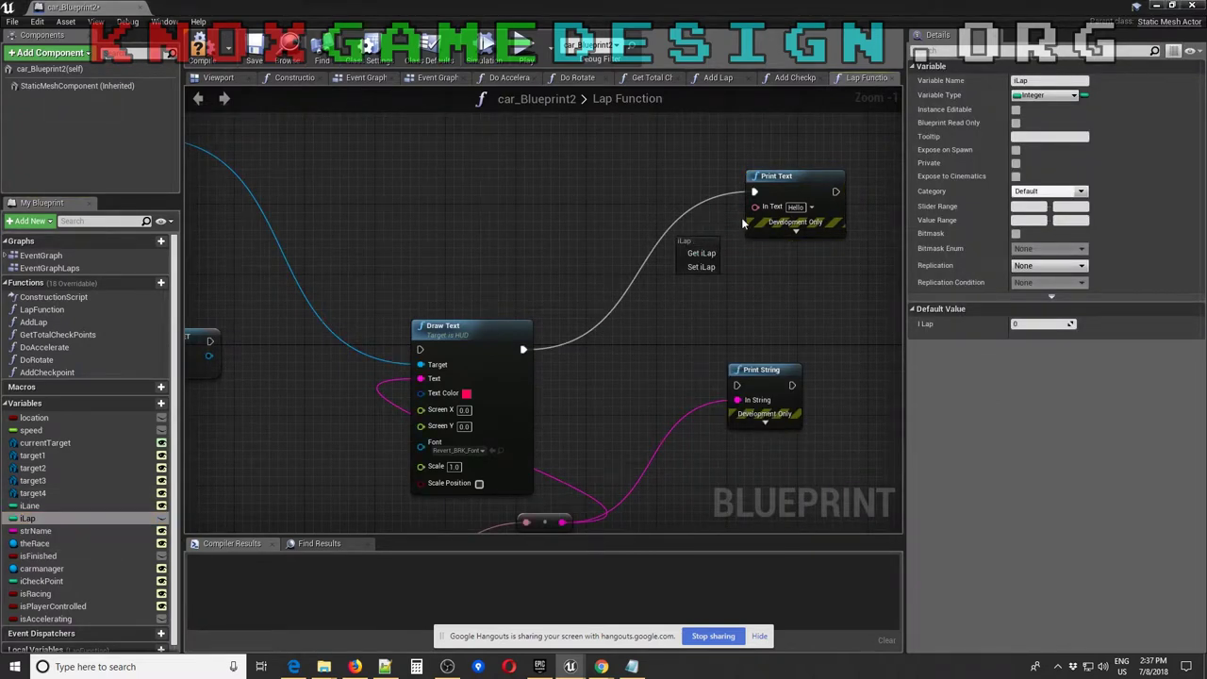
click(709, 254)
drag(709, 248, 754, 207)
drag(645, 198, 630, 183)
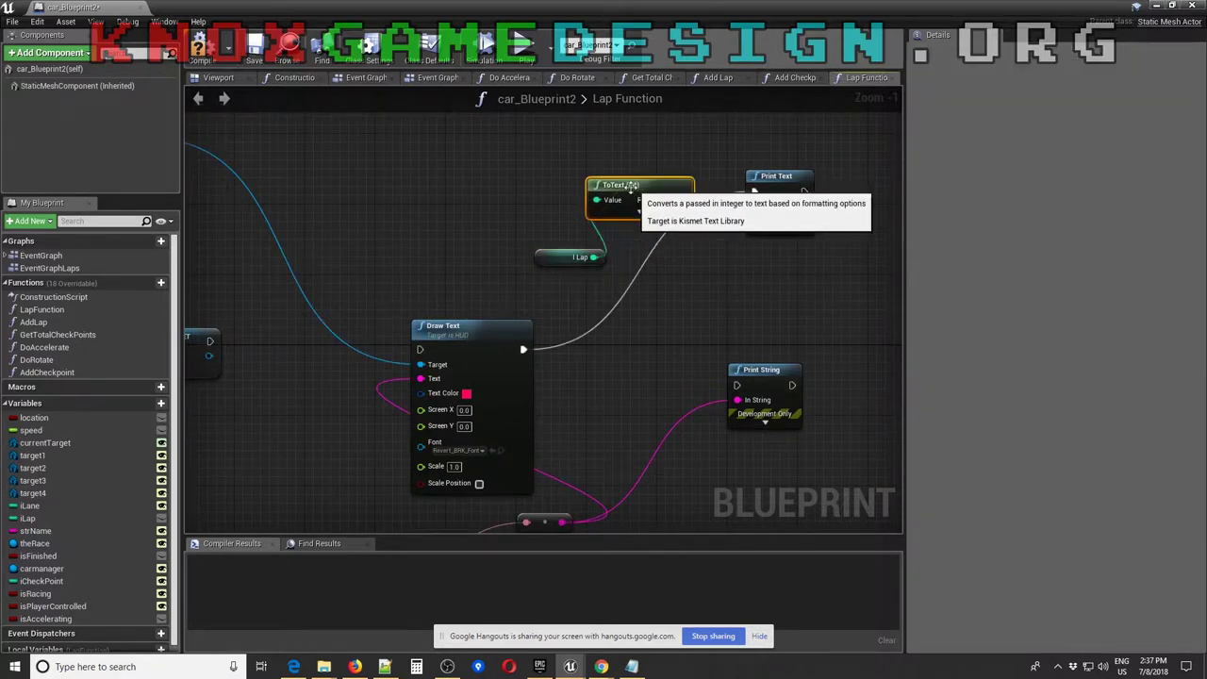
drag(548, 261, 469, 200)
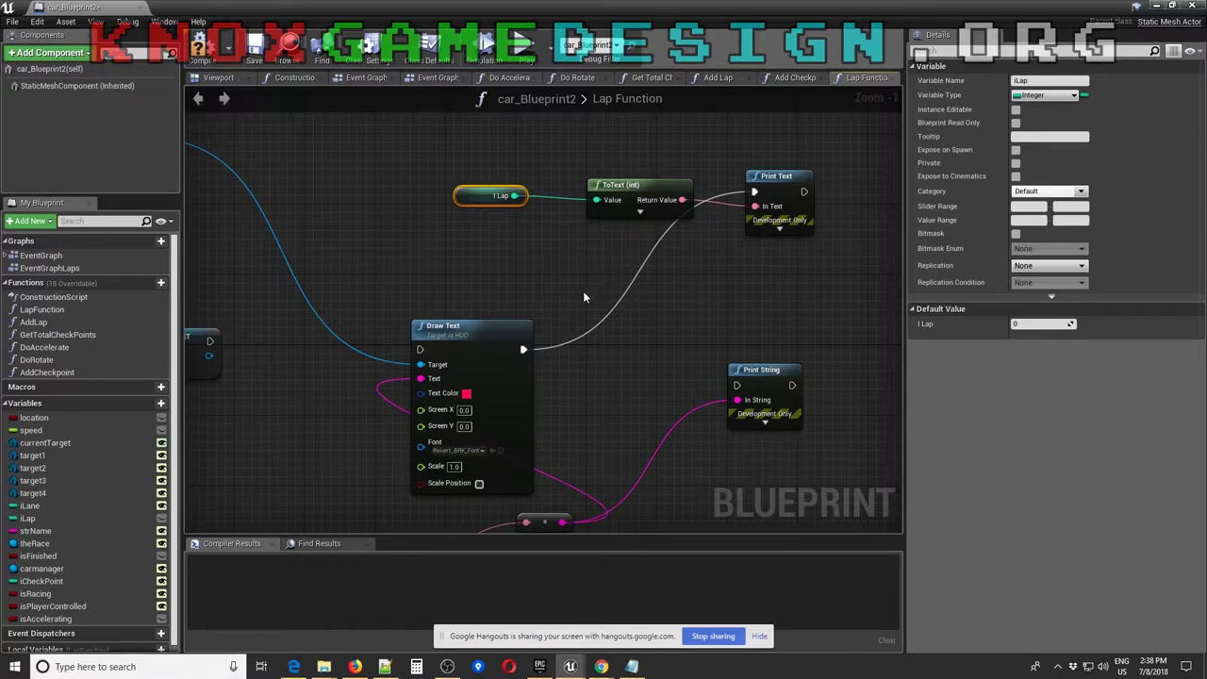
Review the SET and Format Text nodes in the Lap Function graph, then close car_Blueprint2
right_drag(430, 278, 554, 198)
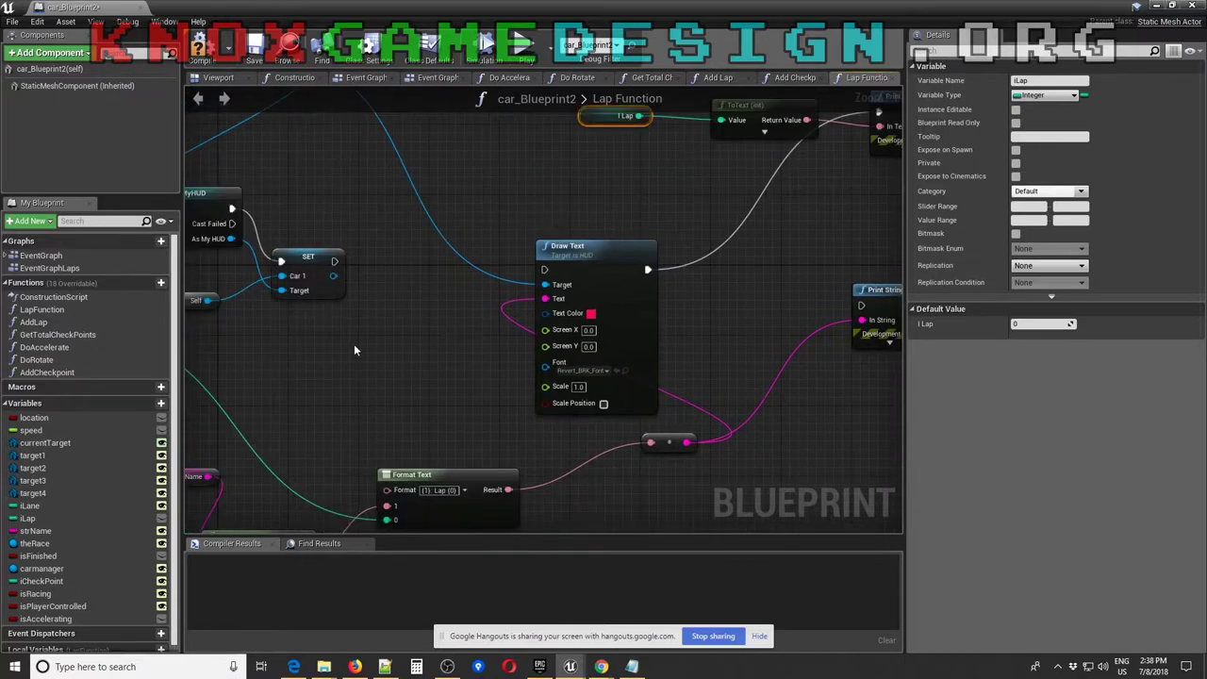
right_drag(466, 321, 661, 219)
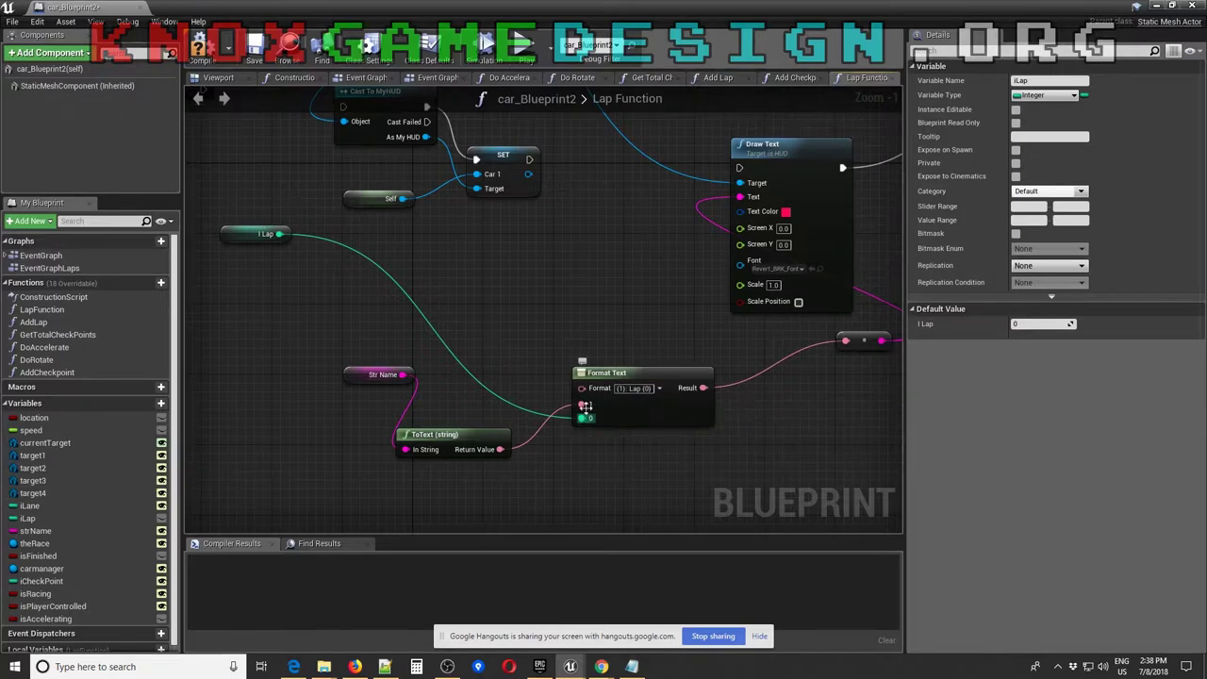
key(alt+Tab)
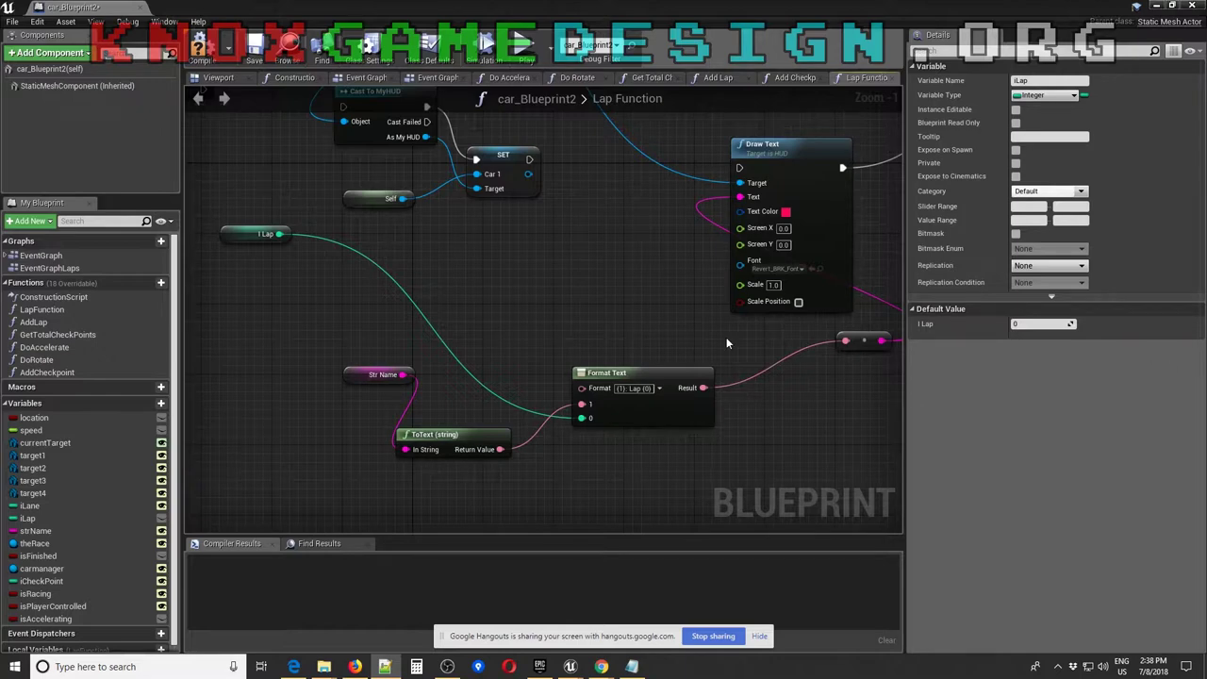
click(570, 250)
right_drag(586, 242, 691, 283)
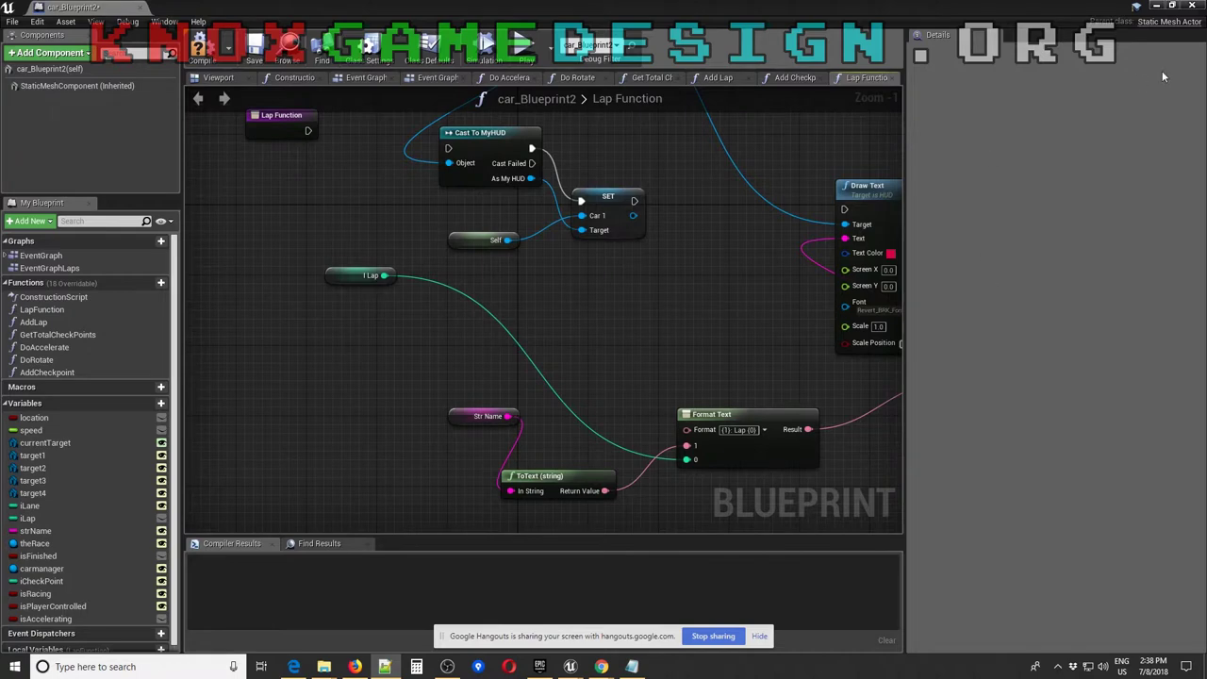
click(1189, 8)
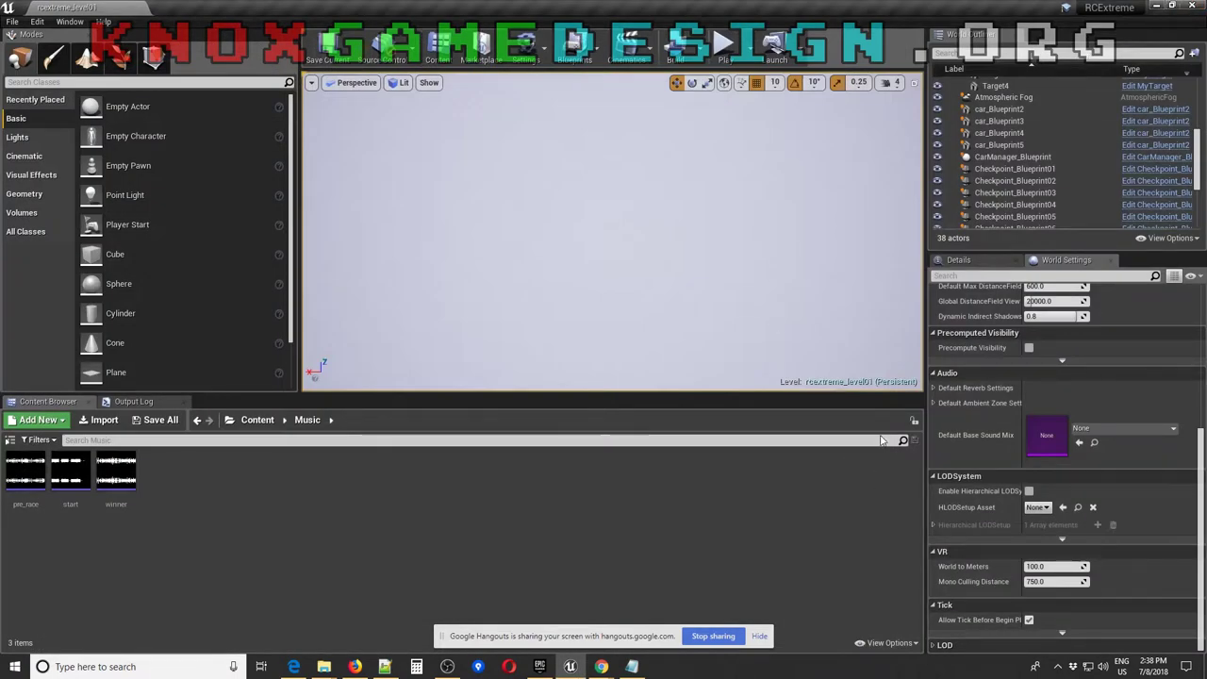
From the Content folder, browse Import to the models folder's ramp, road_straight and car FBX files, importing nothing
click(256, 421)
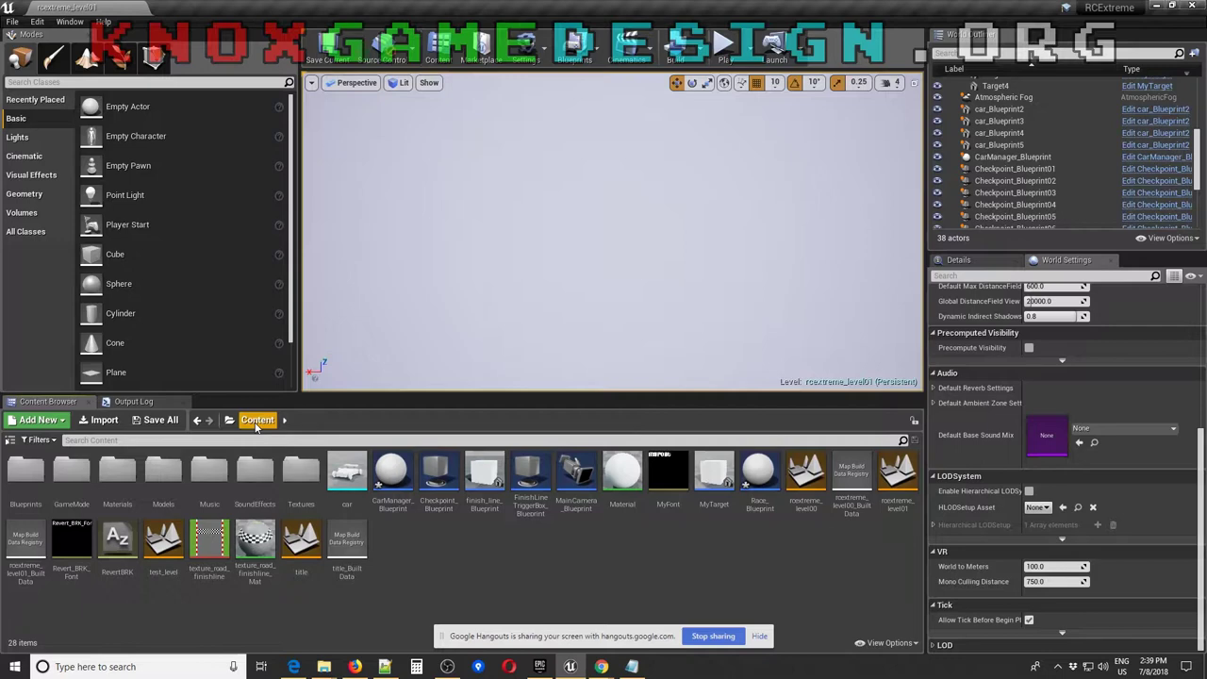
click(105, 422)
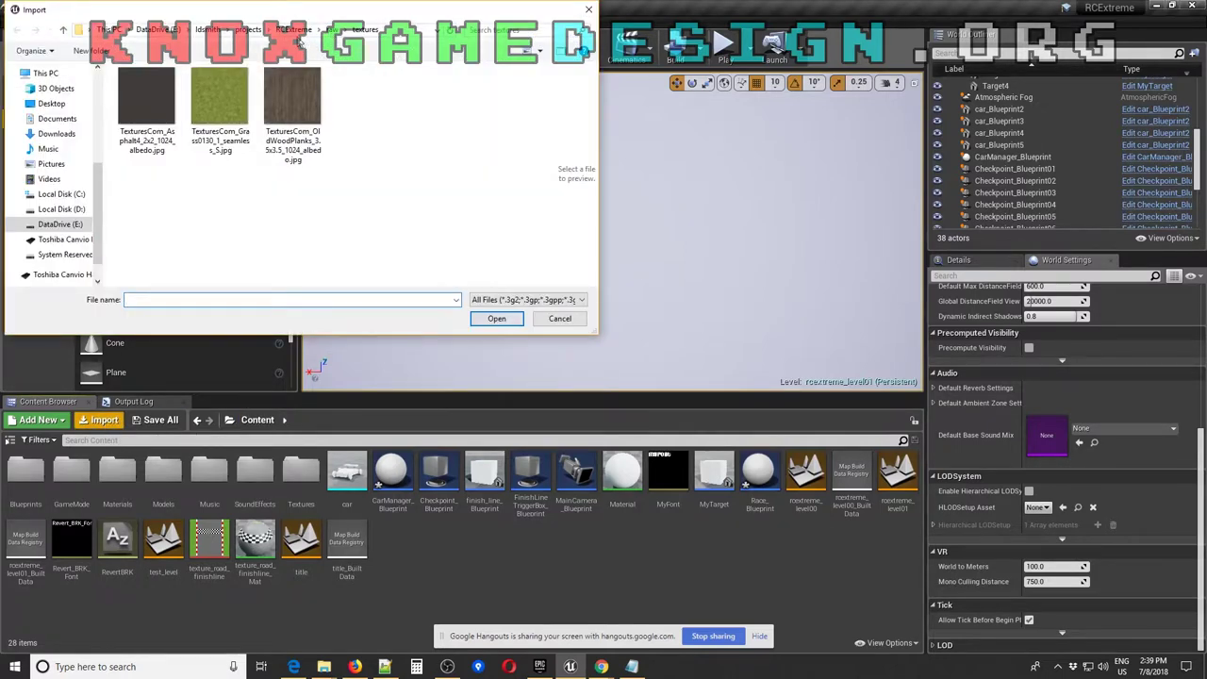
click(335, 31)
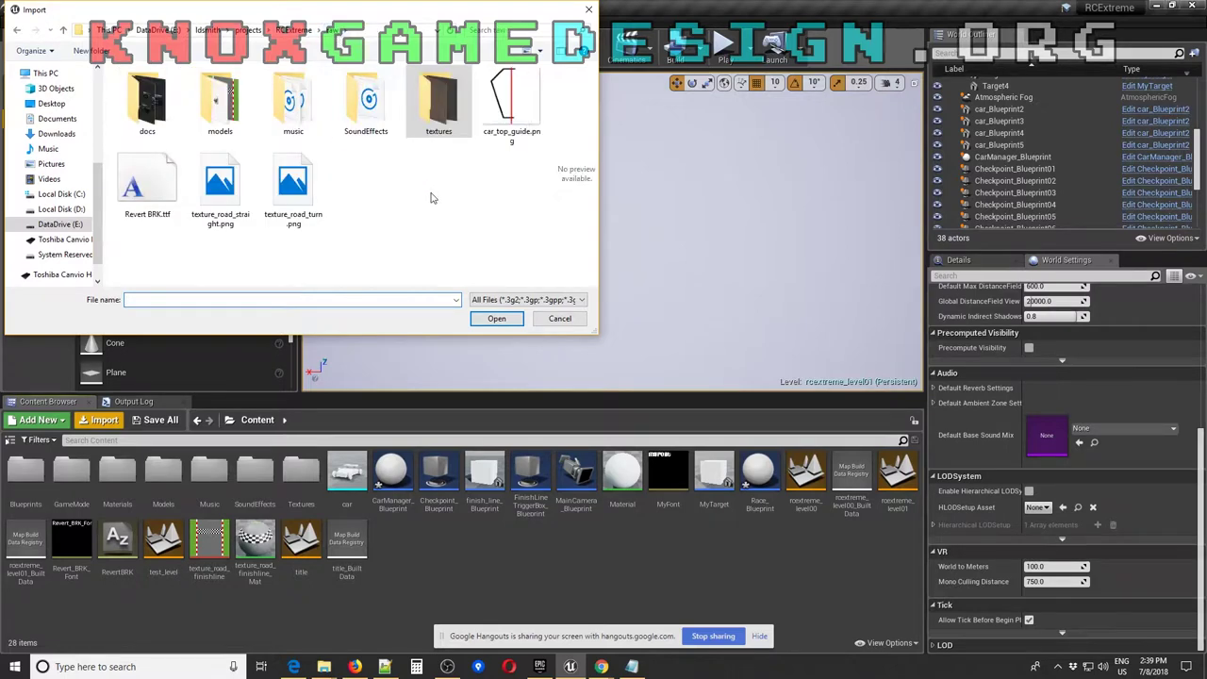
double_click(227, 108)
click(298, 118)
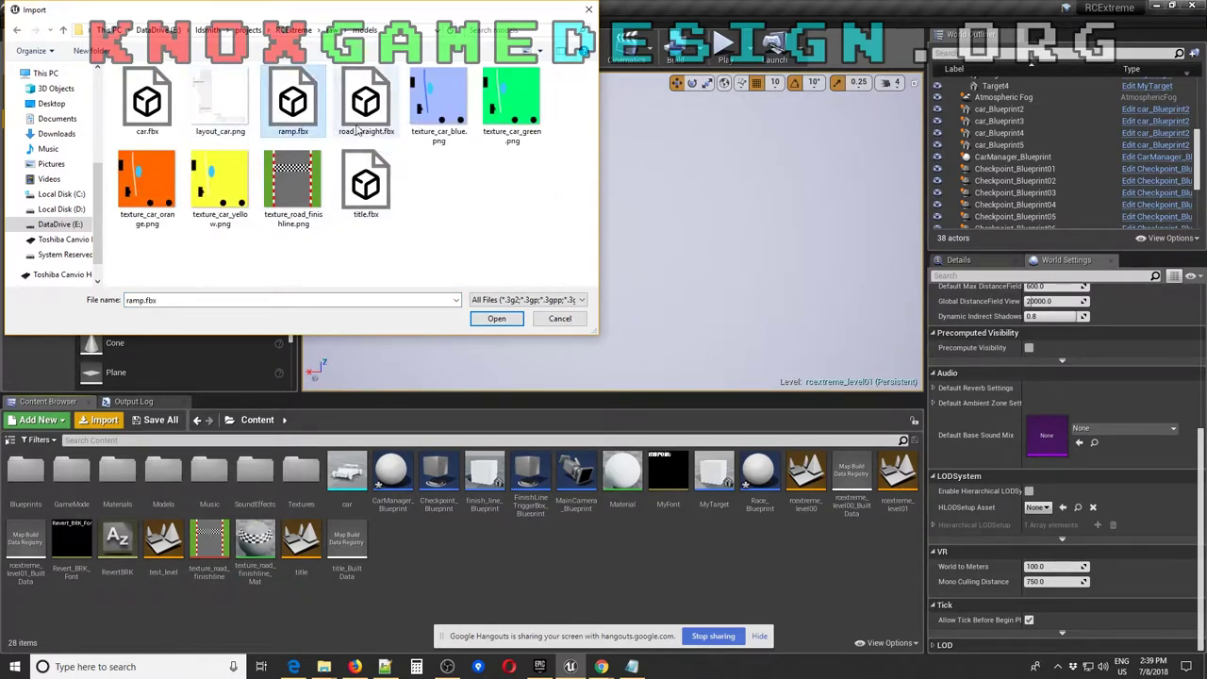
click(382, 113)
click(171, 113)
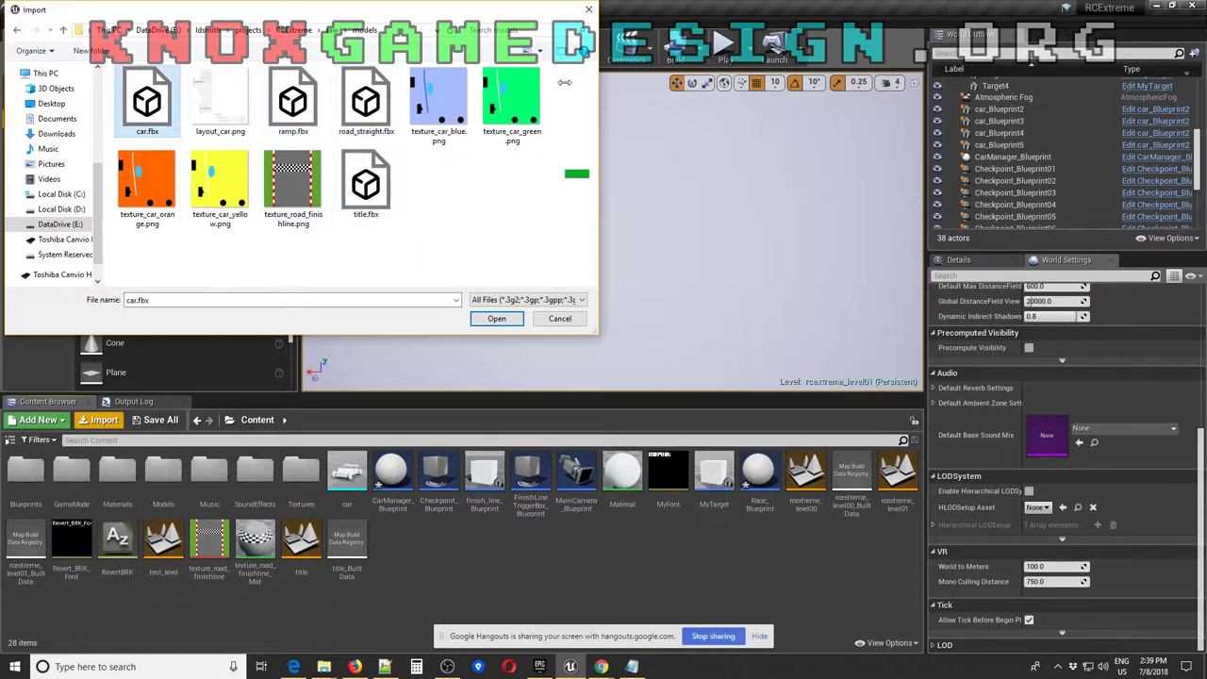
click(591, 11)
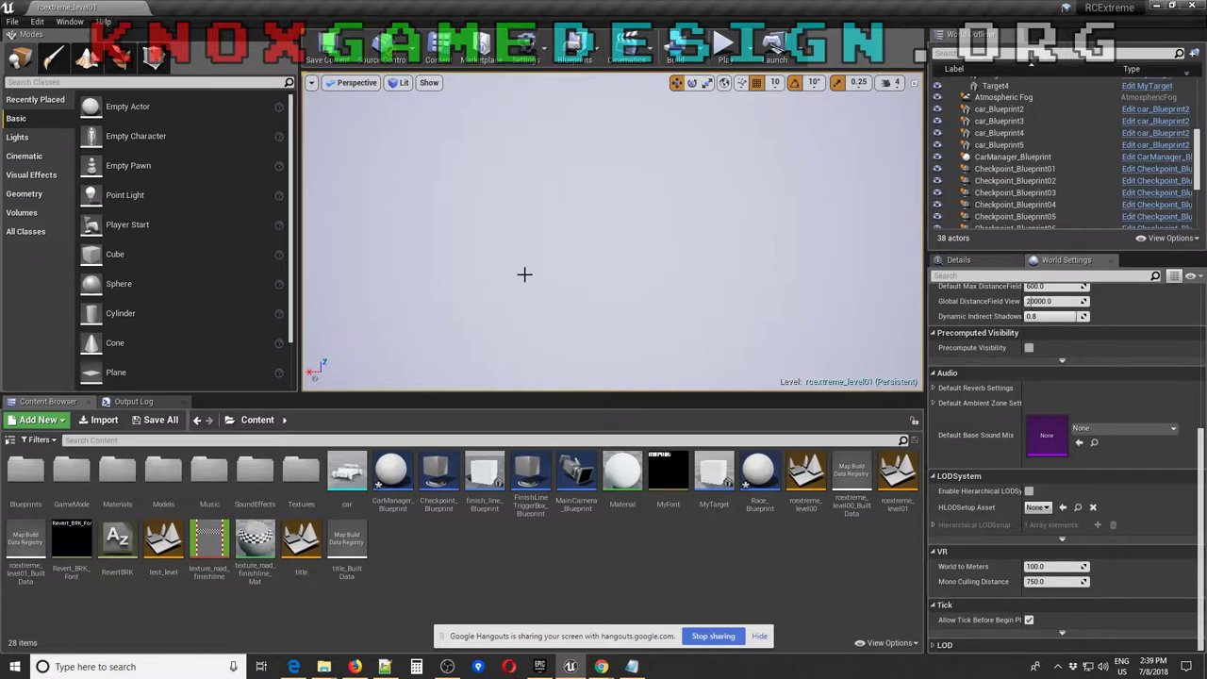
Focus the viewport on car_Blueprint2, then pull back to a wide view of the race track
key(alt+Tab)
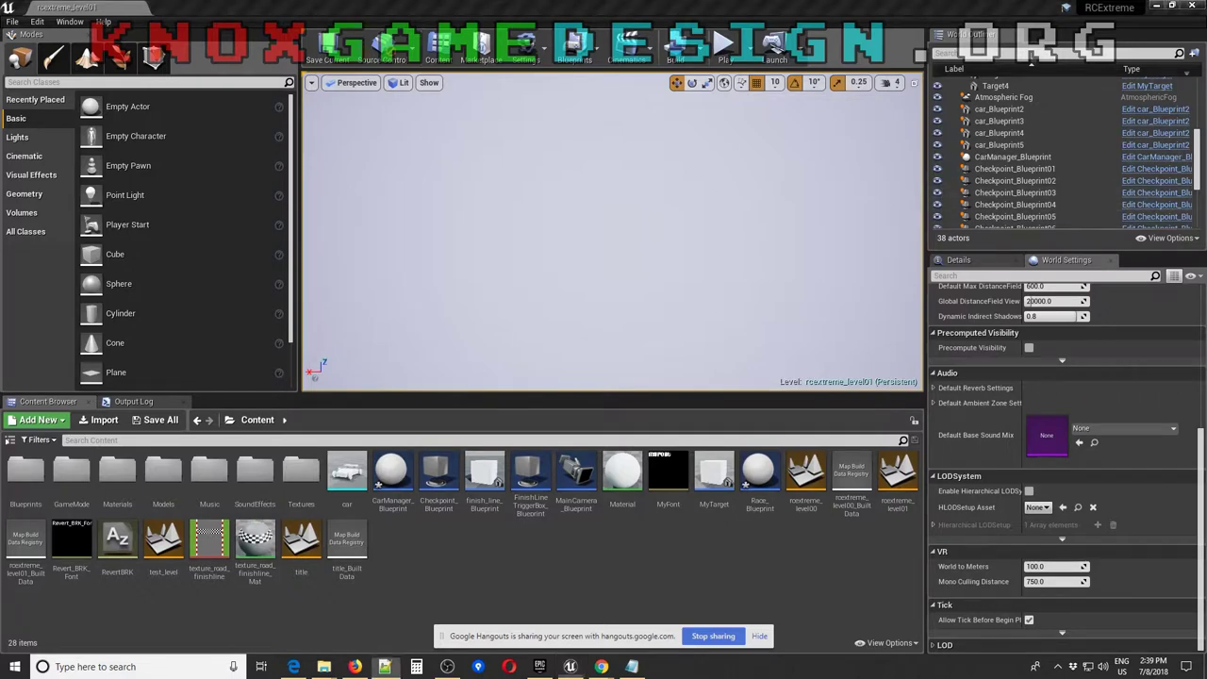
scroll(1039, 143, up, 2)
click(1015, 149)
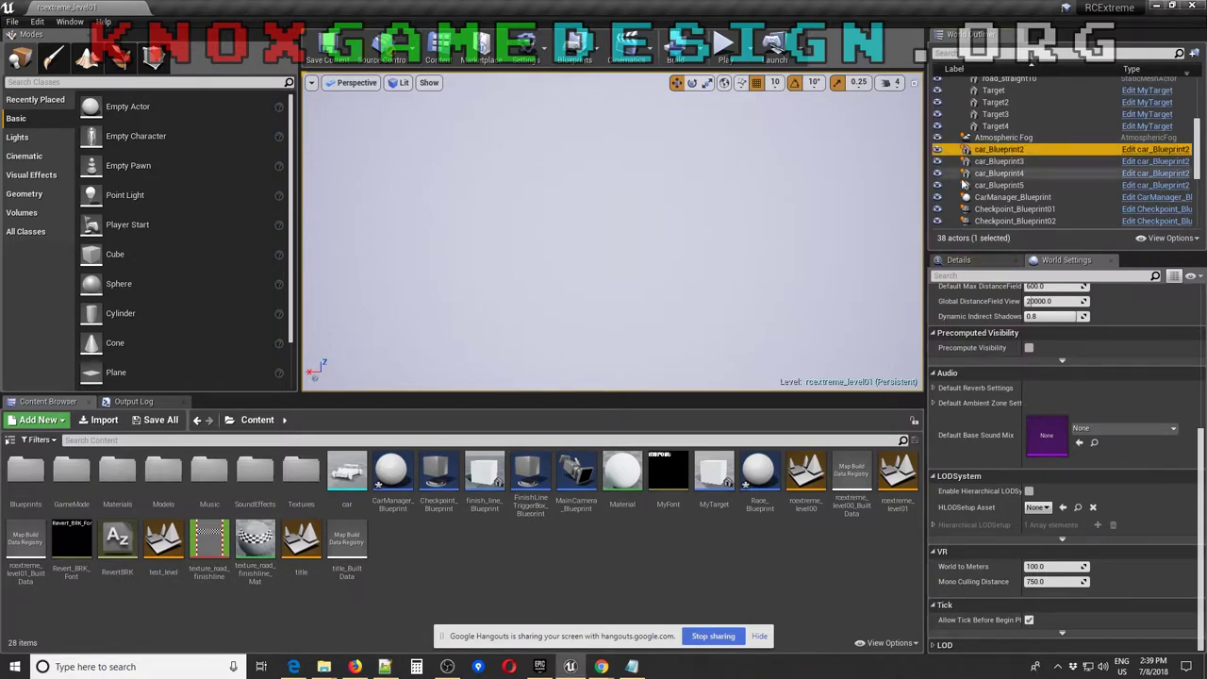
double_click(999, 149)
alt+drag(690, 207, 650, 179)
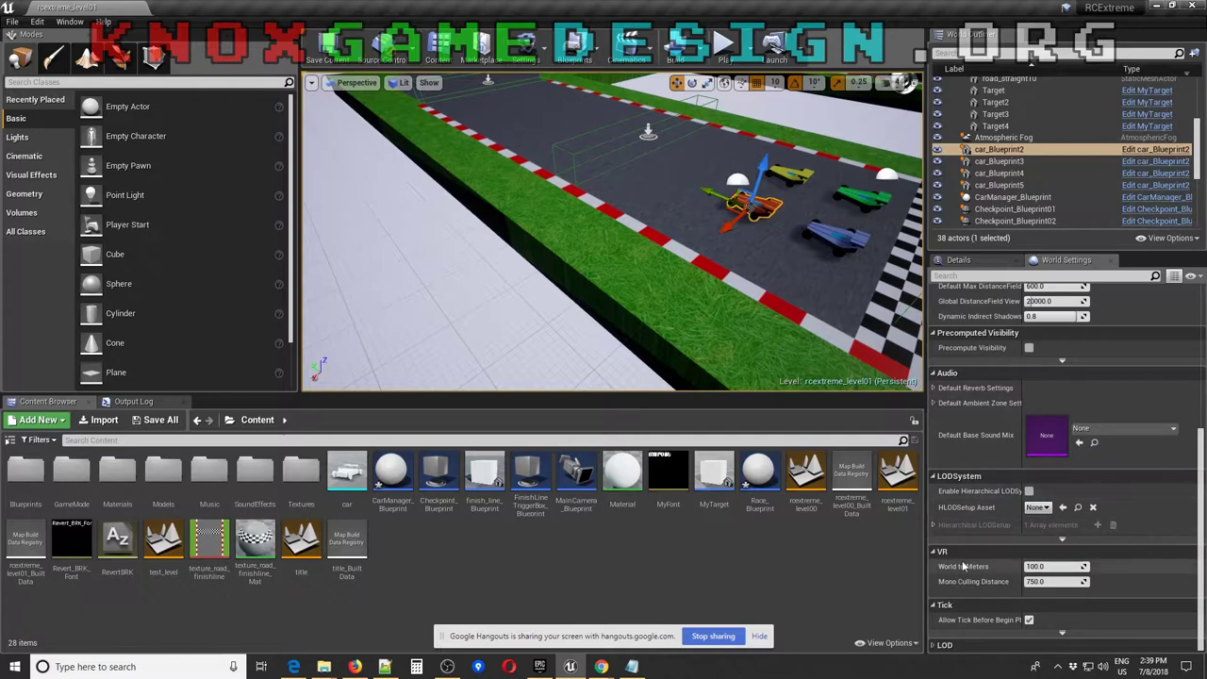
Scroll through World Settings, with MyGameMode as GameMode Override, and fly the camera toward the orange car
scroll(938, 446, up, 5)
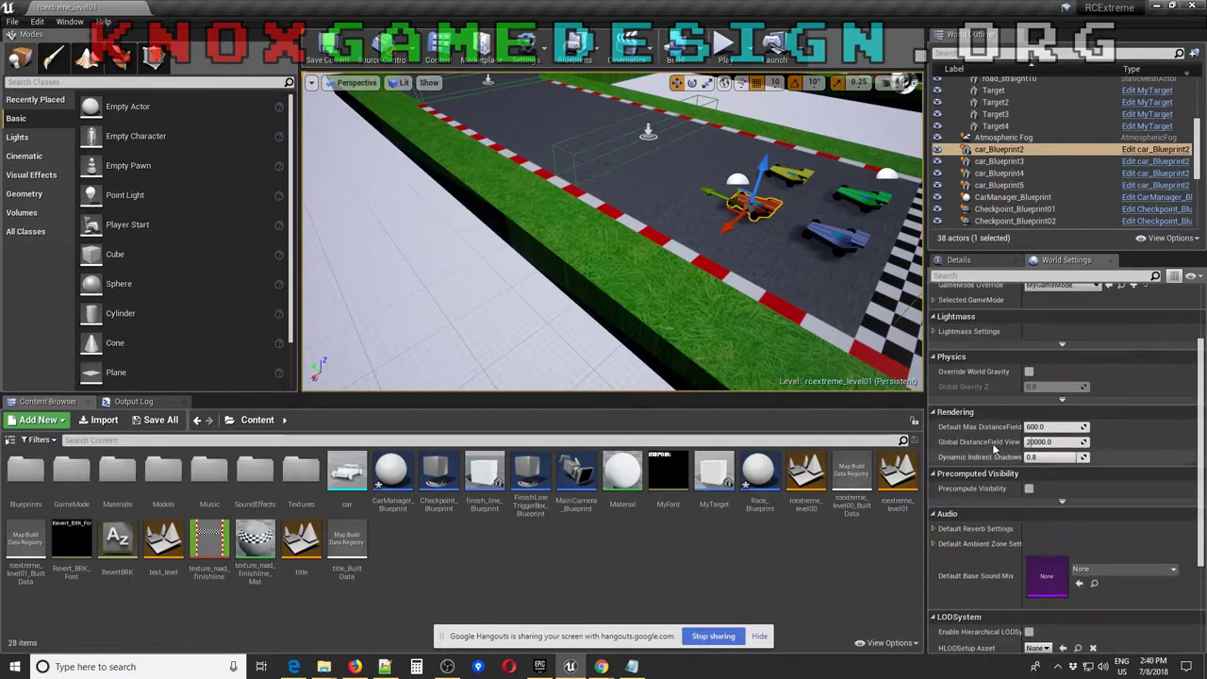
scroll(1028, 369, up, 3)
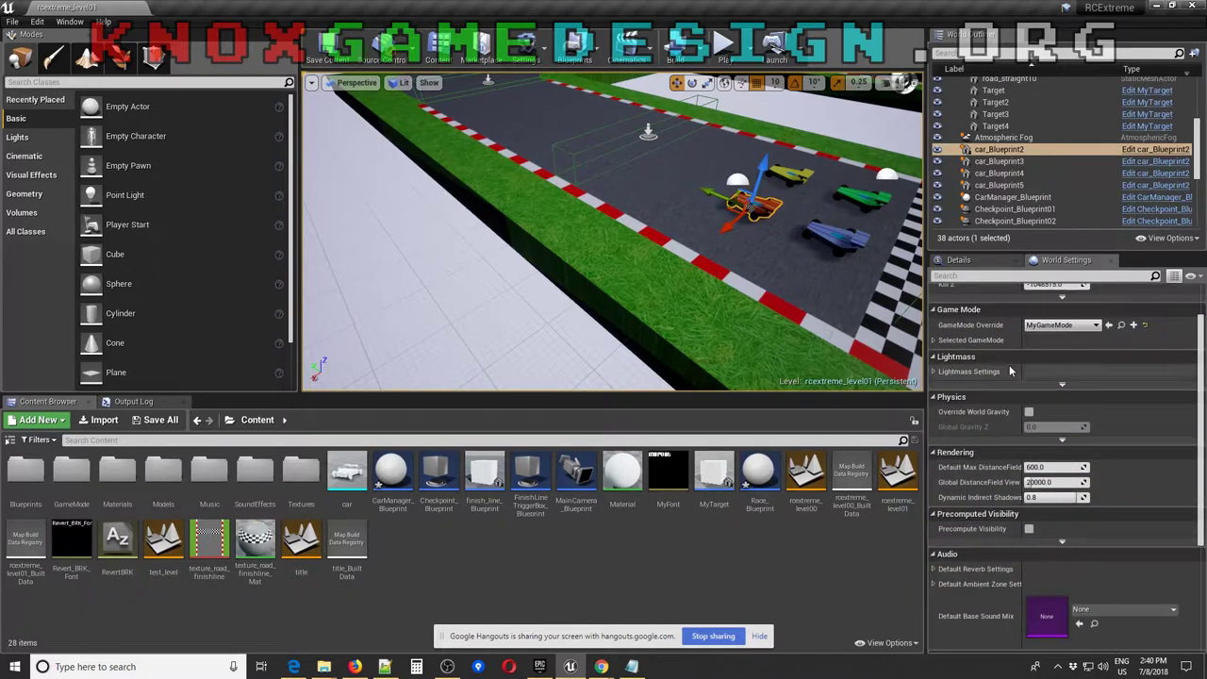
scroll(1012, 441, up, 1)
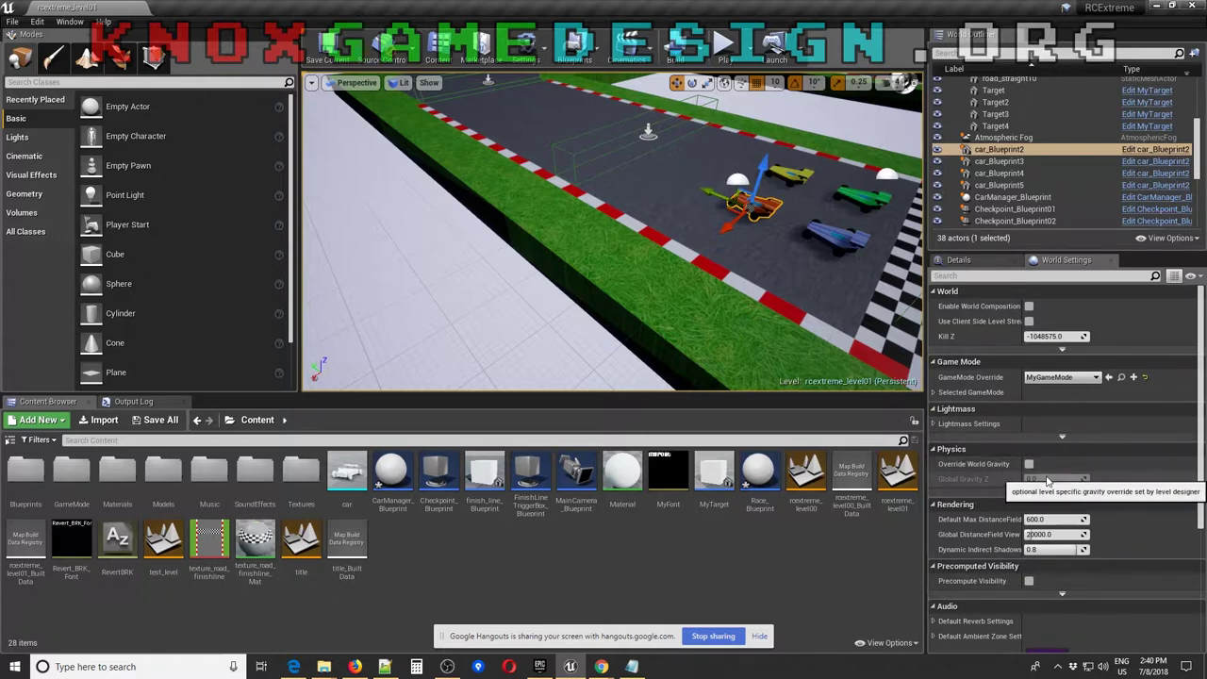
scroll(1047, 481, down, 5)
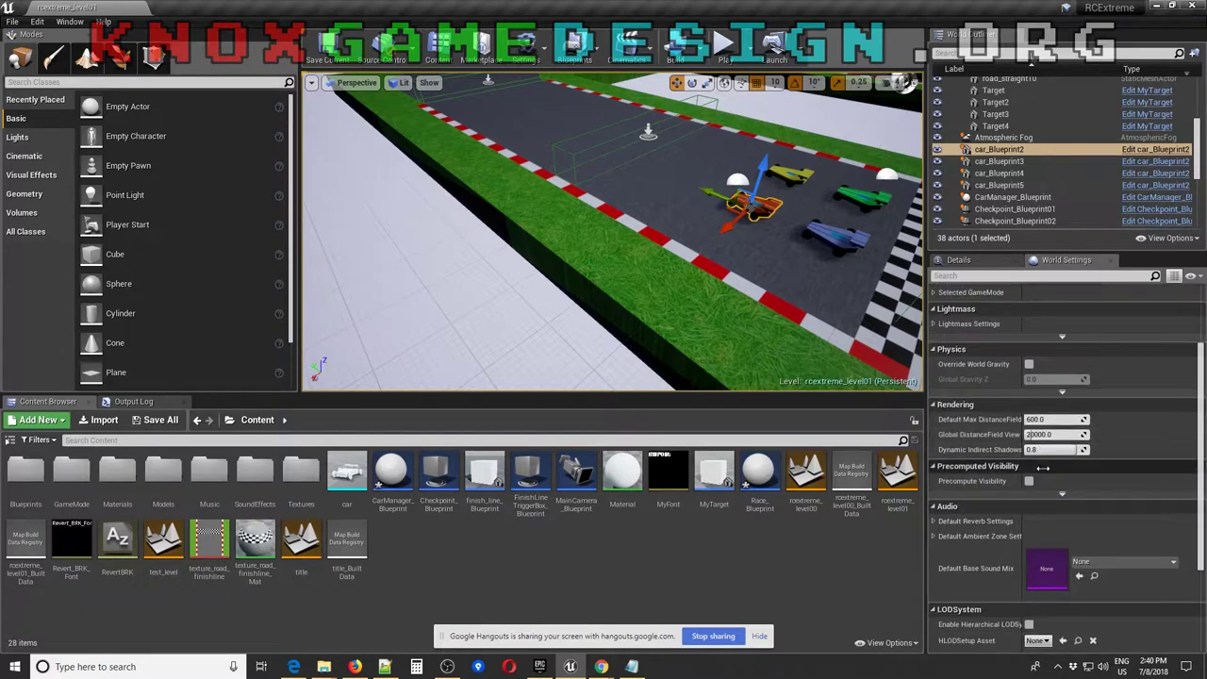
scroll(1043, 467, down, 6)
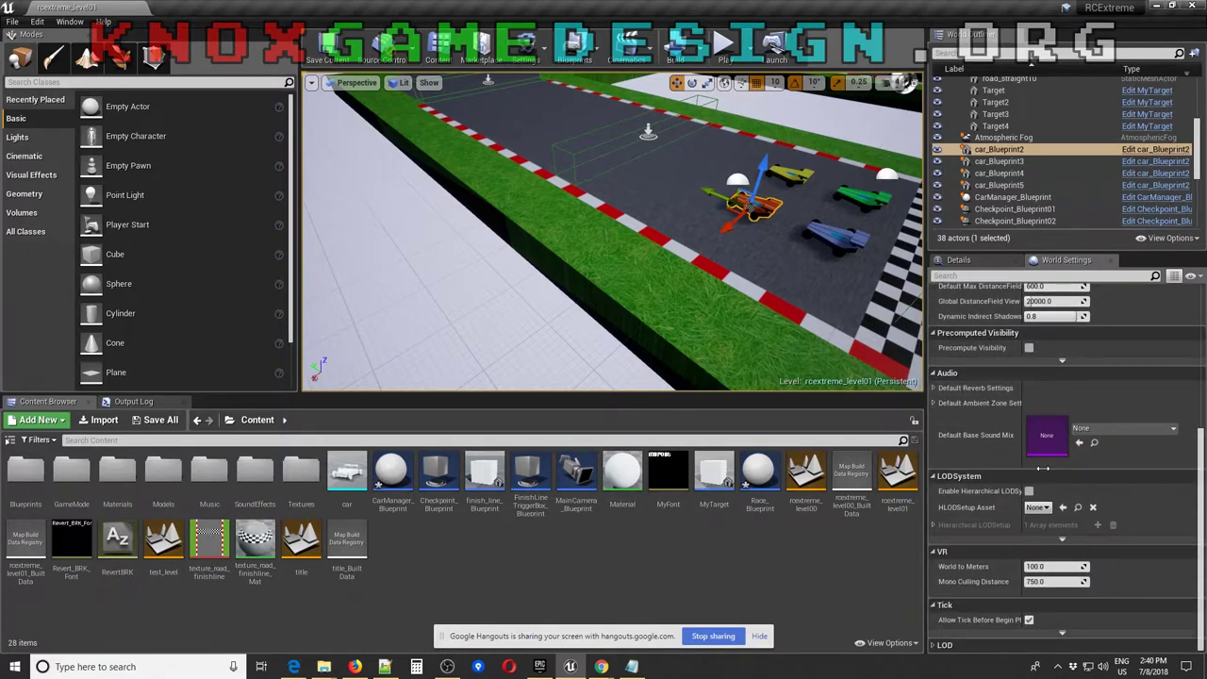
scroll(1043, 468, up, 10)
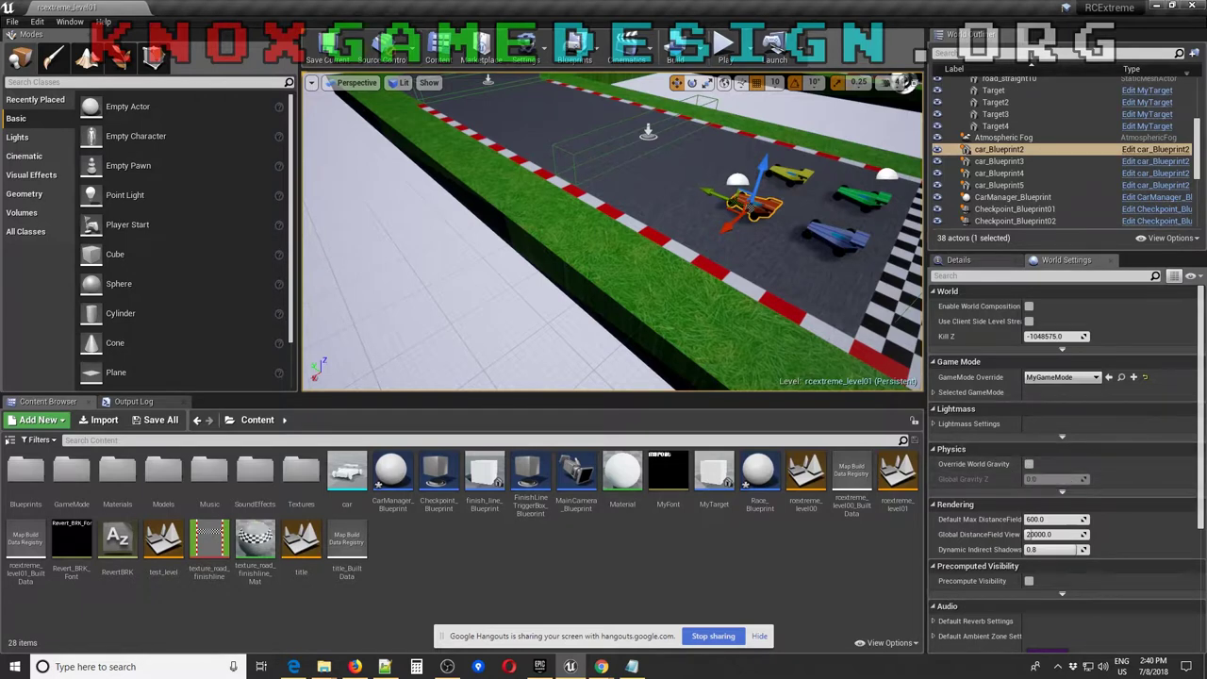
right_drag(842, 209, 842, 210)
Switch the viewport view mode to Wireframe and then back to Lit
click(352, 82)
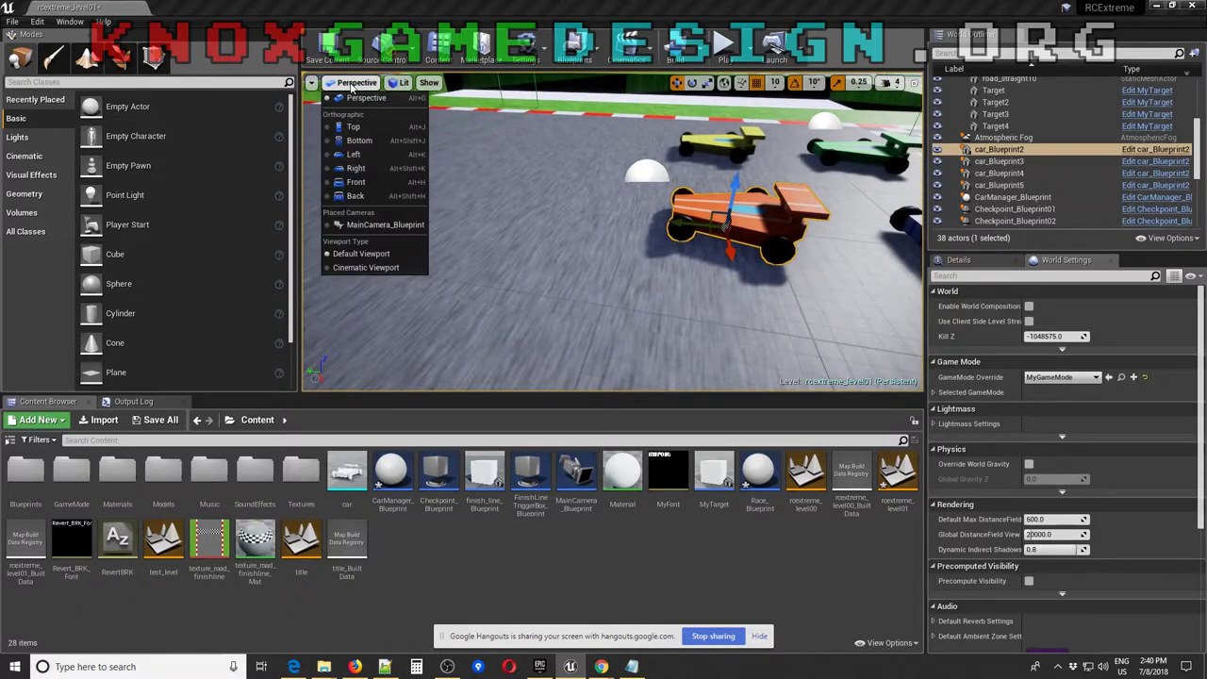
click(312, 84)
click(312, 84)
click(312, 84)
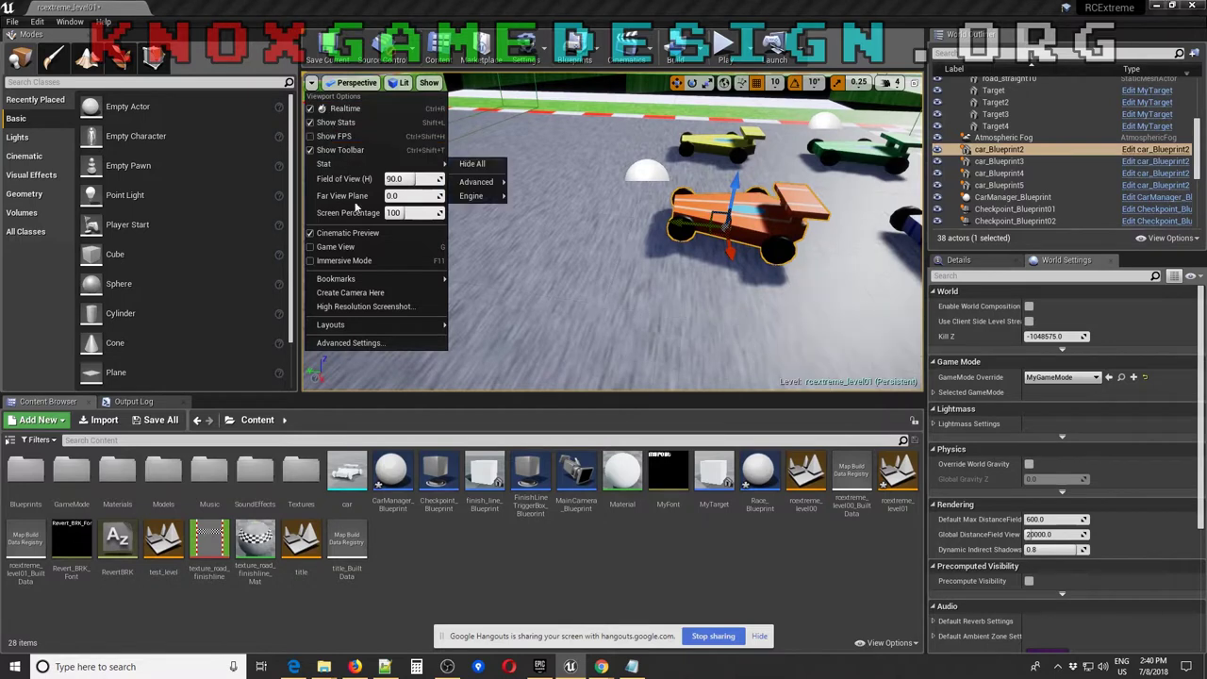
click(401, 83)
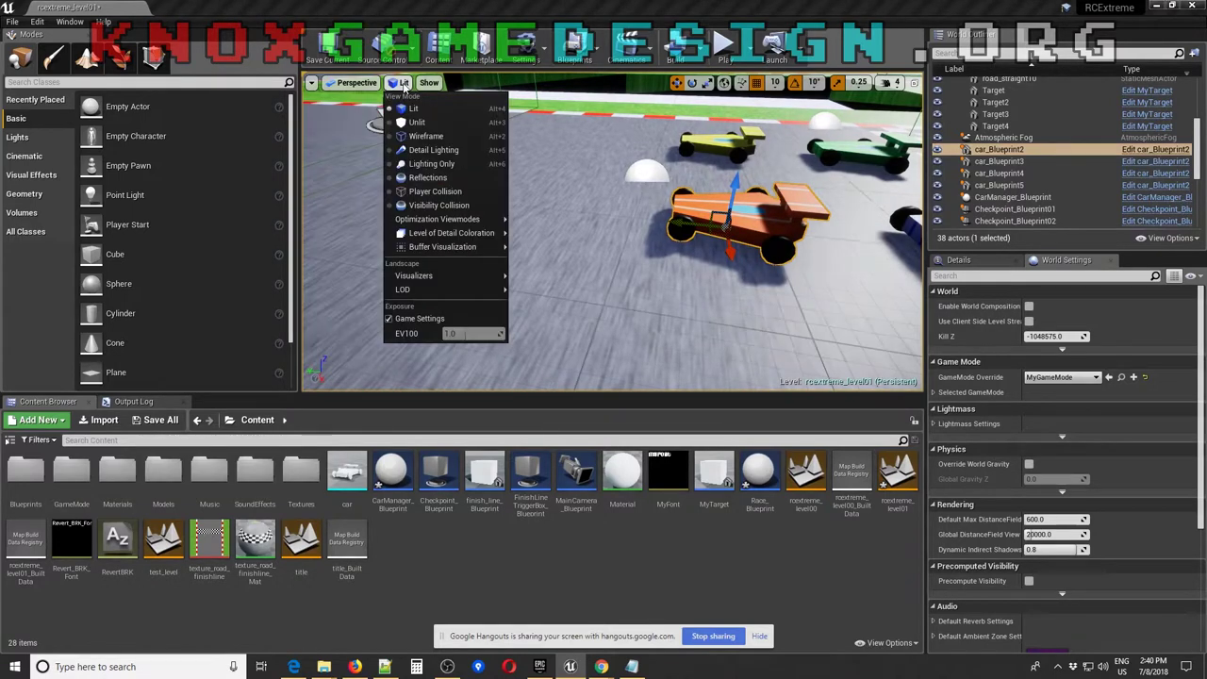
mouse_move(438, 231)
click(426, 137)
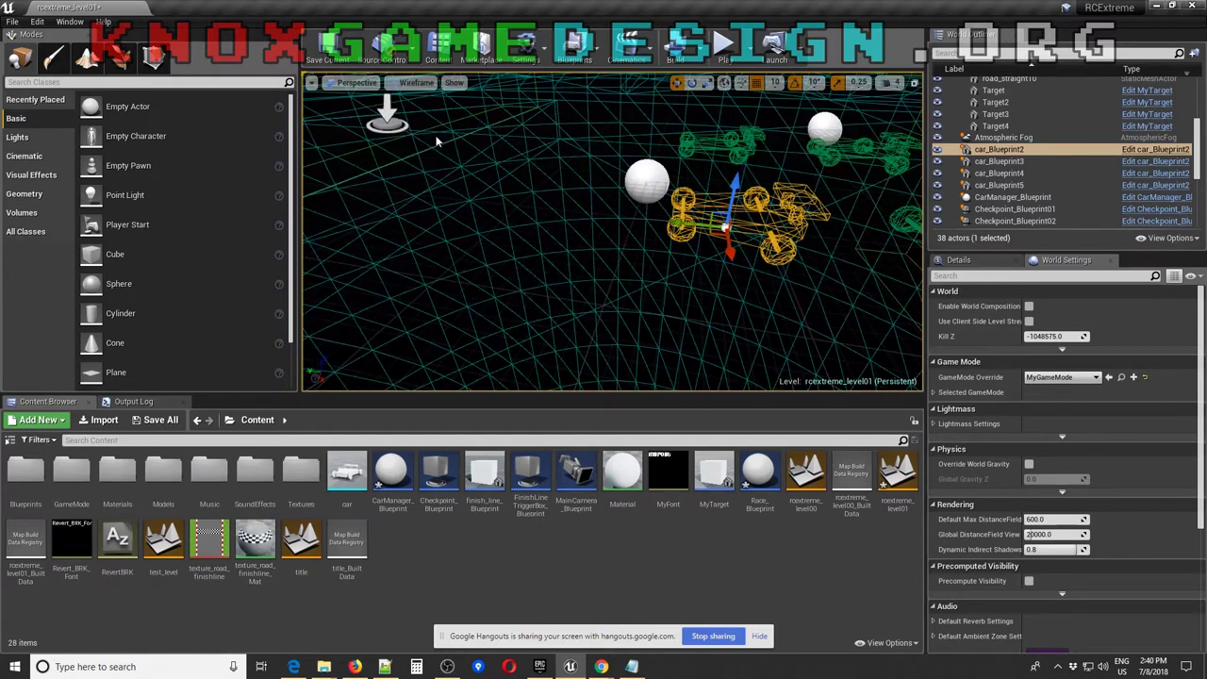
click(416, 82)
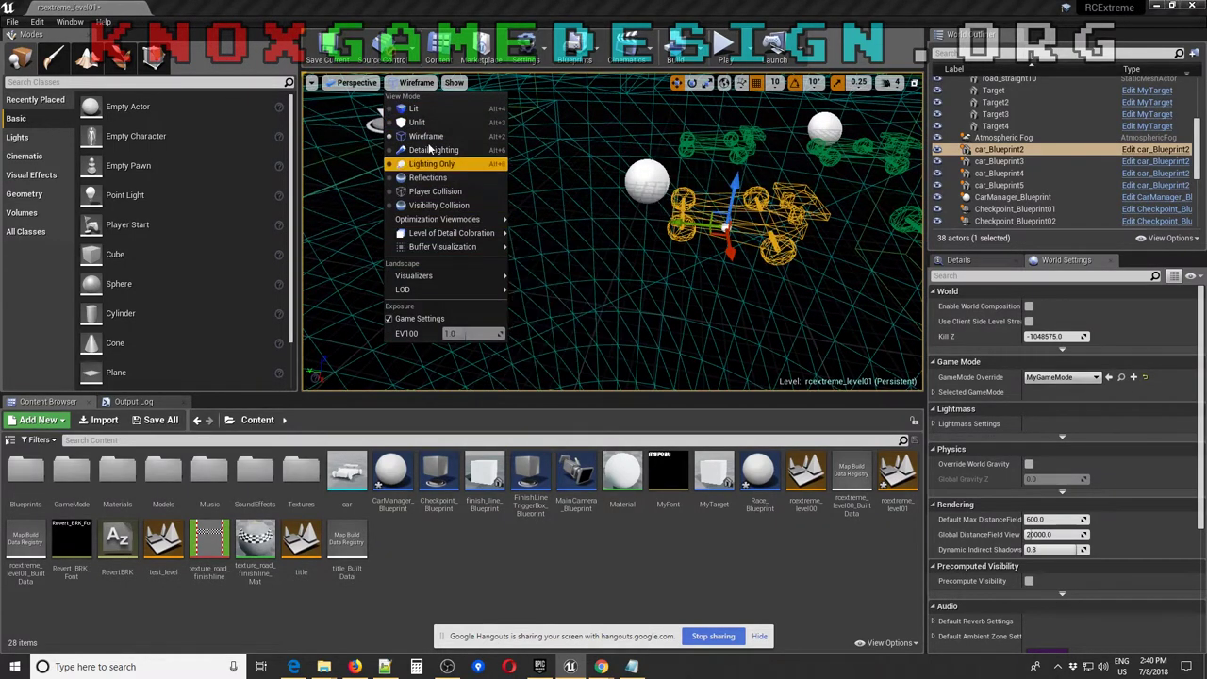
click(405, 110)
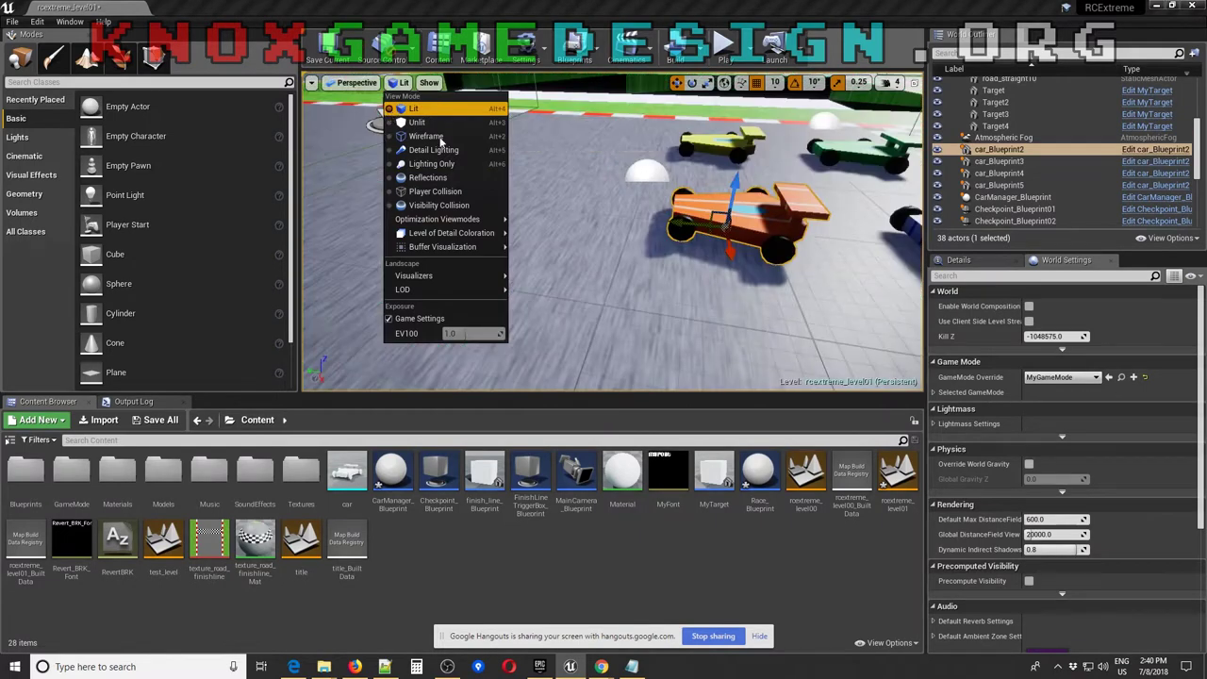
Focus on the road_straight piece and orbit to frame the cars near the finish line
click(626, 229)
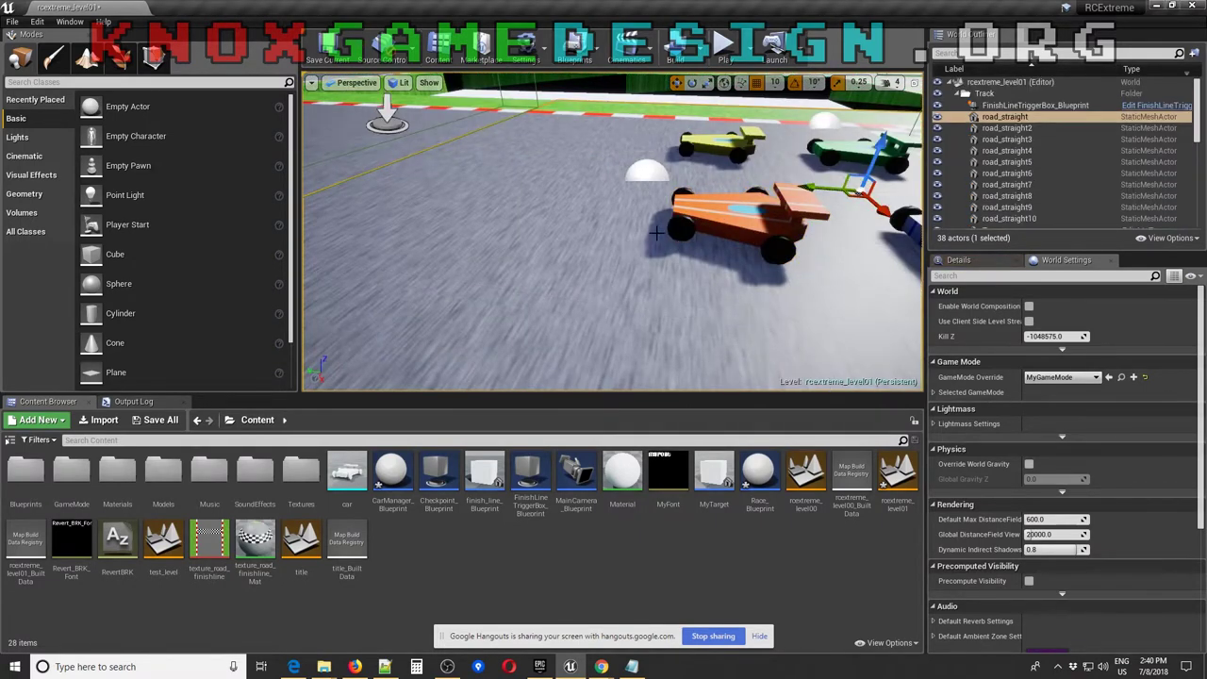
key(f)
right_drag(612, 231, 632, 231)
mouse_move(681, 342)
right_down()
mouse_move(669, 341)
mouse_move(675, 328)
mouse_move(693, 330)
right_up()
right_drag(558, 264, 564, 273)
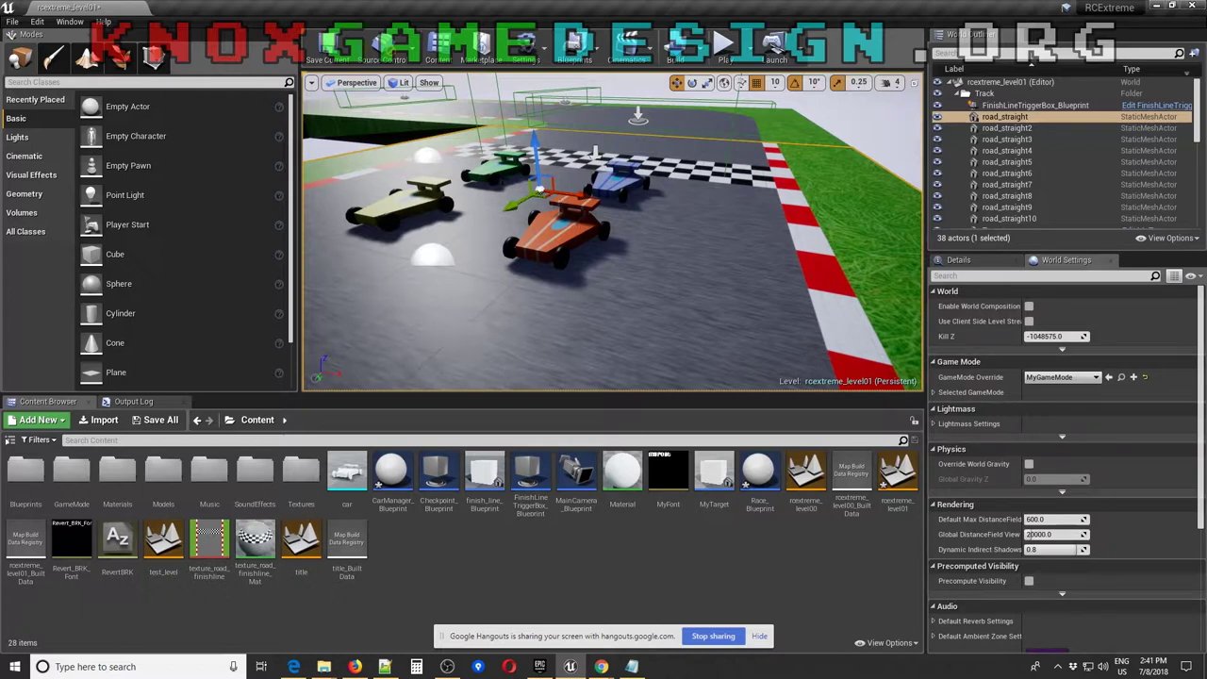
Select the orange car_Blueprint2 and scroll its Details down to Simulate Physics and Enable Gravity
click(611, 247)
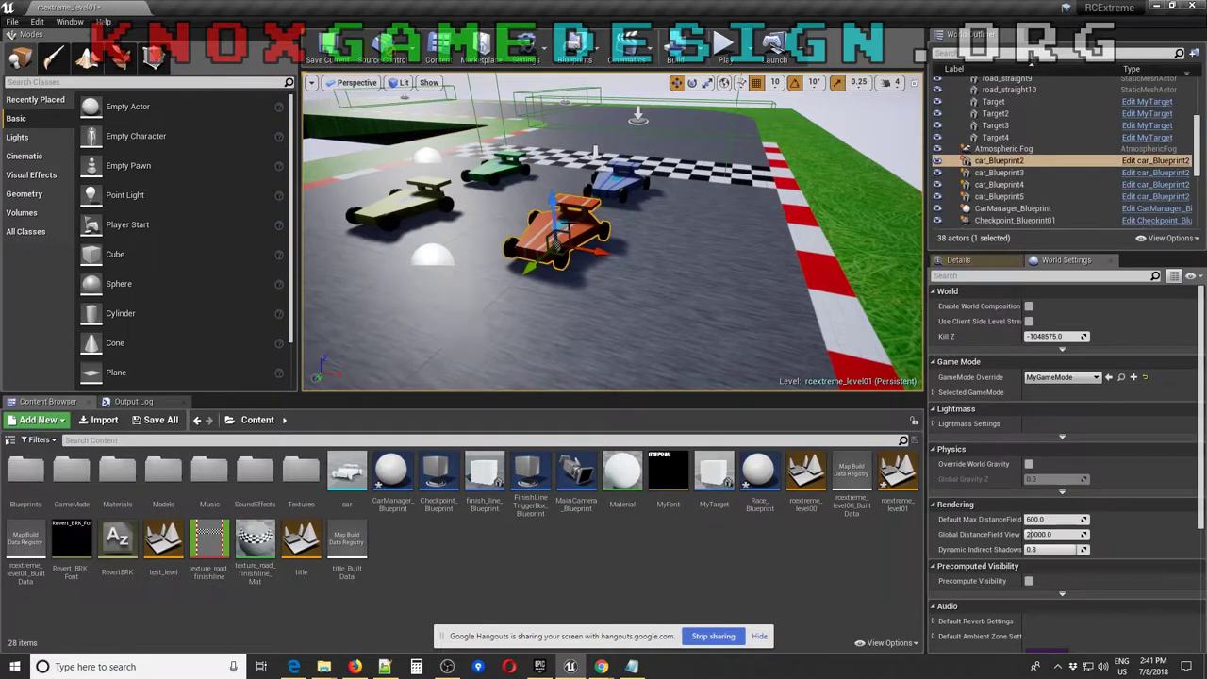
click(988, 423)
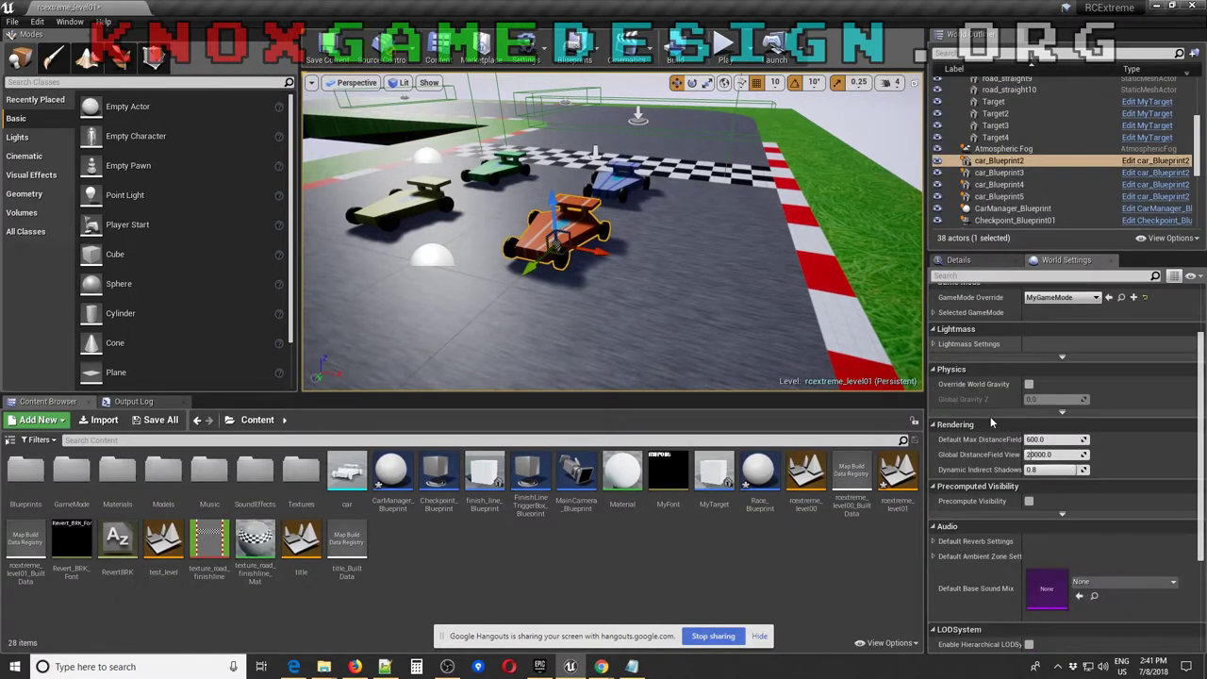
click(1015, 424)
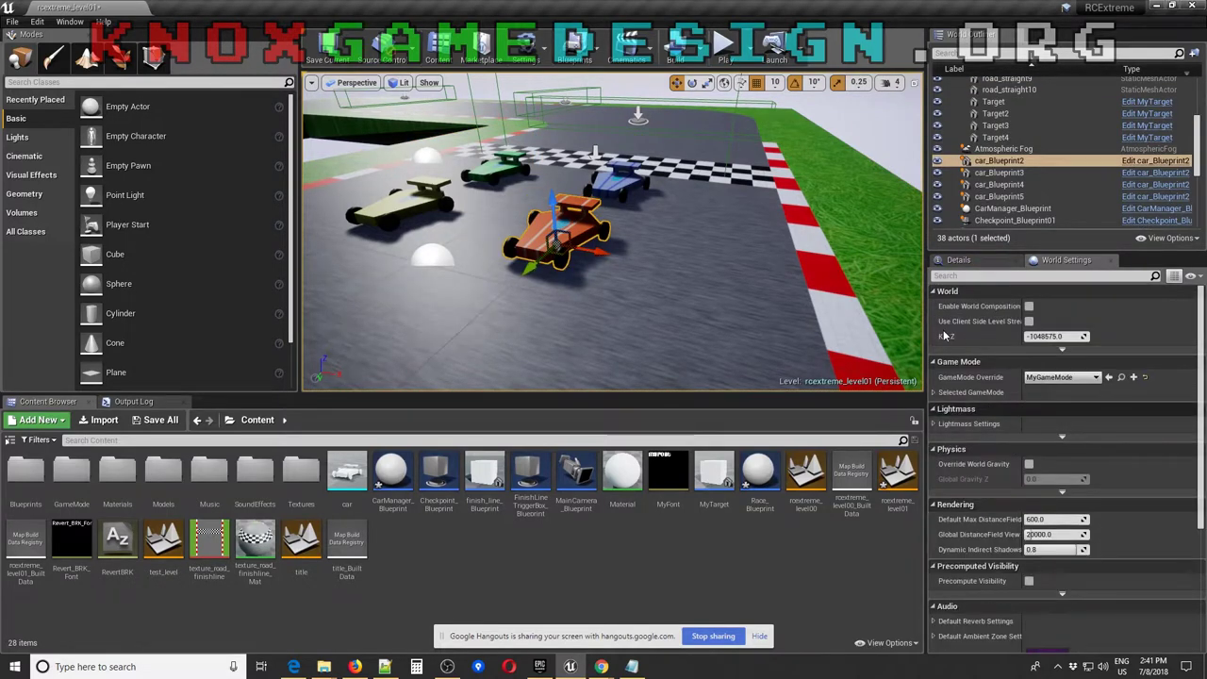
click(961, 266)
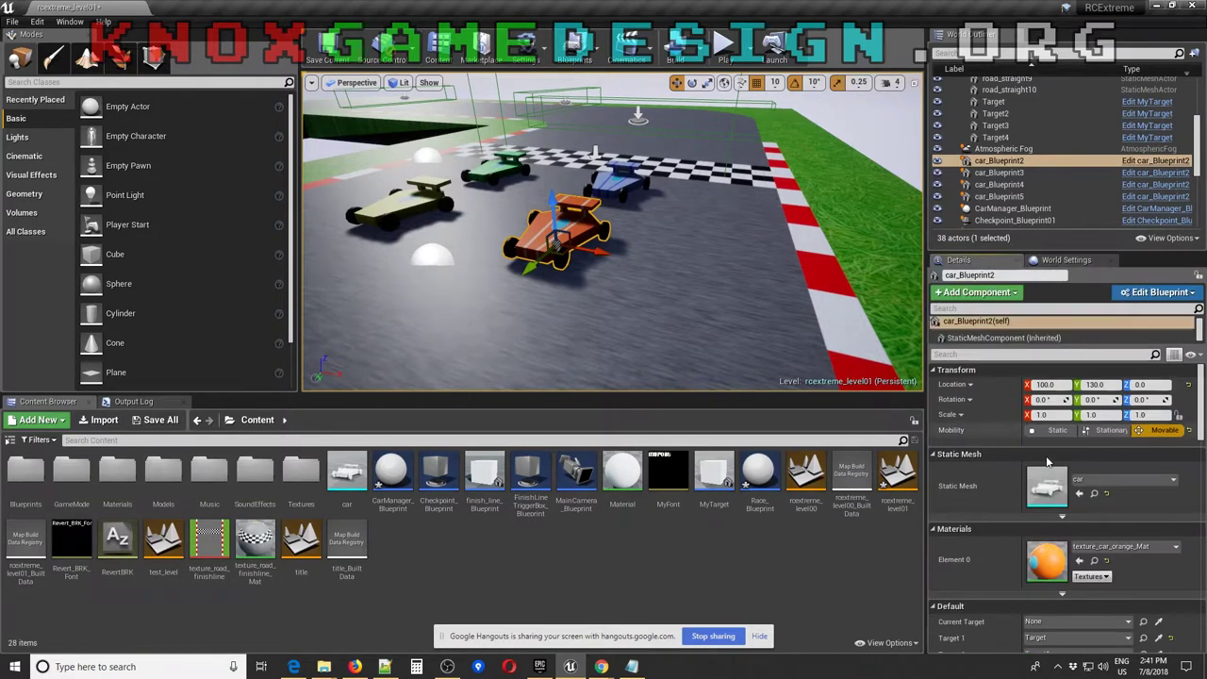
scroll(1034, 466, down, 3)
scroll(1035, 465, down, 10)
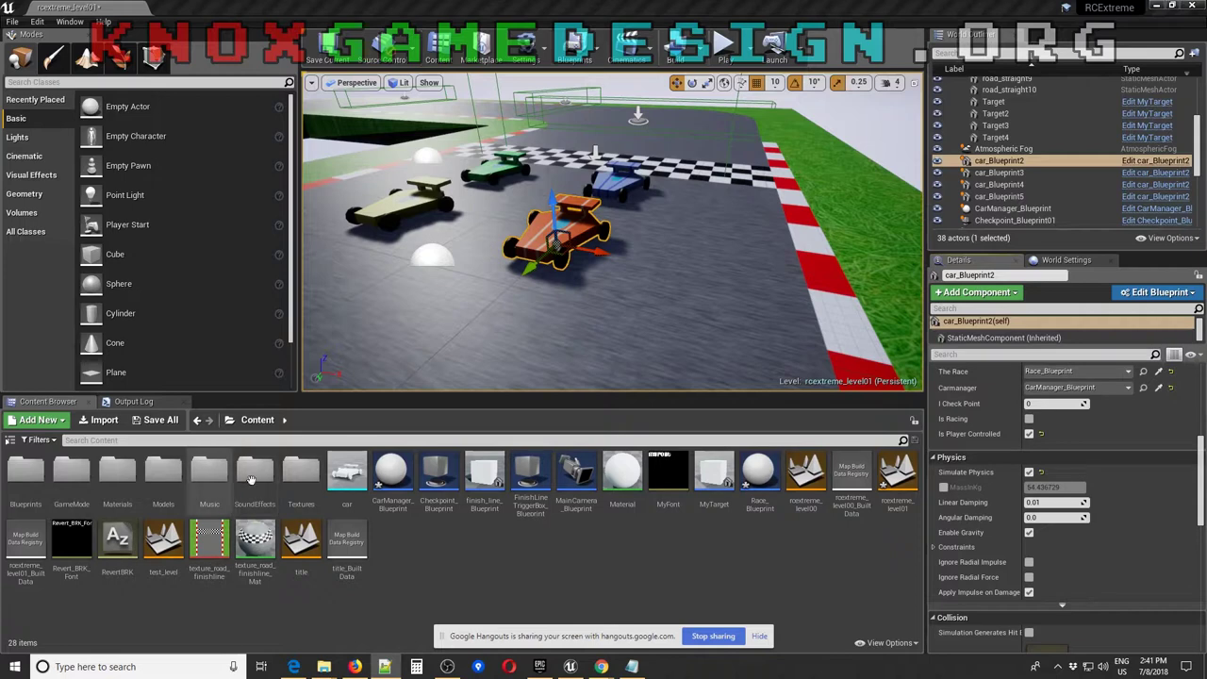
Open the matTitle material from the Materials folder and look over its node graph
double_click(113, 471)
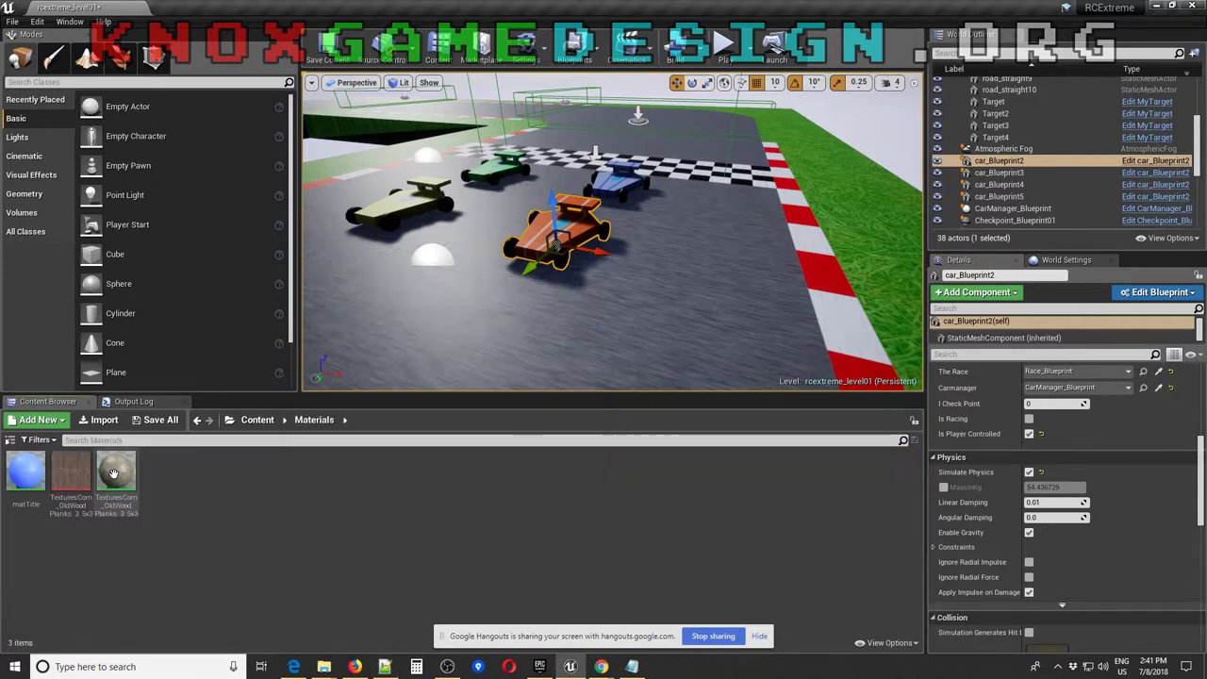
double_click(19, 476)
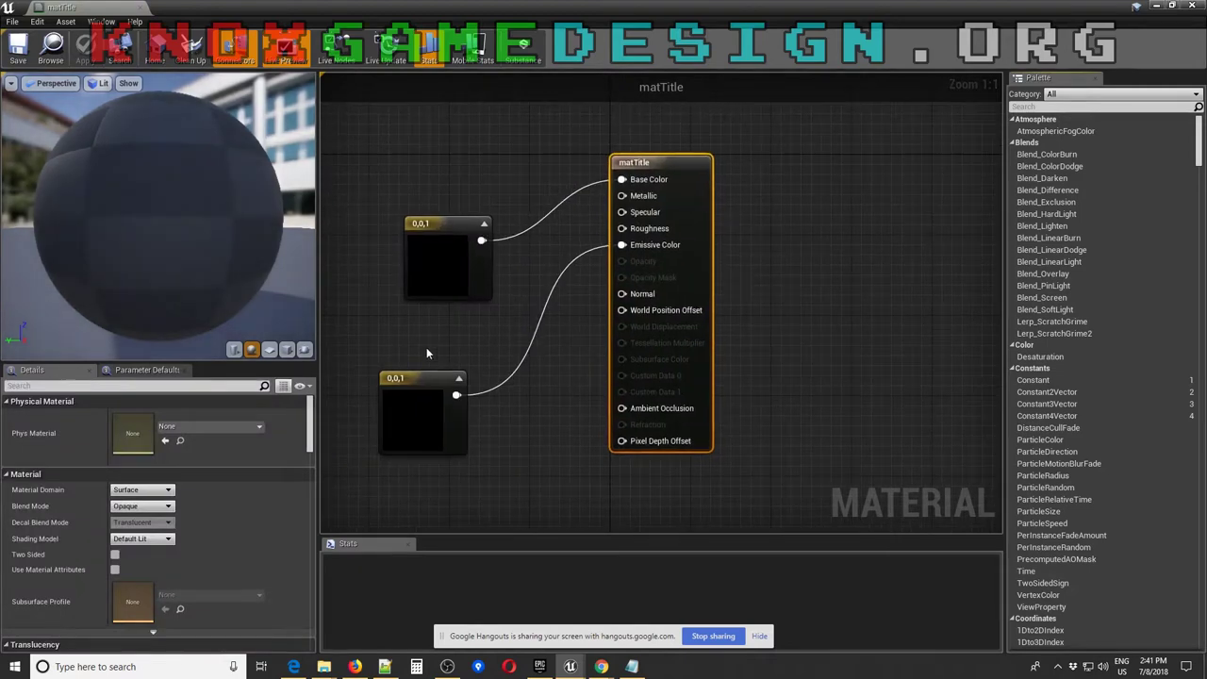
right_drag(426, 347, 524, 366)
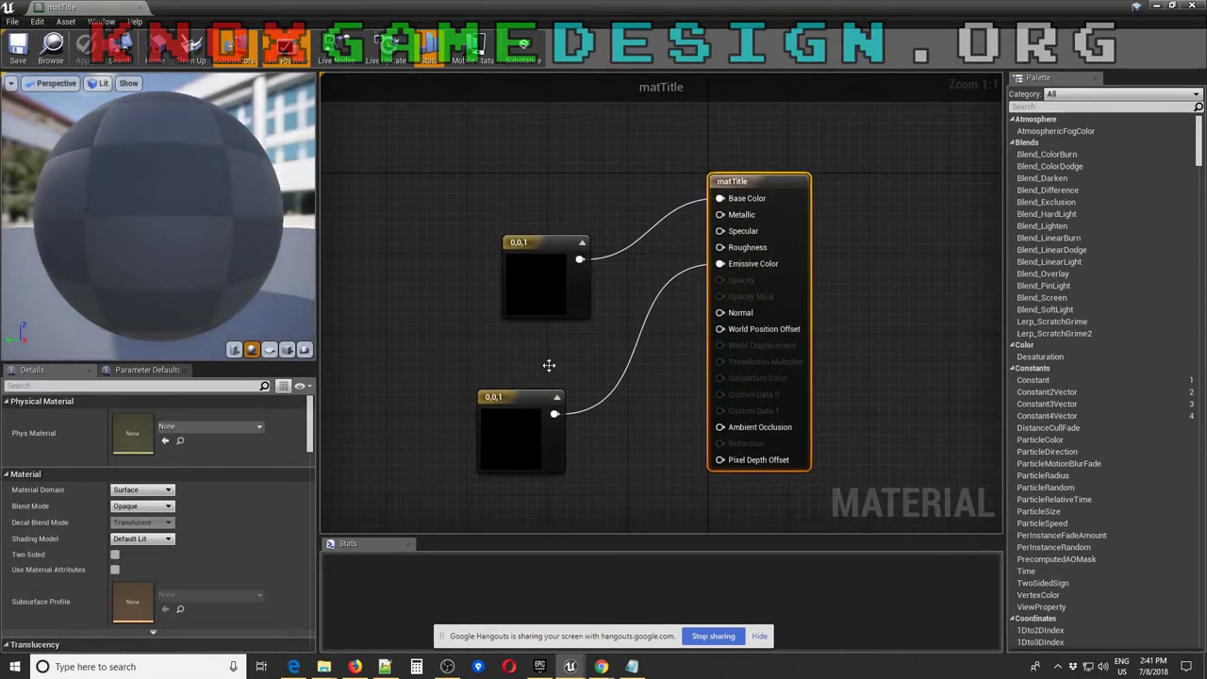
scroll(193, 544, down, 10)
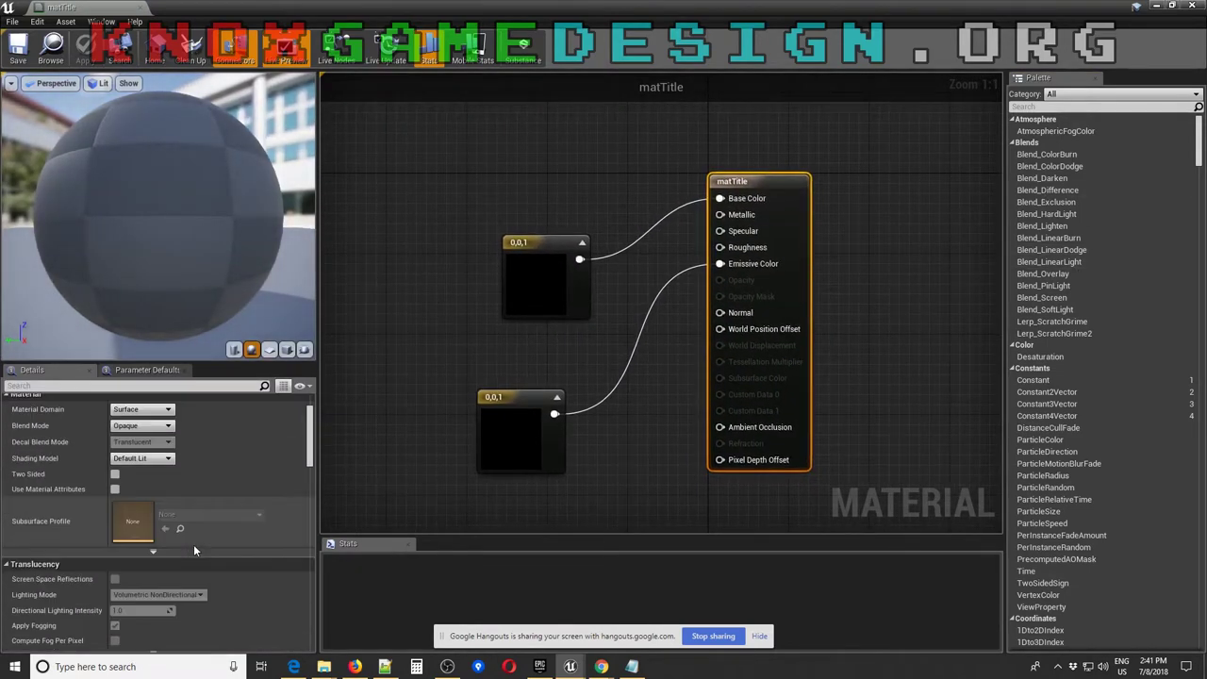
scroll(282, 515, down, 5)
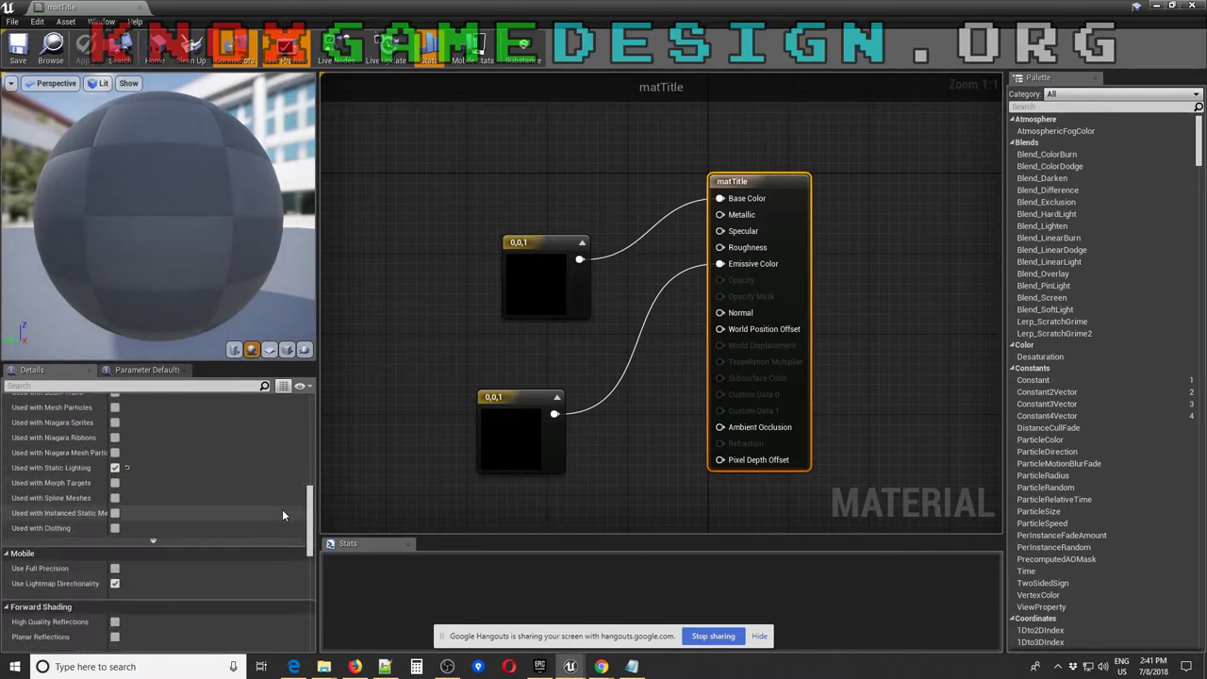
drag(511, 142, 517, 203)
right_click(566, 167)
click(486, 163)
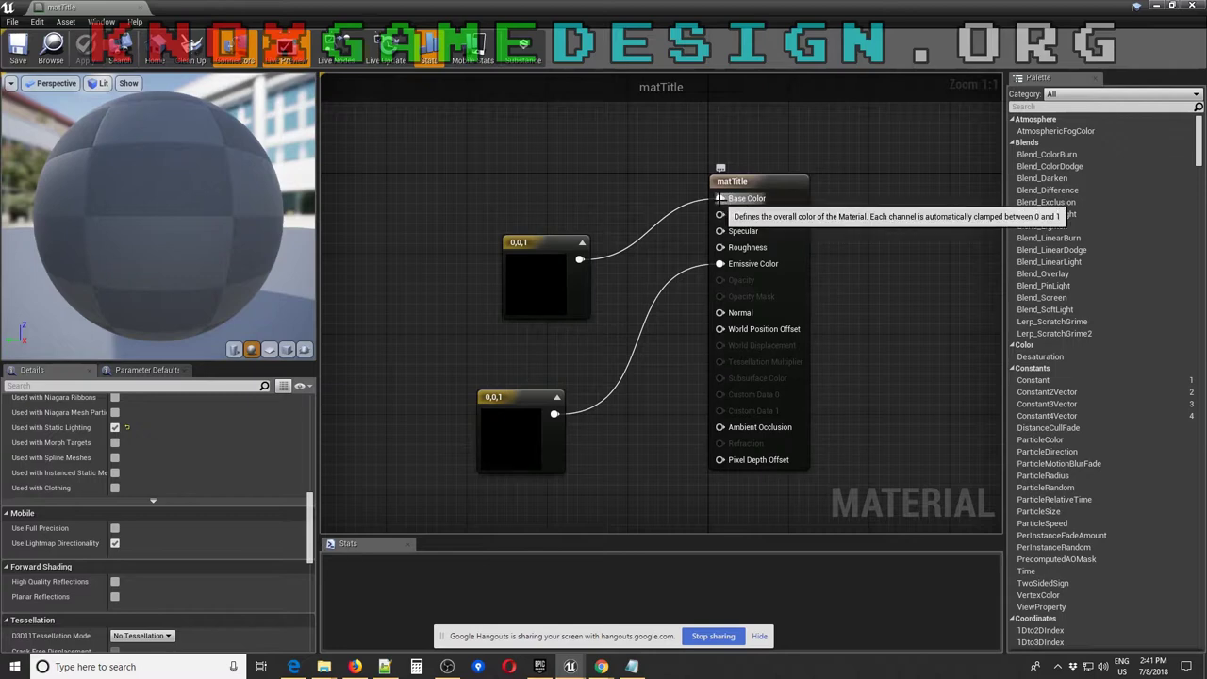
Abandon two new-node searches from Base Color, then open the top Constant3Vector's Color Picker
drag(719, 198, 541, 170)
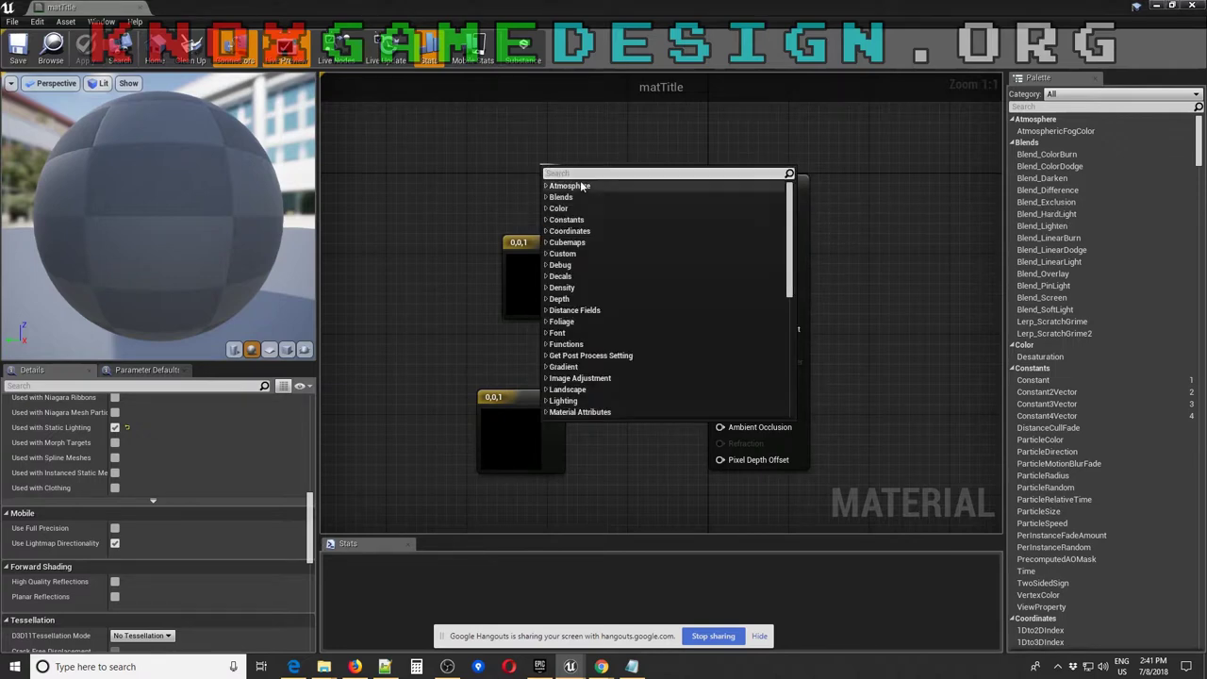
scroll(614, 362, down, 3)
scroll(613, 357, down, 3)
key(Escape)
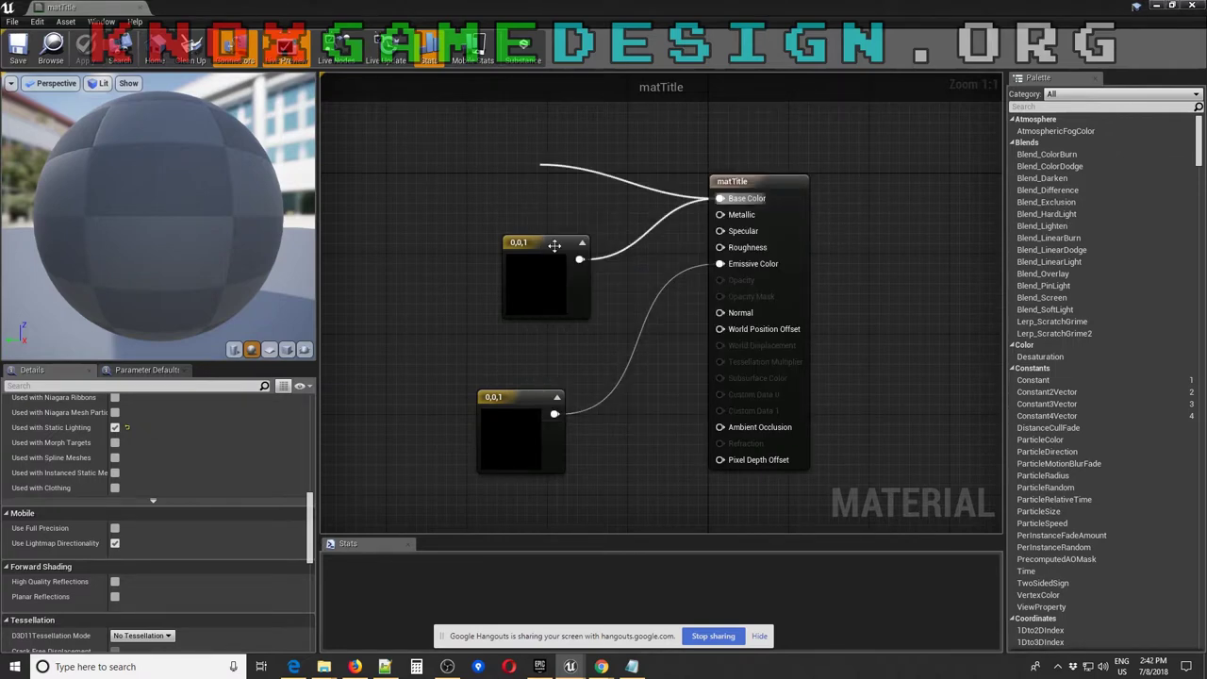
drag(718, 198, 531, 170)
click(489, 227)
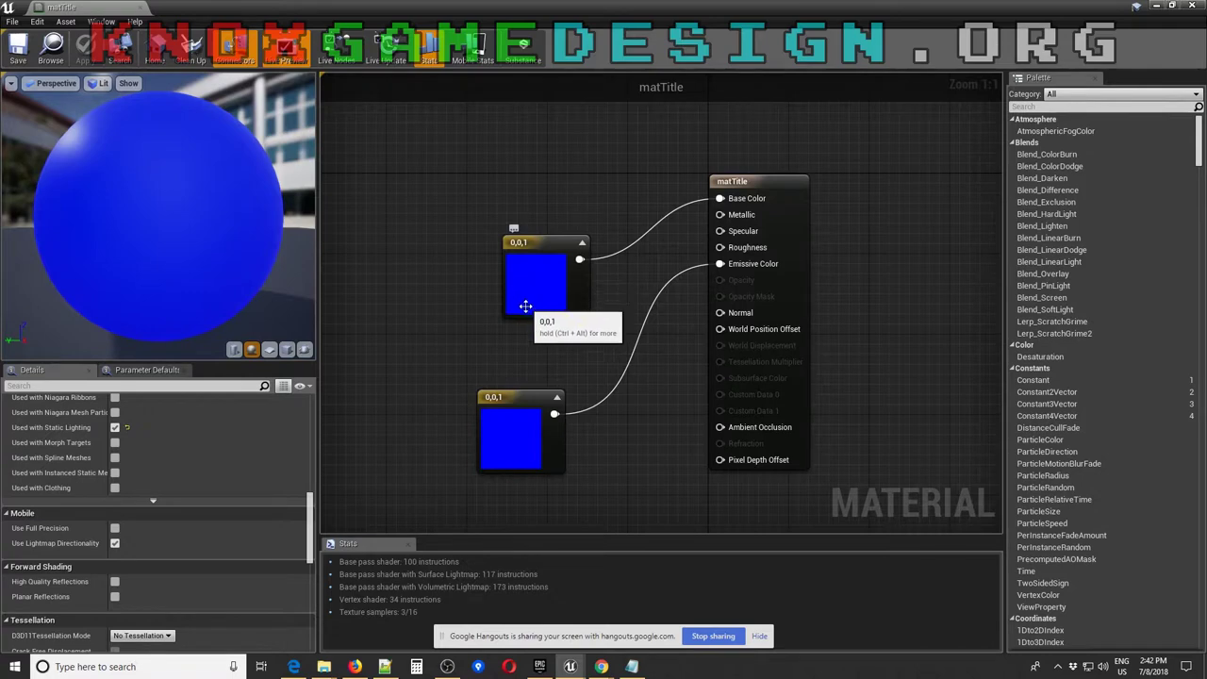
double_click(530, 274)
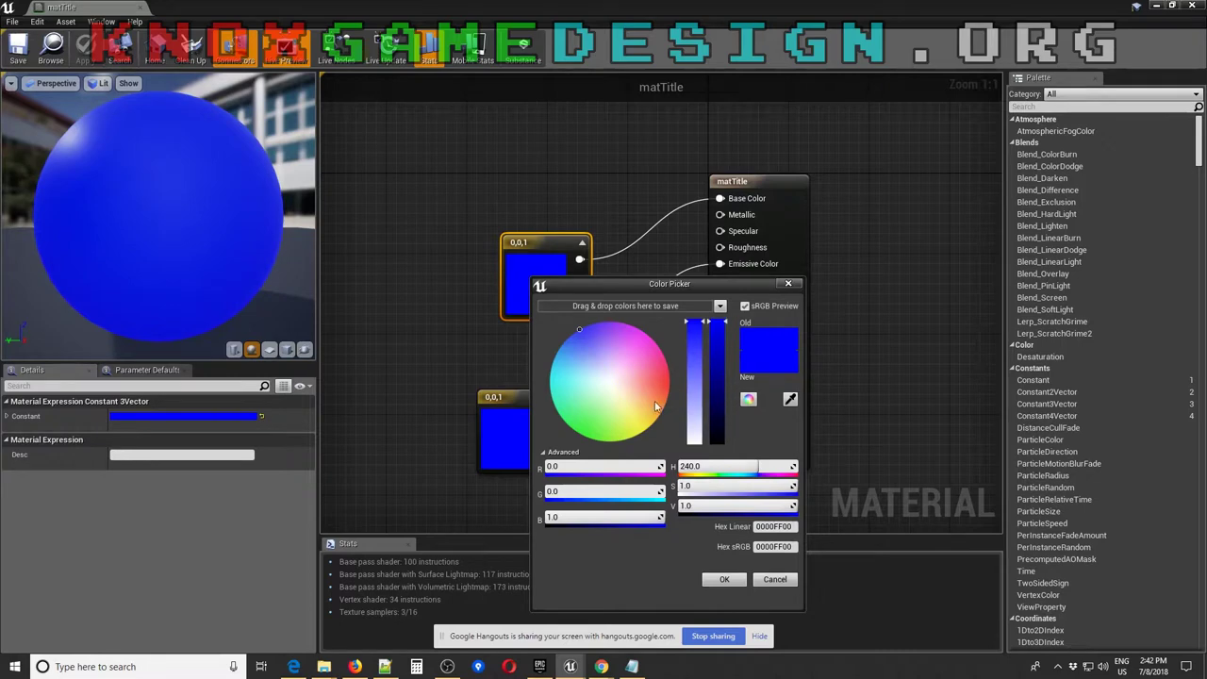
Change matTitle's Base Color from blue to fully saturated red (1, 0, 0.0941) and confirm
drag(608, 369, 666, 376)
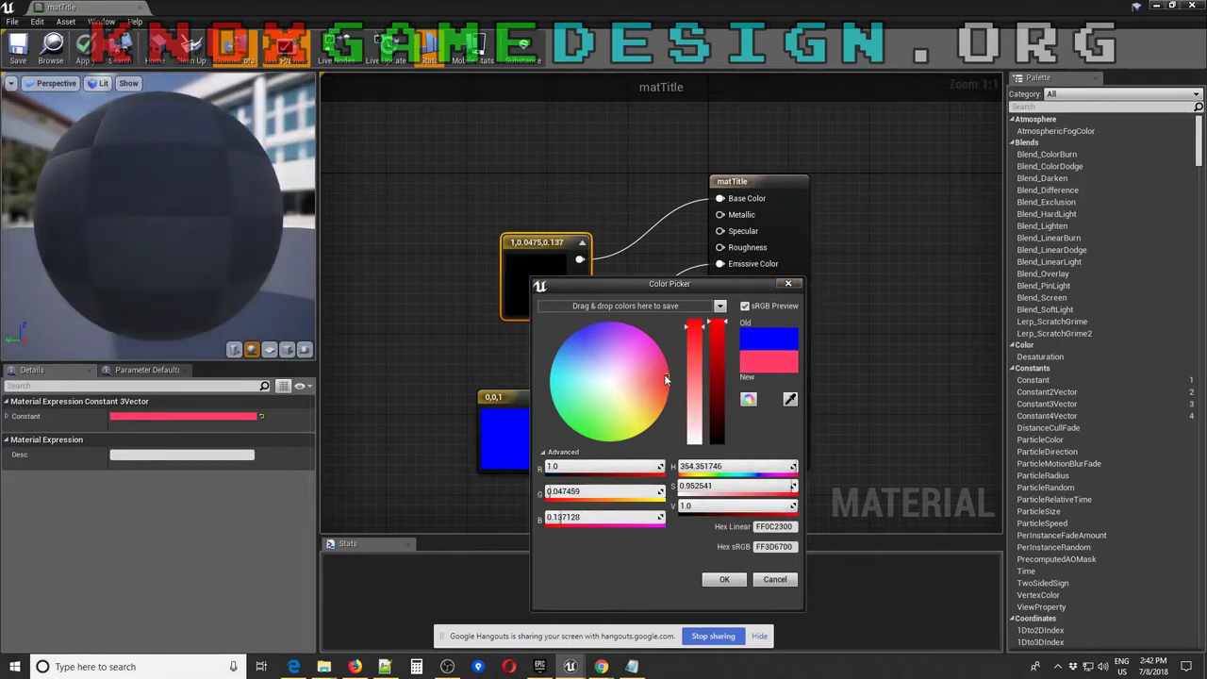
drag(698, 337, 696, 322)
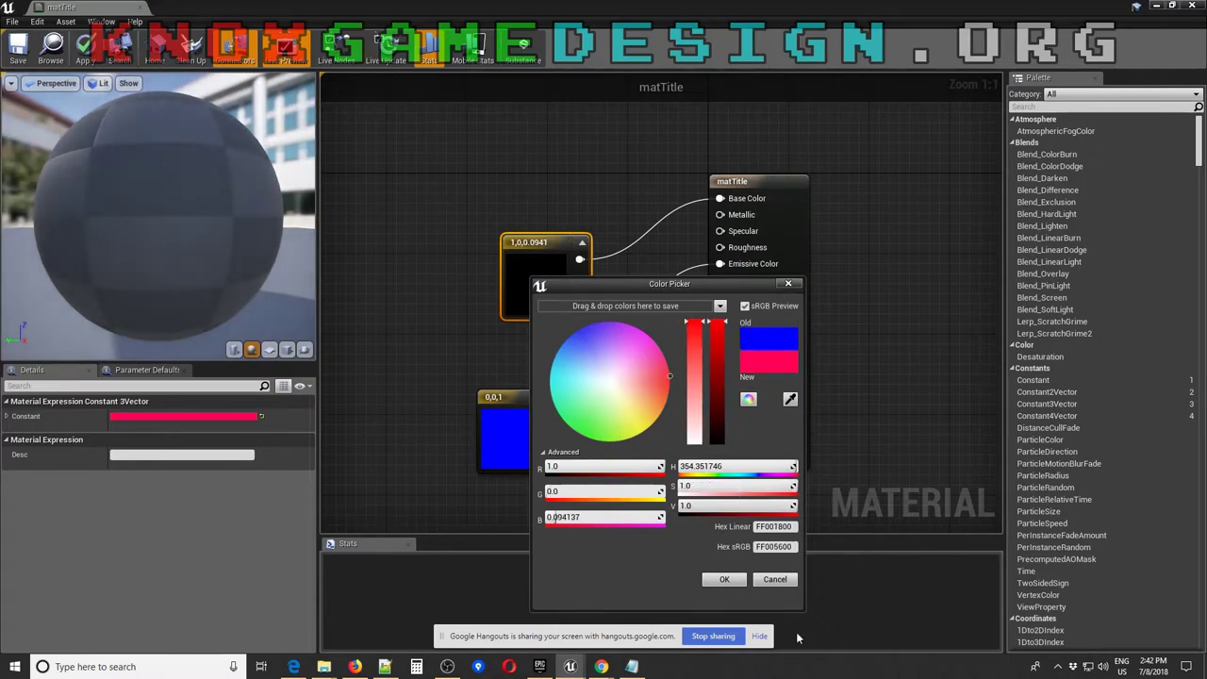
click(724, 579)
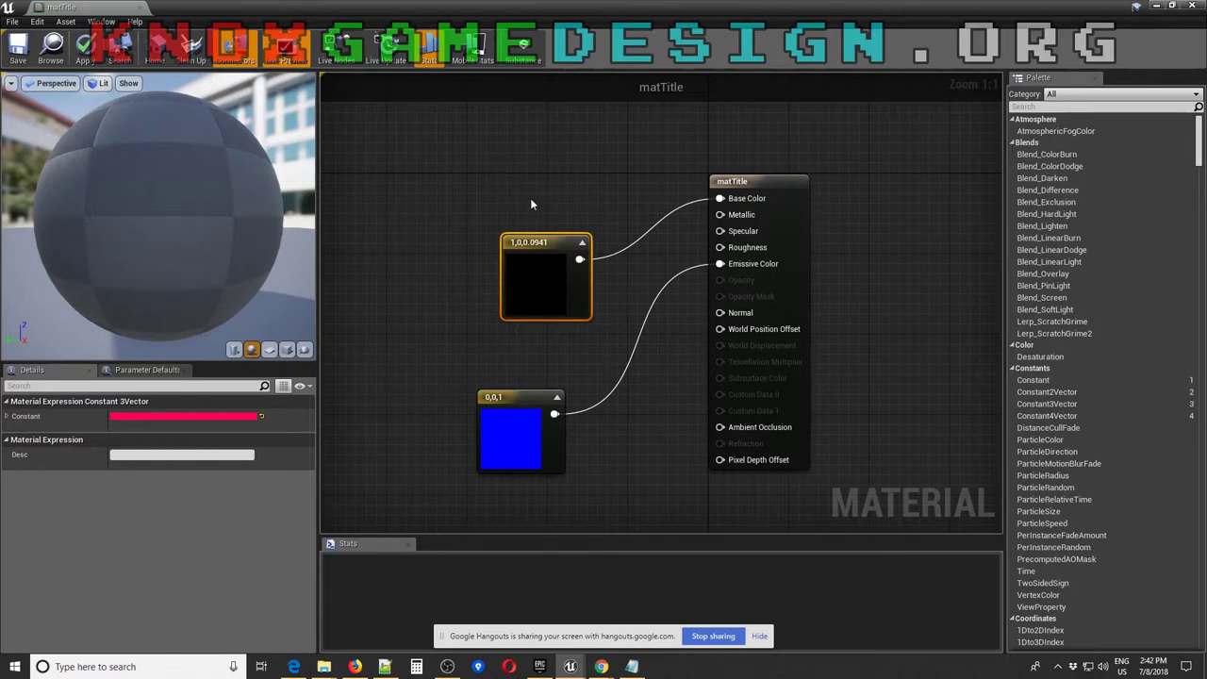
key(alt+Tab)
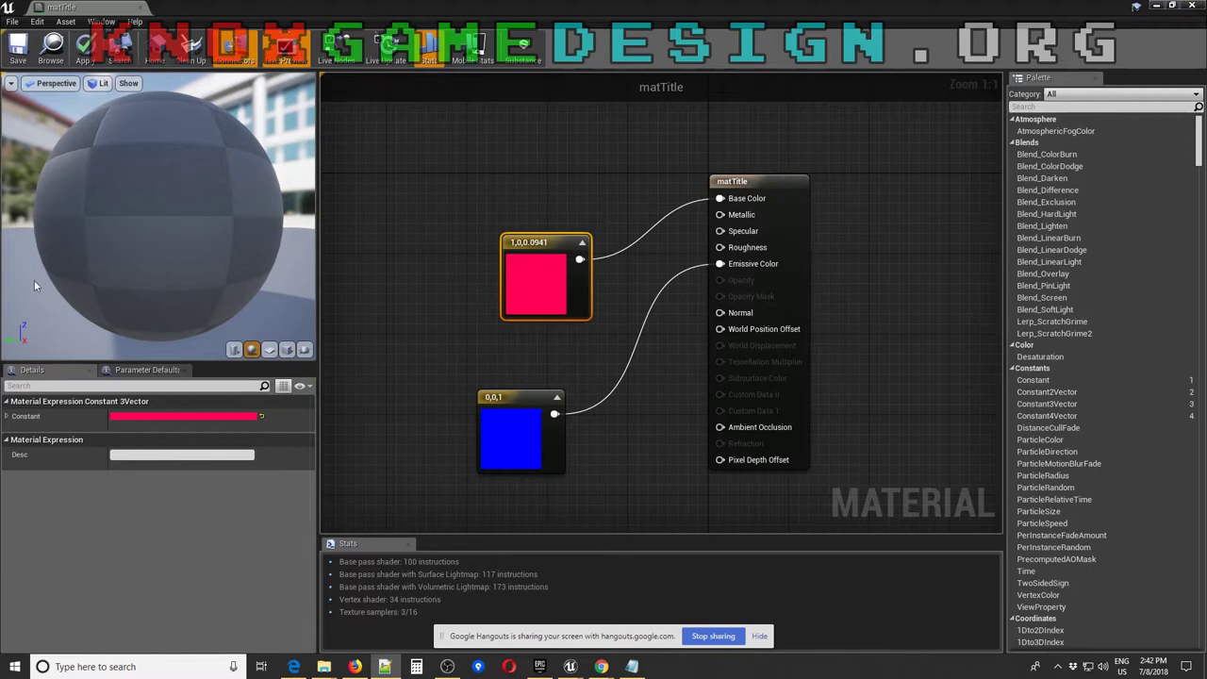
Close the material editor without applying changes, then quit Unreal without saving
drag(155, 312, 212, 348)
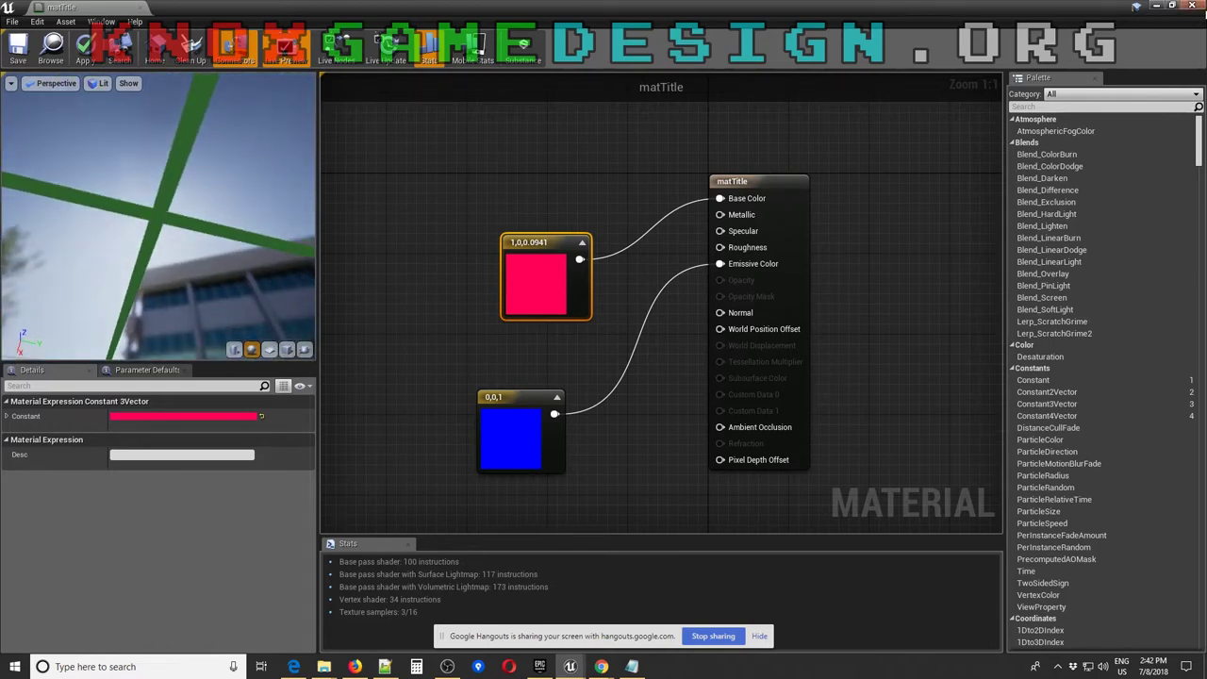
key(alt+F4)
click(693, 372)
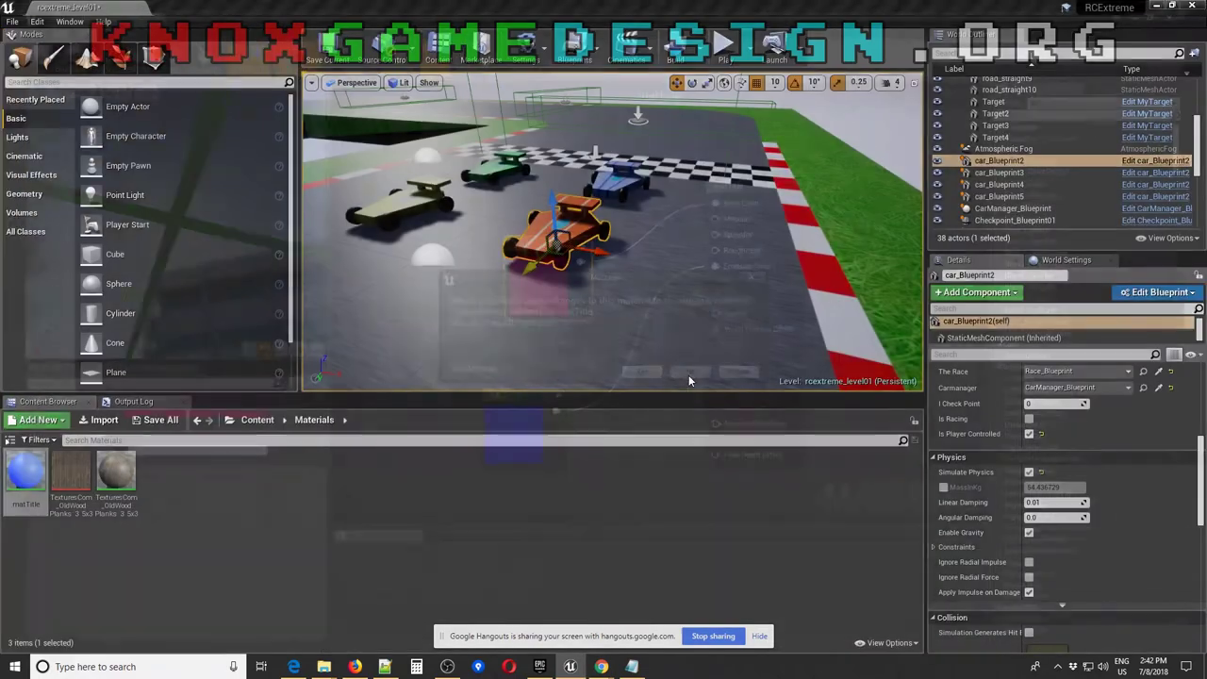
key(ctrl+shift+s)
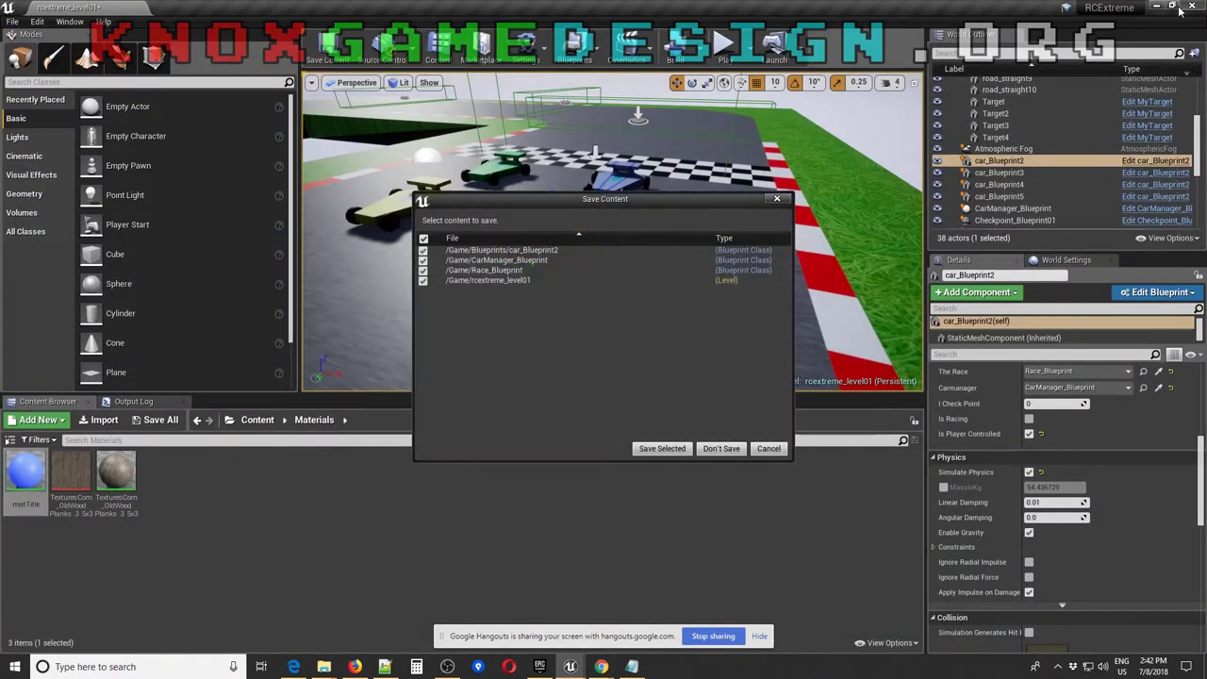
click(714, 447)
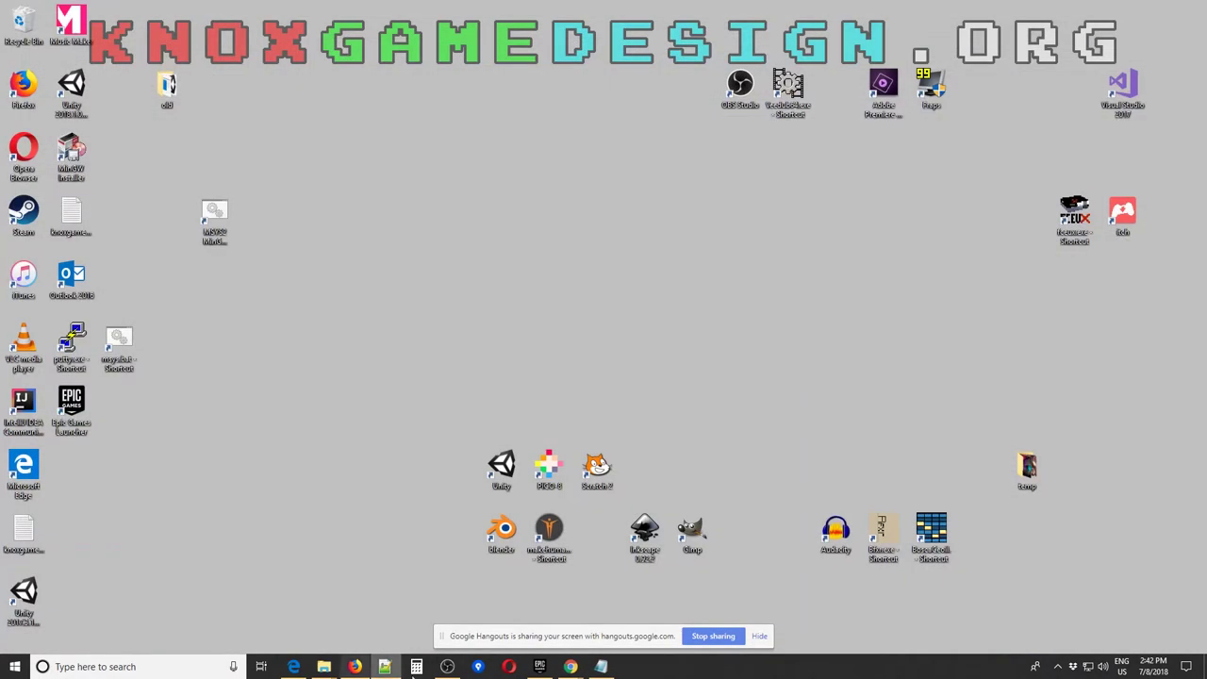
Stop sharing the screen in the Hangouts video call
mouse_move(573, 667)
click(501, 613)
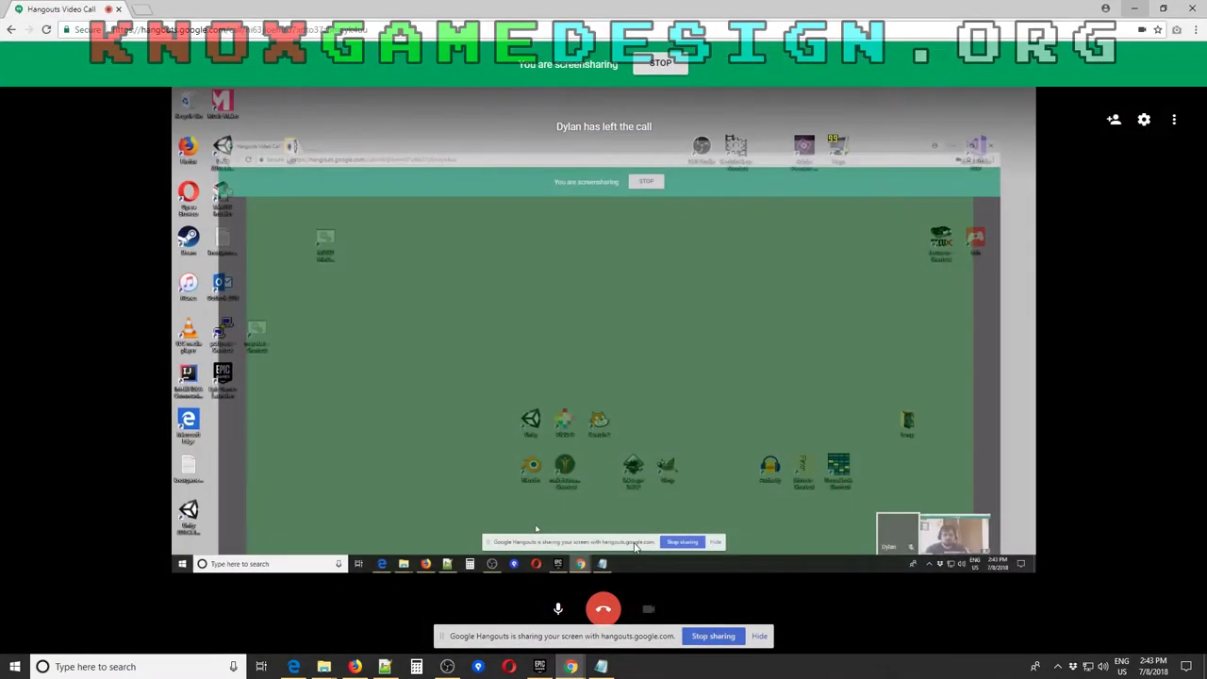
click(663, 65)
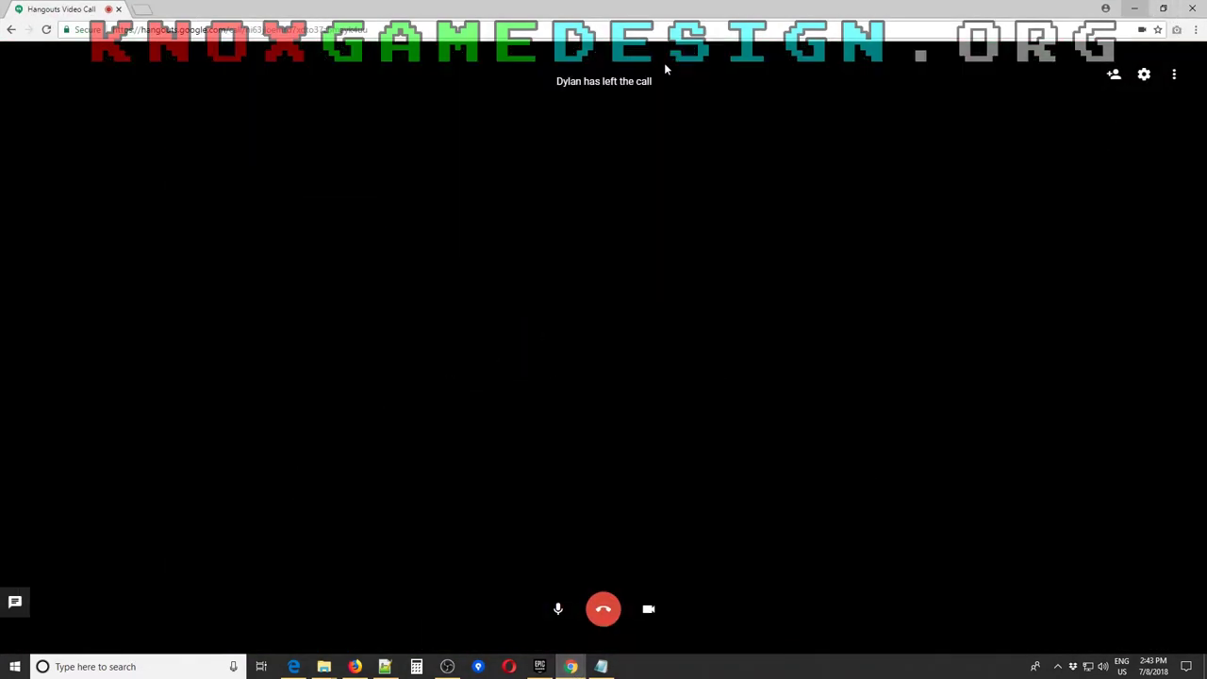